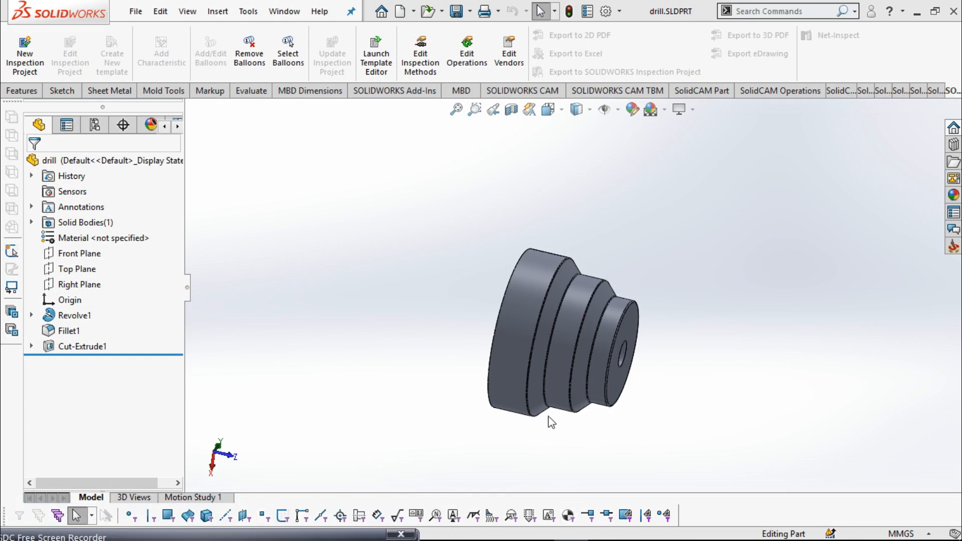
Examine the stepped round part from the side, the small end face and the large end face, including its central bore
scroll(621, 393, "up", 3)
scroll(573, 343, "down", 3)
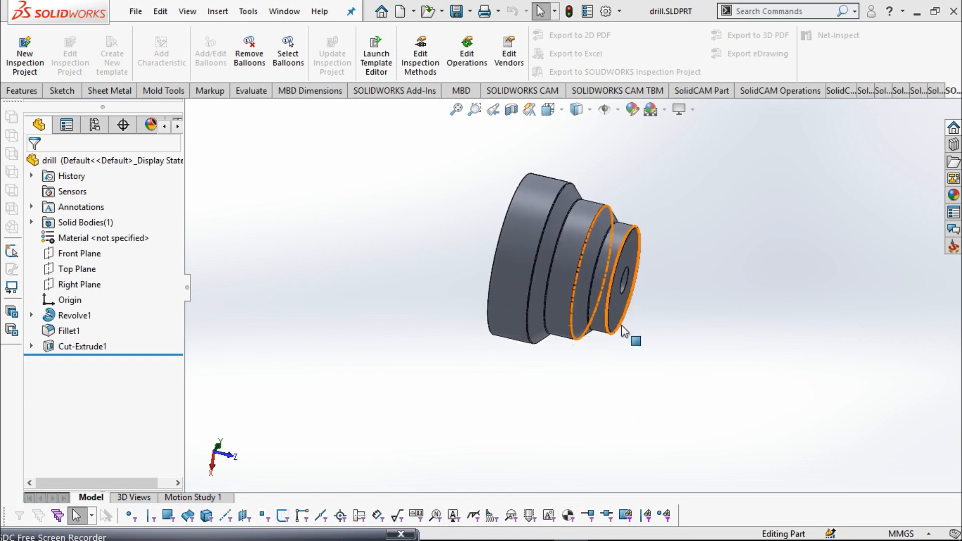
mouse_move(623, 331)
middle_mouse_down()
mouse_move(630, 168)
mouse_move(678, 221)
mouse_move(624, 319)
middle_mouse_up()
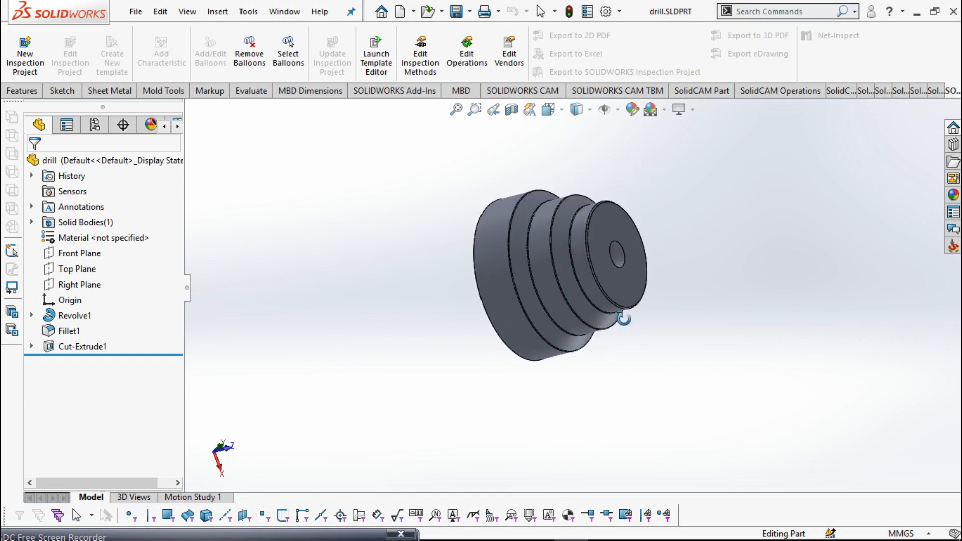
scroll(588, 239, "down", 4)
scroll(595, 253, "down", 1)
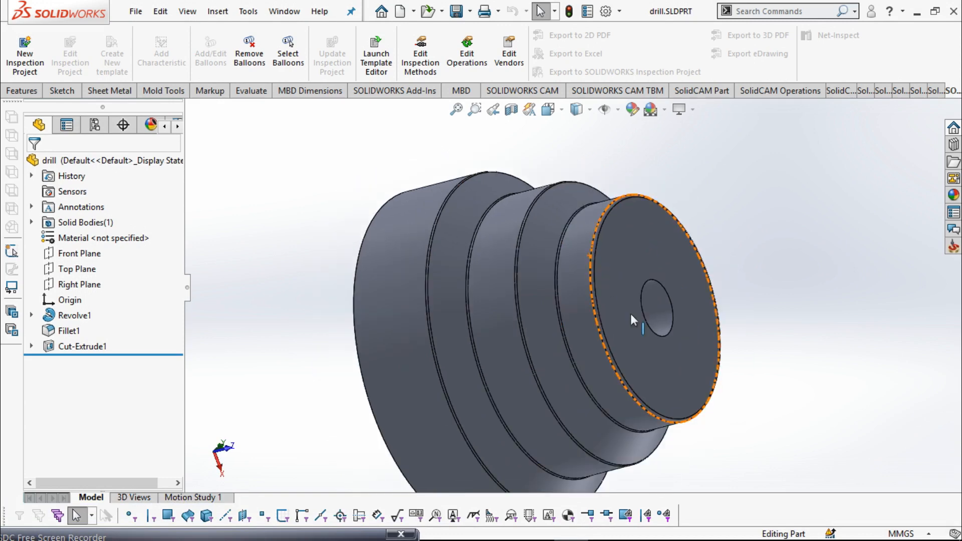
scroll(641, 316, "up", 2)
middle_click_drag(655, 318, 576, 344)
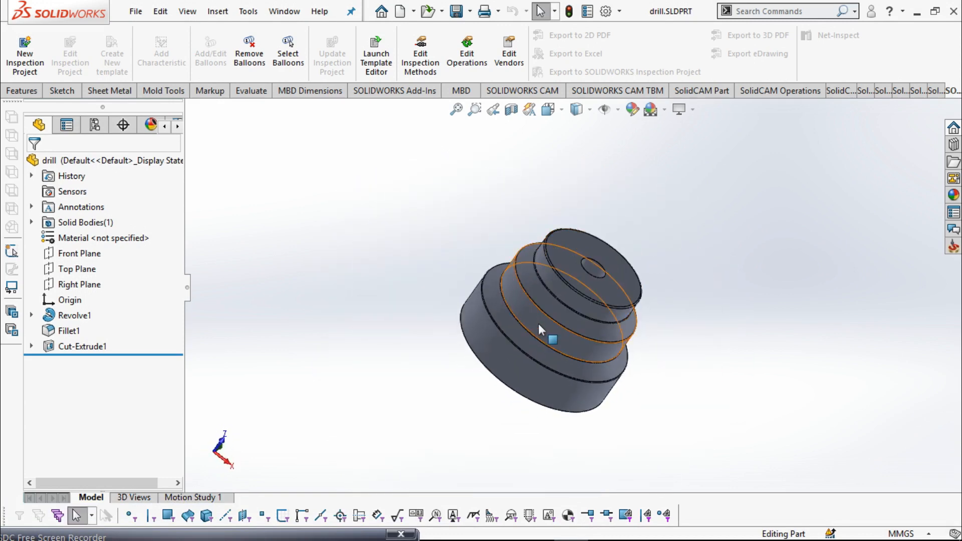
scroll(568, 297, "down", 4)
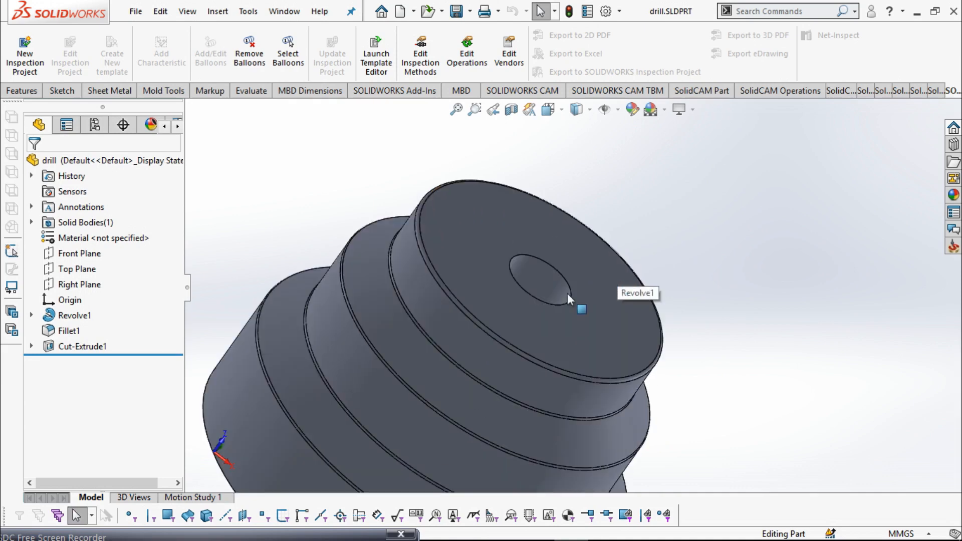
scroll(567, 293, "up", 4)
middle_click_drag(515, 323, 543, 146)
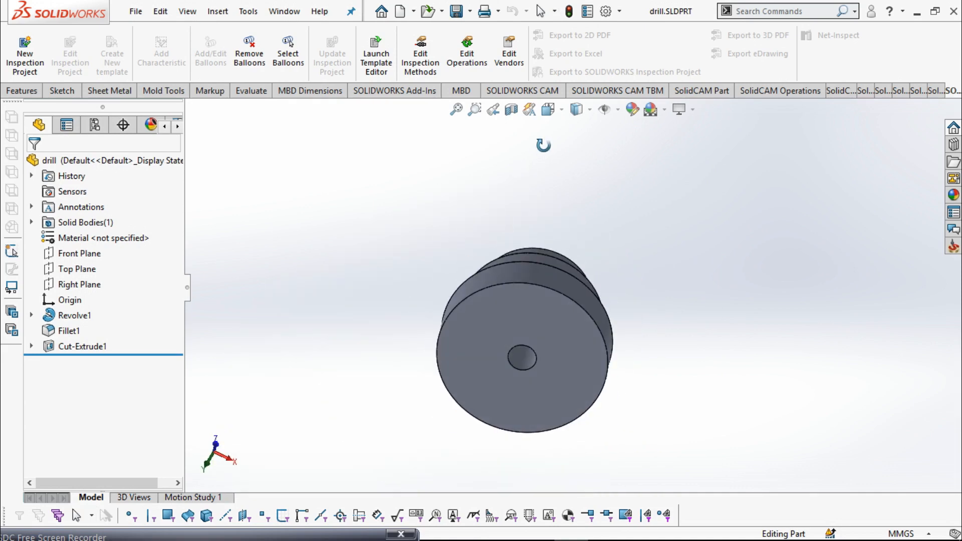
middle_click_drag(634, 361, 516, 407)
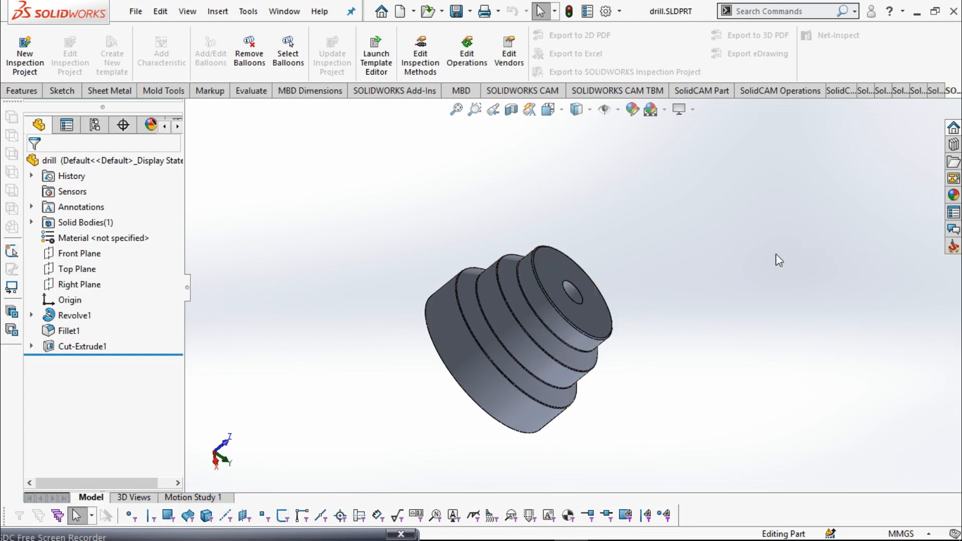
middle_click_drag(509, 350, 508, 380)
Create an external metric SolidCAM turning part named drill-2 from the open model
left_click(954, 248)
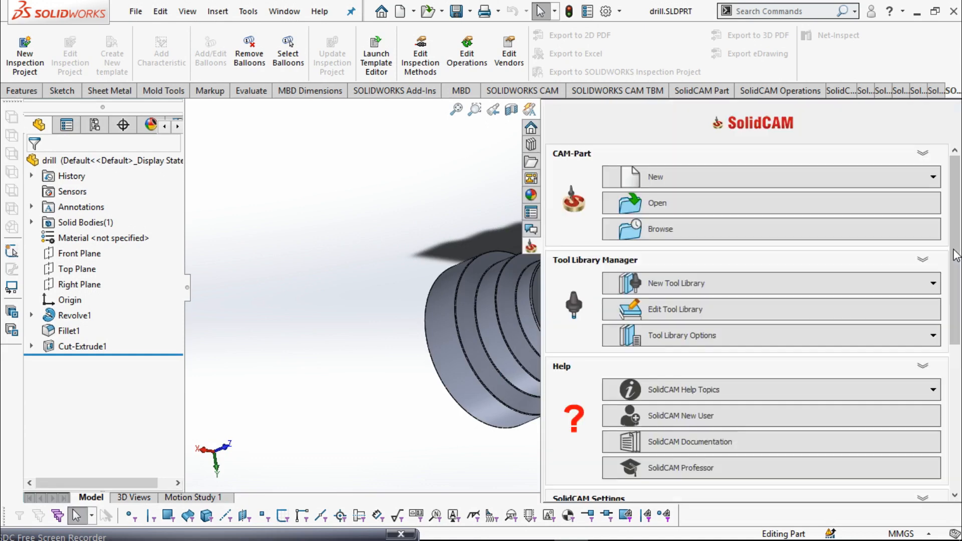
left_click(671, 180)
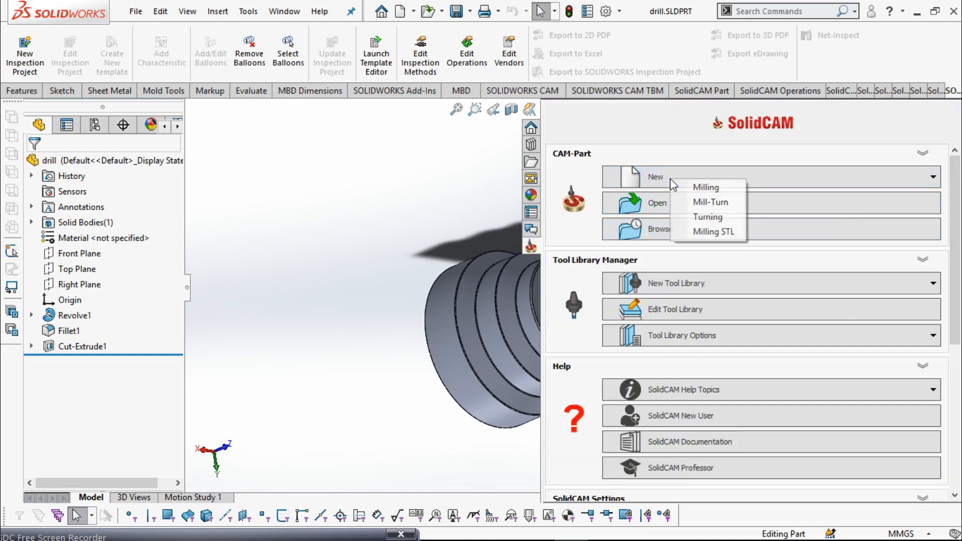
left_click(720, 221)
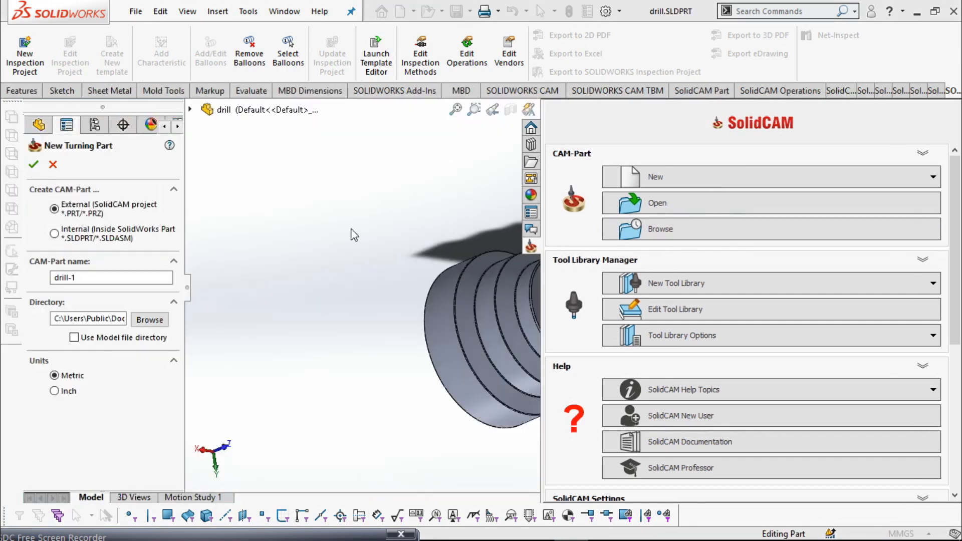
double_click(86, 280)
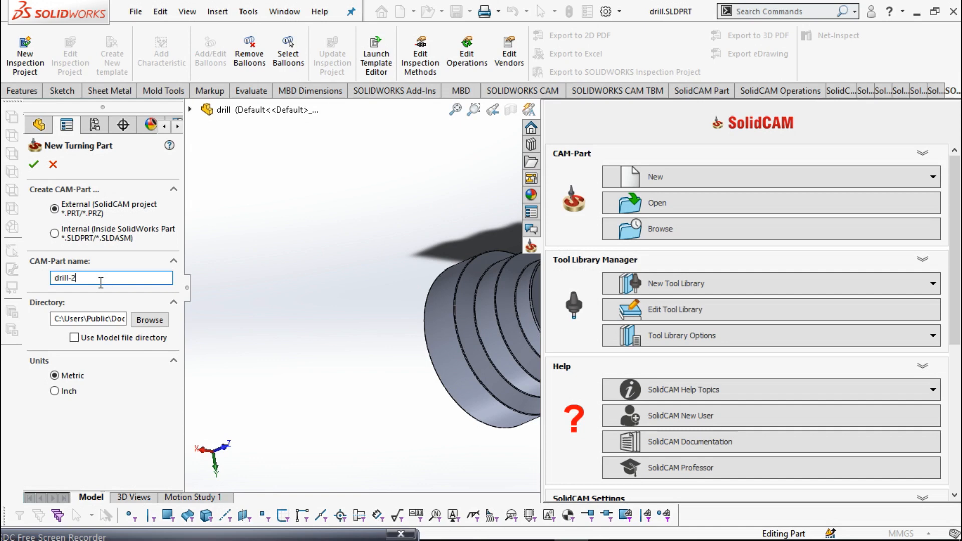
left_click(34, 167)
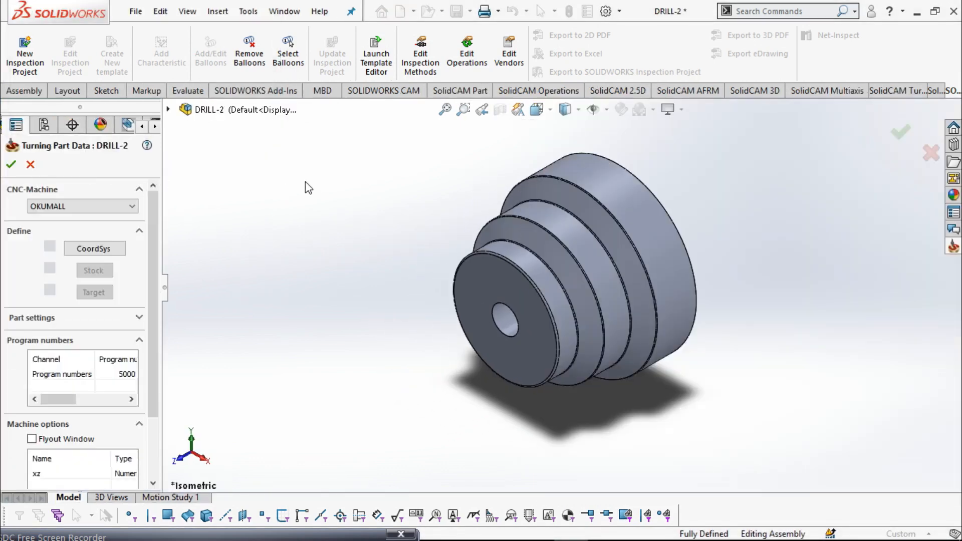
Keep OKUMALL as the CNC machine and define the coordinate system on the part's small front end face
left_click(132, 207)
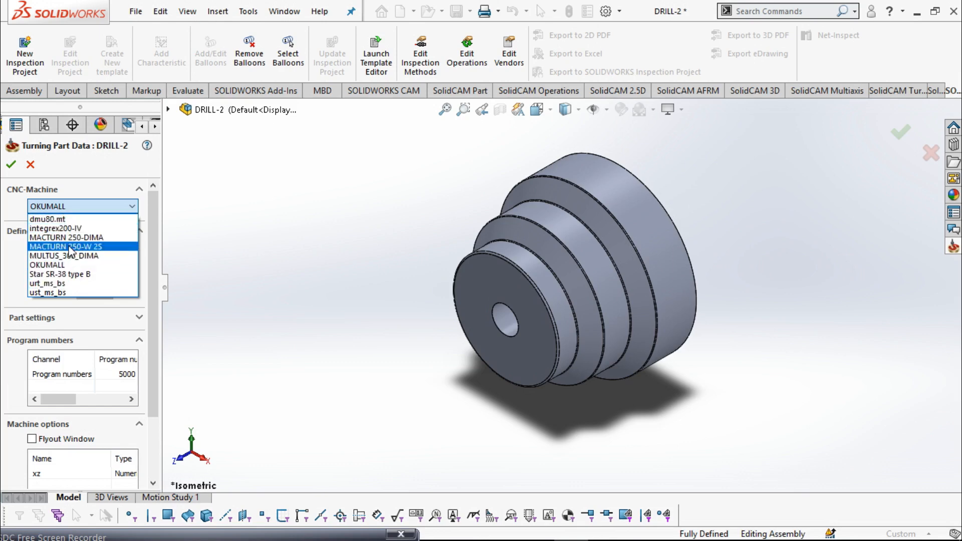
left_click(12, 169)
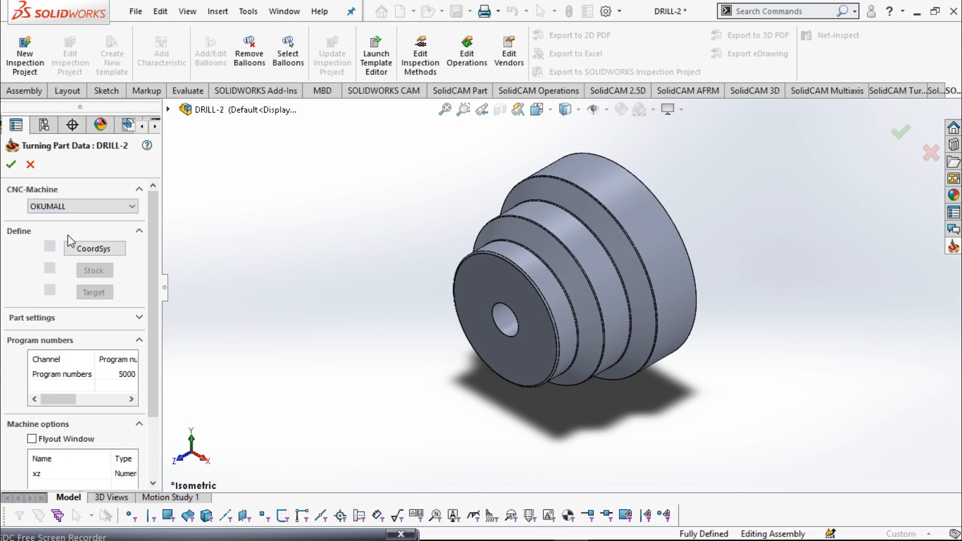
left_click(100, 253)
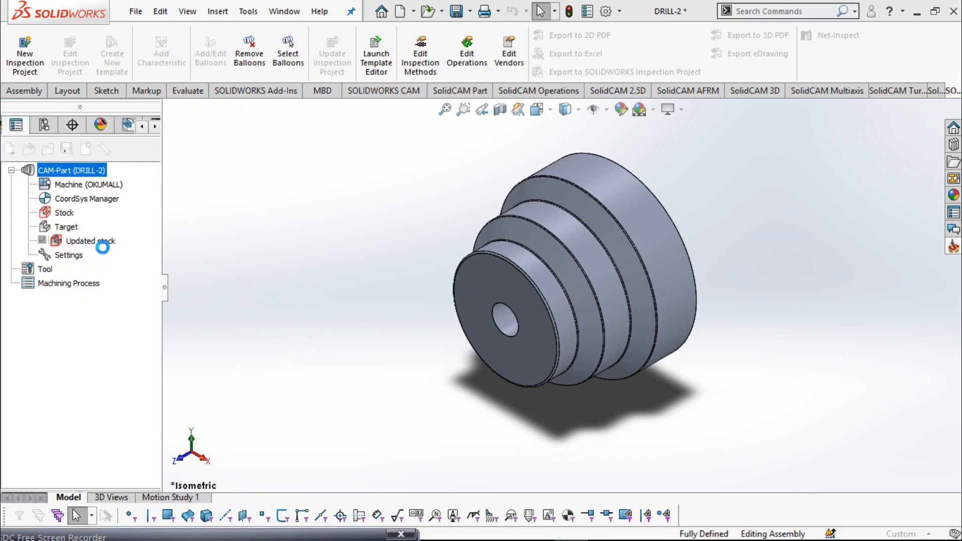
middle_click_drag(645, 393, 759, 381)
scroll(624, 323, "down", 3)
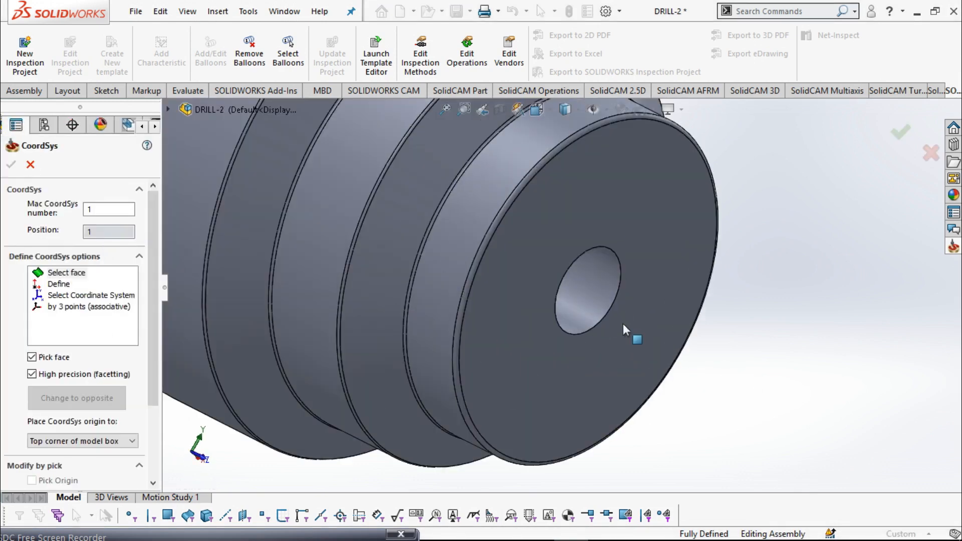
left_click(657, 245)
scroll(617, 332, "up", 5)
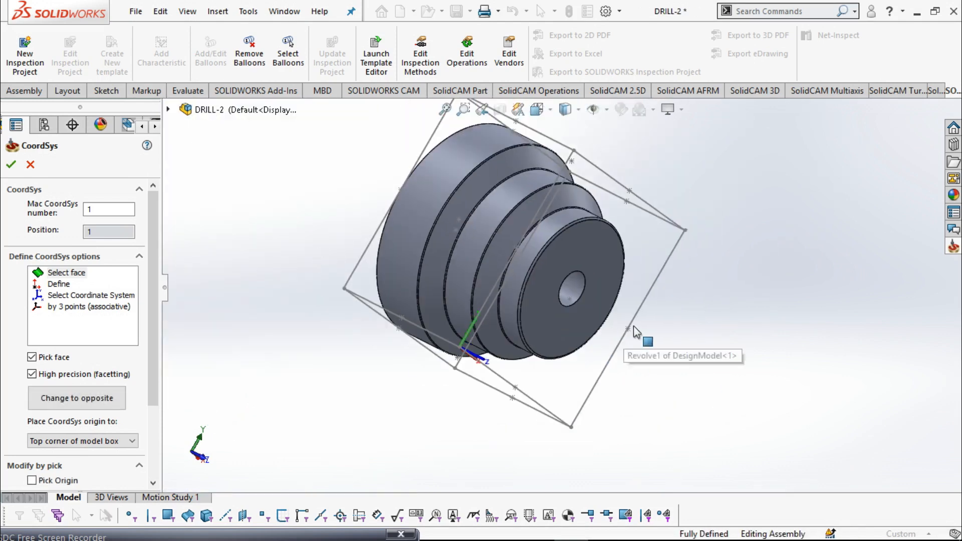
Move the coordinate system origin to the bore's centre on the small front face, at 0, 0, 85
middle_click_drag(634, 326, 602, 288)
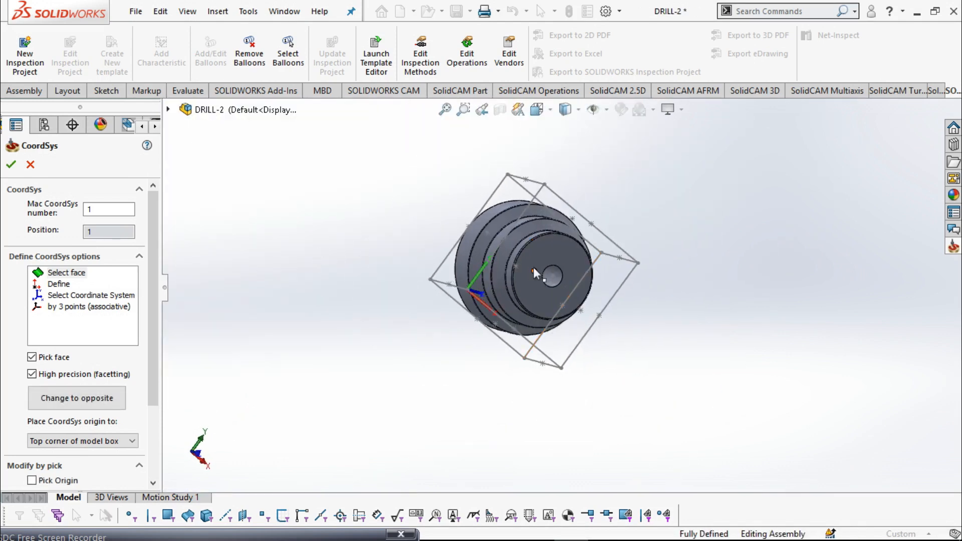
scroll(535, 271, "down", 3)
left_click(539, 315)
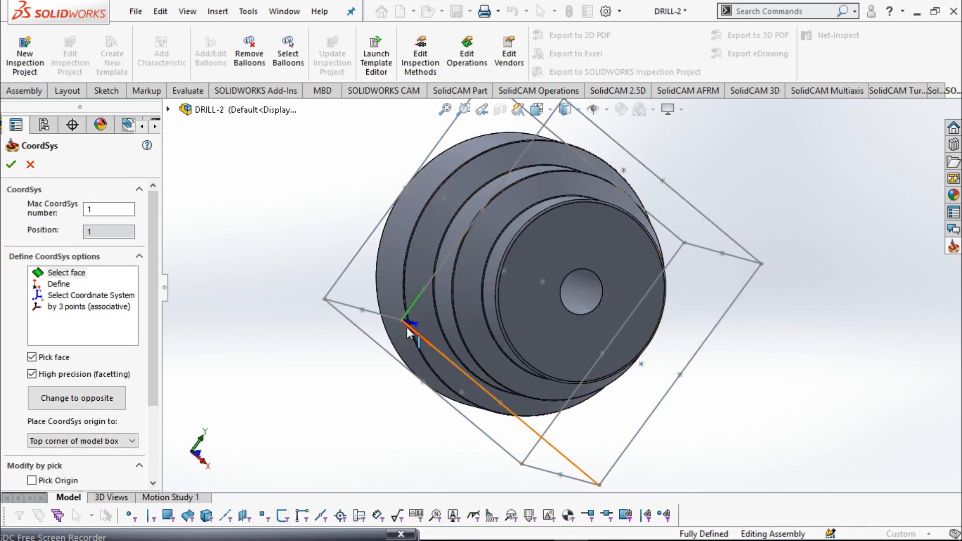
middle_click_drag(418, 336, 376, 321)
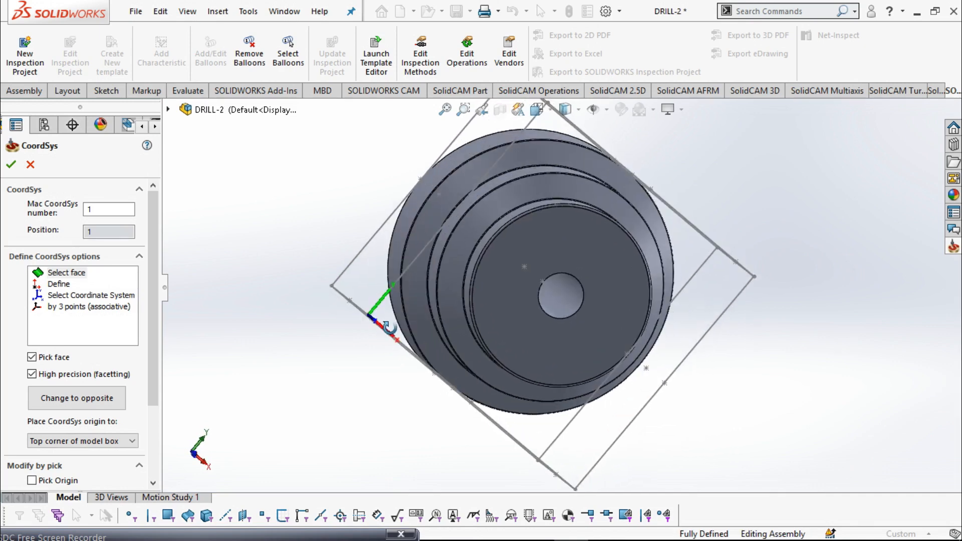
scroll(113, 434, "down", 3)
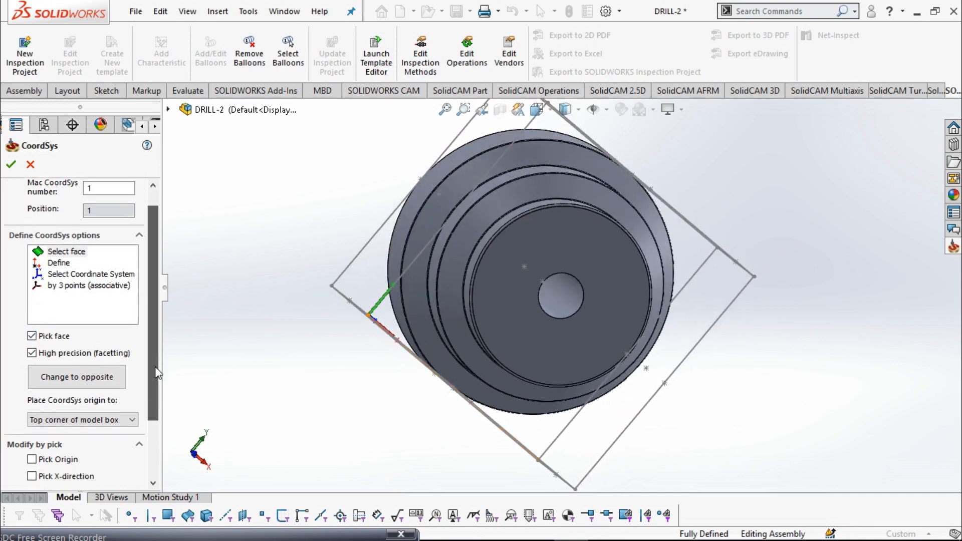
left_click(32, 393)
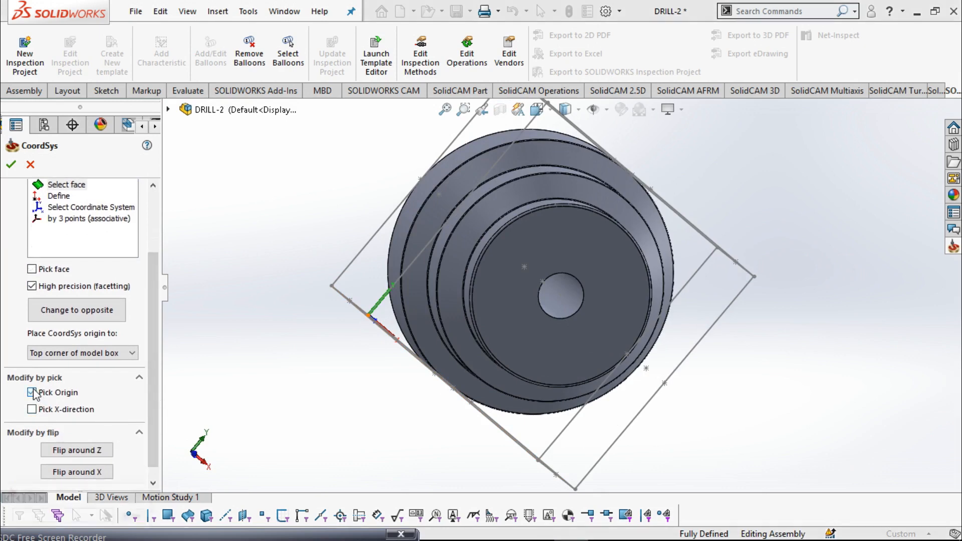
middle_click_drag(574, 290, 566, 260)
left_click(551, 268)
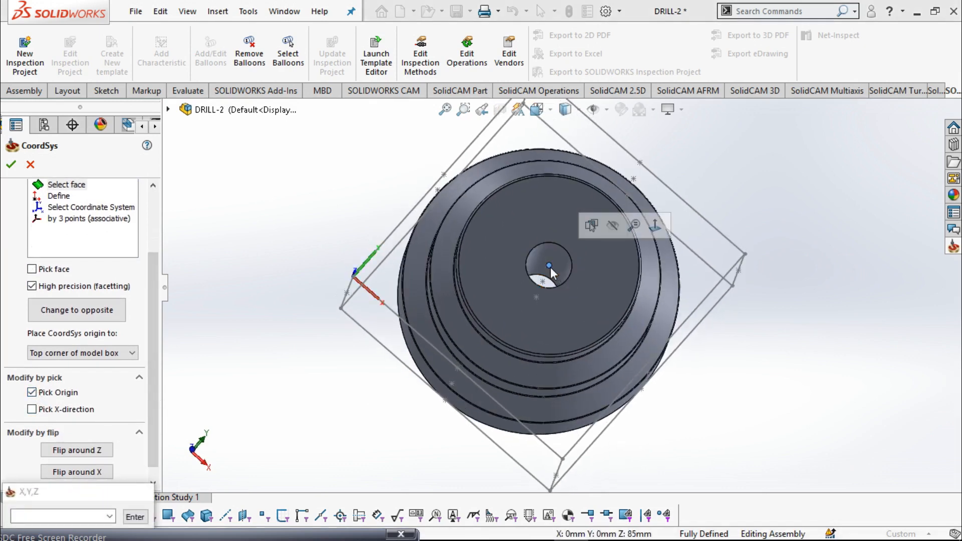
middle_click_drag(536, 318, 546, 328)
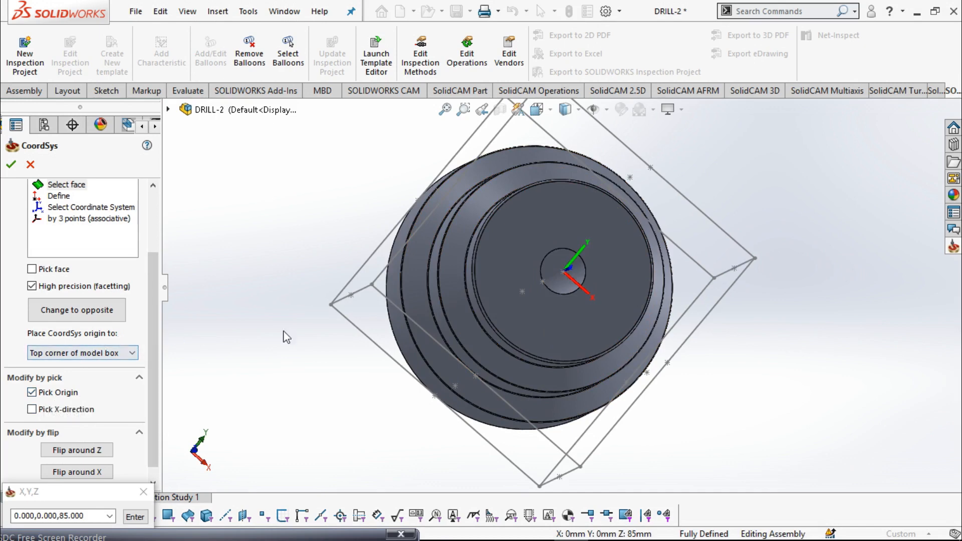
Review the coordinate system's orientation and origin placement options, and accept it as machine coordinate system 1
middle_click_drag(288, 337, 667, 361)
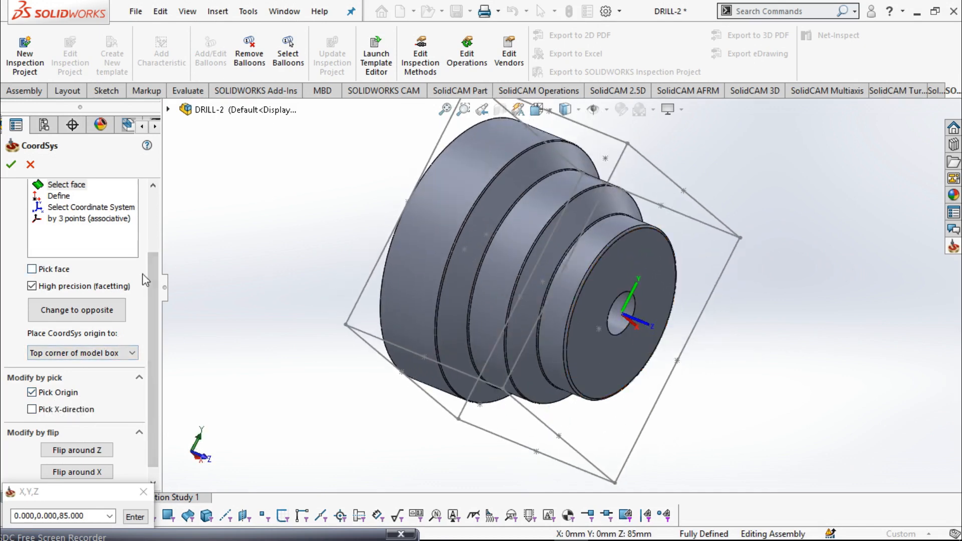
scroll(158, 290, "up", 1)
scroll(158, 290, "up", 5)
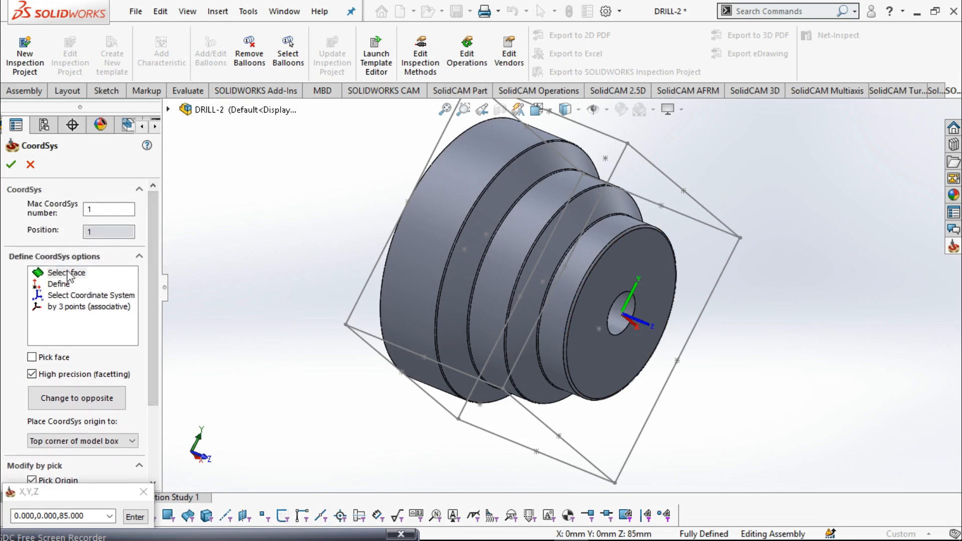
left_click(118, 440)
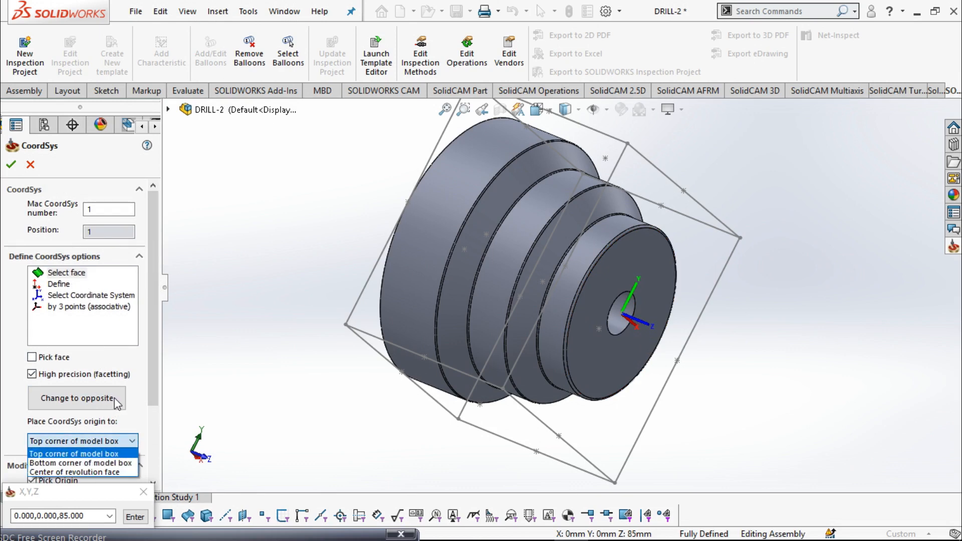
left_click(79, 403)
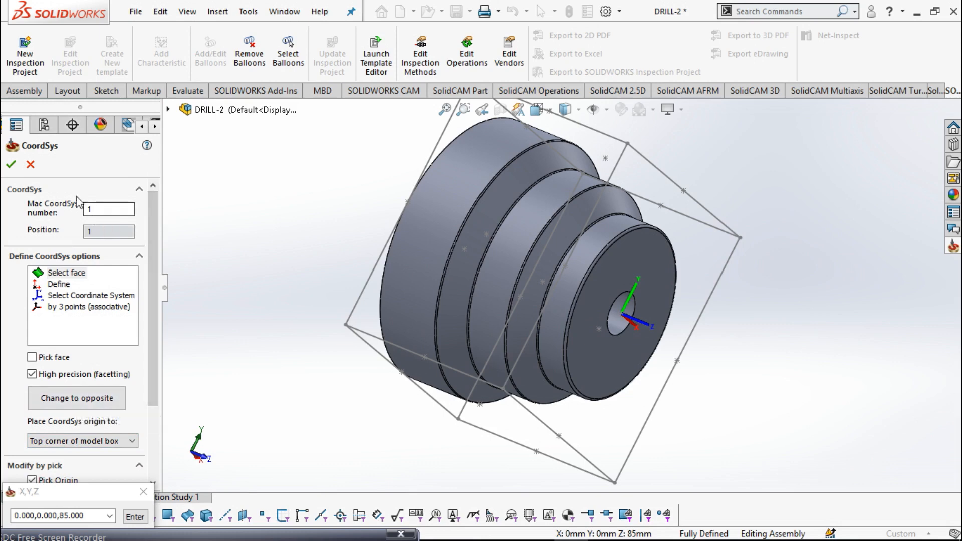
left_click(12, 165)
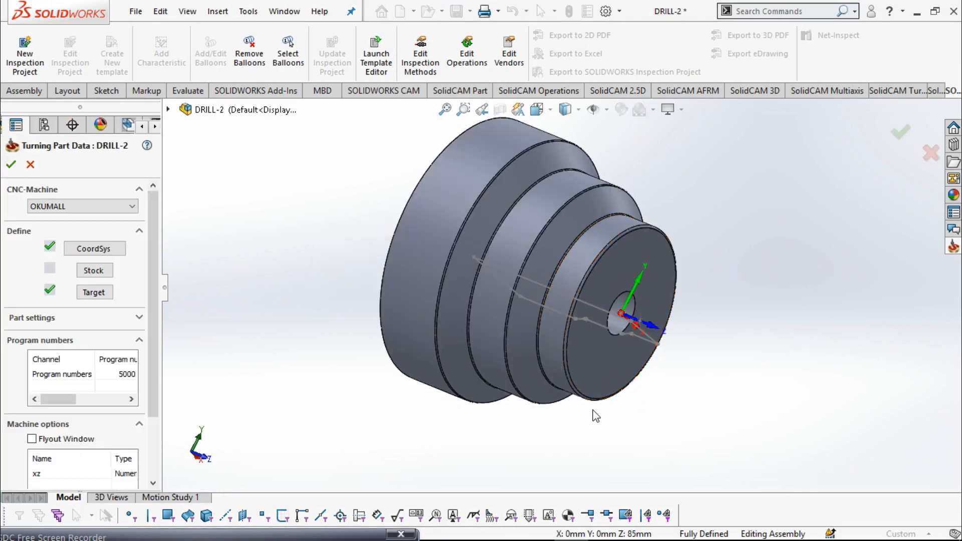
Define a cylindrical stock relative to the model by picking the part's largest cylindrical body section
middle_click_drag(593, 410, 653, 456)
scroll(645, 426, "up", 1)
middle_click_drag(577, 212, 651, 320)
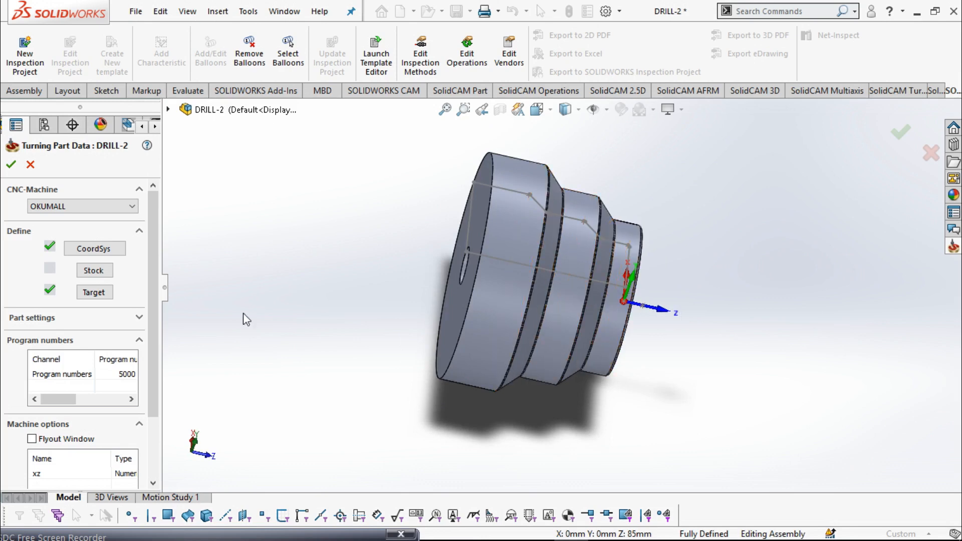
left_click(90, 273)
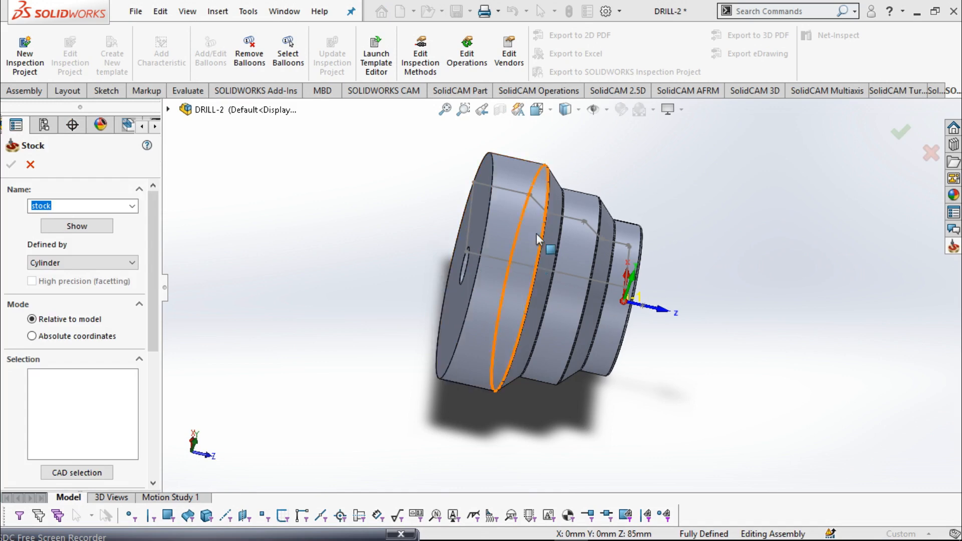
middle_click_drag(536, 233, 534, 279)
left_click(493, 299)
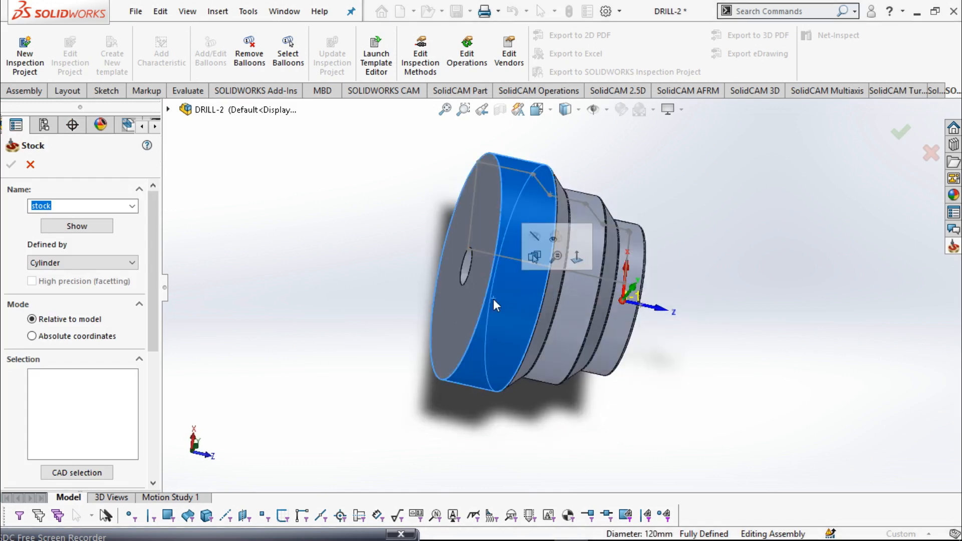
middle_click_drag(415, 305, 231, 298)
Set the cylindrical stock's right (+Z) offset to 2
left_click_drag(154, 255, 160, 380)
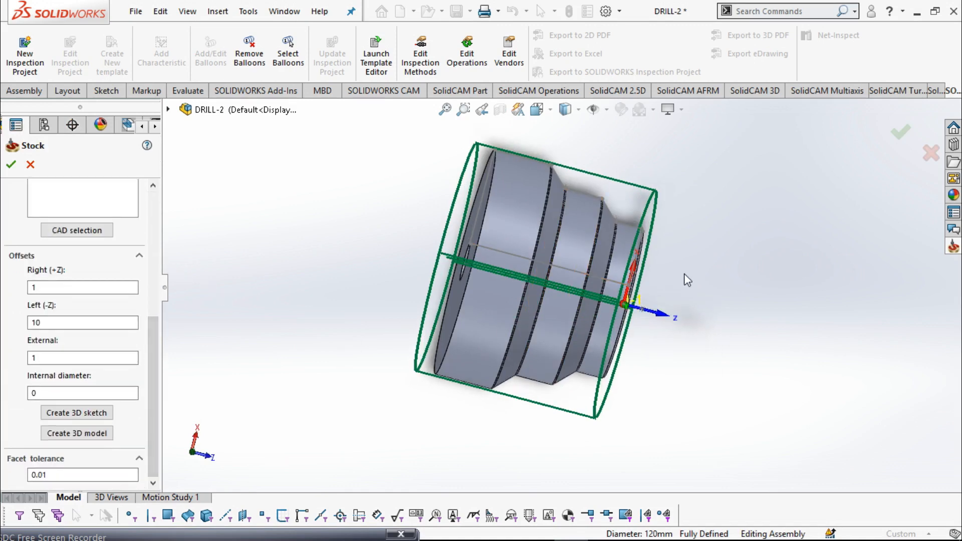
middle_click_drag(760, 332, 720, 232)
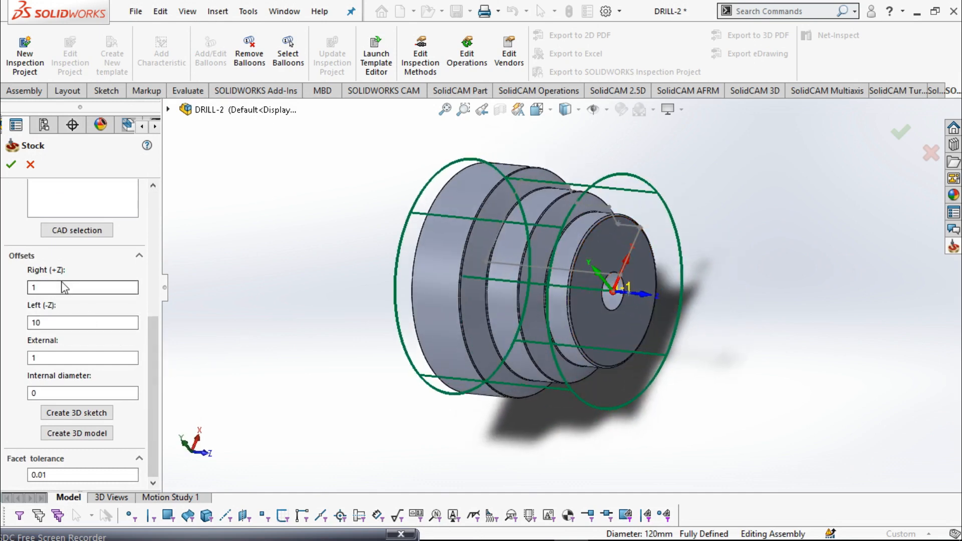
double_click(54, 287)
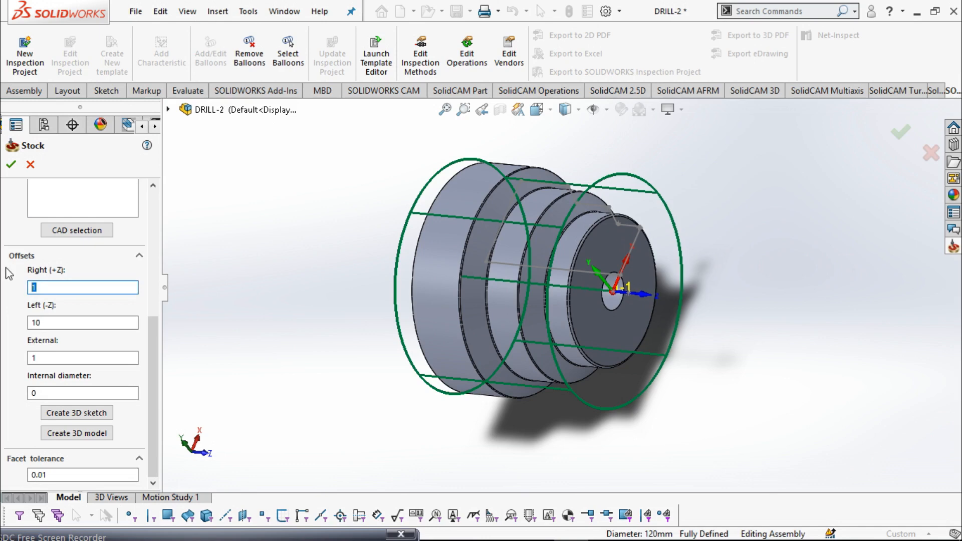
left_click(599, 331)
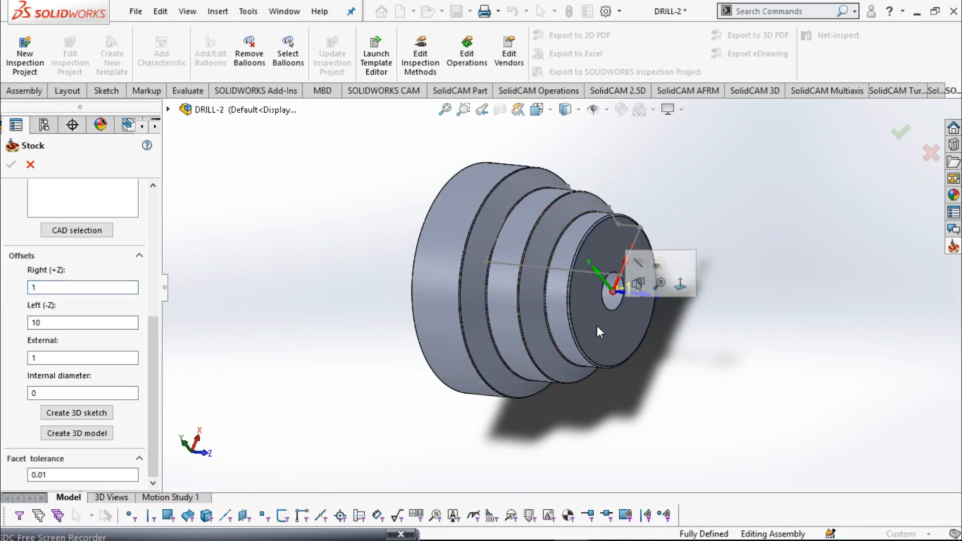
left_click(431, 246)
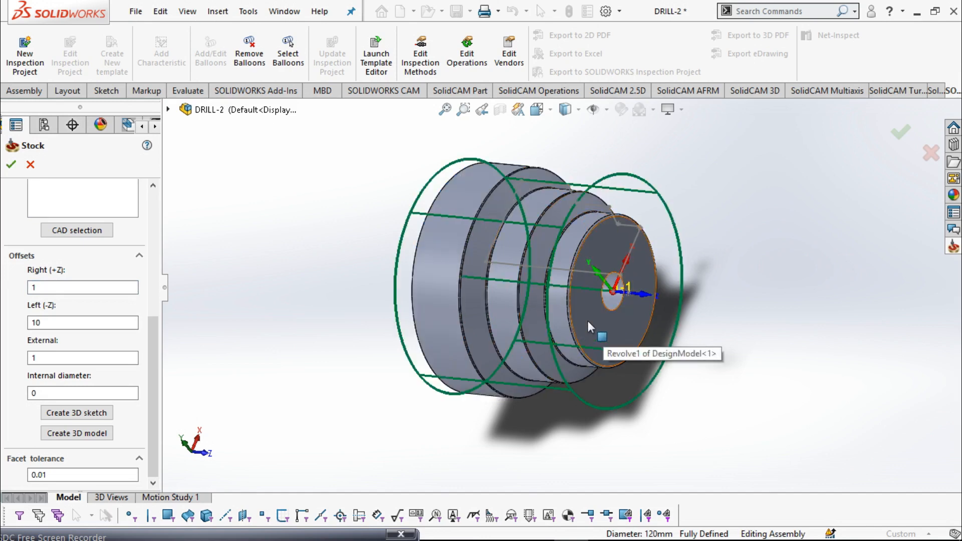
left_click(31, 287)
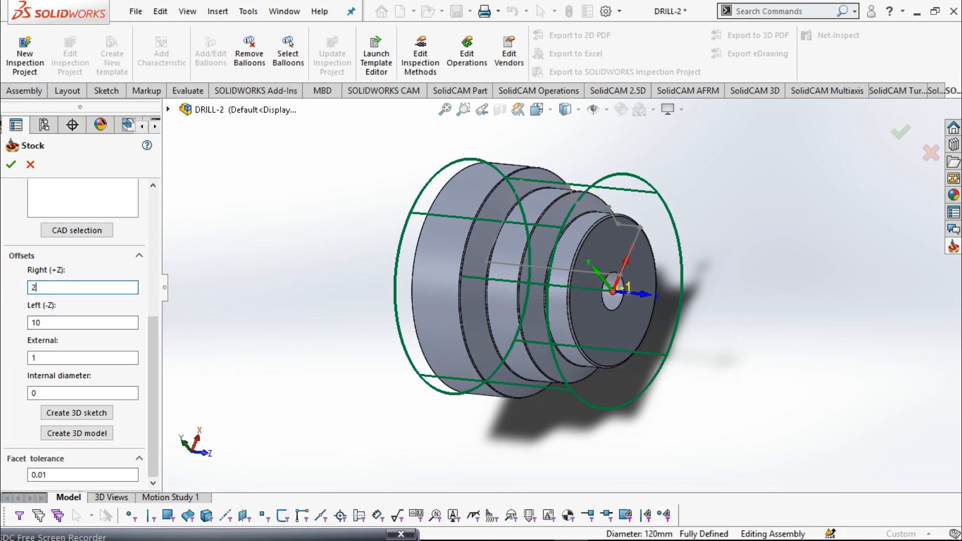
type("2")
middle_click_drag(398, 344, 350, 366)
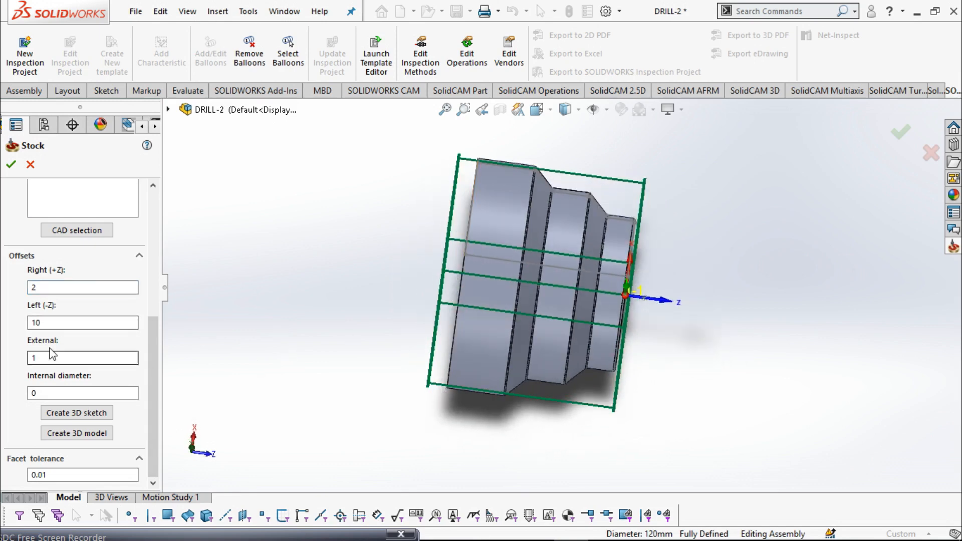
Set the stock's left (-Z) offset to 12 and its external offset to 5
left_click(57, 321)
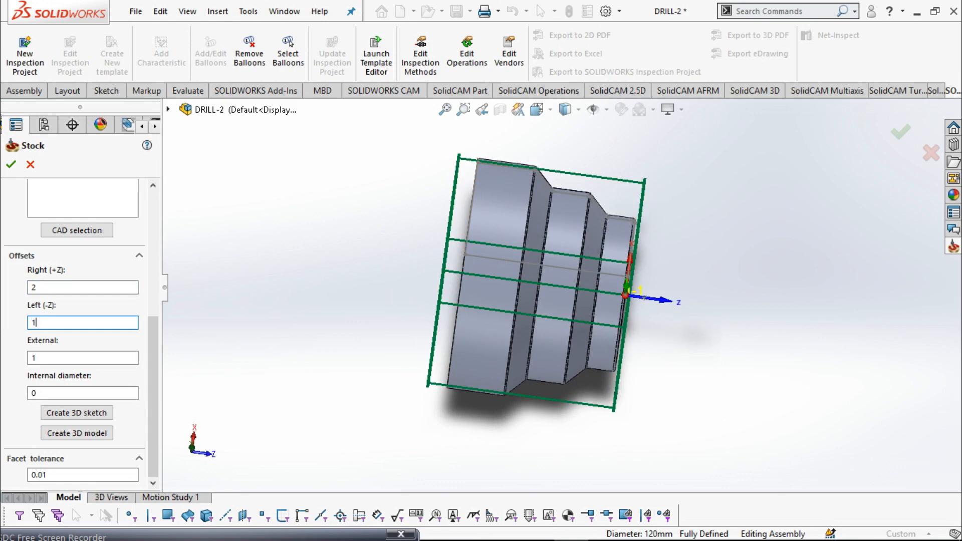
left_click(320, 368)
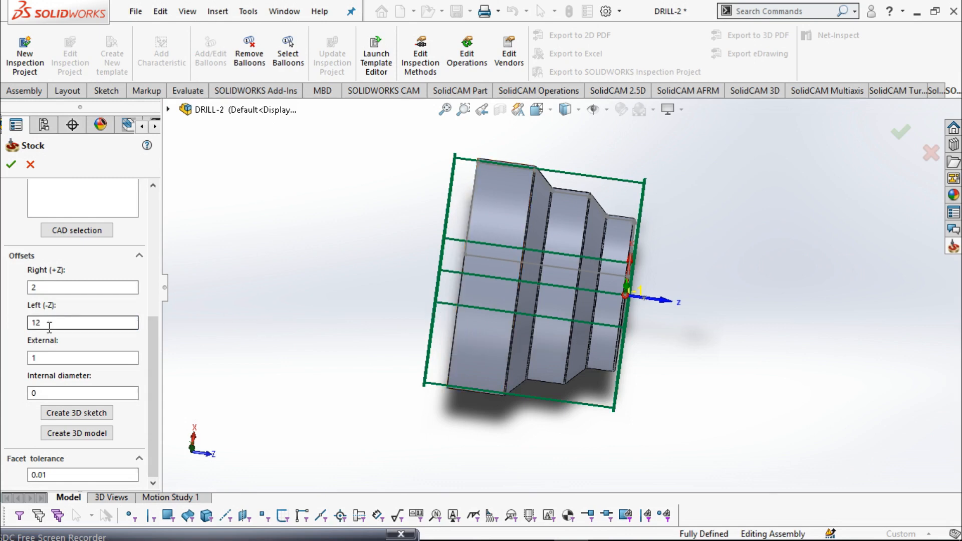
left_click(52, 358)
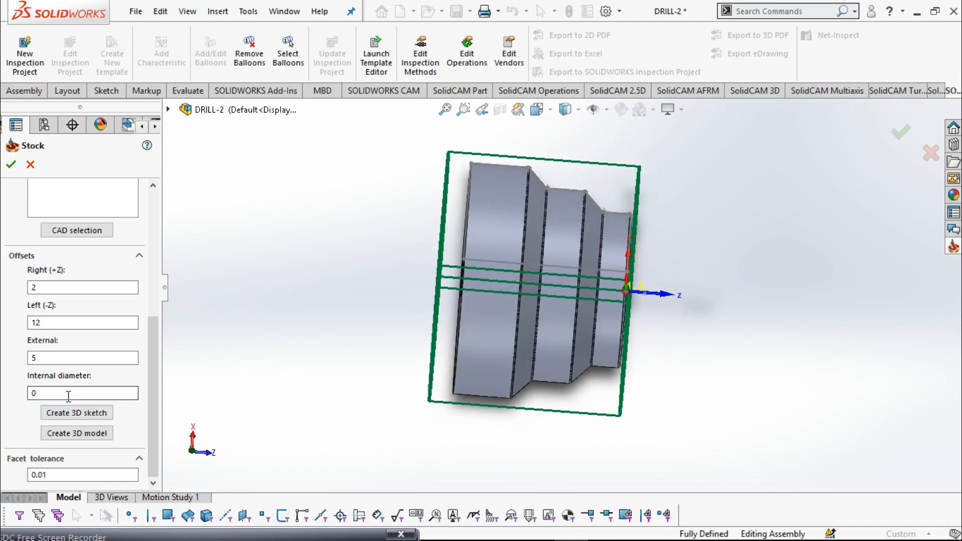
Try a stock internal diameter of 10 and compare it with the part's bore
middle_click_drag(576, 374, 549, 319)
scroll(586, 288, "down", 4)
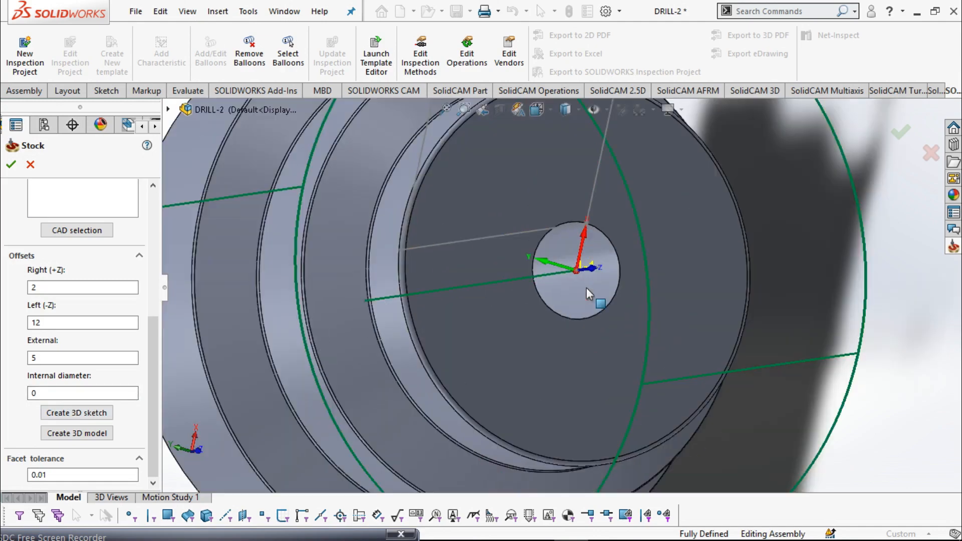
middle_click_drag(578, 278, 557, 285)
scroll(501, 328, "up", 3)
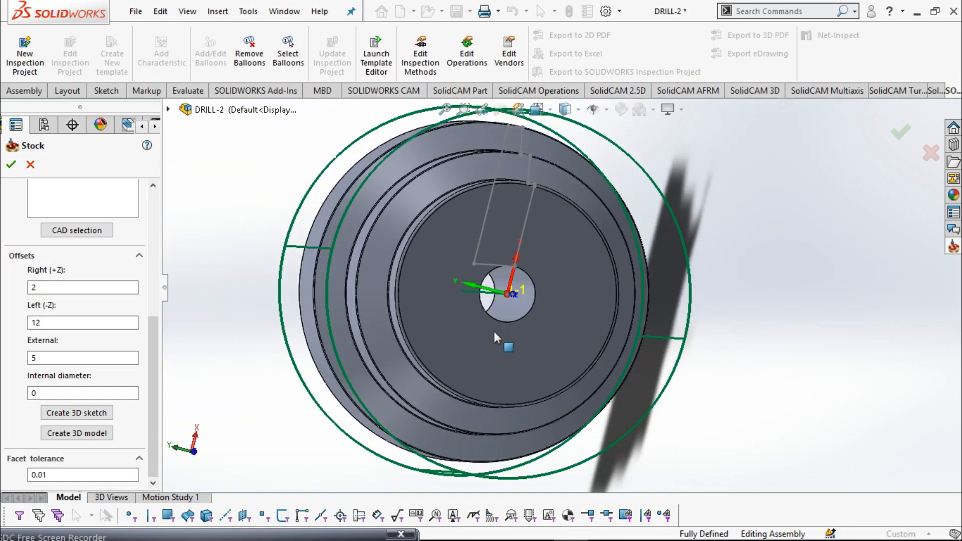
scroll(522, 294, "down", 3)
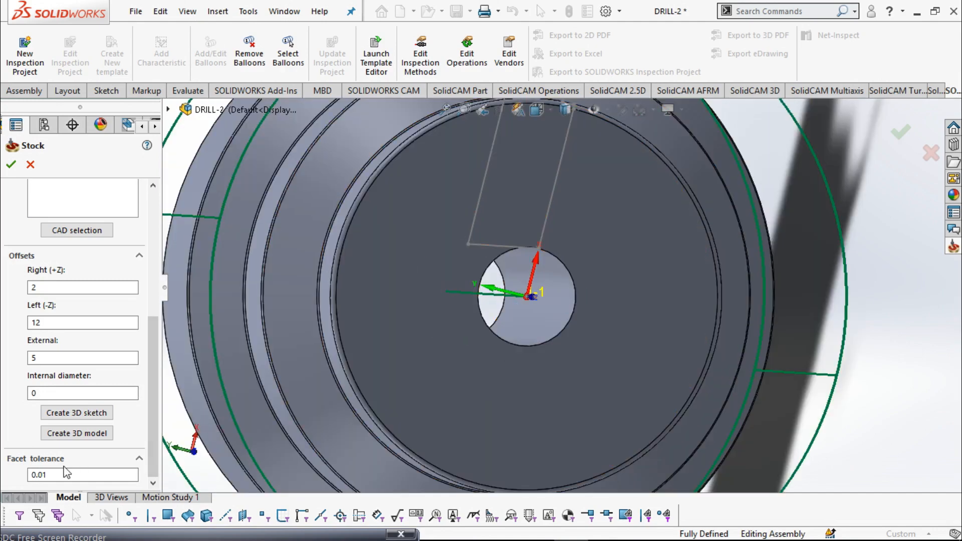
left_click_drag(88, 390, 15, 394)
scroll(473, 370, "up", 3)
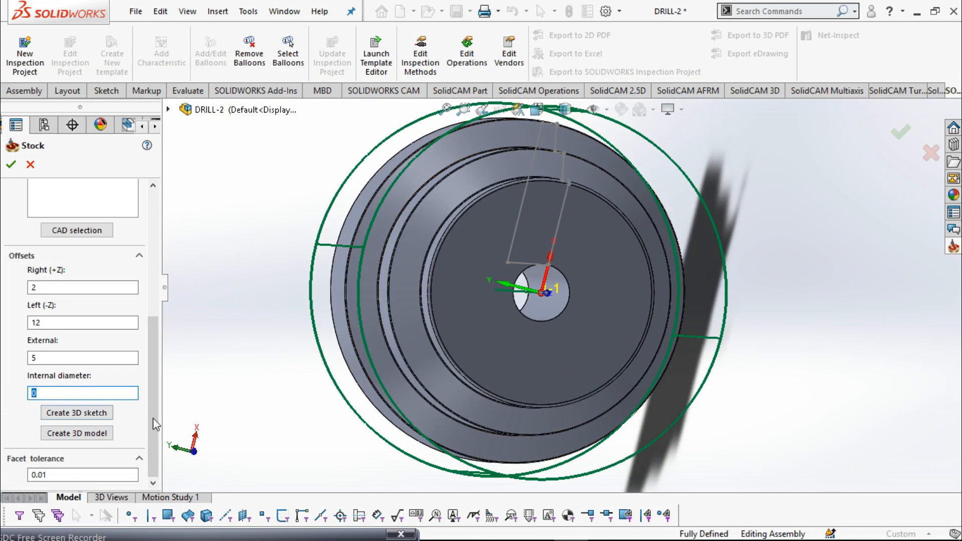
scroll(543, 286, "down", 3)
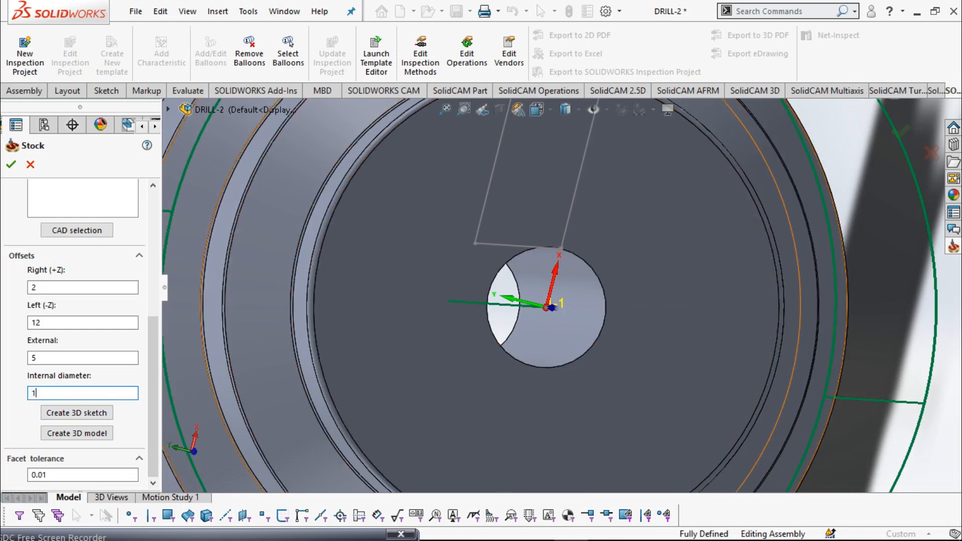
scroll(412, 386, "up", 5)
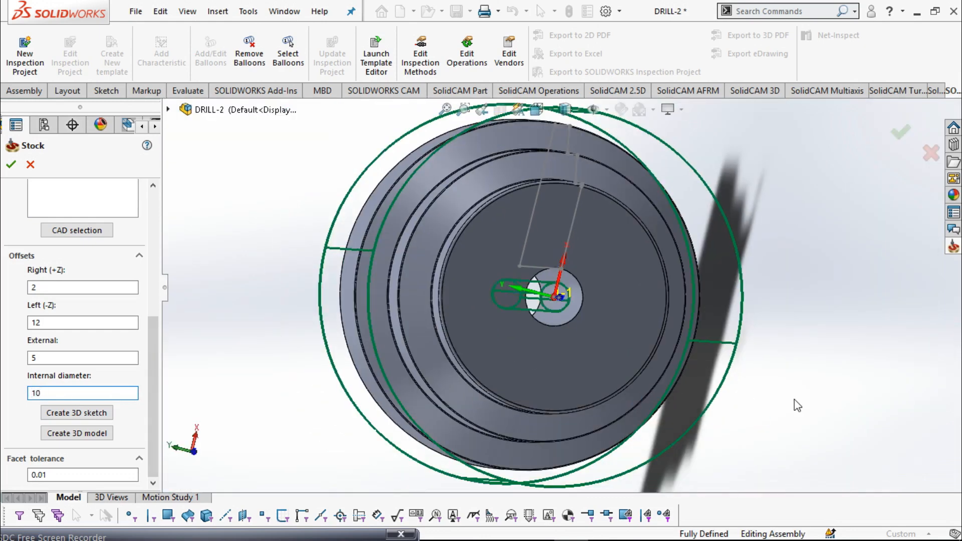
scroll(584, 300, "down", 3)
Set the stock's internal diameter to 20 and accept both the stock and the turning part data
double_click(72, 393)
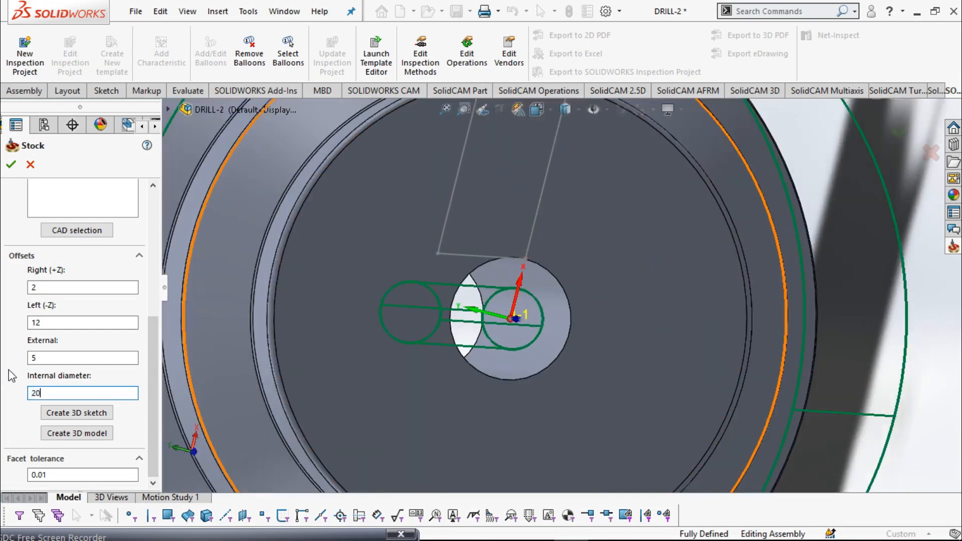
middle_click_drag(666, 409, 576, 407)
scroll(575, 405, "up", 5)
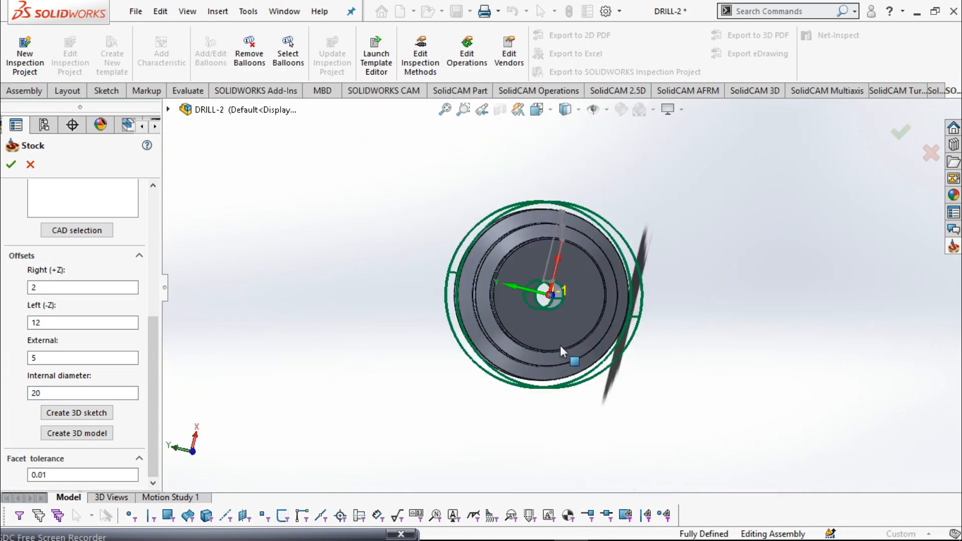
left_click(11, 165)
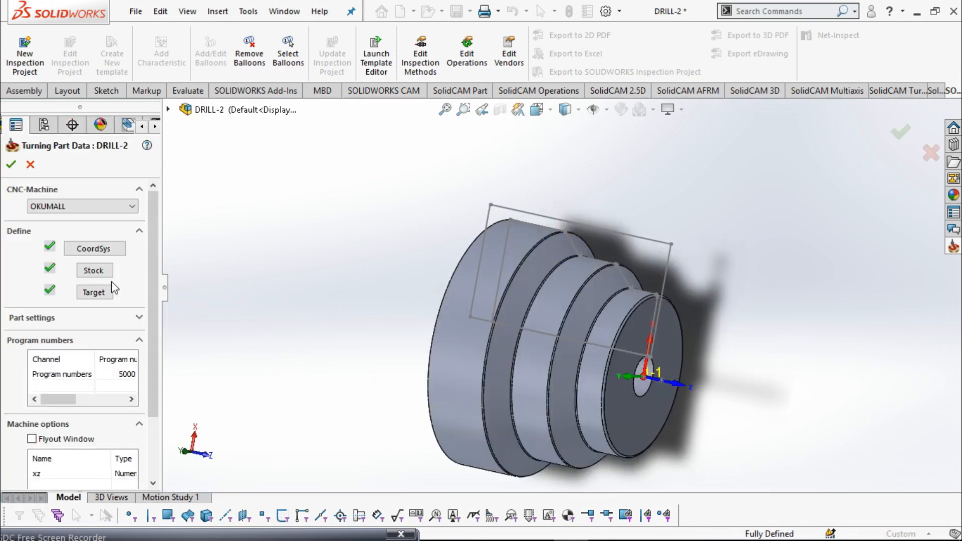
left_click(10, 166)
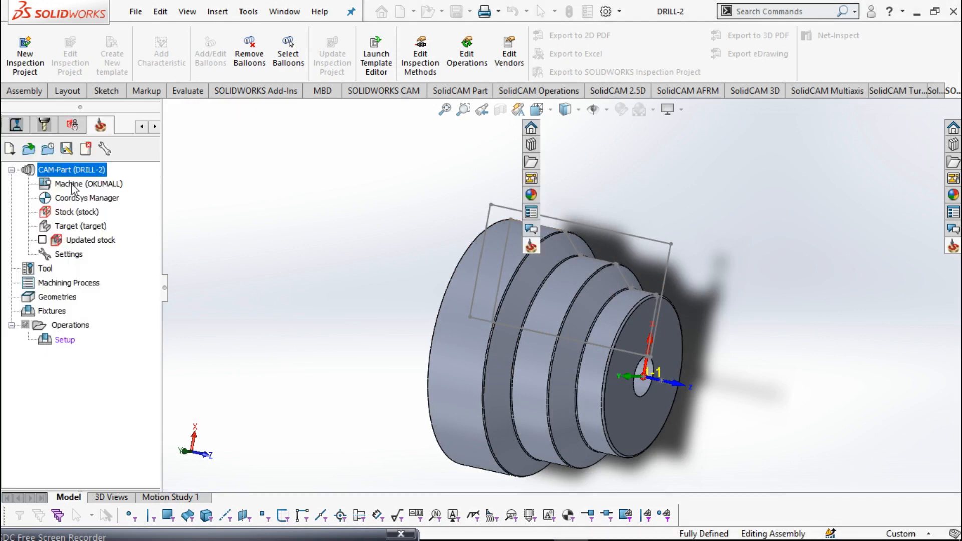
Show the defined stock as a separate 3D model and close the preview
right_click(97, 213)
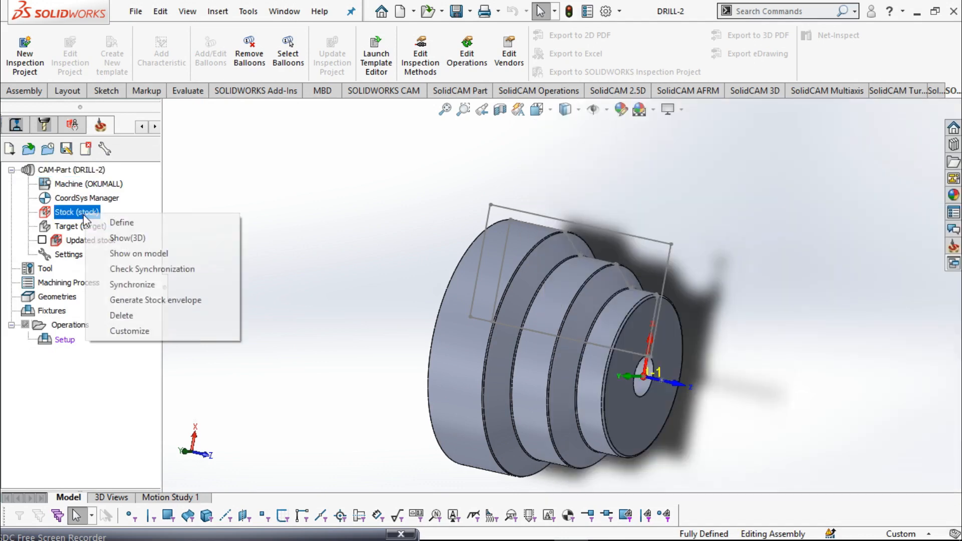
left_click(139, 240)
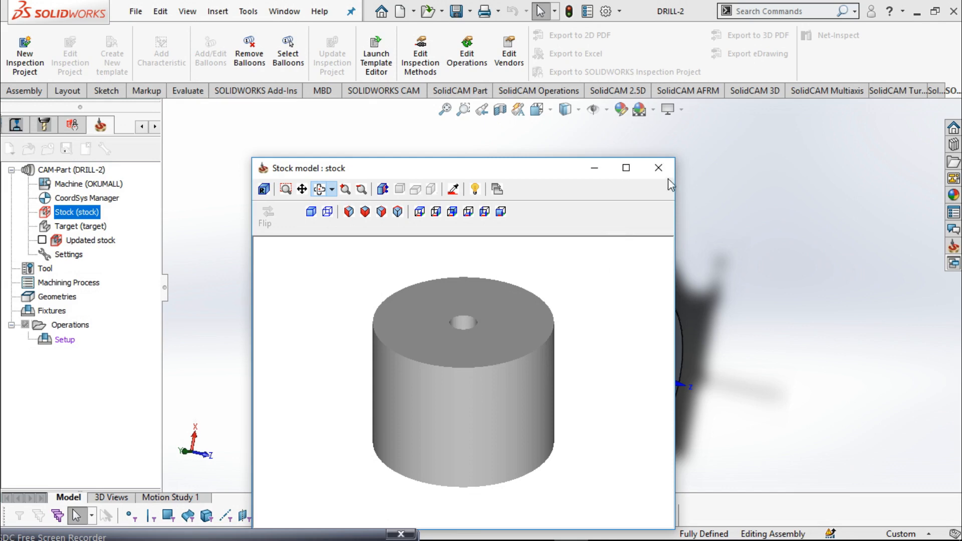
left_click(659, 168)
Reopen the stock definition to examine how its internal diameter fits the part's bore, and leave it without changes
middle_click_drag(671, 366, 614, 346)
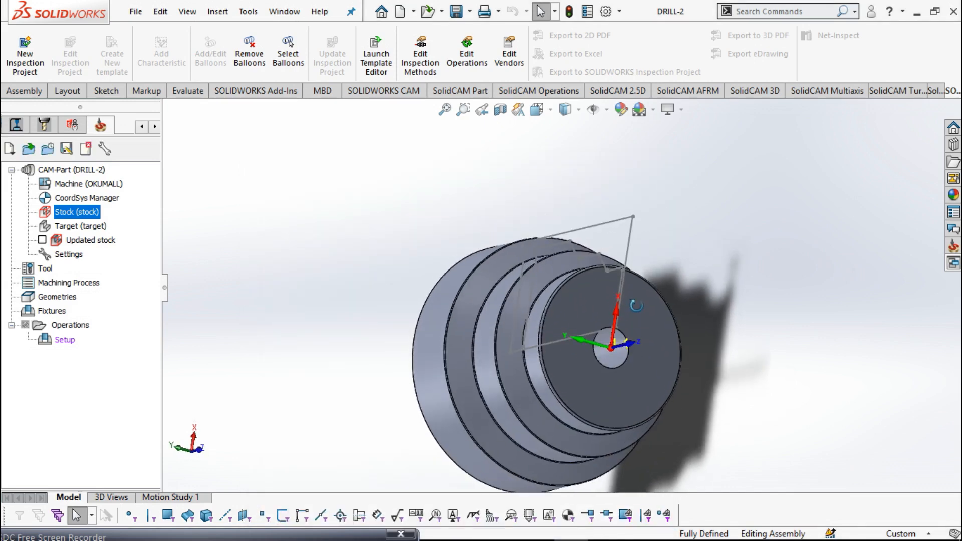
double_click(76, 212)
left_click_drag(149, 260, 158, 383)
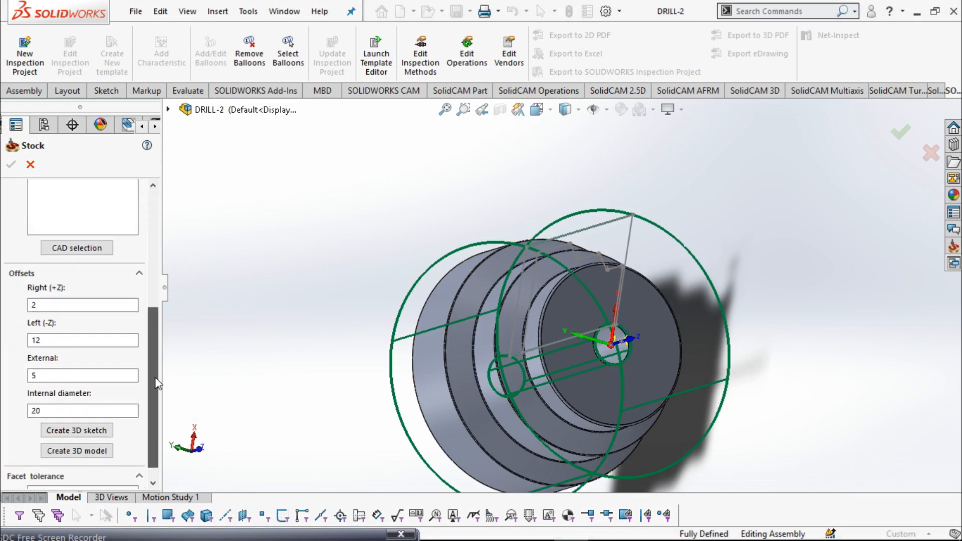
middle_click_drag(677, 420, 522, 337)
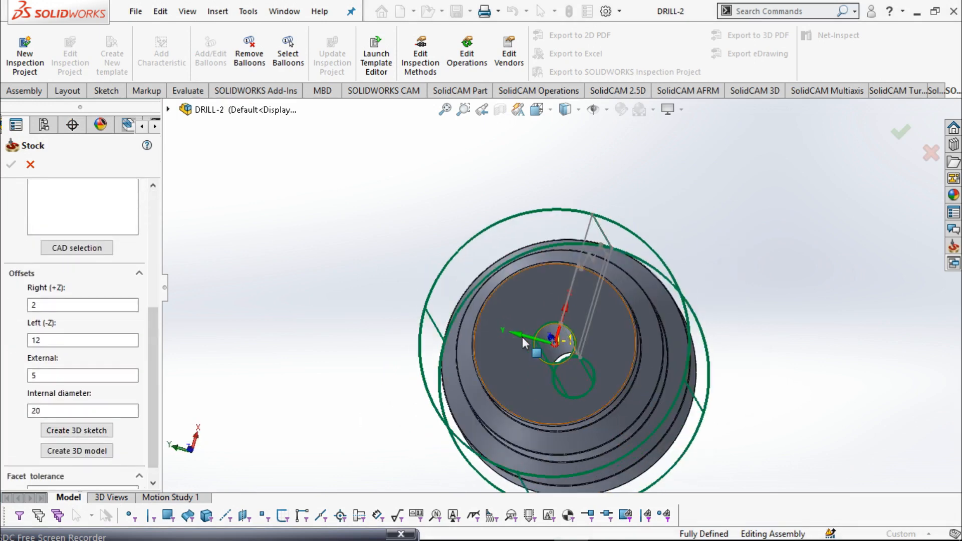
scroll(585, 353, "down", 5)
scroll(587, 353, "down", 4)
middle_click_drag(594, 353, 625, 368)
scroll(627, 375, "up", 5)
scroll(660, 326, "down", 4)
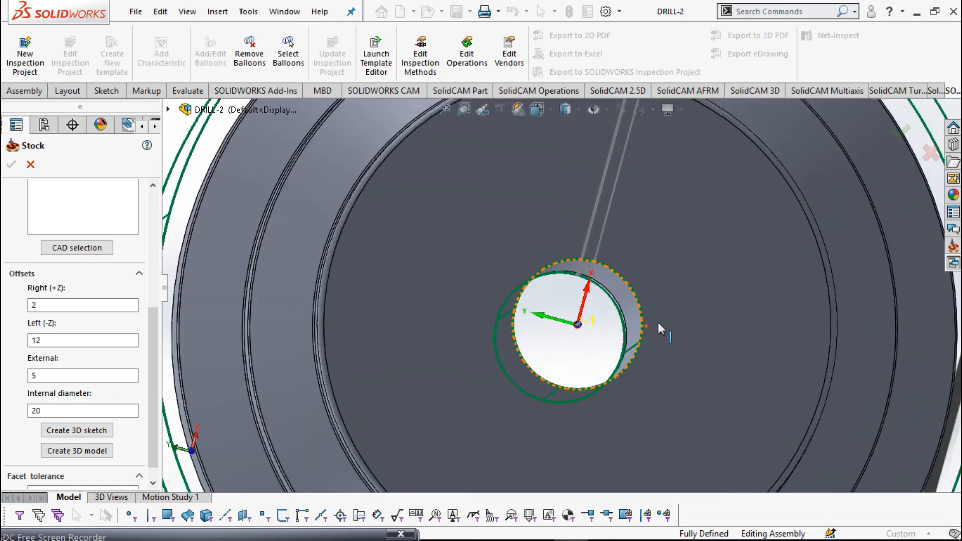
scroll(613, 327, "up", 6)
left_click(30, 165)
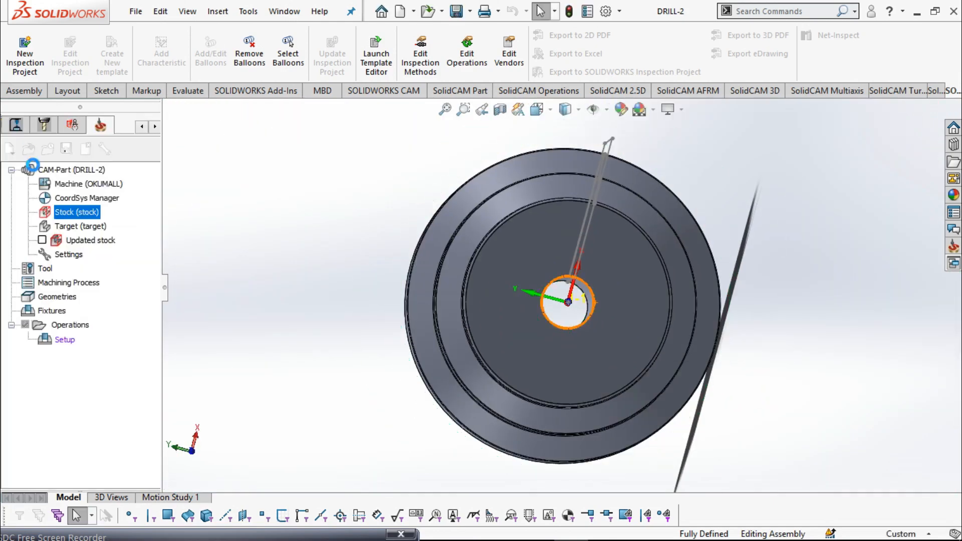
double_click(78, 212)
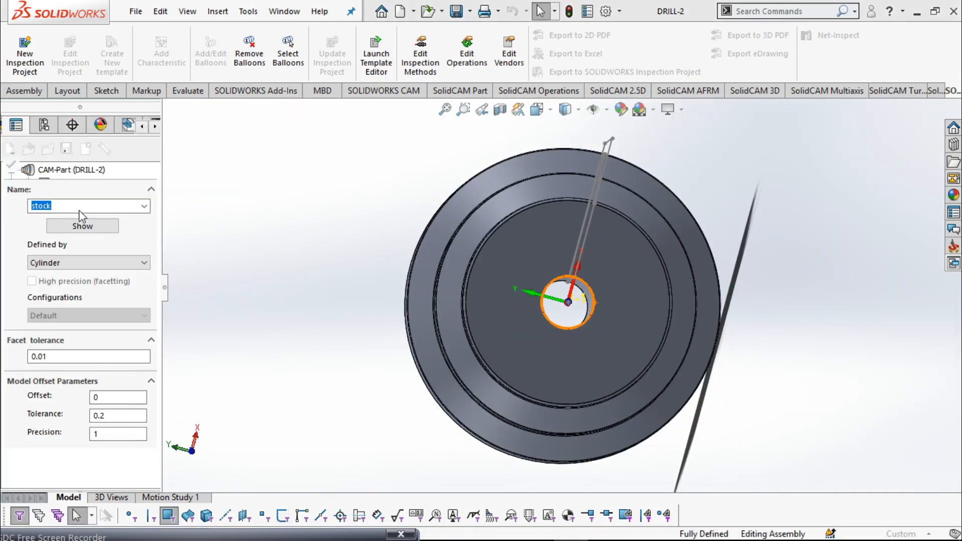
left_click(31, 166)
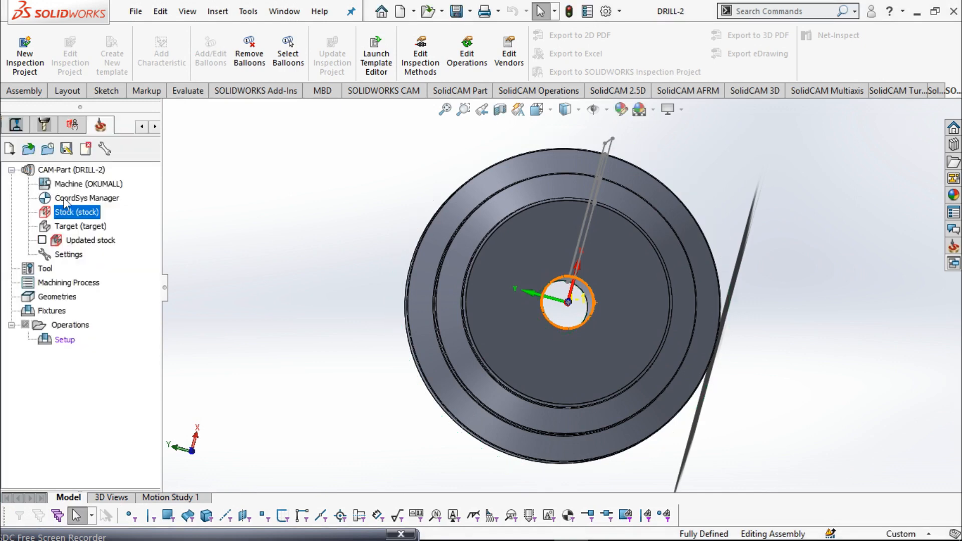
Inspect the stock model in 3D as a wireframe, looking straight along its axis, and close the preview
right_click(69, 211)
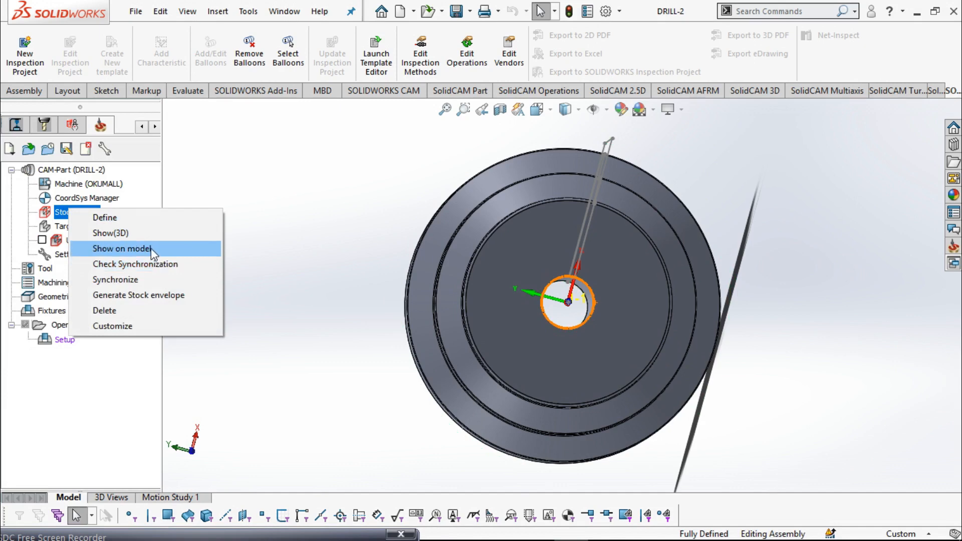
left_click(142, 233)
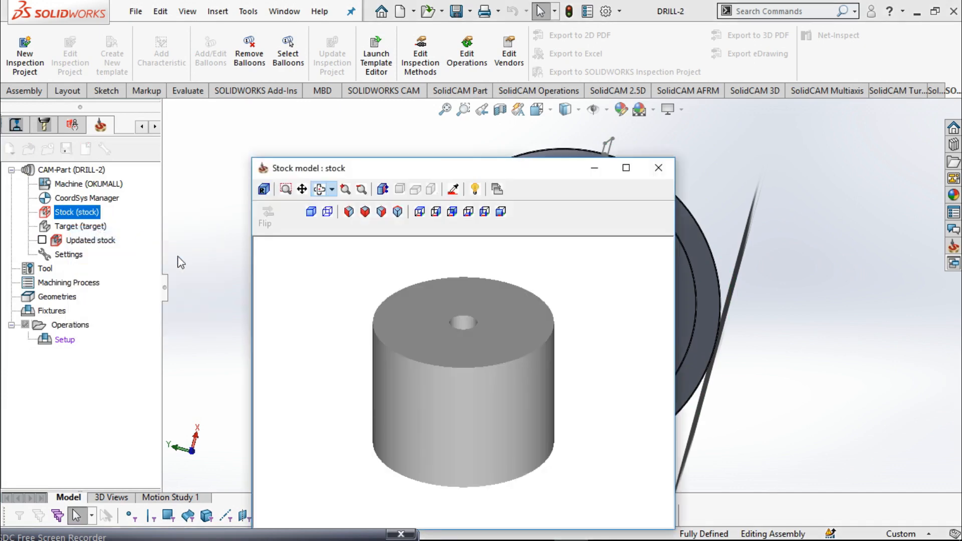
left_click_drag(492, 326, 610, 312)
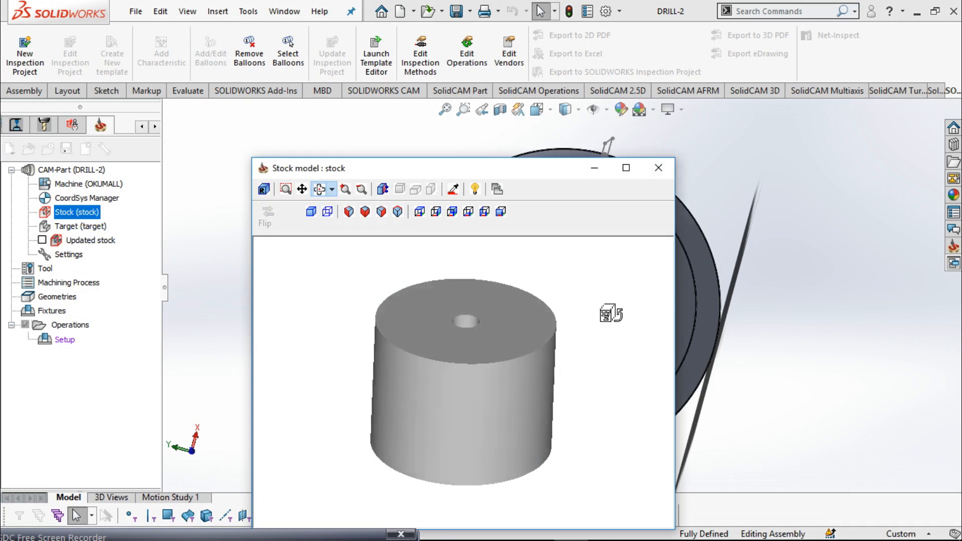
left_click(327, 211)
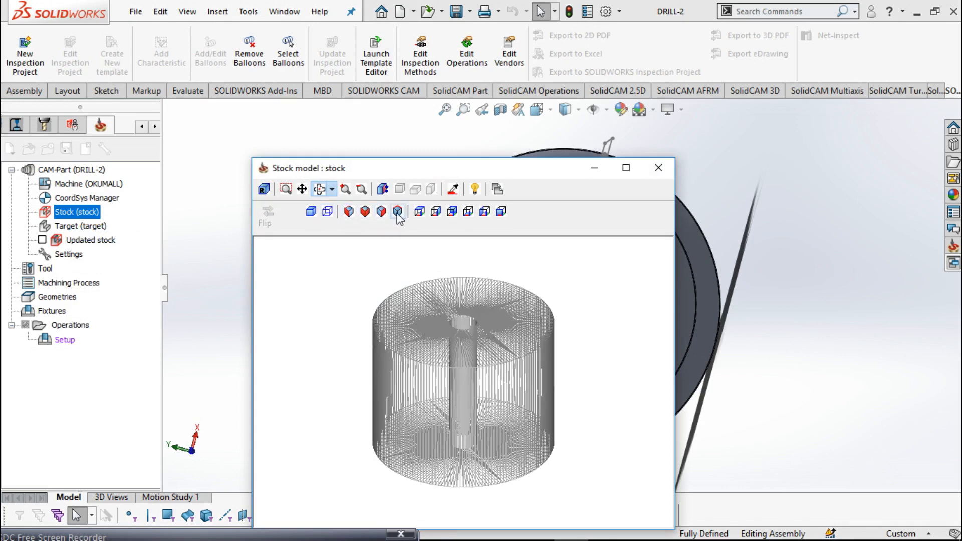
left_click(436, 212)
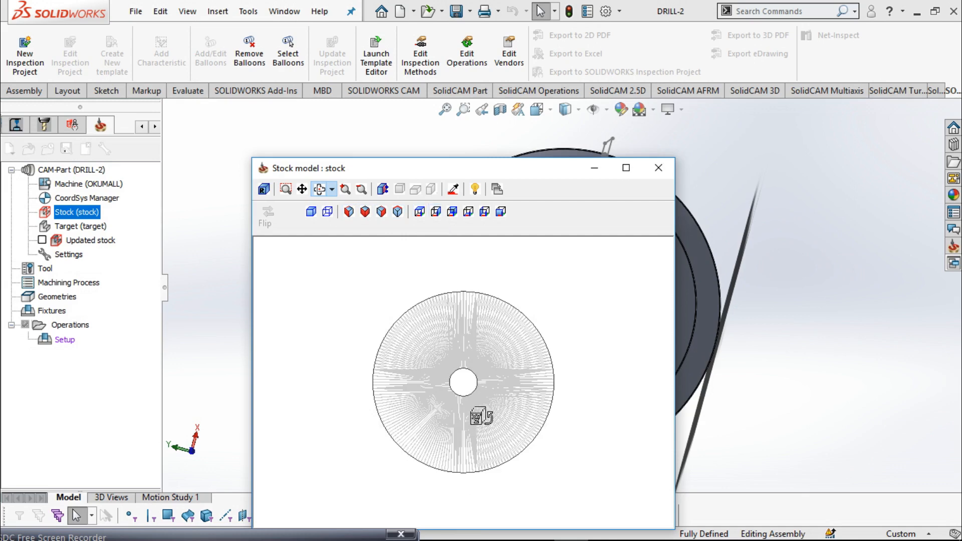
left_click(661, 174)
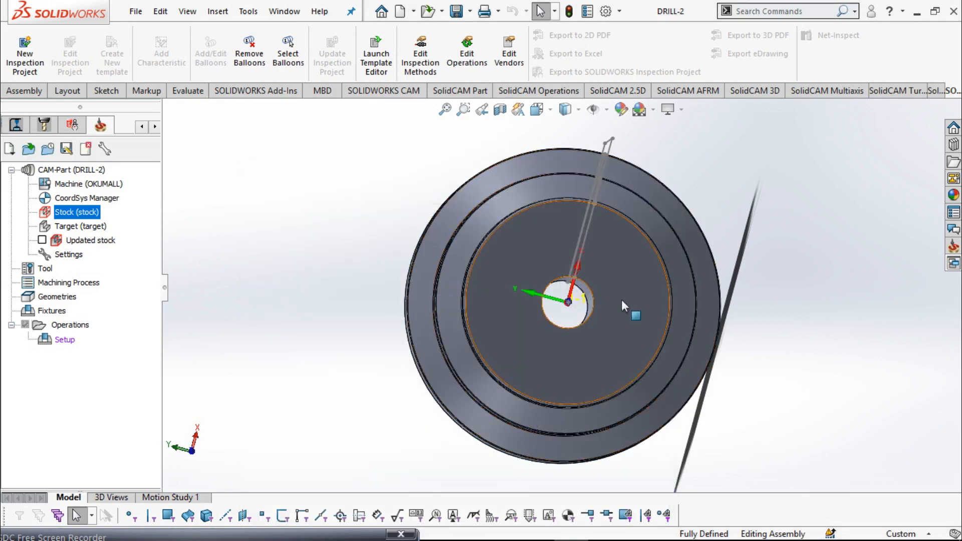
Examine the stepped part from the side and both ends, including the standard left view, to check the coordinate system's orientation
middle_click_drag(591, 345, 577, 246)
scroll(649, 332, "up", 3)
scroll(578, 245, "down", 3)
scroll(576, 296, "up", 4)
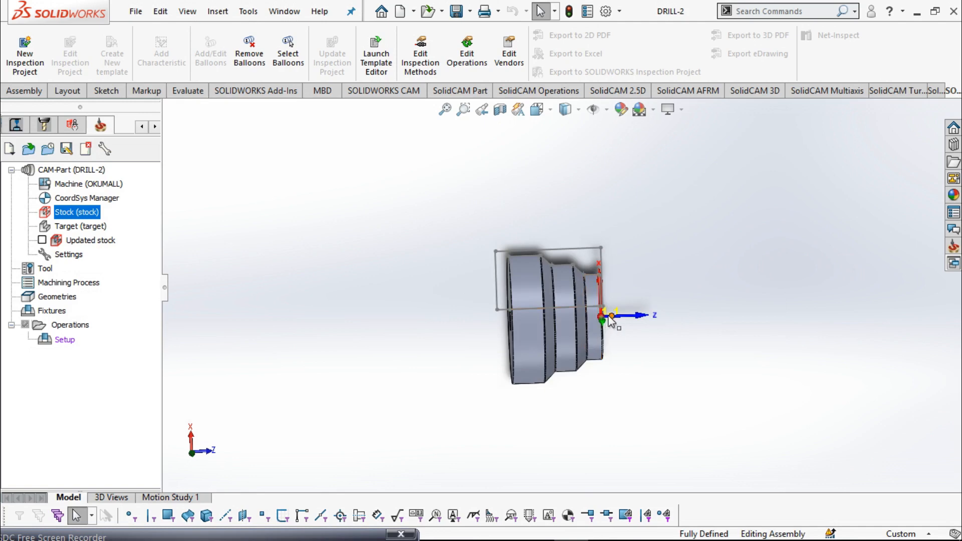
key("ctrl+1")
key("ctrl+3")
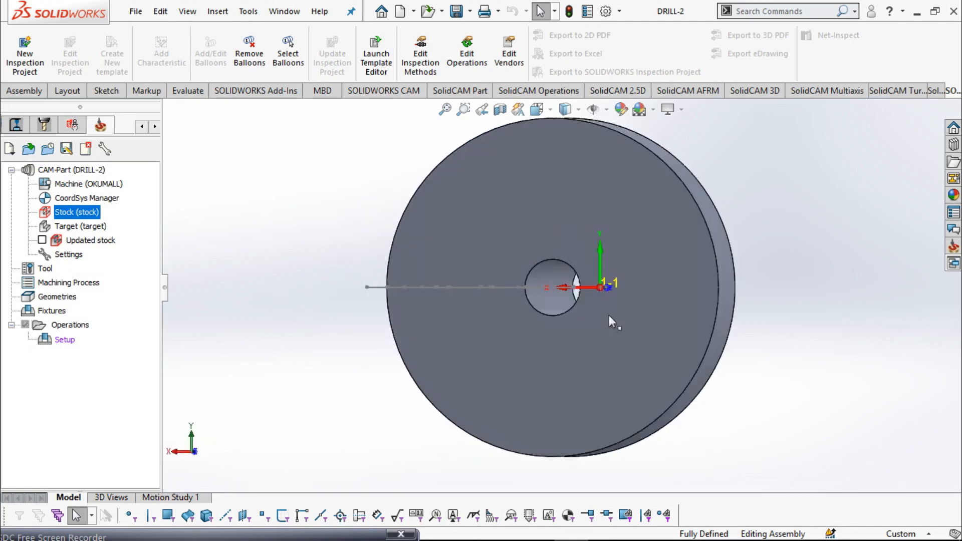
scroll(636, 294, "up", 2)
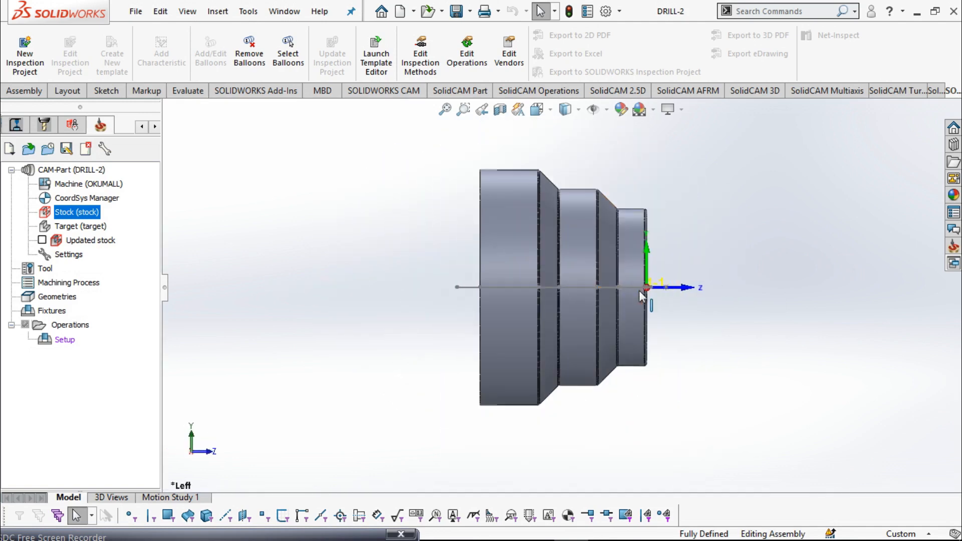
middle_click_drag(567, 222, 579, 391)
middle_click_drag(565, 255, 563, 338)
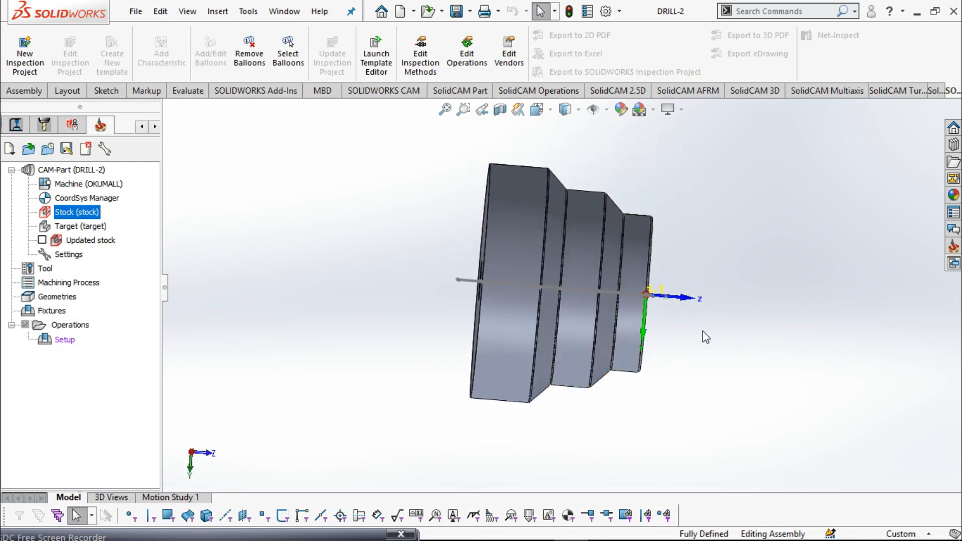
middle_click_drag(702, 312, 636, 272)
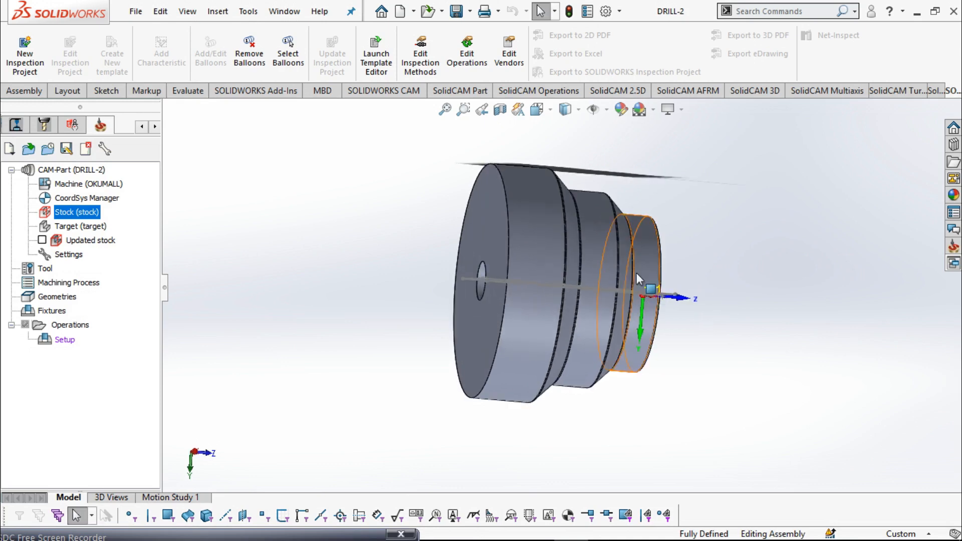
middle_click_drag(569, 198, 613, 251)
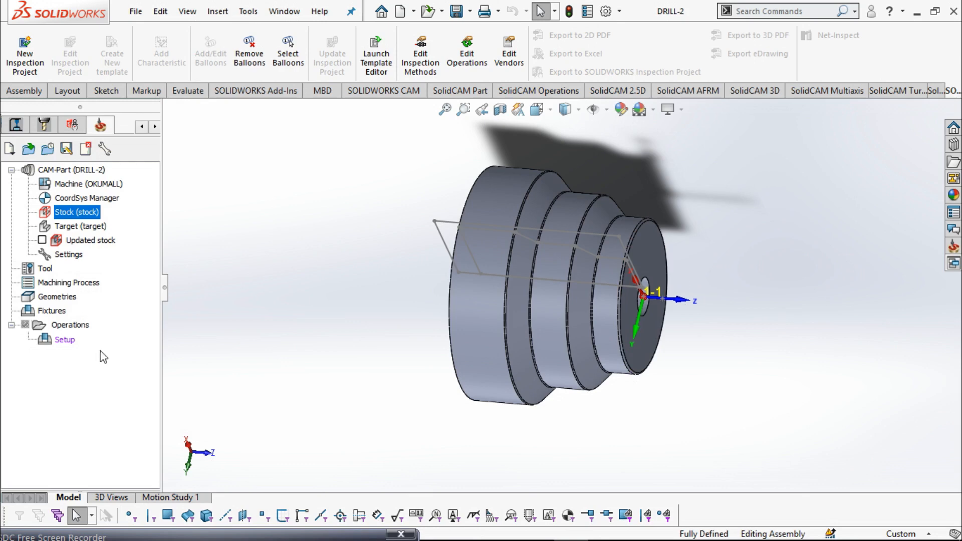
Open the machine setup for editing, display the clamping fixture to examine its position against the front face, and close without changes
right_click(67, 341)
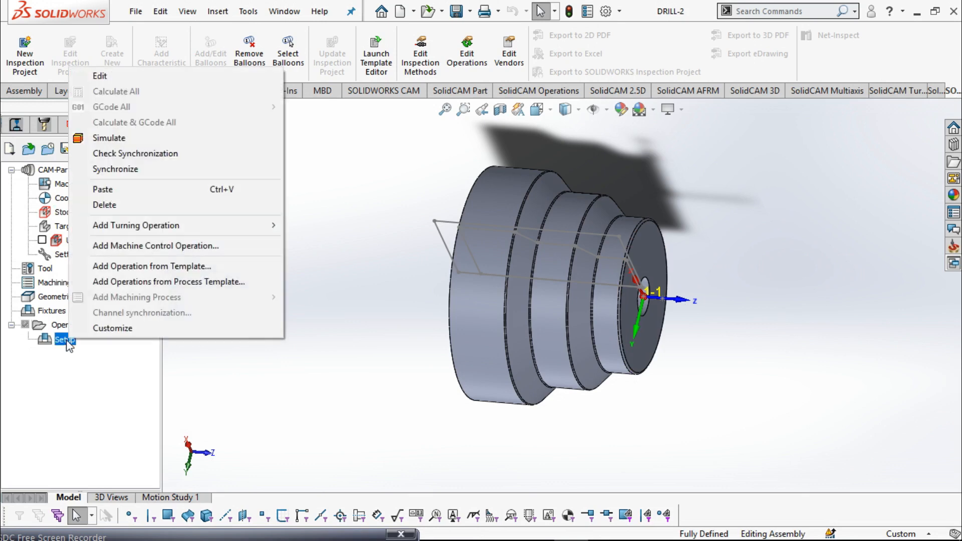
left_click(122, 77)
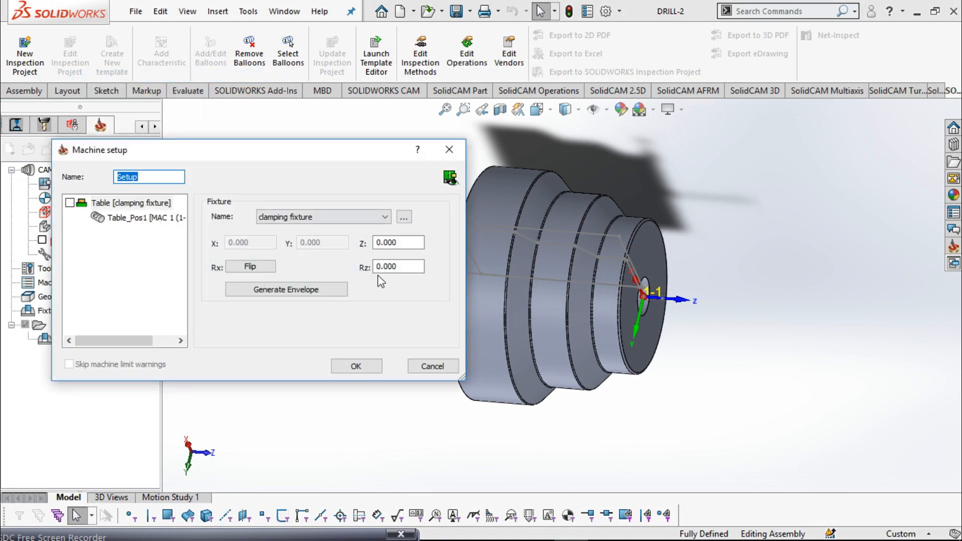
scroll(582, 284, "up", 1)
middle_click_drag(519, 295, 533, 313)
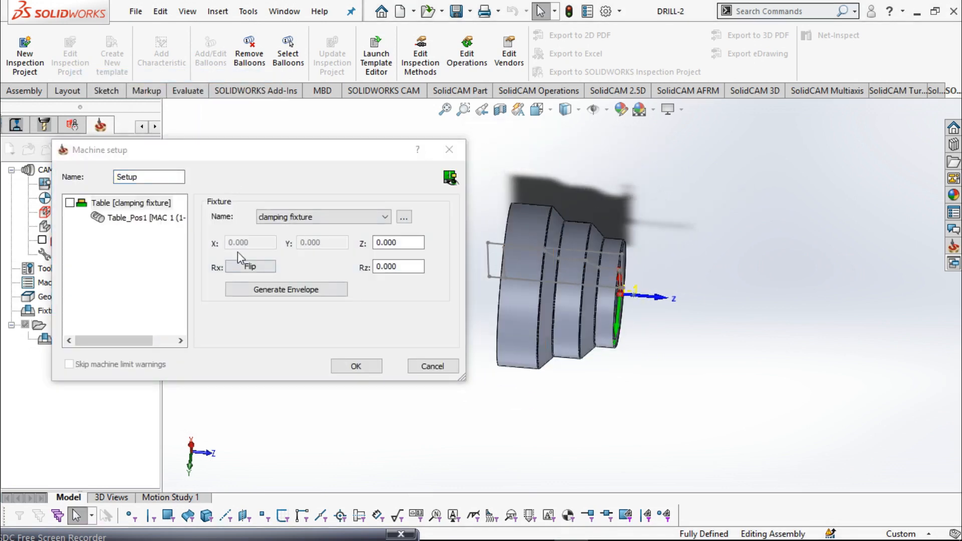
left_click(70, 202)
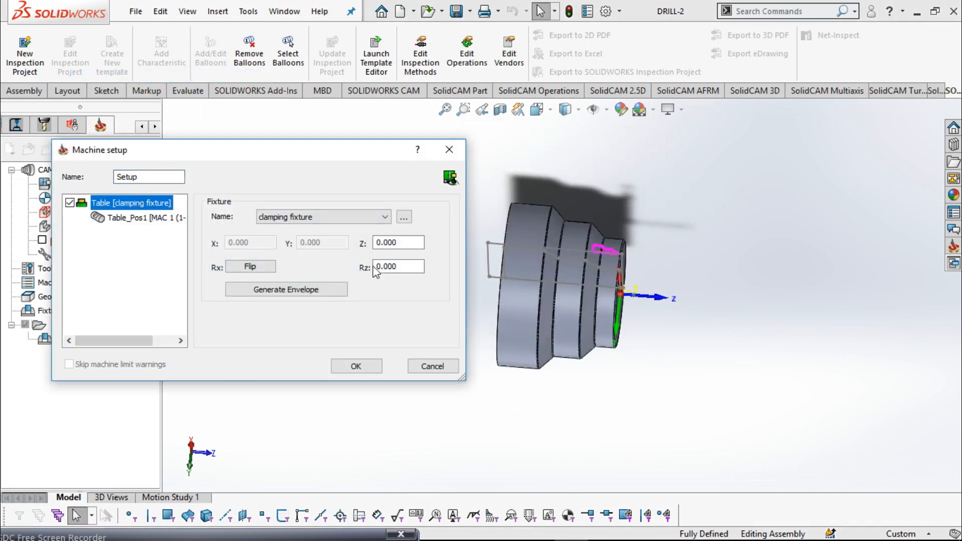
middle_click_drag(600, 317, 605, 258)
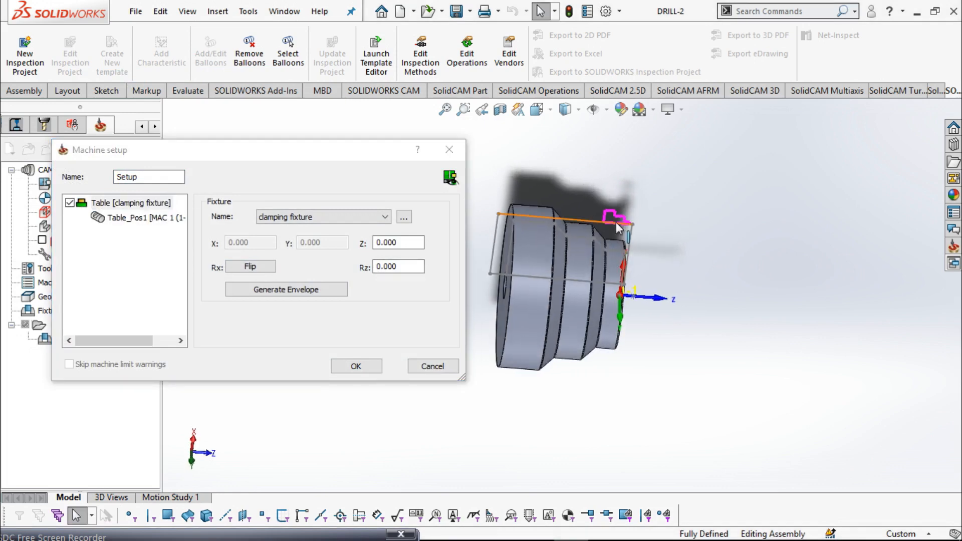
scroll(632, 248, "down", 4)
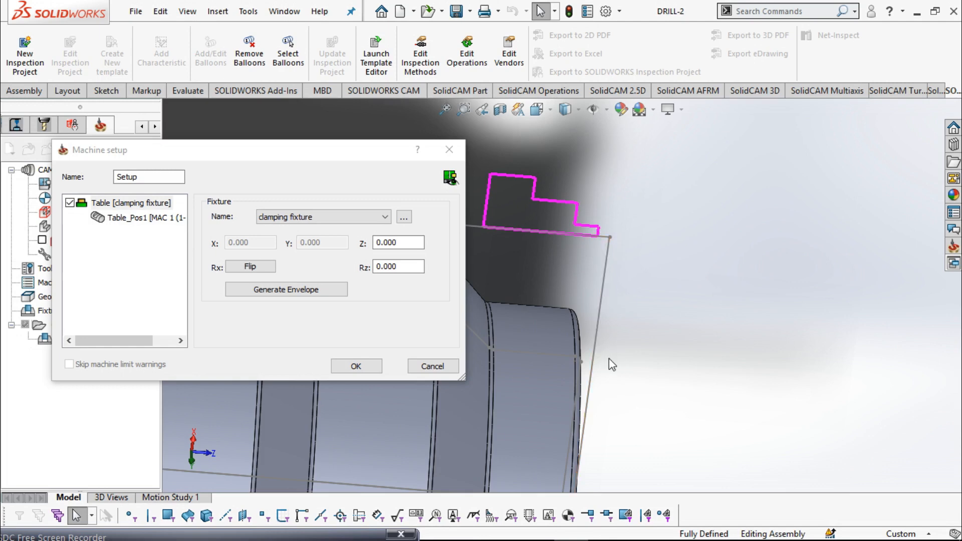
middle_click_drag(609, 359, 568, 340)
left_click(578, 407)
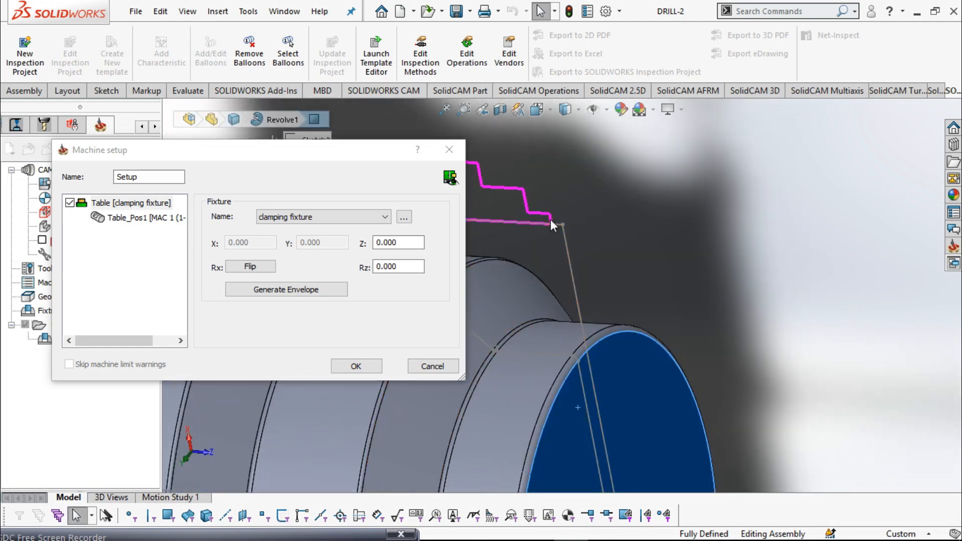
left_click(741, 222)
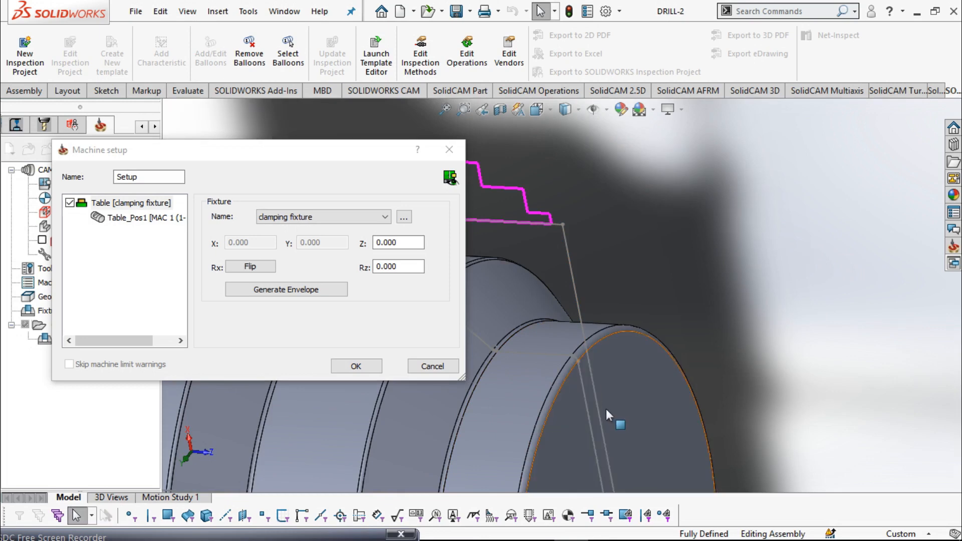
scroll(606, 409, "up", 3)
left_click(450, 151)
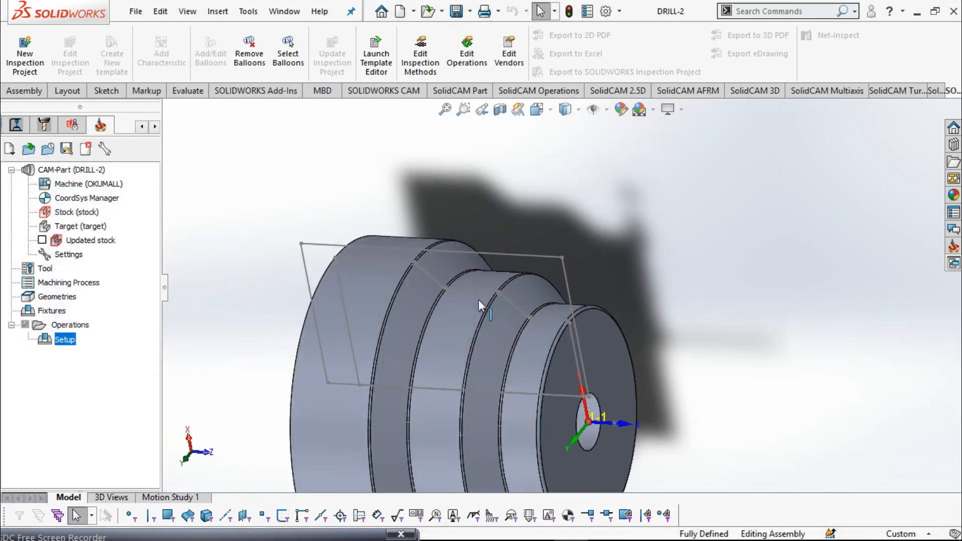
Measure the distance between the part's small front face and large rear face, and close the measurement
left_click(189, 93)
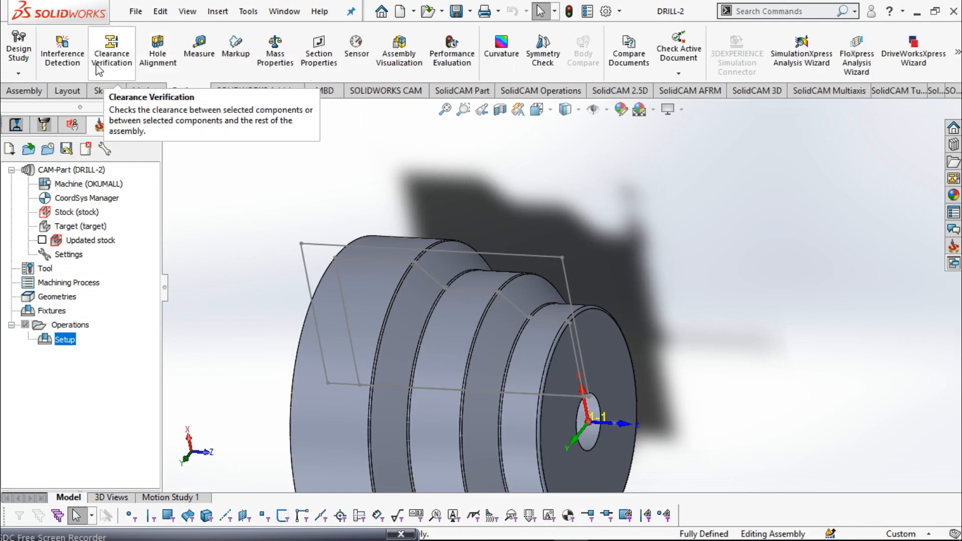
left_click(199, 50)
left_click(609, 381)
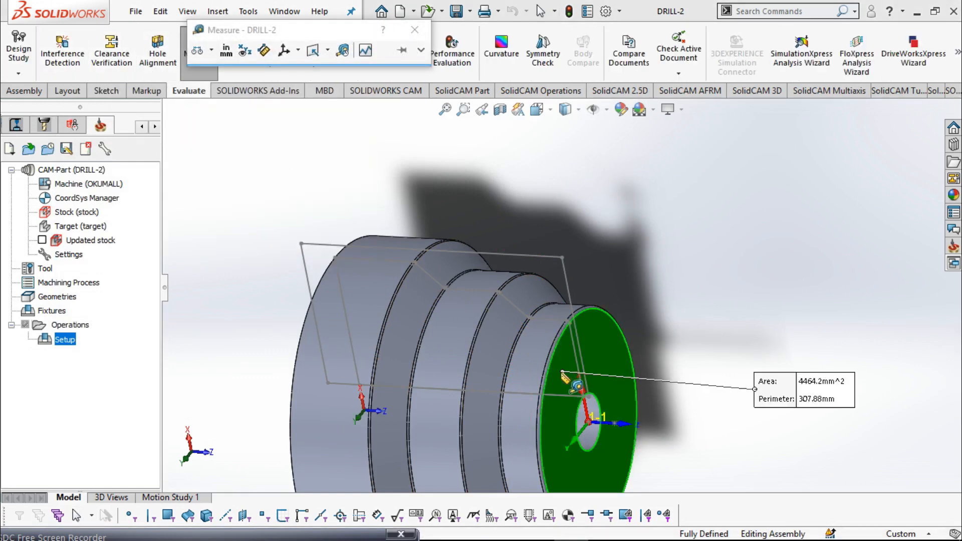
middle_click_drag(501, 381, 461, 429)
left_click(283, 402)
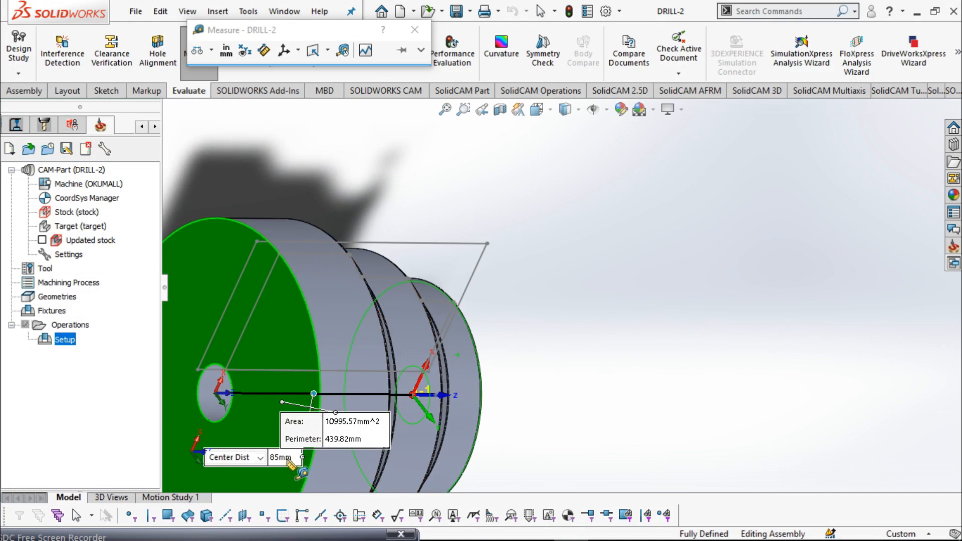
middle_click_drag(263, 377, 466, 406)
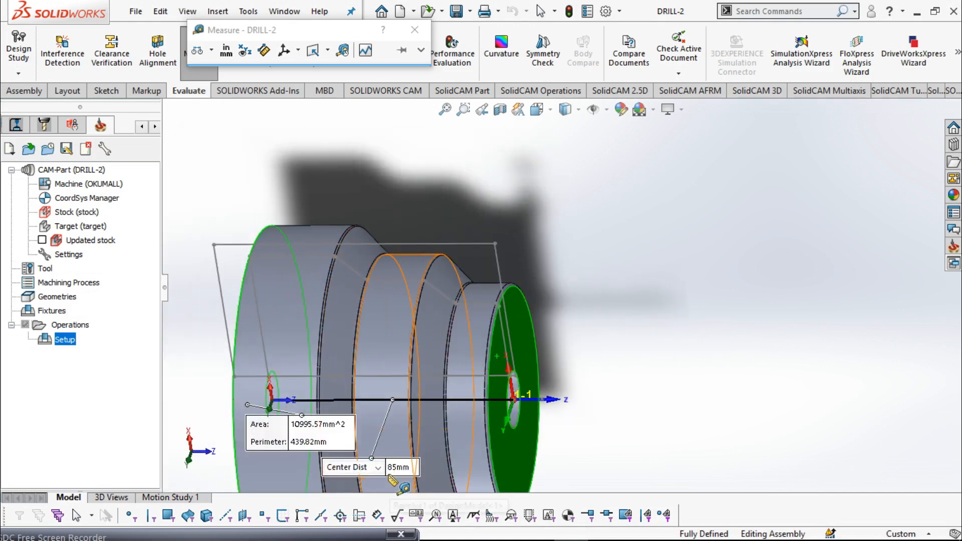
left_click(696, 400)
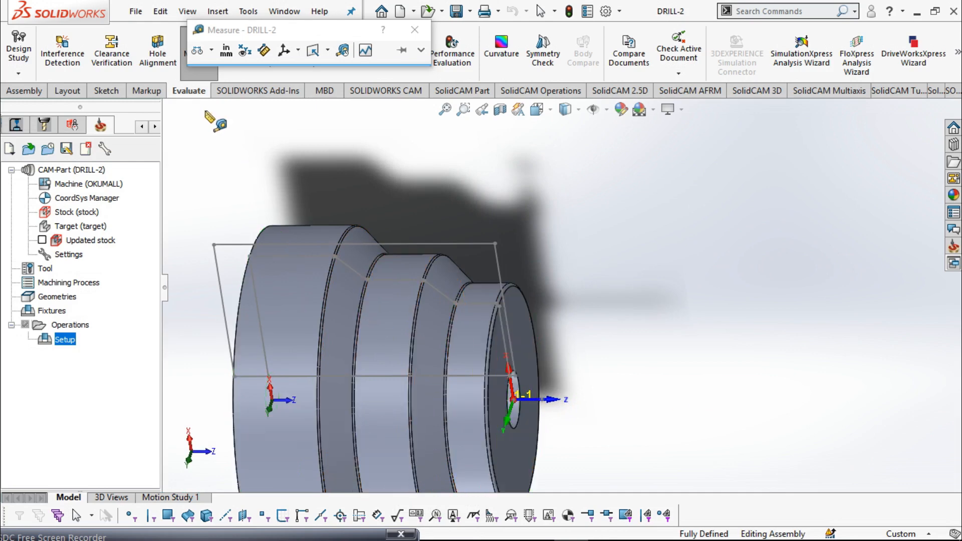
left_click(415, 30)
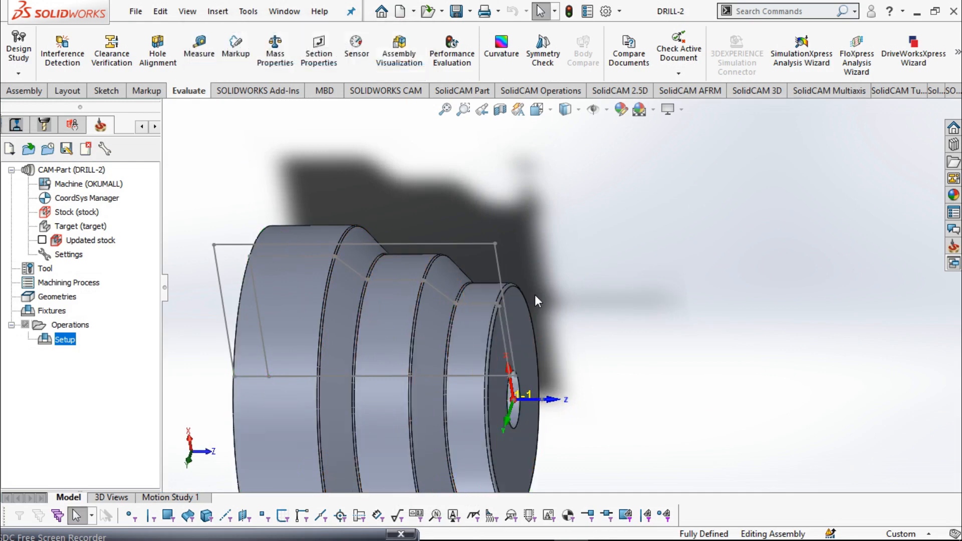
Reopen the machine setup, display the clamping fixture, and set the fixture's Z position to 87
right_click(63, 340)
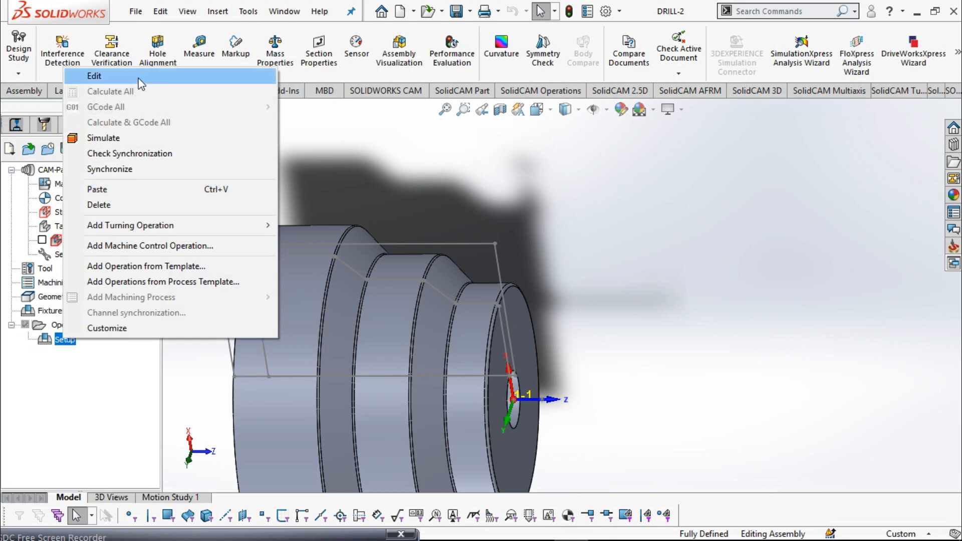
left_click(93, 75)
left_click(70, 202)
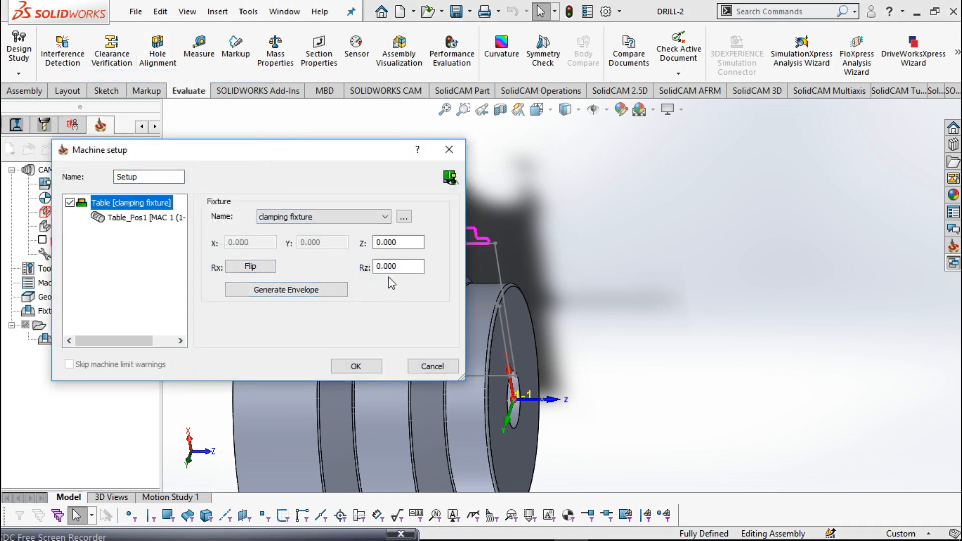
double_click(392, 246)
left_click_drag(391, 247, 322, 257)
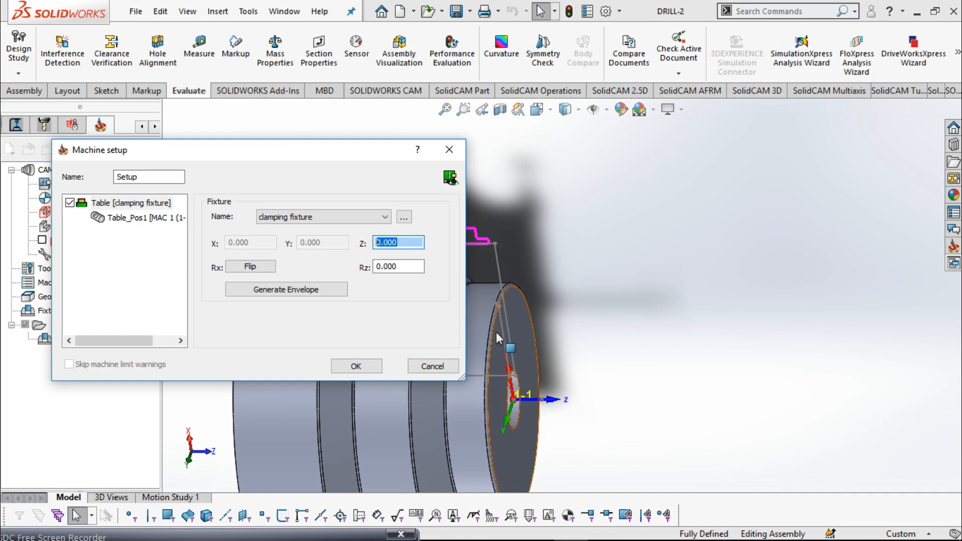
type("87")
left_click(698, 356)
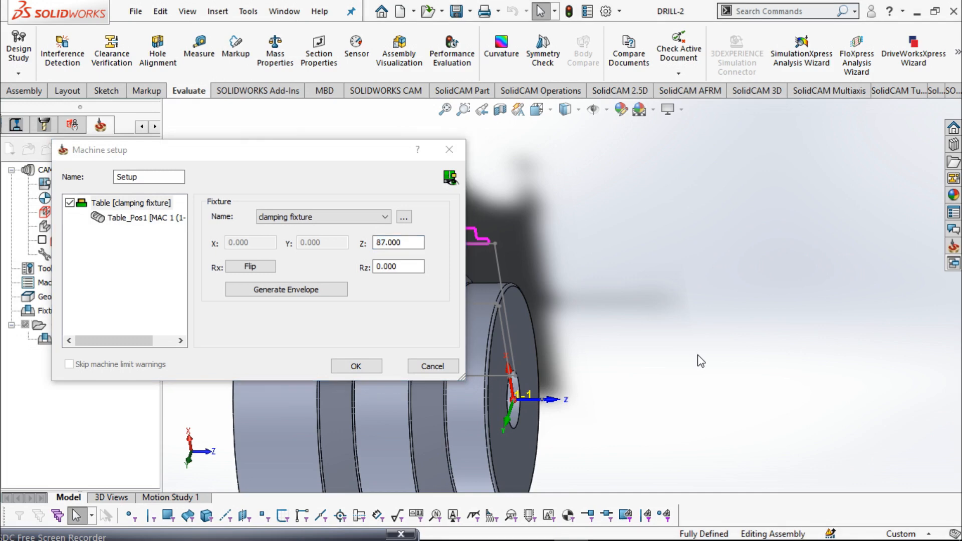
Set the Z position of the part at Table_Pos1 to 87 and accept the machine setup
left_click(145, 218)
left_click(383, 248)
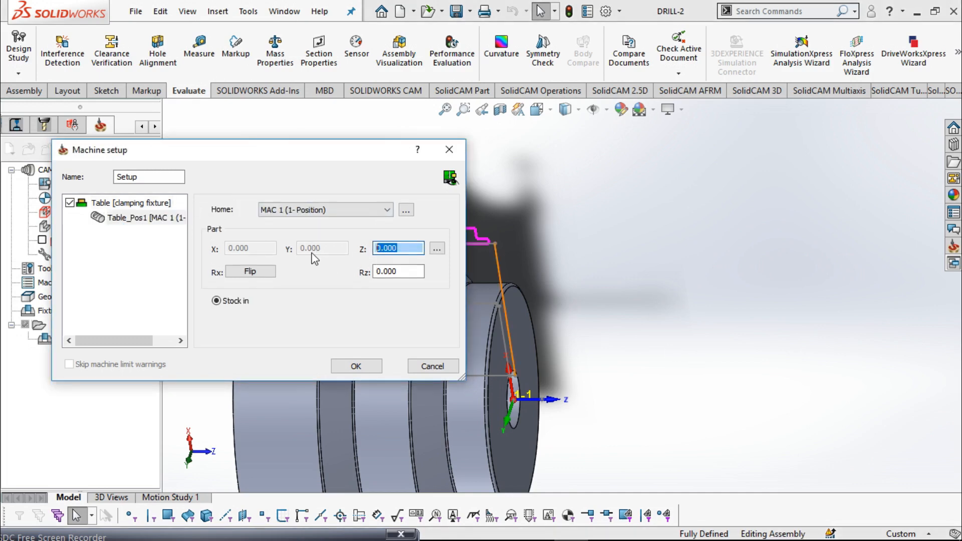
type("87")
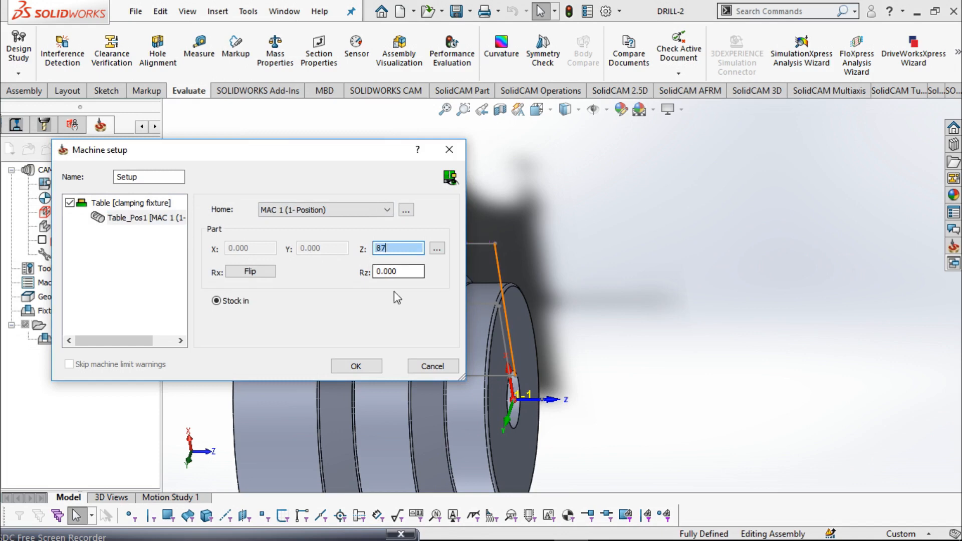
left_click(703, 341)
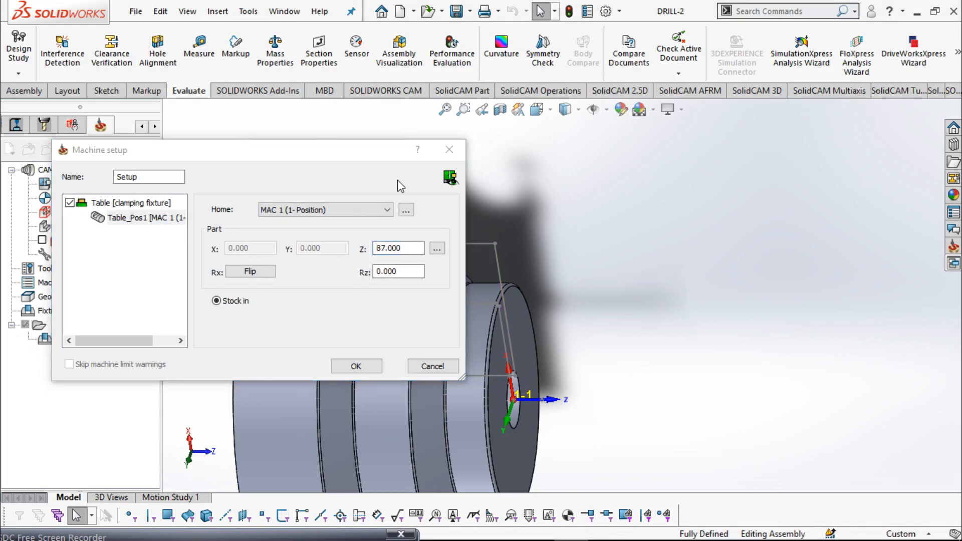
left_click_drag(324, 154, 736, 36)
left_click(791, 247)
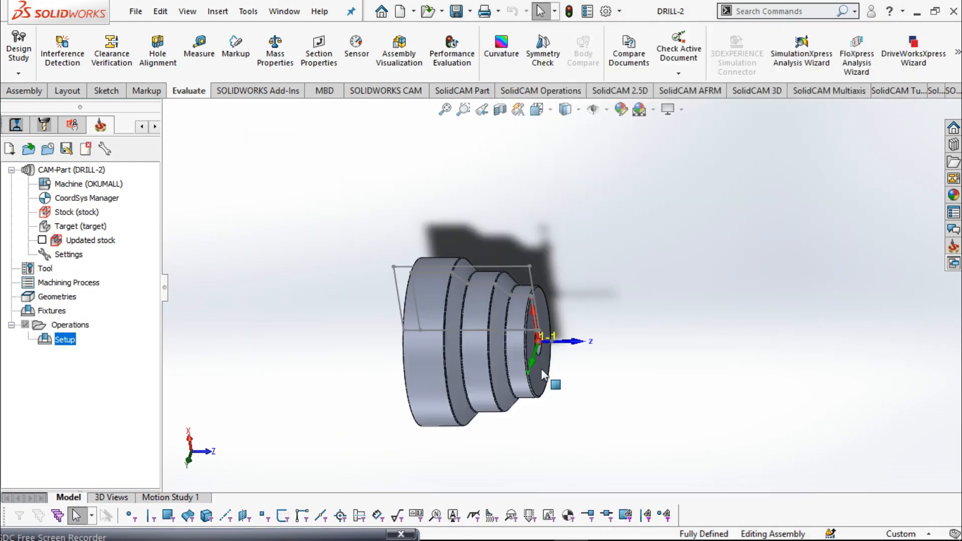
Reopen the machine setup and display the clamping fixture to check the jaw's position against the rear end of the stock outline
middle_click_drag(551, 386, 554, 311)
scroll(462, 271, "down", 5)
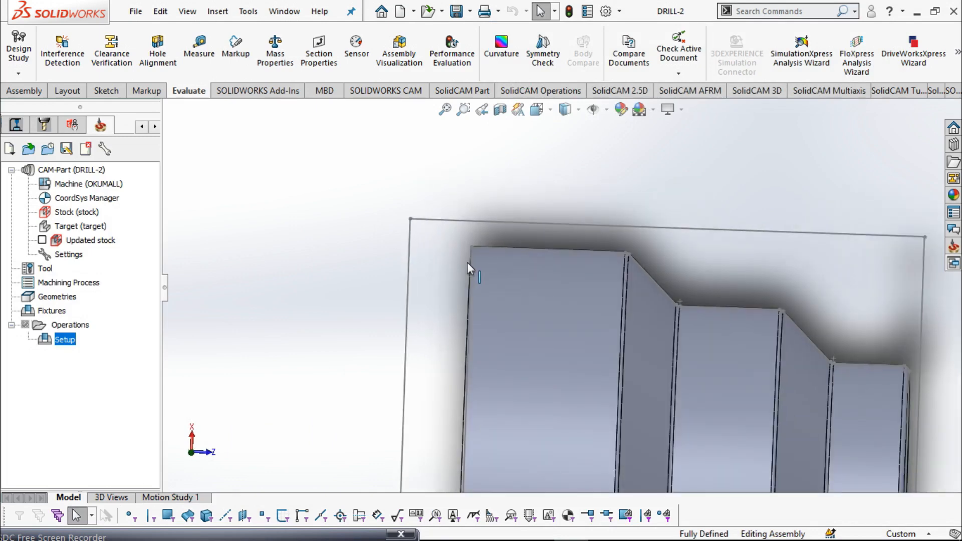
right_click(72, 341)
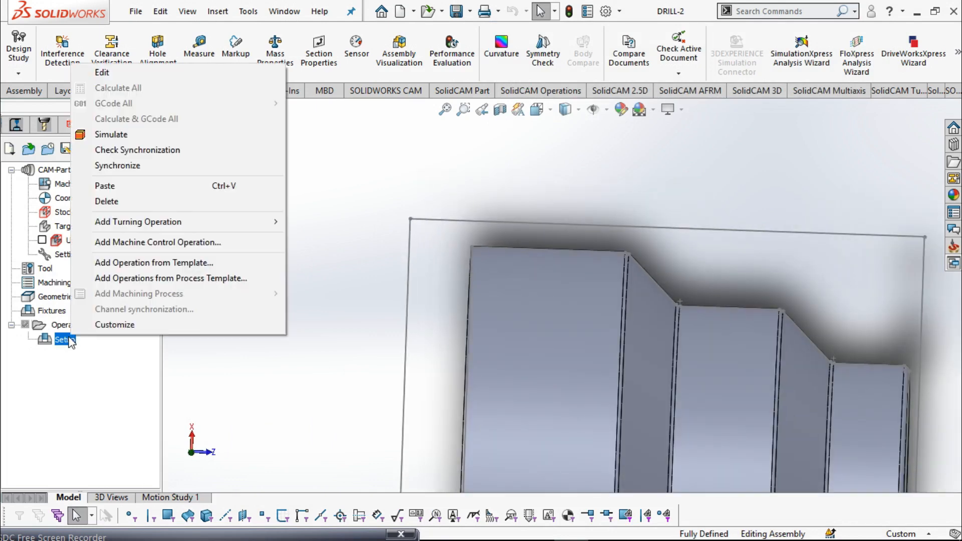
left_click(127, 73)
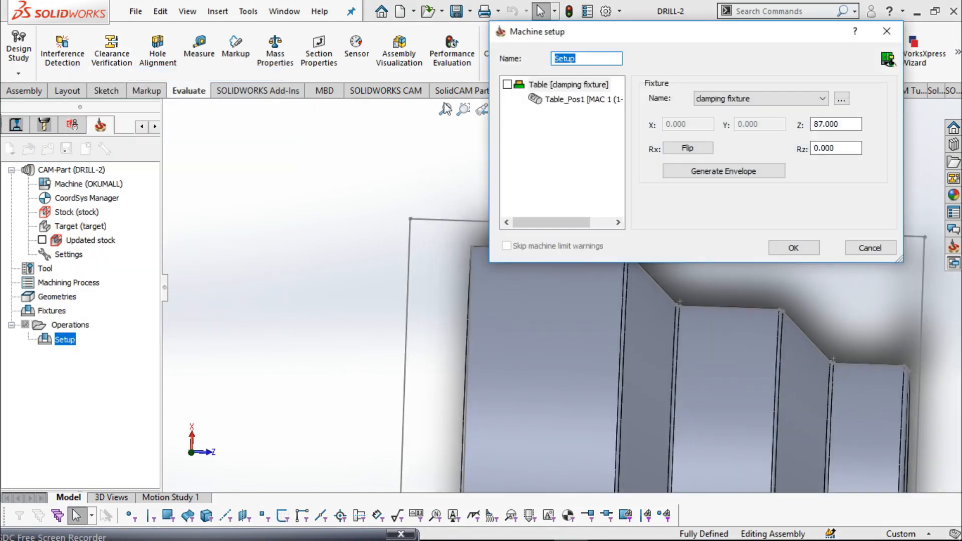
left_click(508, 86)
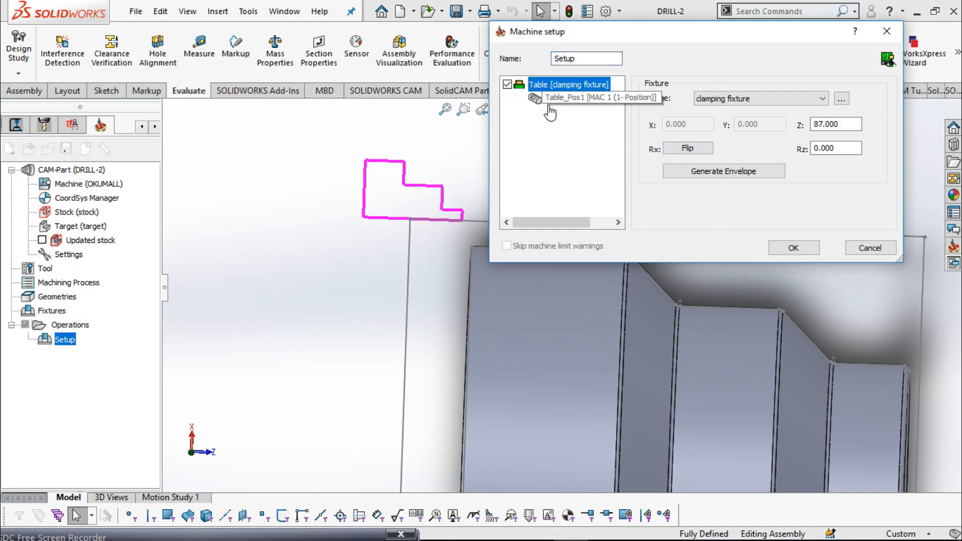
Show the machine preview and examine up close how the clamping jaws sit on the stock
left_click(888, 58)
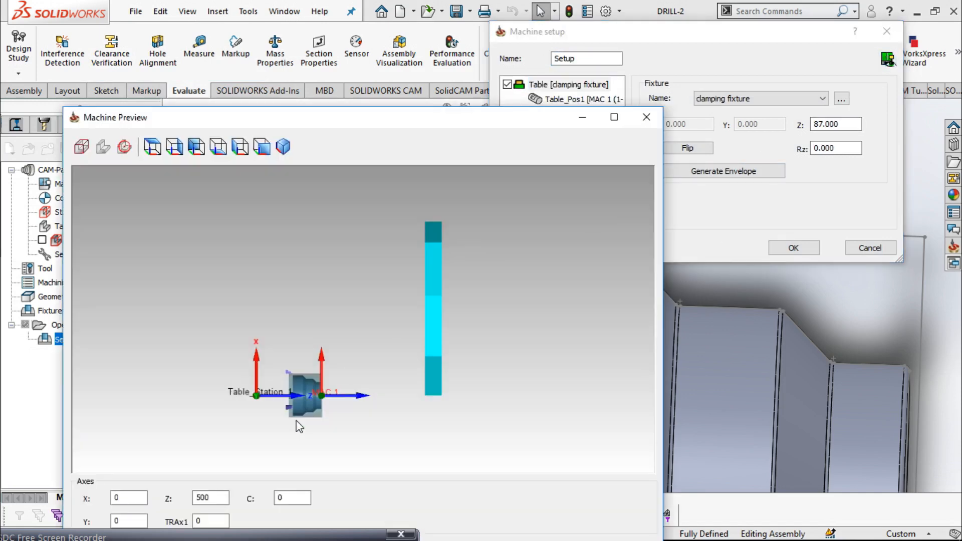
scroll(298, 421, "up", 4)
scroll(343, 323, "up", 5)
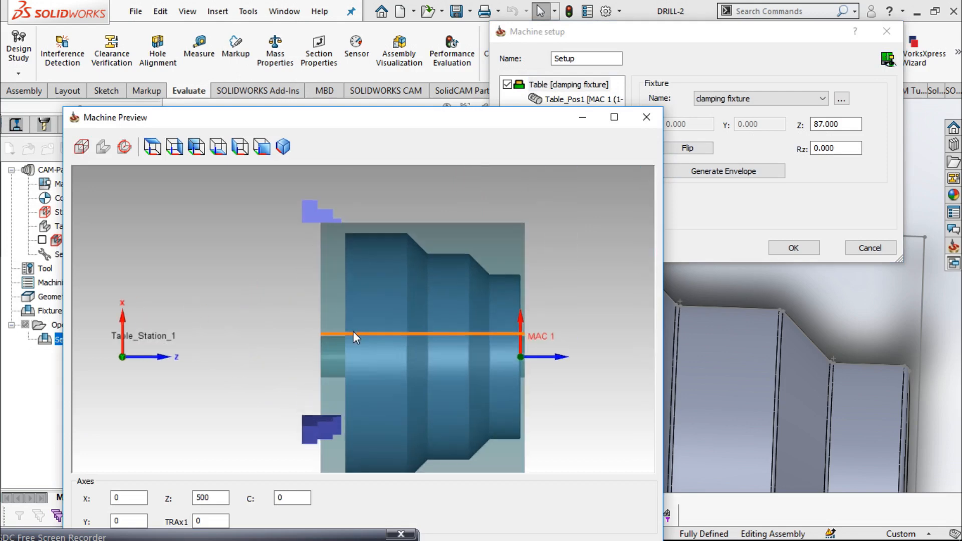
Check the clamping jaws against the stock in the machine preview, close it and accept the machine setup
scroll(355, 336, "up", 1)
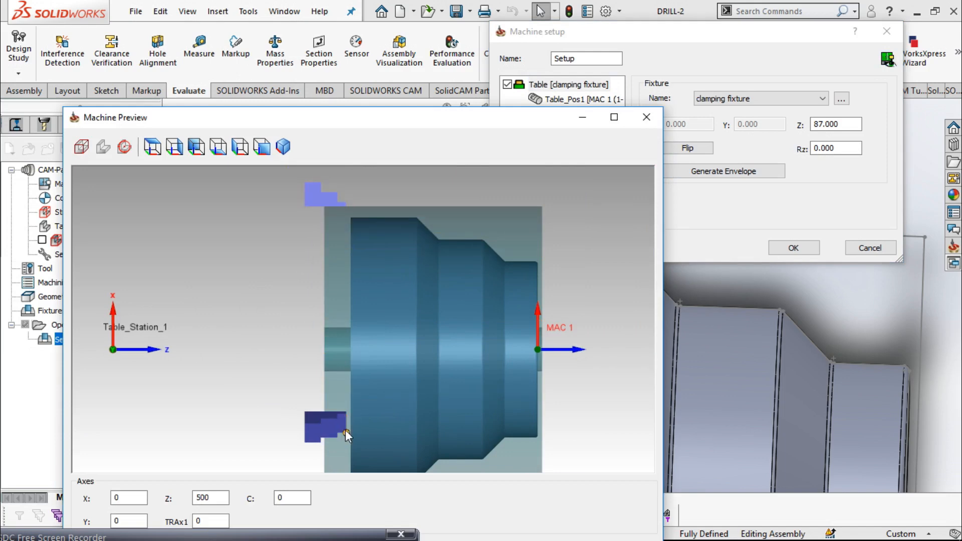
middle_click_drag(393, 250, 434, 271)
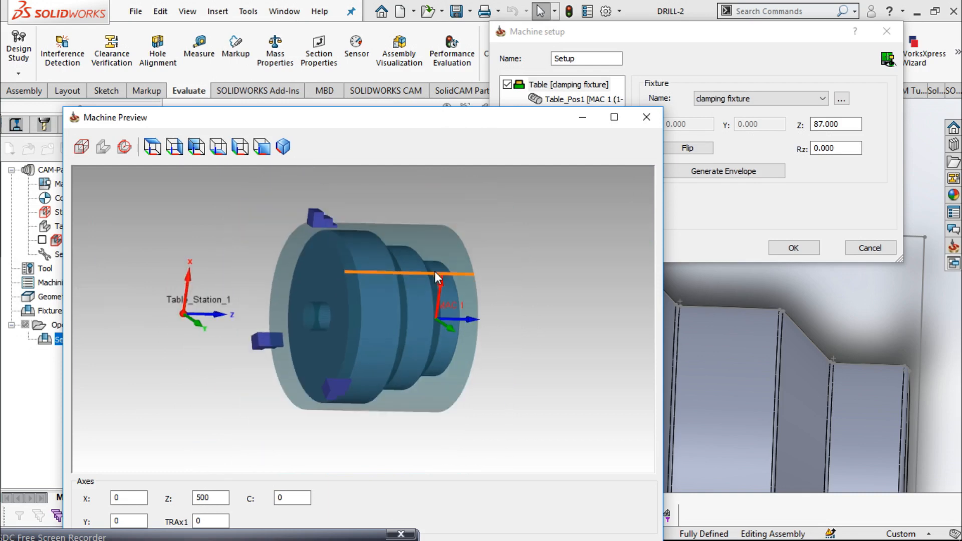
left_click(646, 117)
left_click(793, 248)
Create a Face turning operation on MAC 1 (1-Position) and enter 1 as its operation name
scroll(628, 308, "up", 7)
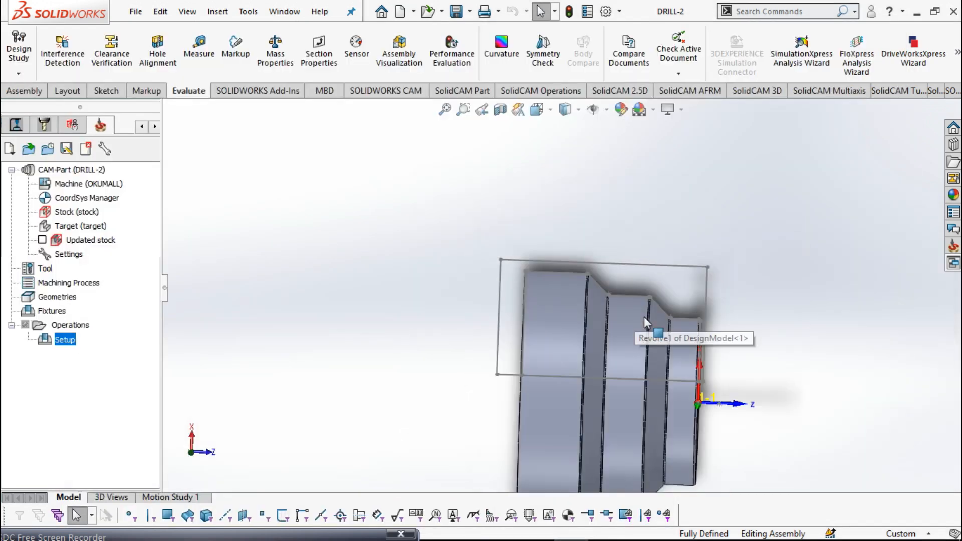
middle_click_drag(732, 323, 626, 321)
scroll(634, 323, "down", 5)
scroll(634, 325, "down", 3)
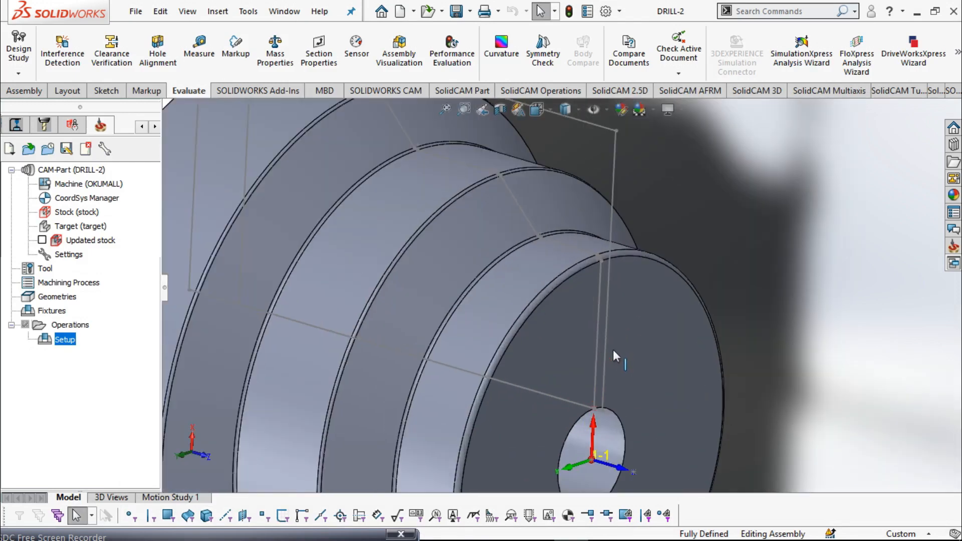
scroll(636, 356, "down", 2)
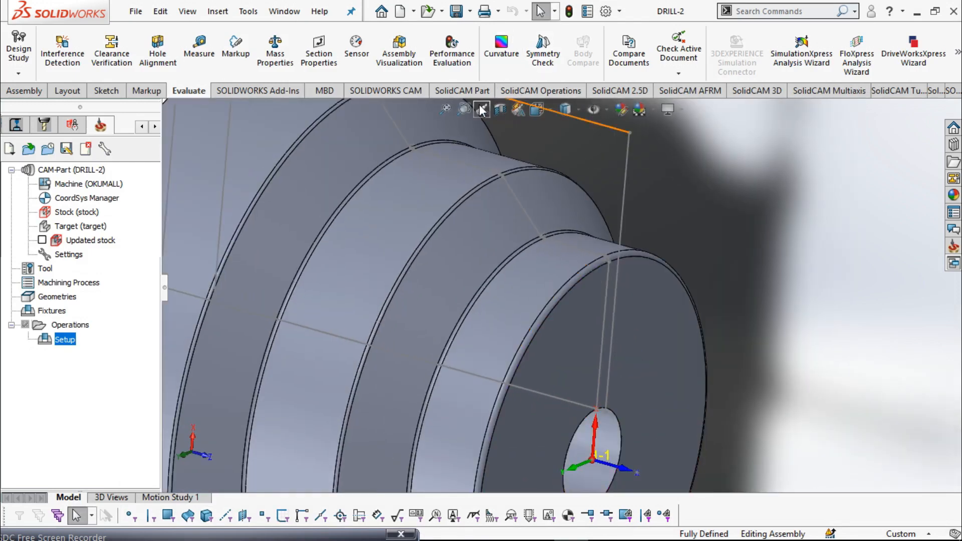
left_click(385, 91)
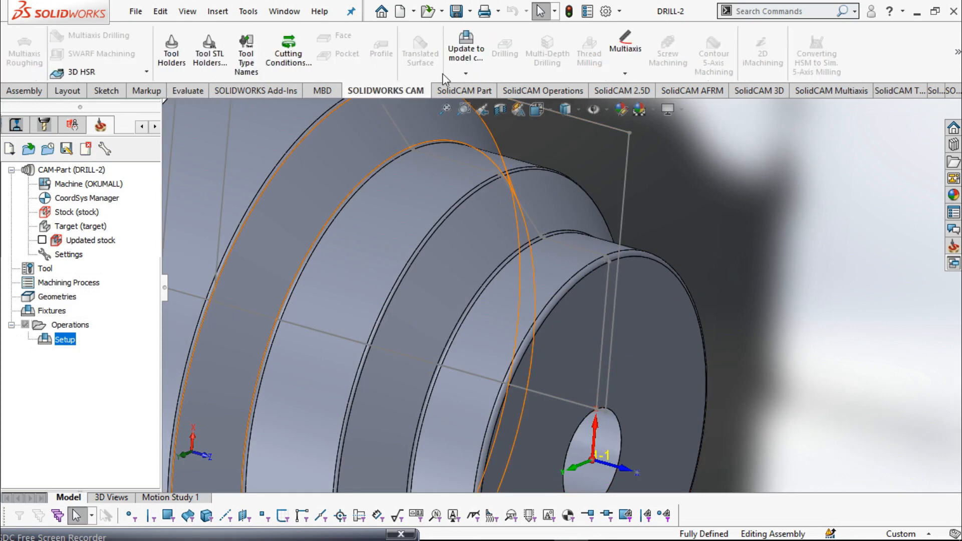
left_click(463, 91)
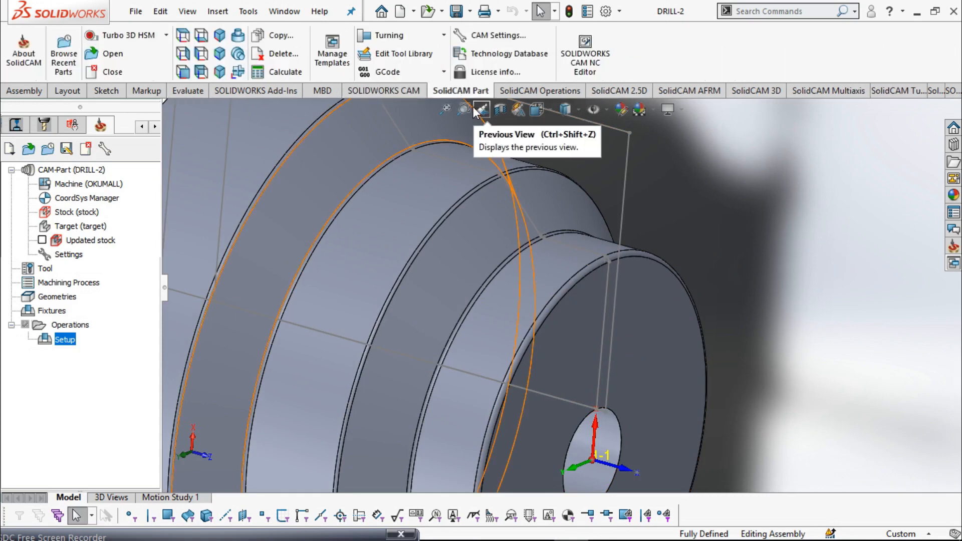
left_click(443, 35)
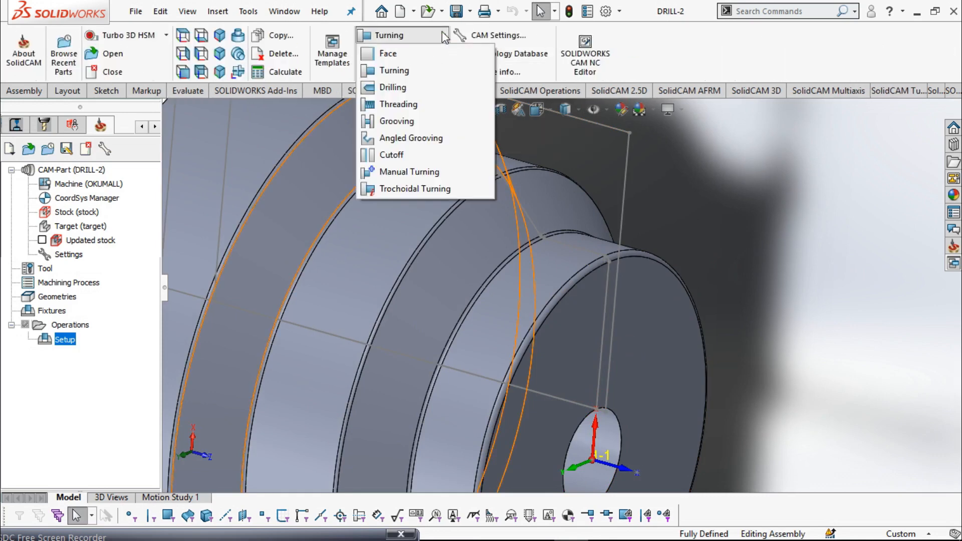
left_click(396, 53)
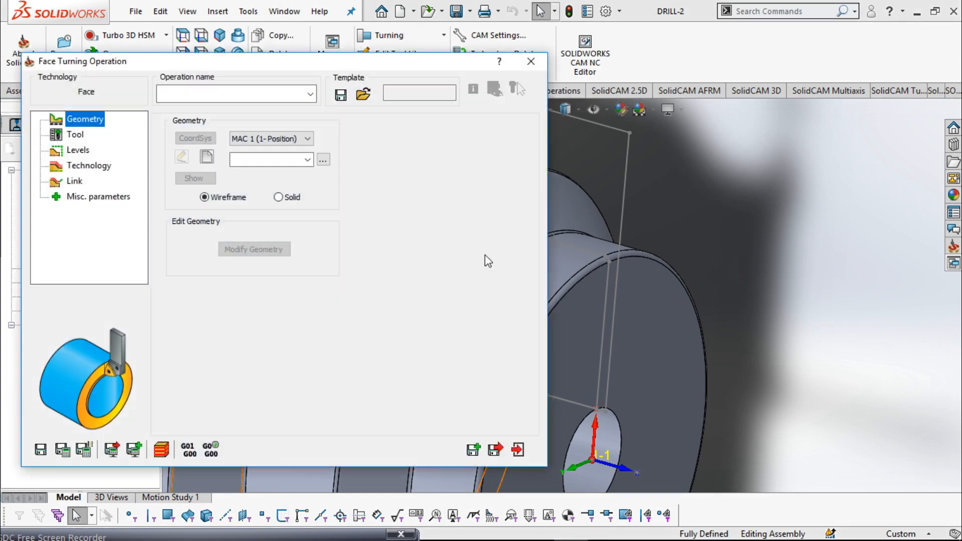
scroll(614, 317, "up", 2)
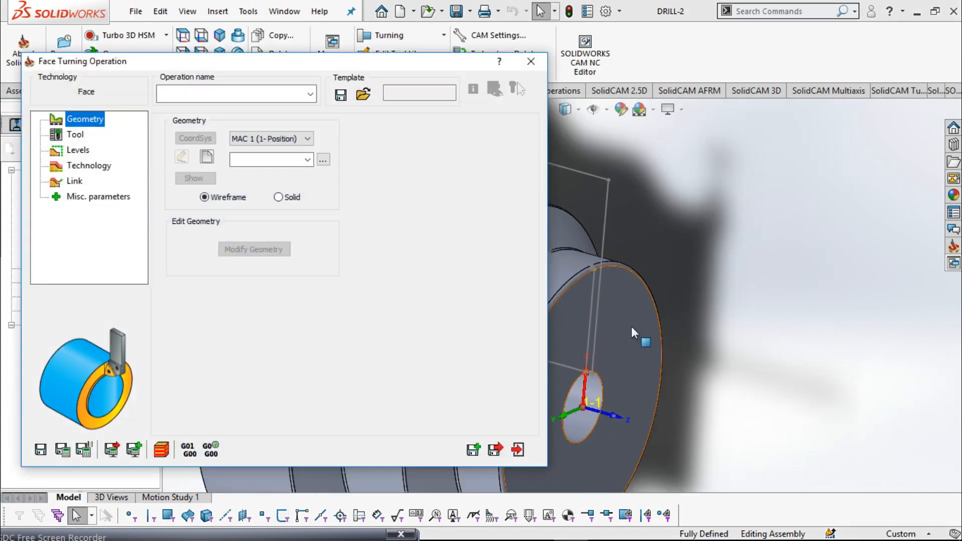
scroll(637, 332, "up", 3)
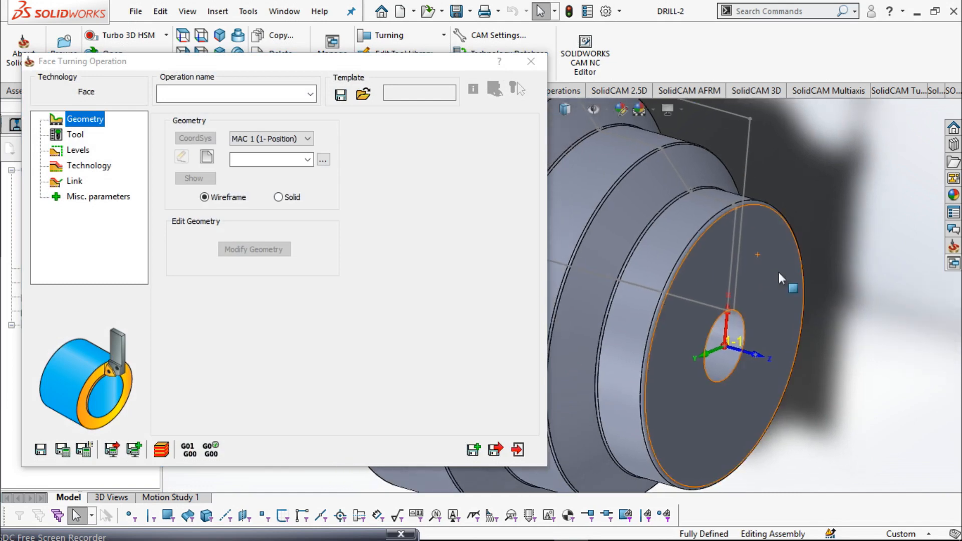
left_click(254, 95)
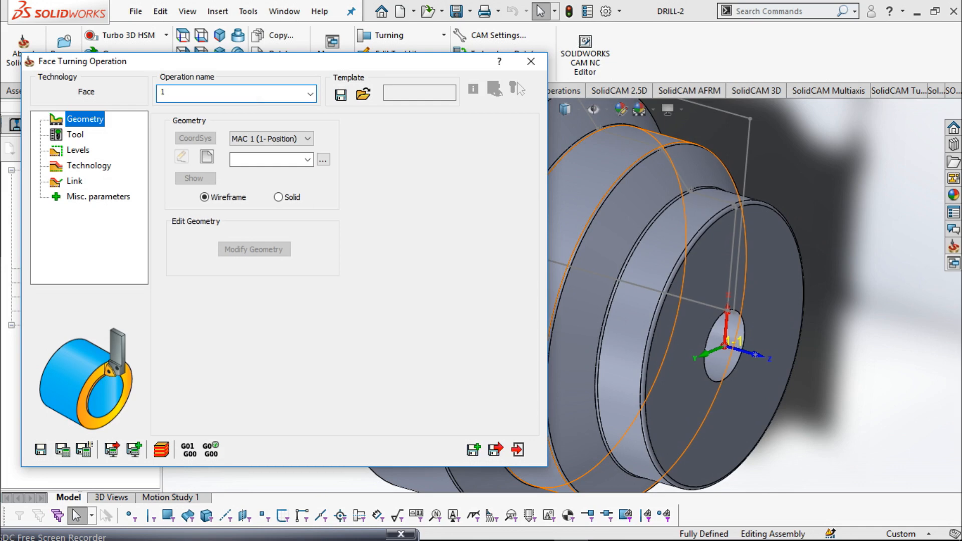
Start a new wireframe geometry named contour and pick the radial sketch line on the part's front face as its chain
left_click(206, 157)
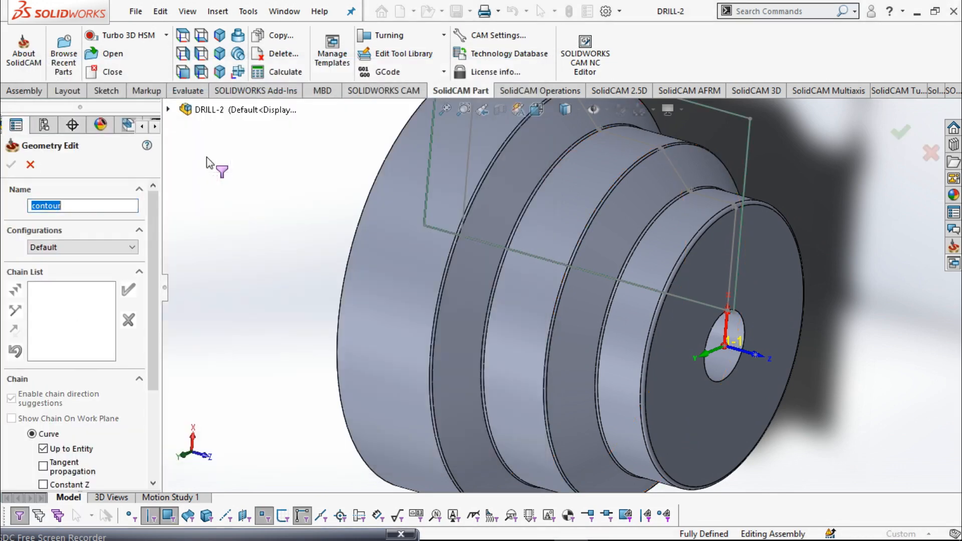
left_click(604, 350)
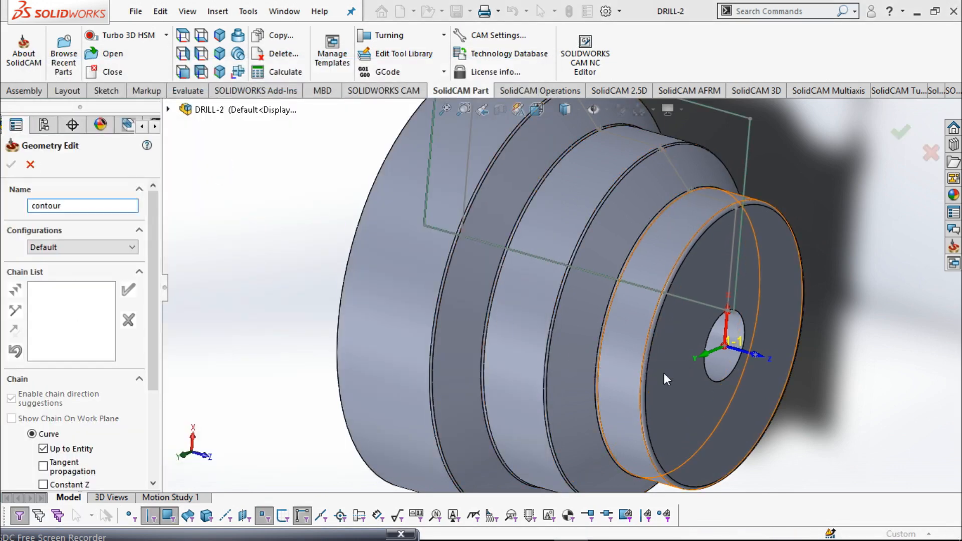
scroll(725, 294, "down", 4)
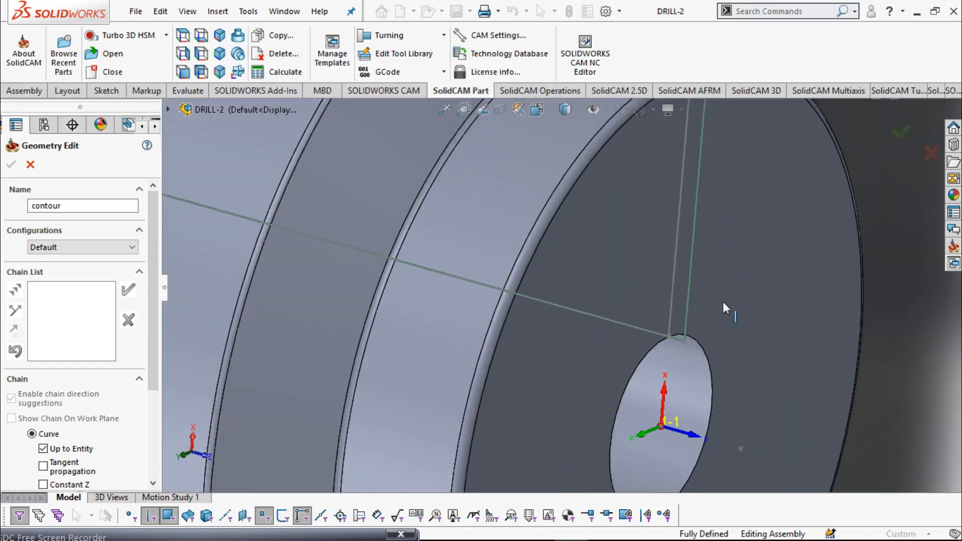
left_click(671, 296)
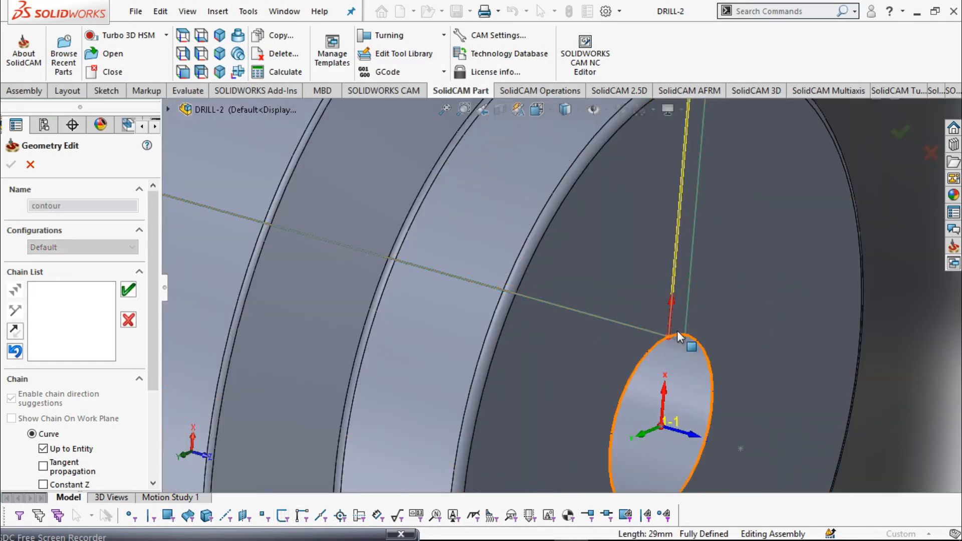
scroll(678, 329, "up", 2)
scroll(616, 297, "down", 3)
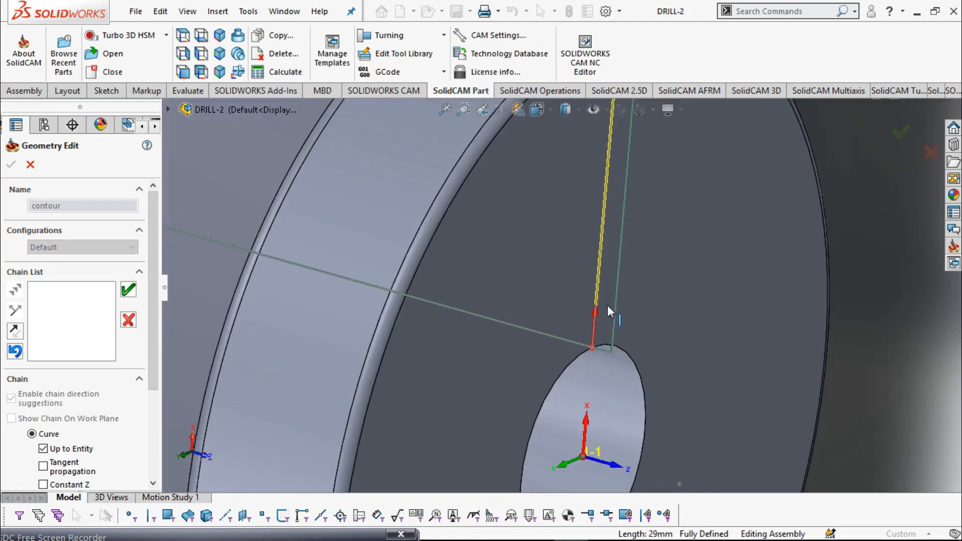
scroll(593, 314, "up", 2)
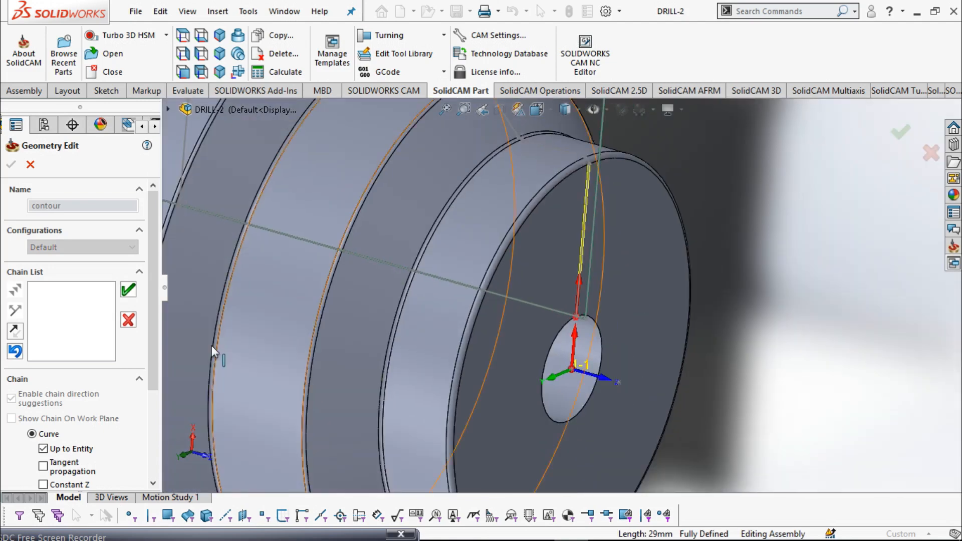
Reverse the chain so it runs from the outer edge towards the bore, accept the chain and confirm the contour geometry
left_click(16, 332)
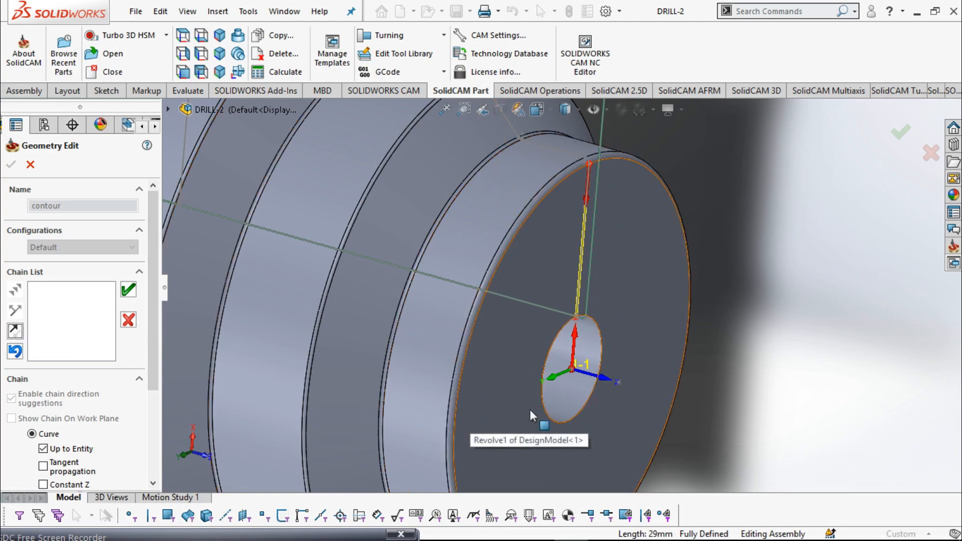
middle_click_drag(543, 408, 583, 381)
scroll(574, 359, "down", 4)
scroll(600, 385, "up", 1)
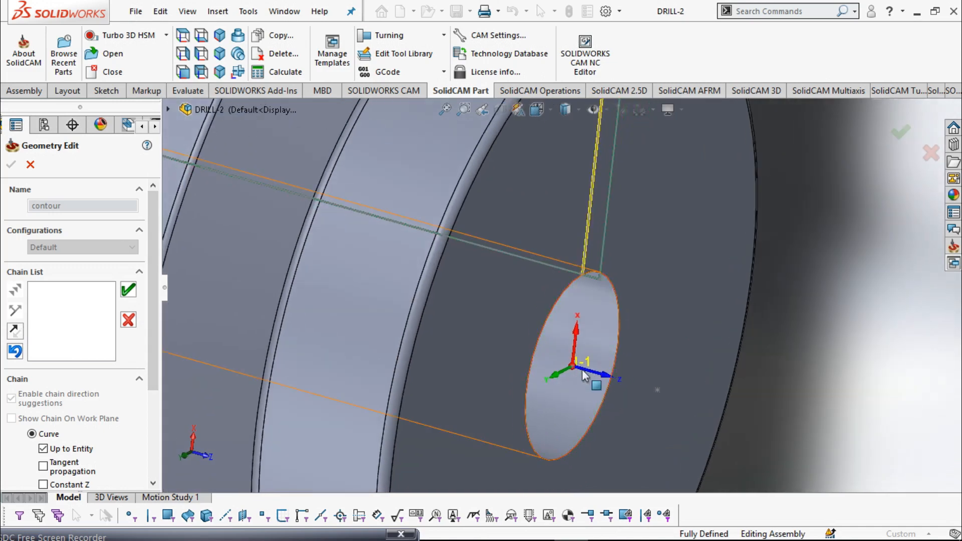
left_click(584, 278)
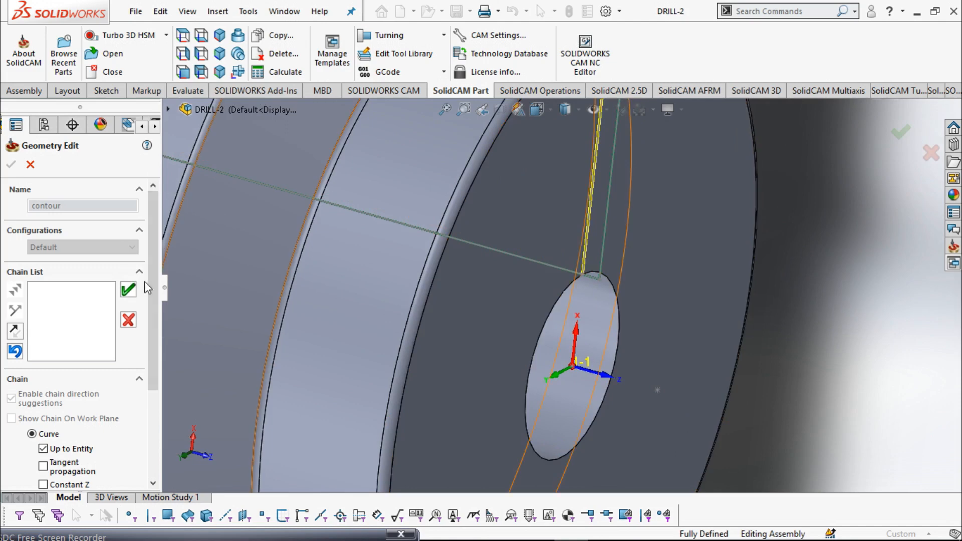
left_click_drag(154, 291, 161, 345)
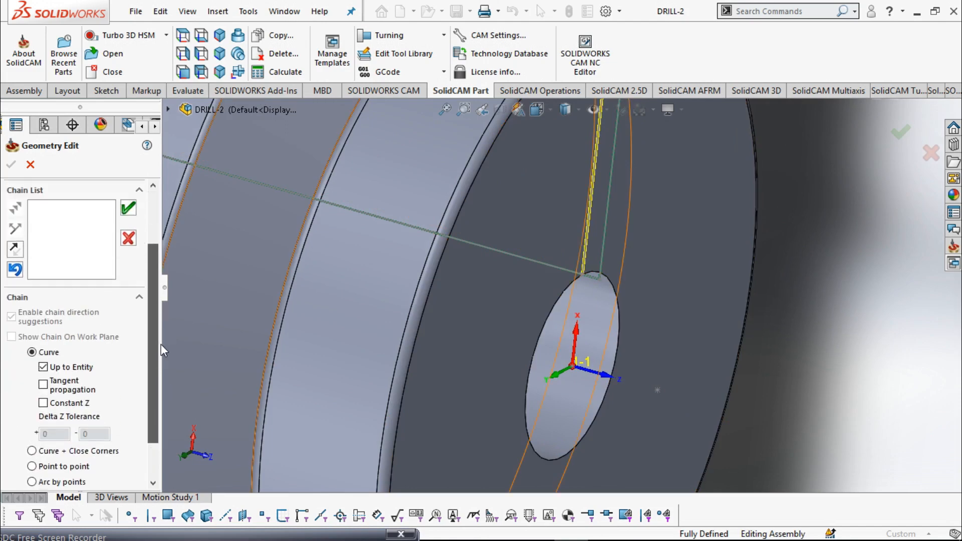
left_click(553, 363)
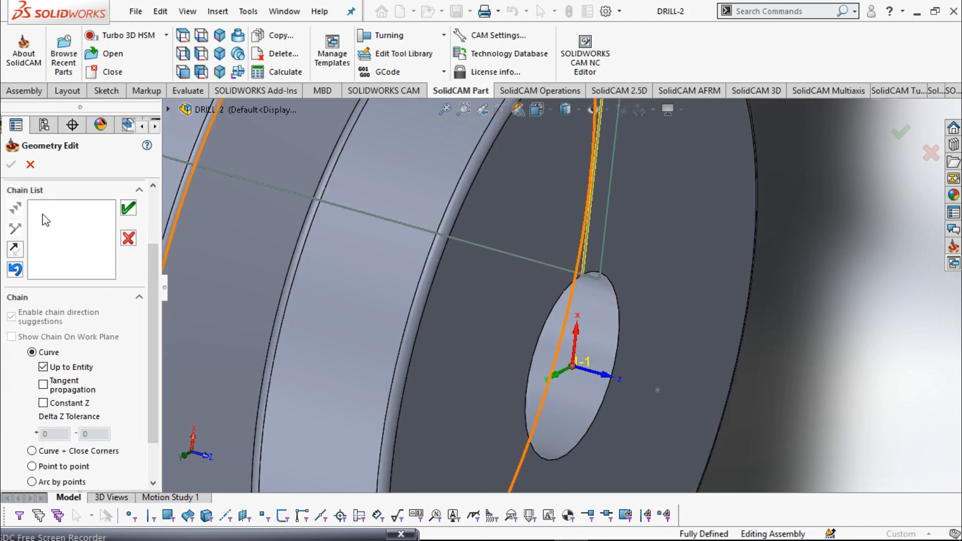
left_click(126, 209)
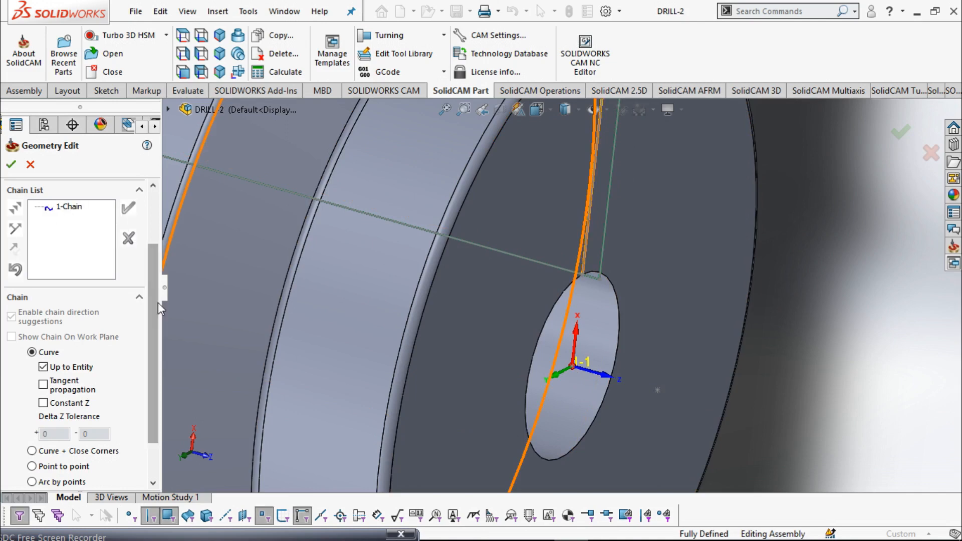
left_click(11, 165)
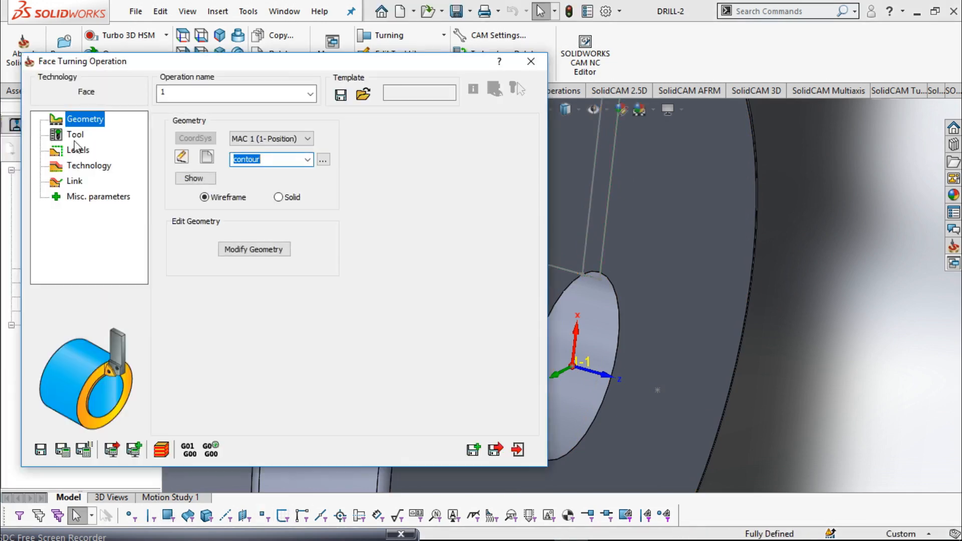
Add an external turning composite tool to the face turning operation and name its insert DNMG110404
left_click(76, 135)
left_click(253, 353)
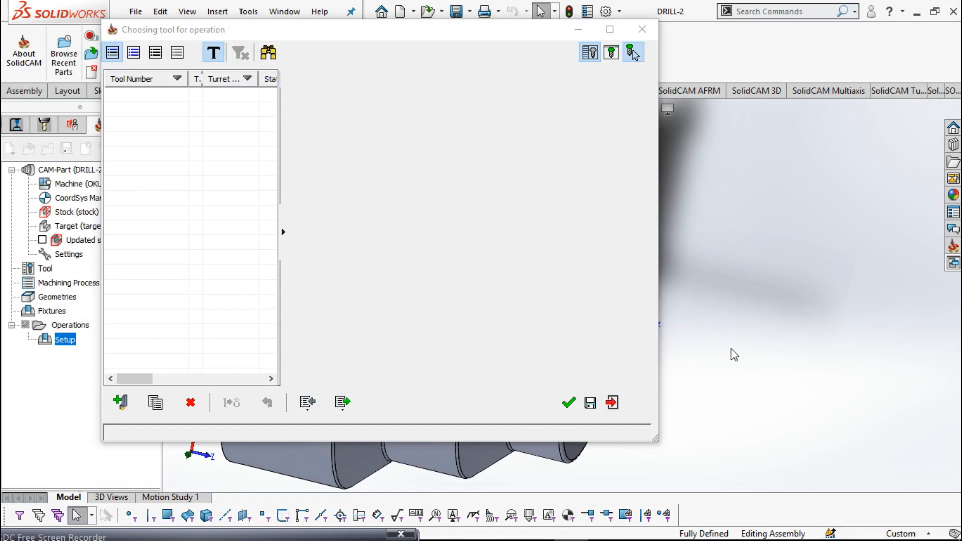
left_click_drag(391, 36, 309, 30)
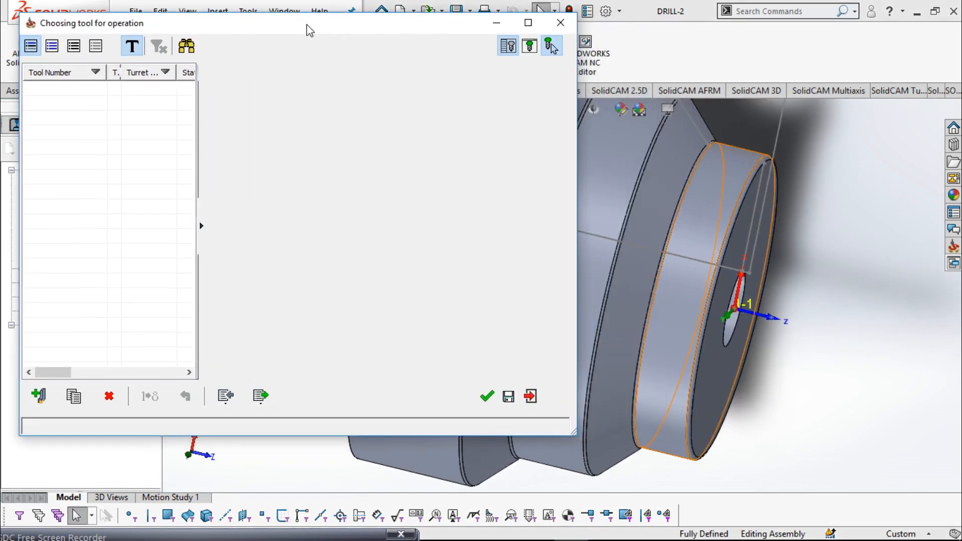
middle_click_drag(693, 269, 777, 272, "ctrl")
scroll(767, 275, "up", 1)
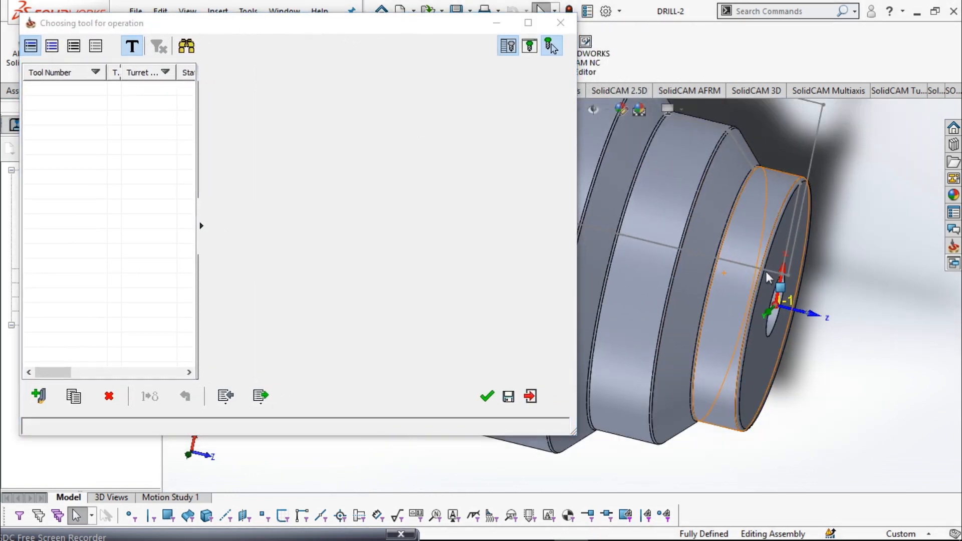
scroll(767, 272, "up", 1)
middle_click_drag(696, 237, 697, 251)
scroll(712, 252, "down", 1)
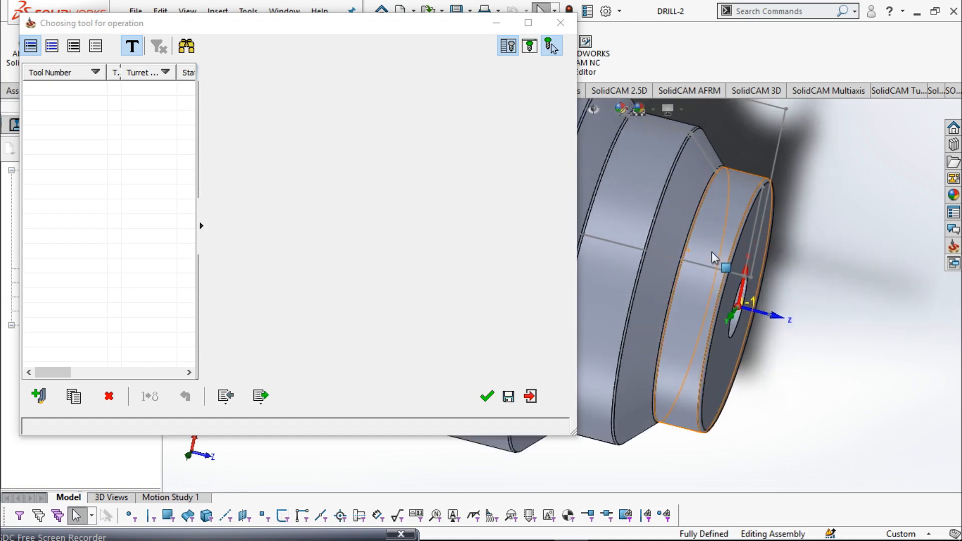
left_click(39, 396)
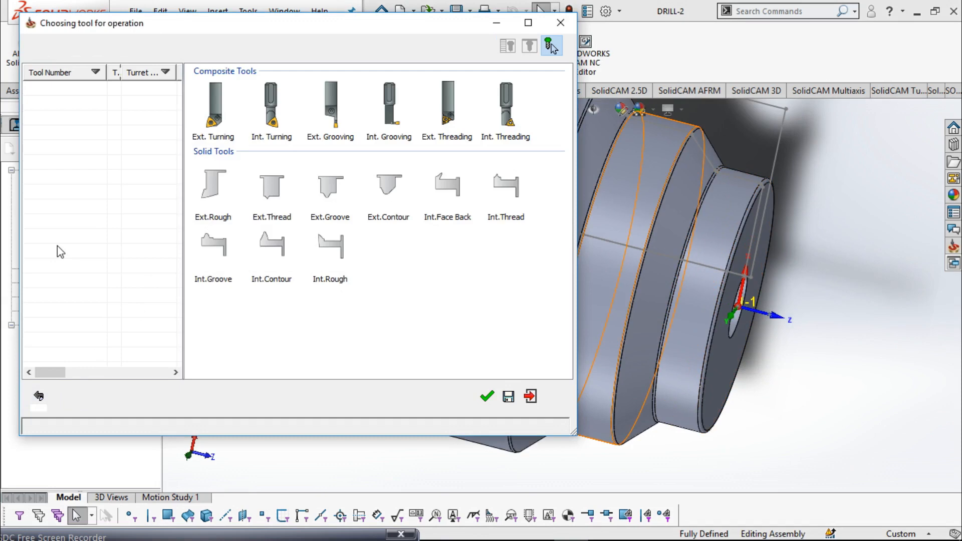
left_click(214, 120)
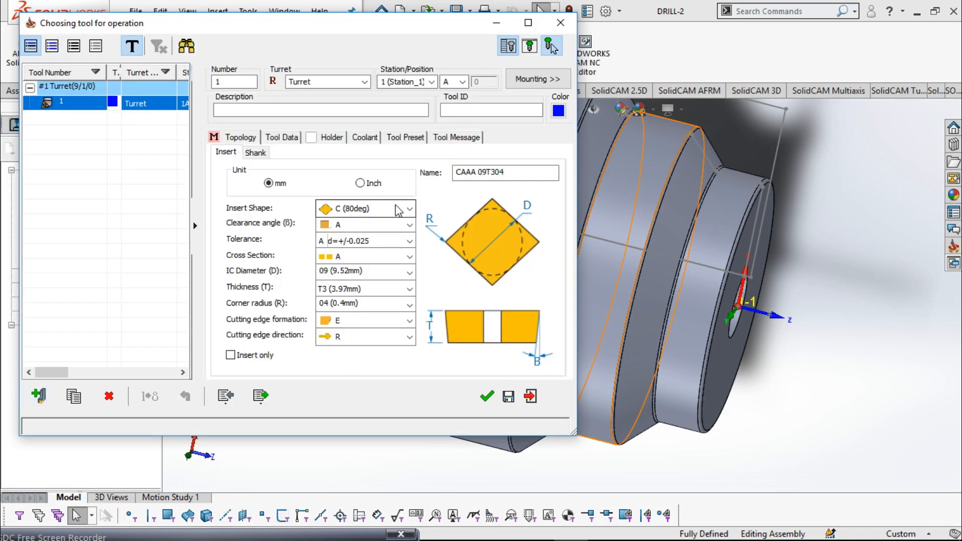
left_click_drag(506, 172, 382, 174)
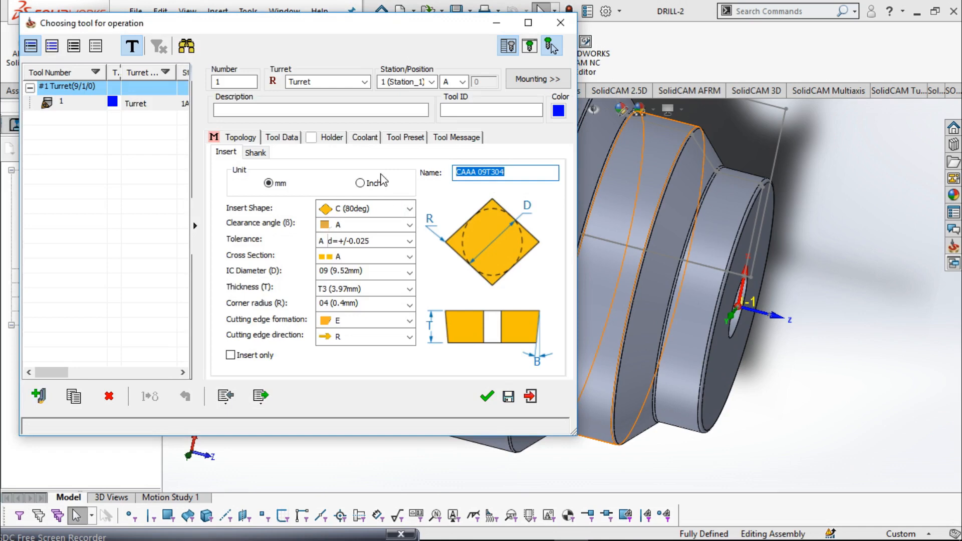
type("DNMG110404")
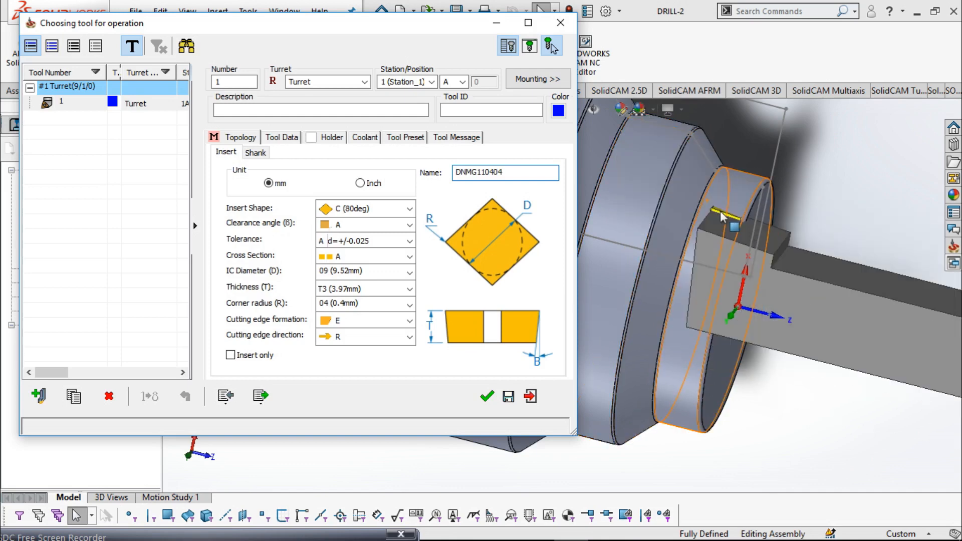
Mount tool 1 on turret station 1 in the X+ direction and inspect the orientation of its insert tip
scroll(739, 269, "up", 4)
middle_click_drag(774, 305, 750, 280)
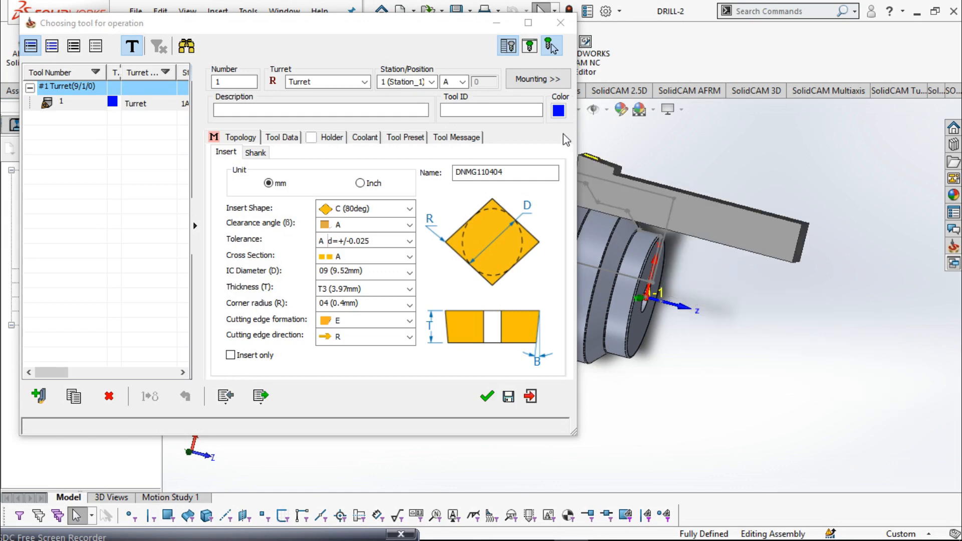
left_click(552, 80)
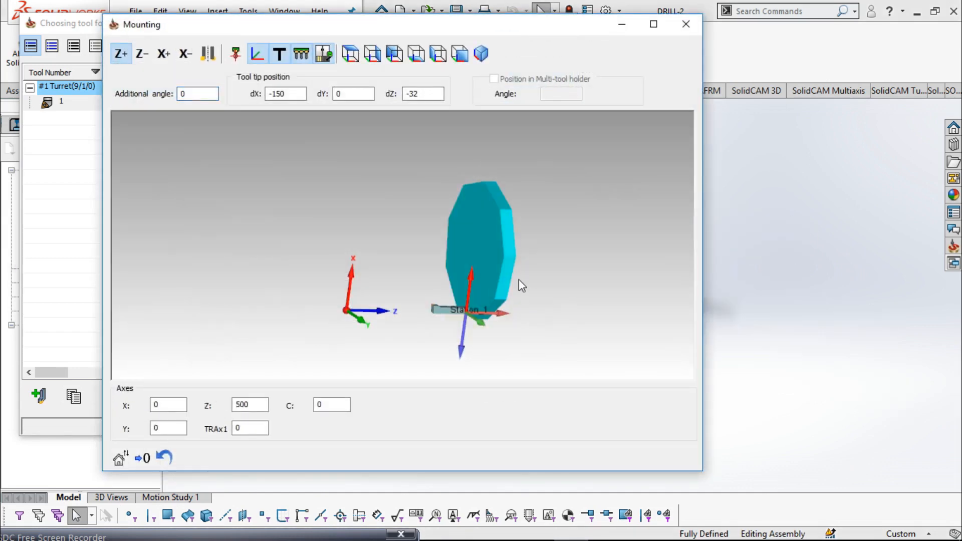
left_click_drag(518, 278, 488, 270)
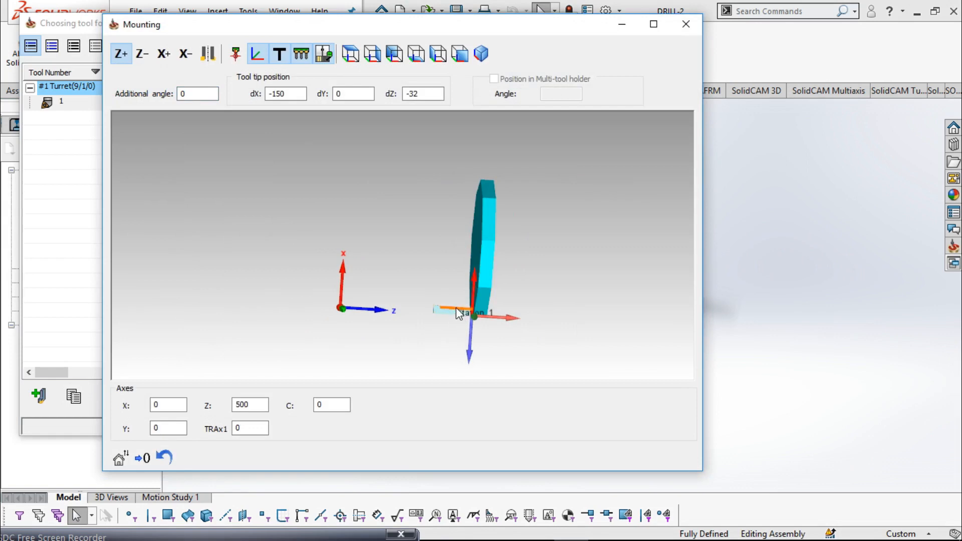
left_click(165, 55)
scroll(500, 365, "up", 6)
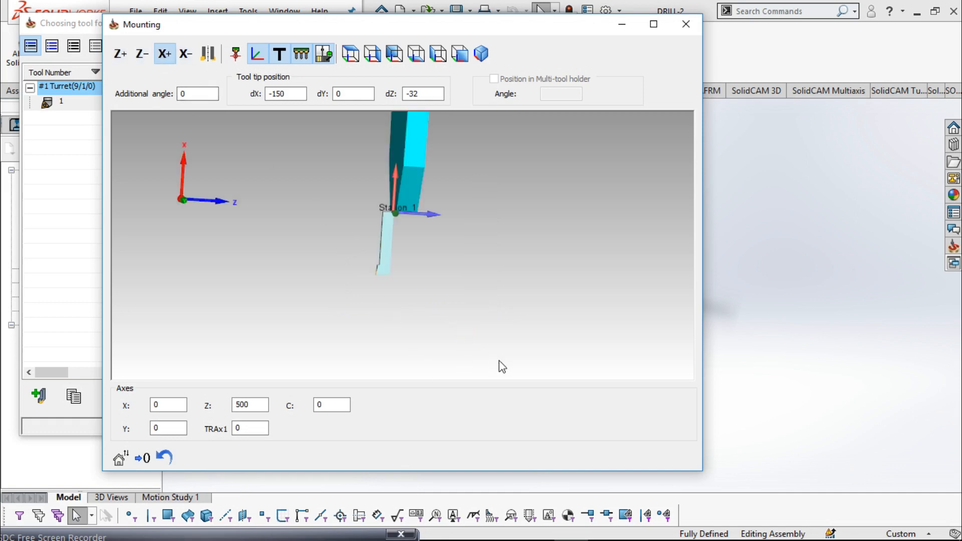
scroll(365, 232, "up", 5)
scroll(432, 294, "up", 3)
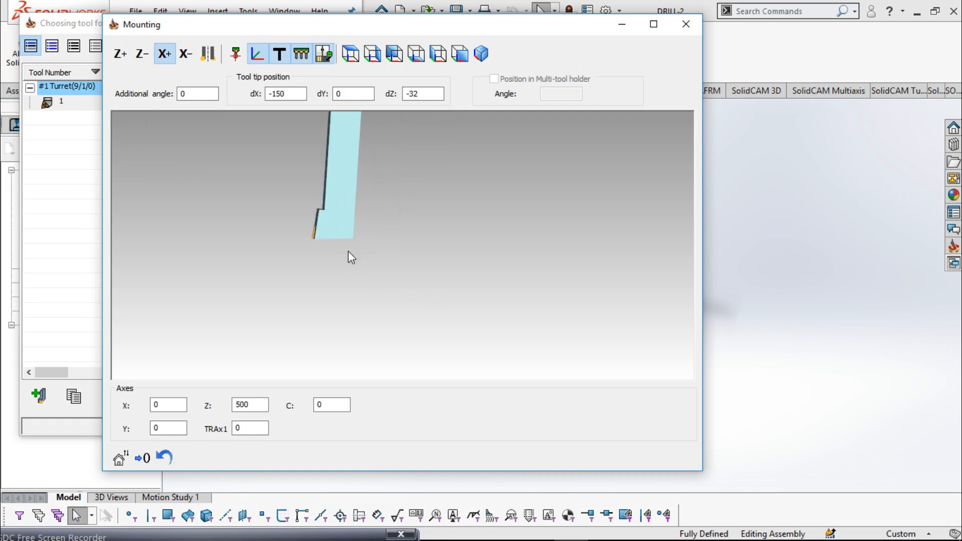
middle_click_drag(337, 233, 396, 231)
middle_click_drag(747, 310, 828, 320, "ctrl")
left_click(343, 249)
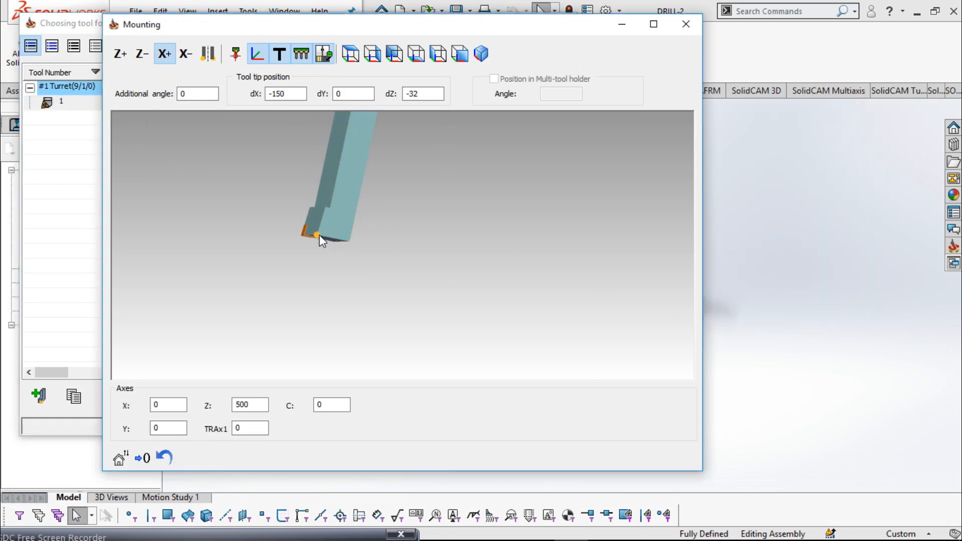
scroll(305, 230, "up", 4)
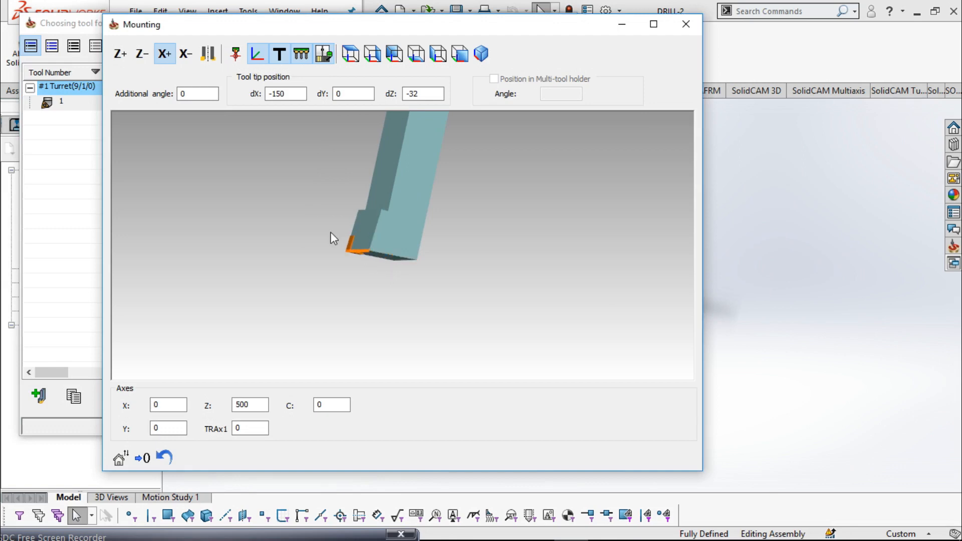
Try the X- mounting direction for tool 1, with its orientation flipped and unflipped
left_click(185, 54)
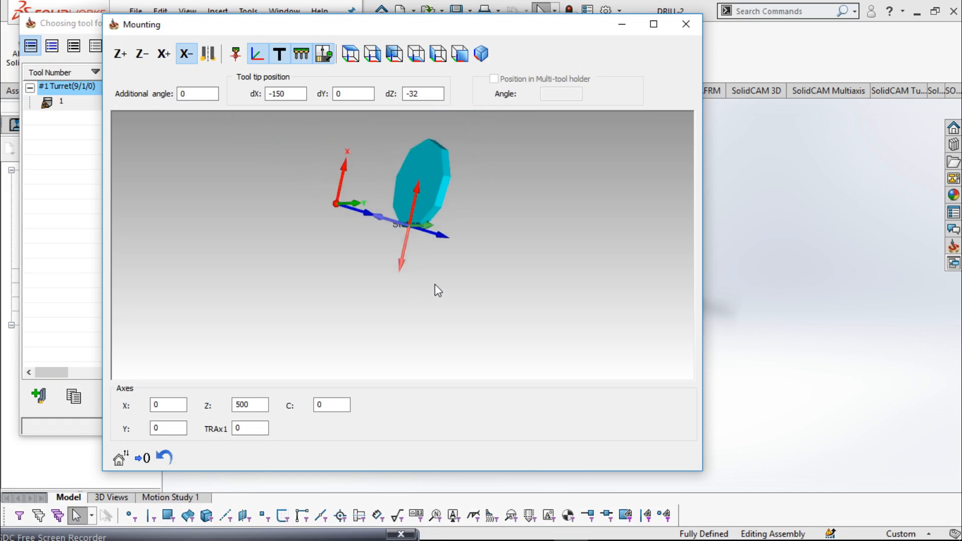
middle_click_drag(400, 277, 414, 352)
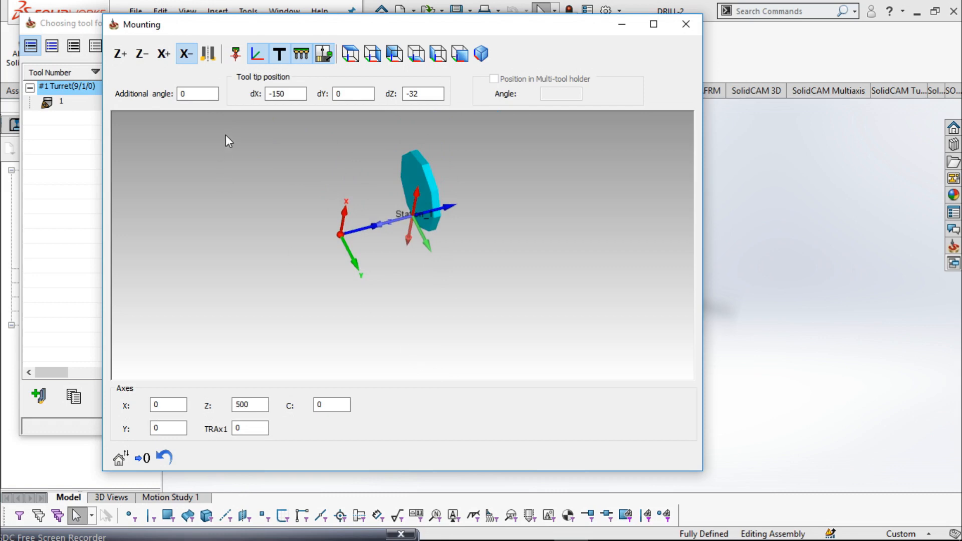
left_click(208, 55)
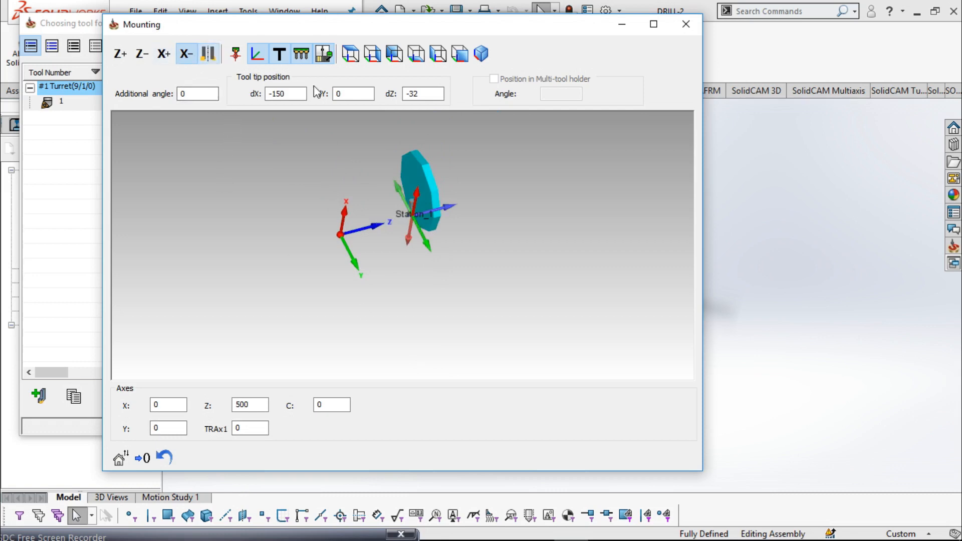
scroll(419, 243, "up", 8)
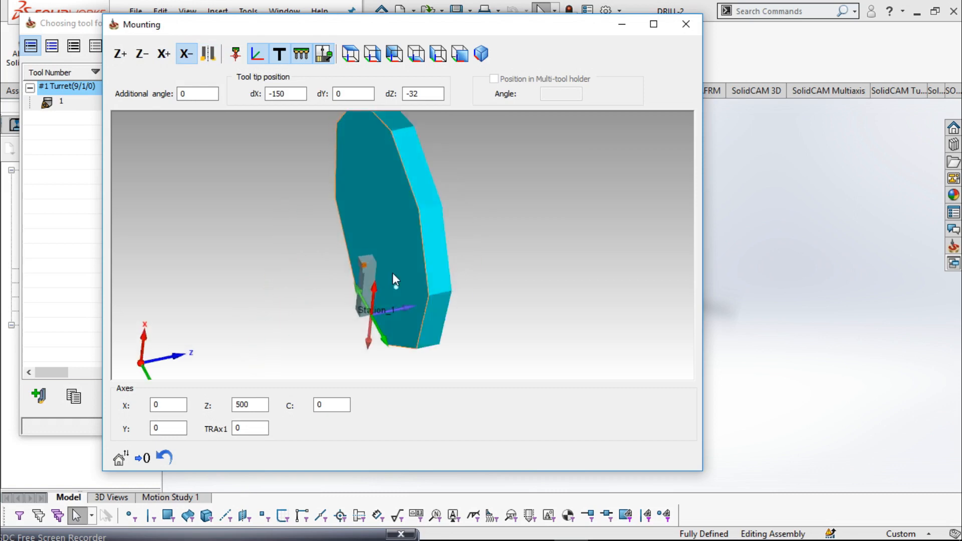
middle_click_drag(393, 273, 388, 255)
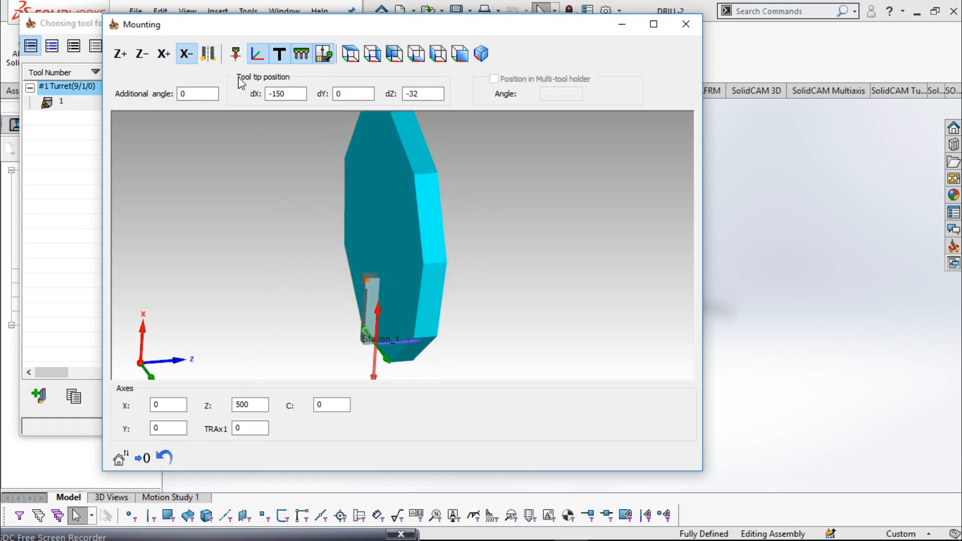
left_click(210, 55)
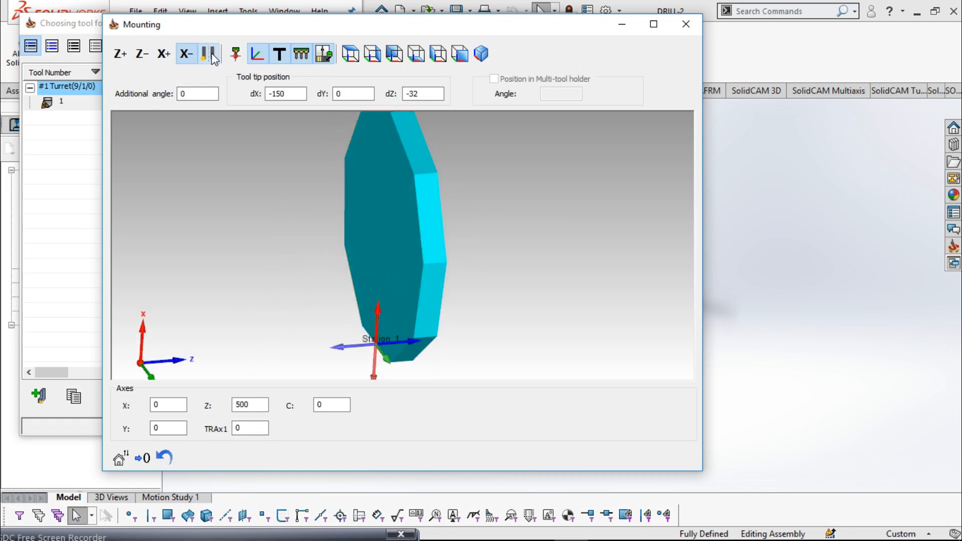
Restore the X+ mounting direction for tool 1 and close its mounting settings
left_click(165, 55)
scroll(404, 325, "down", 4)
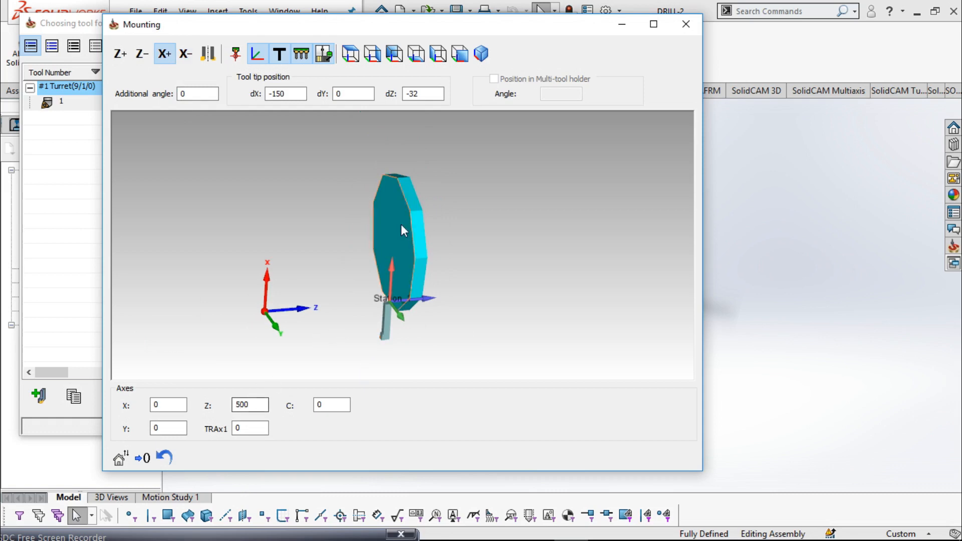
left_click(686, 25)
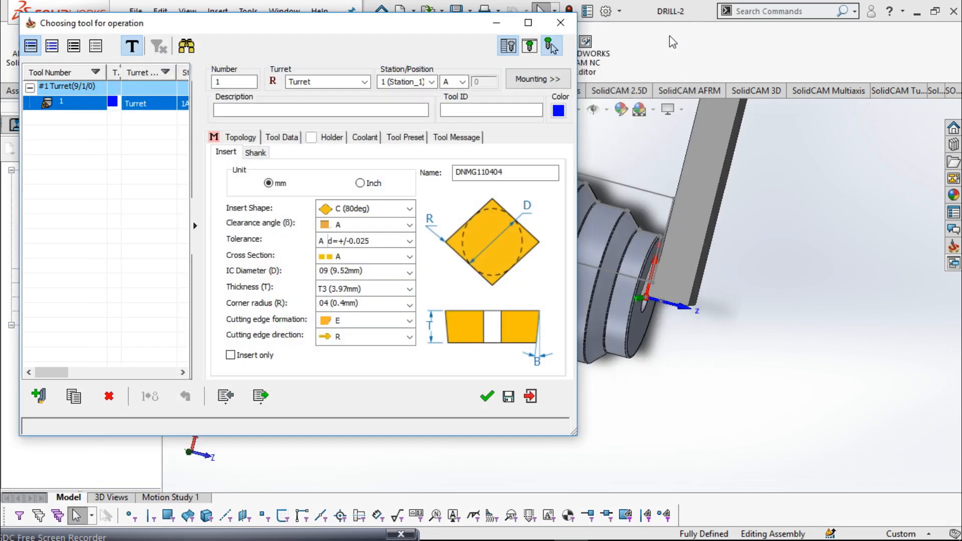
Add an internal turning composite tool as tool 2 and enter DNMG110404 as its insert name
left_click(44, 406)
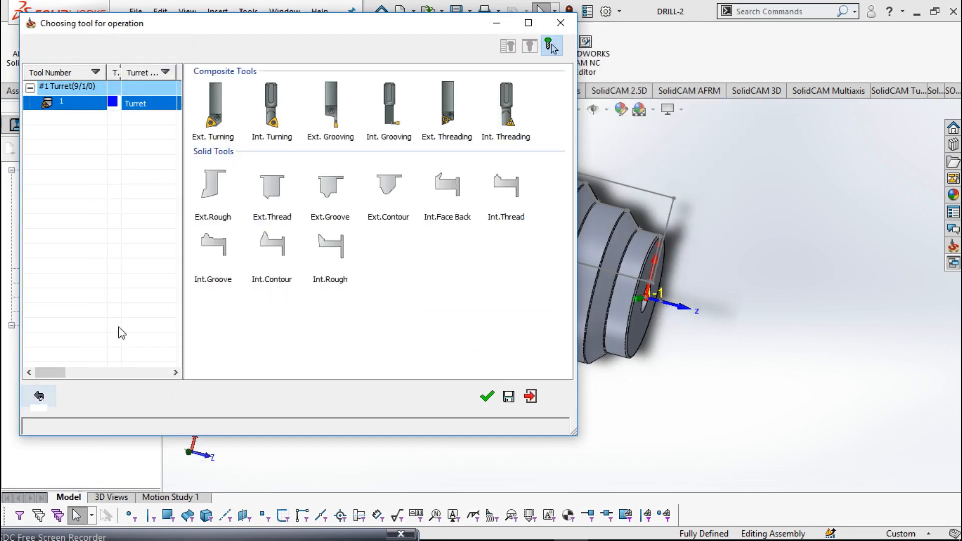
left_click(268, 121)
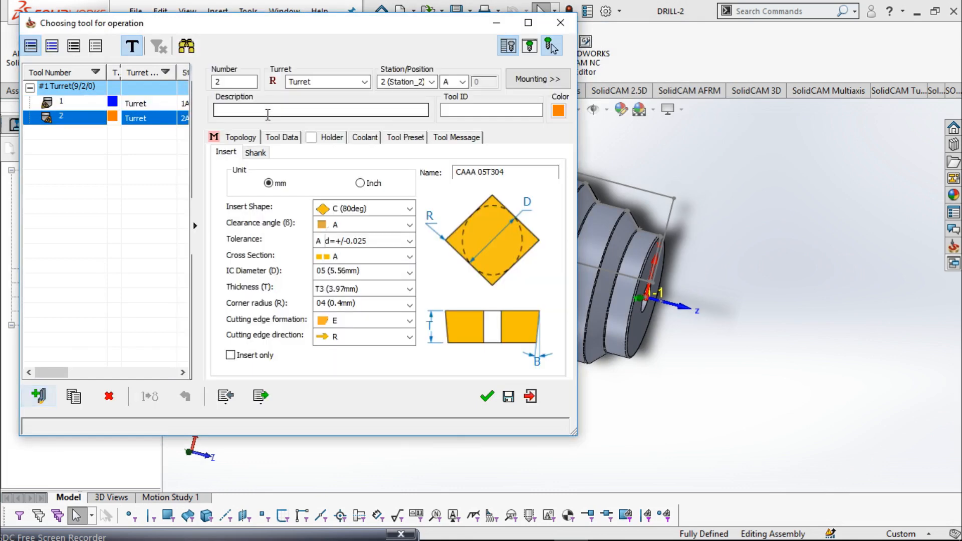
left_click(511, 172)
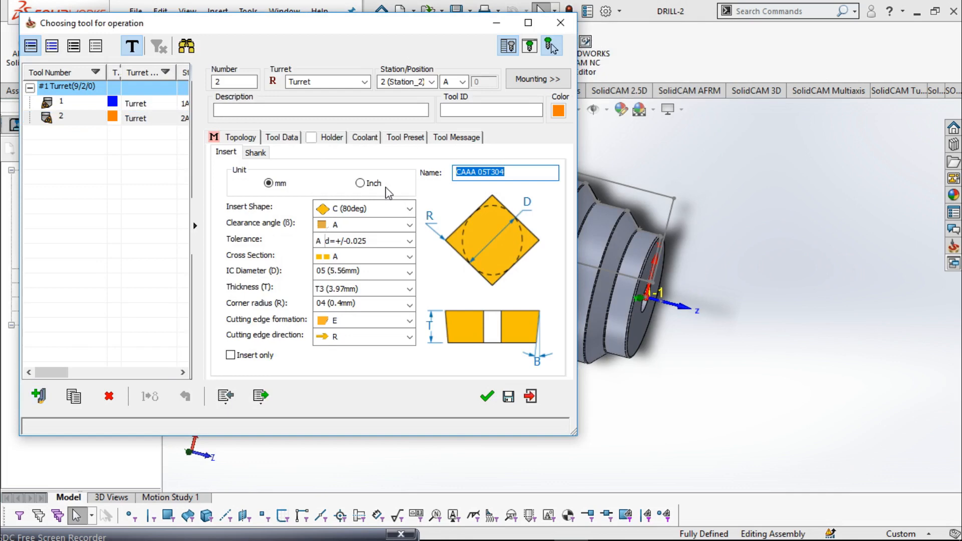
type("DNMG110404")
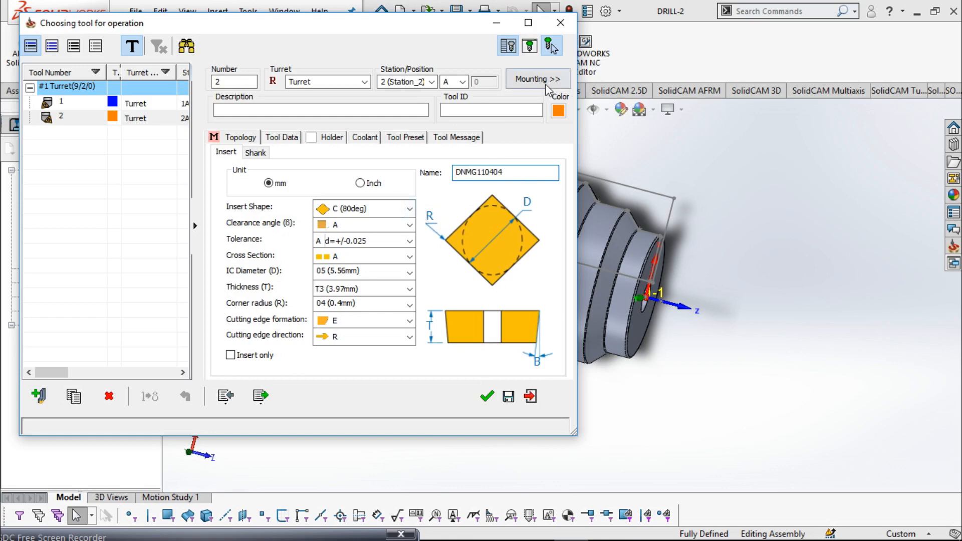
left_click(798, 296)
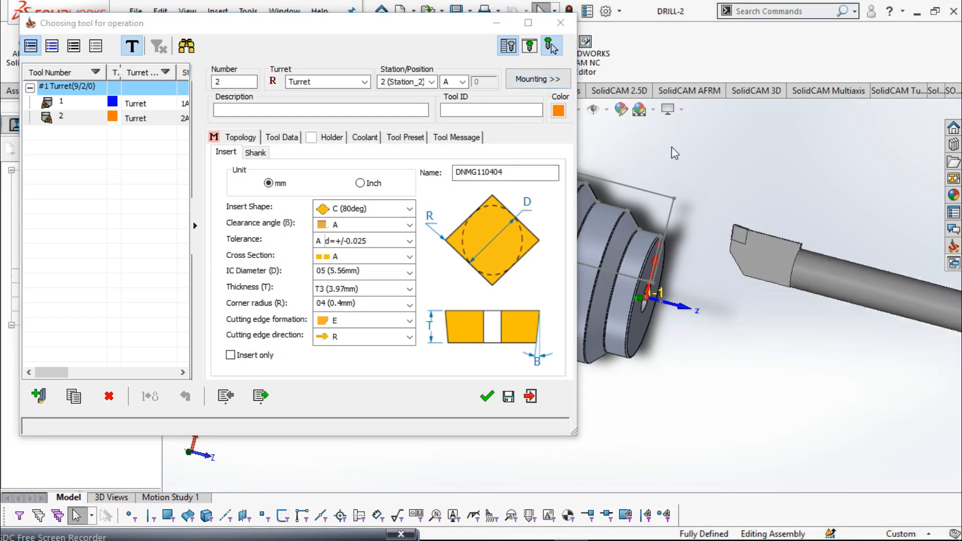
Examine how tool 2 and tool 1 are mounted on the turret and close the mounting settings
left_click(557, 83)
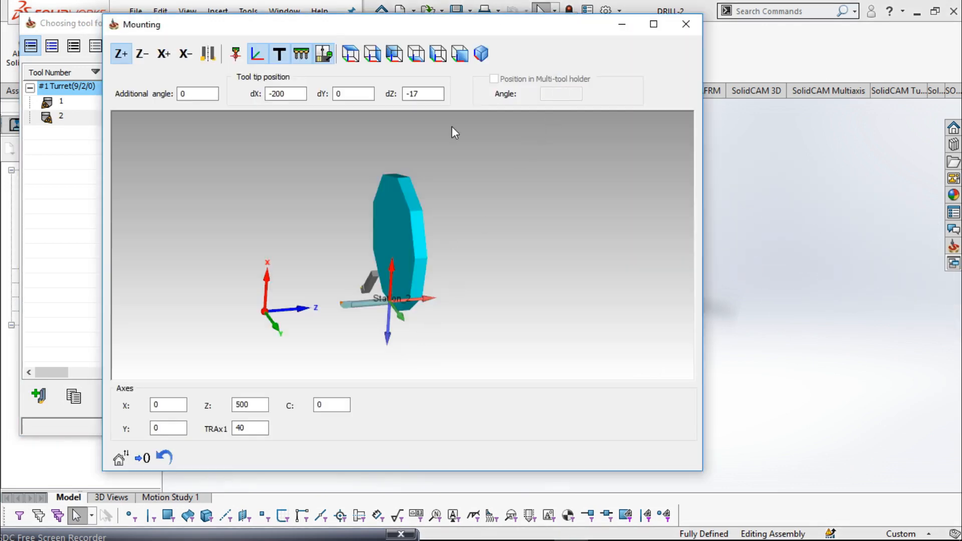
left_click_drag(463, 35, 549, 40)
left_click(88, 109)
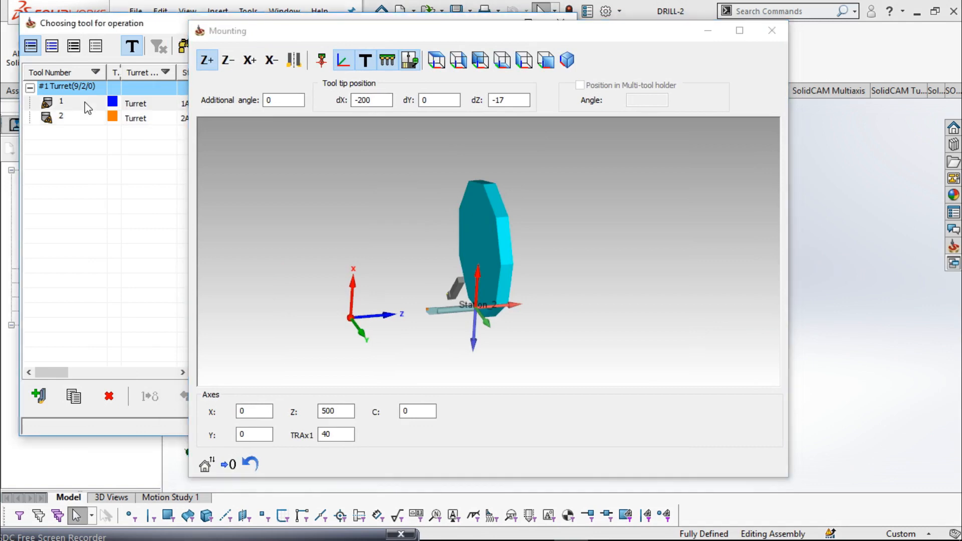
right_click(90, 104)
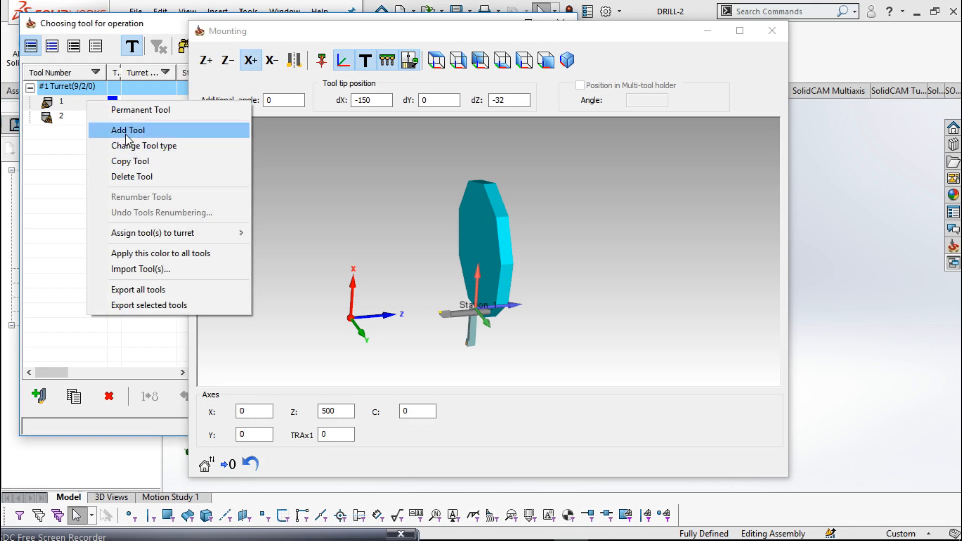
left_click(65, 101)
right_click(64, 101)
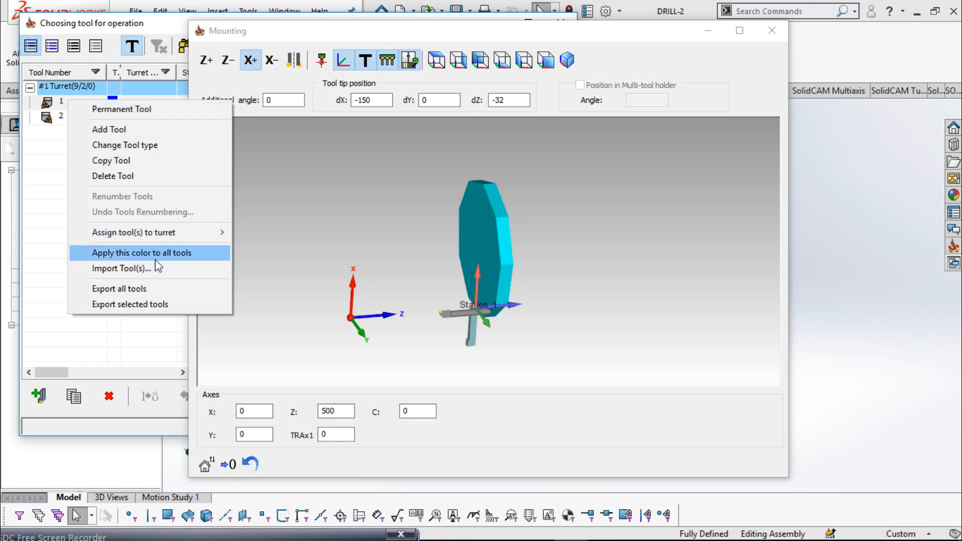
left_click(771, 31)
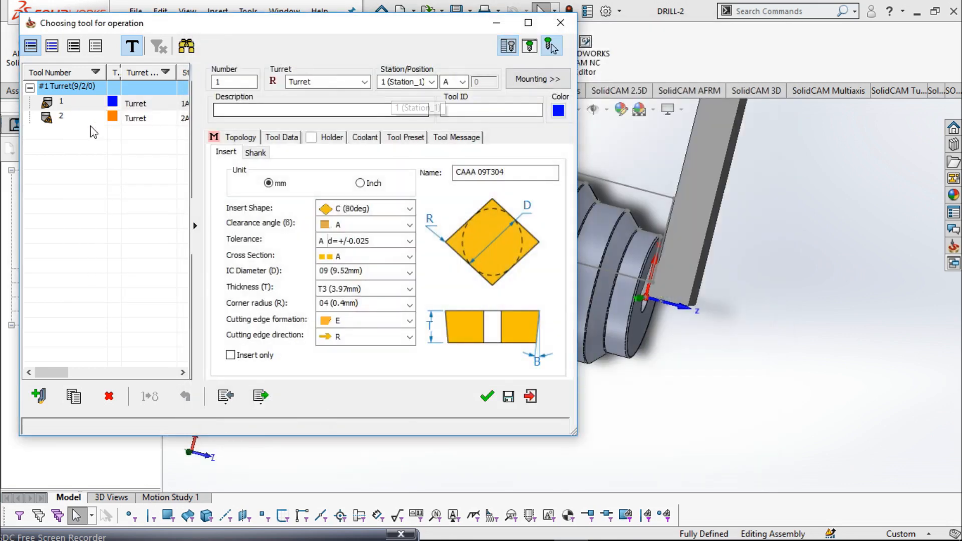
Delete the external turning tool, number 1, from the turret and confirm its removal
left_click(134, 105)
right_click(135, 111)
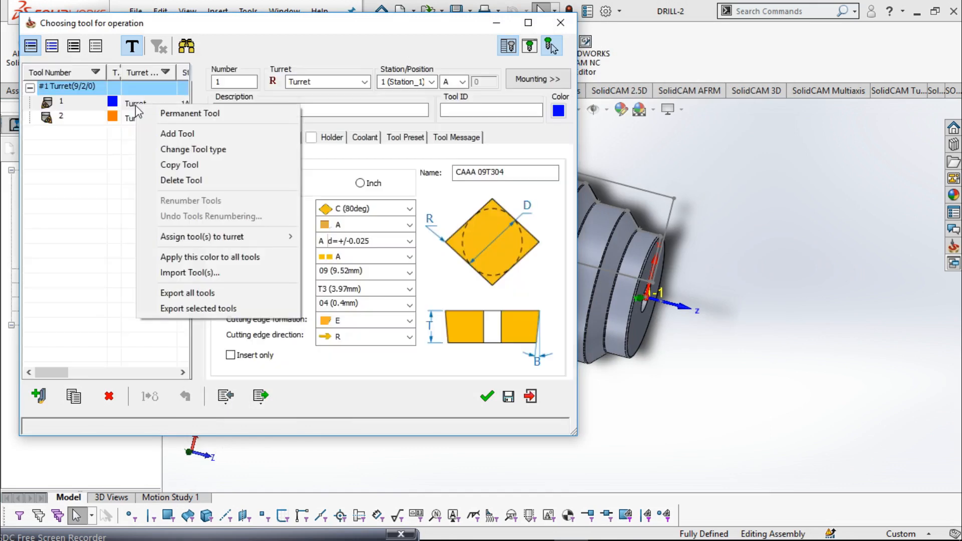
left_click(185, 180)
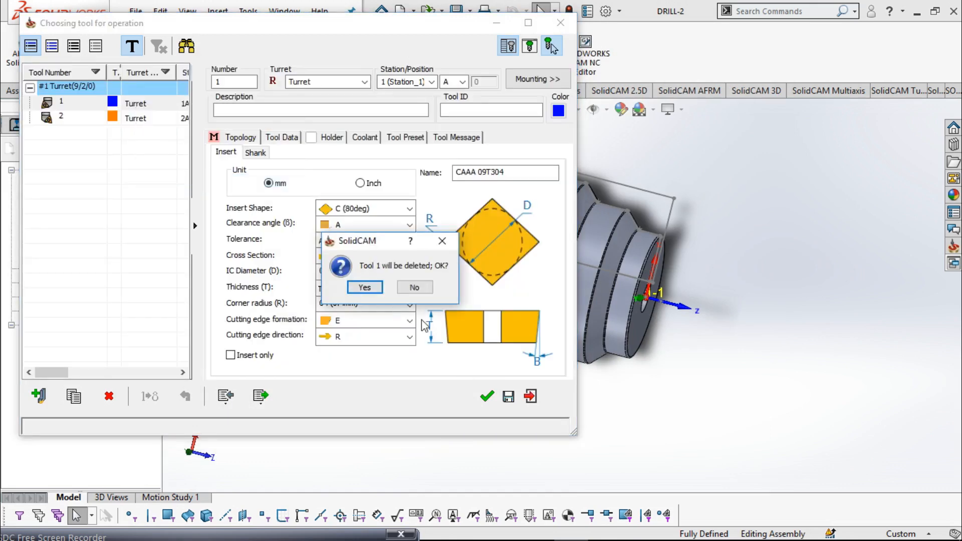
left_click(365, 288)
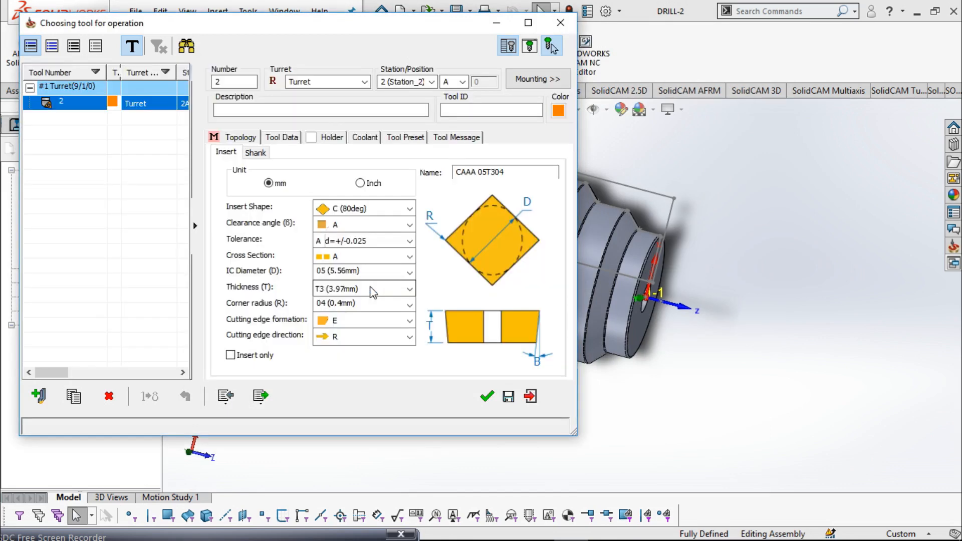
Mount the internal turning tool on station 2 in the X+ direction and inspect its insert from several angles
left_click(751, 325)
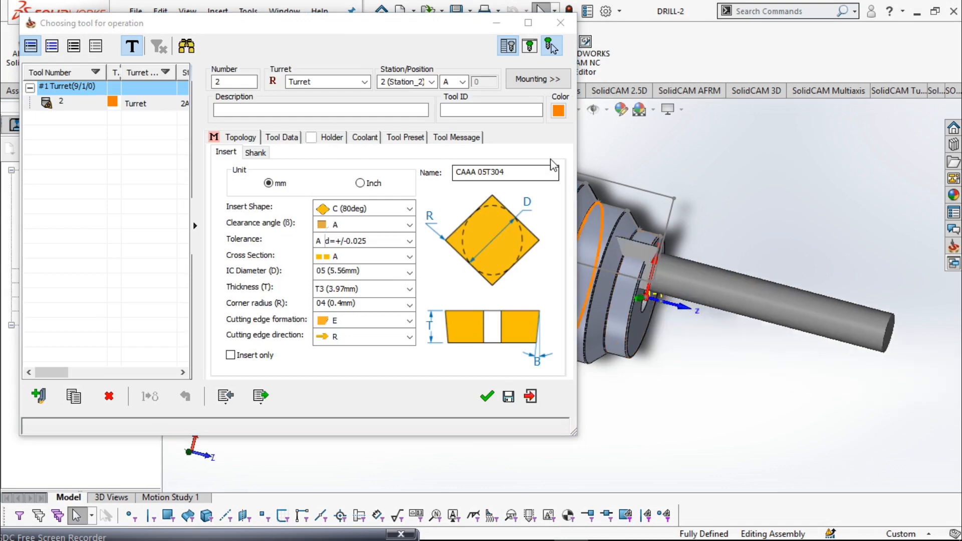
left_click(545, 82)
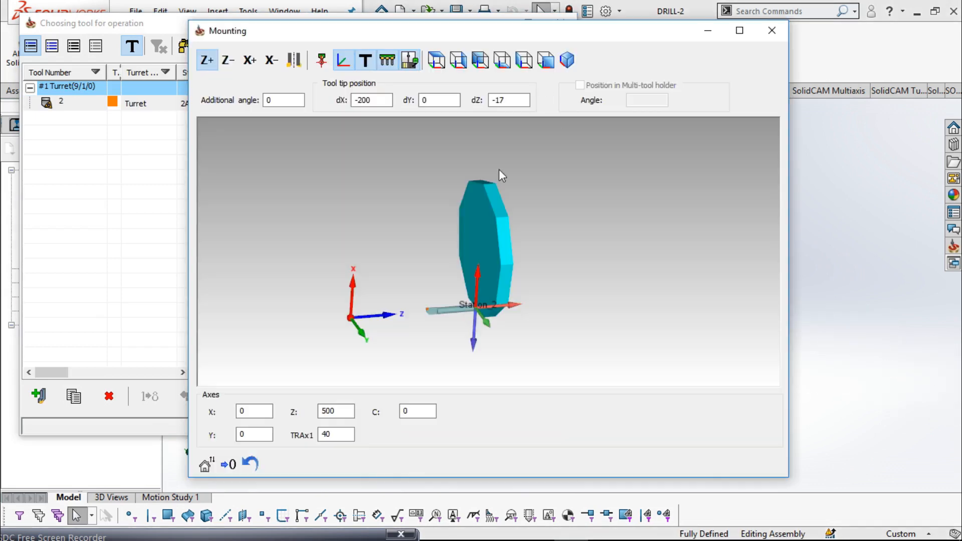
middle_click_drag(564, 248, 533, 191)
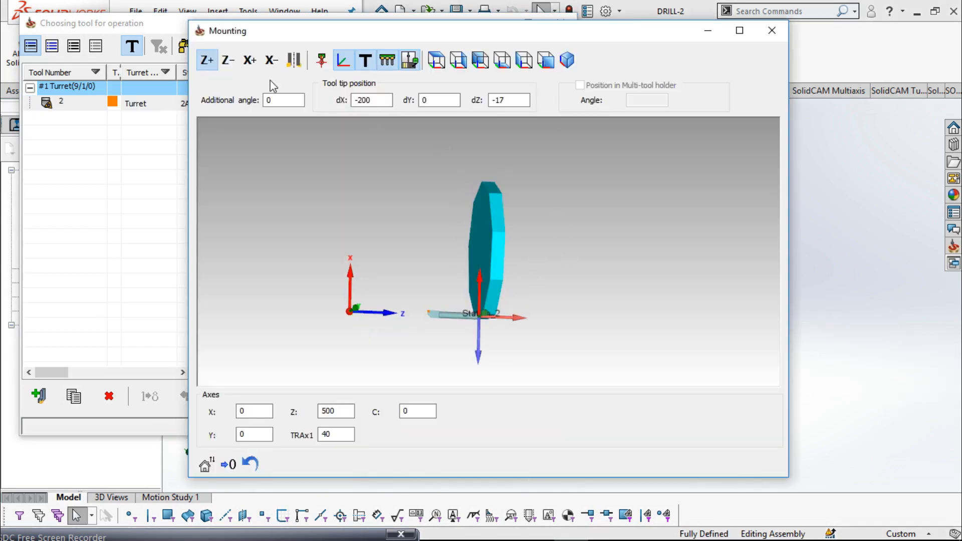
left_click(251, 61)
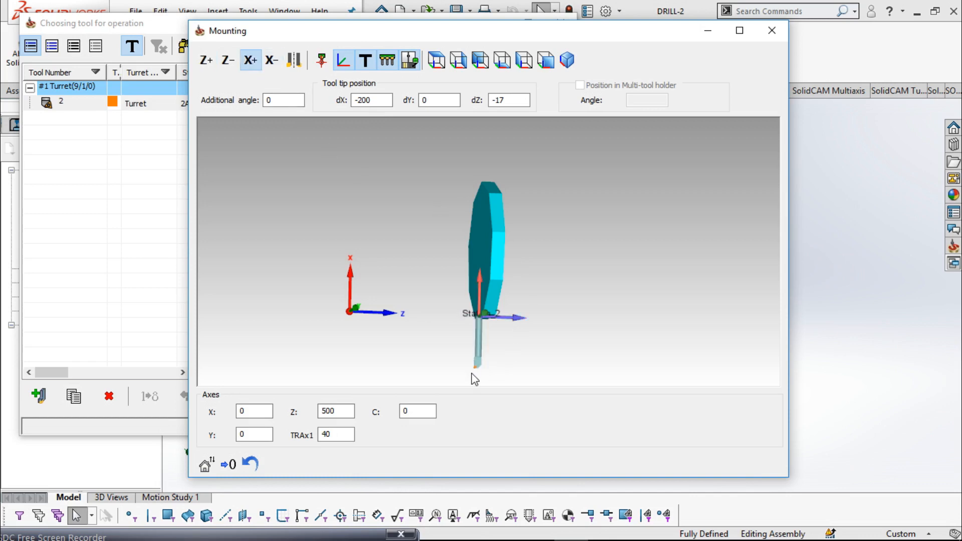
scroll(474, 379, "up", 8)
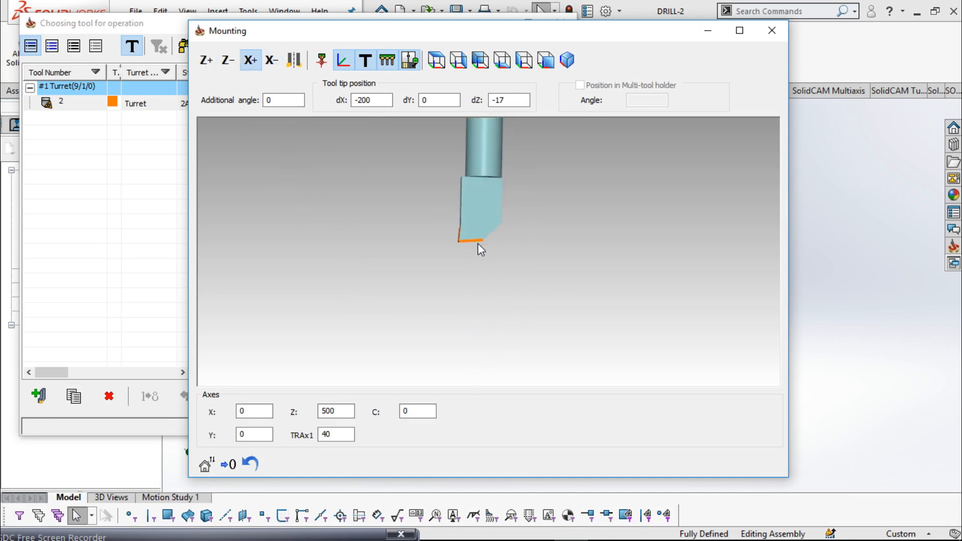
mouse_move(483, 243)
middle_mouse_down()
mouse_move(588, 206)
mouse_move(497, 248)
middle_mouse_up()
scroll(477, 219, "up", 2)
scroll(475, 270, "up", 2)
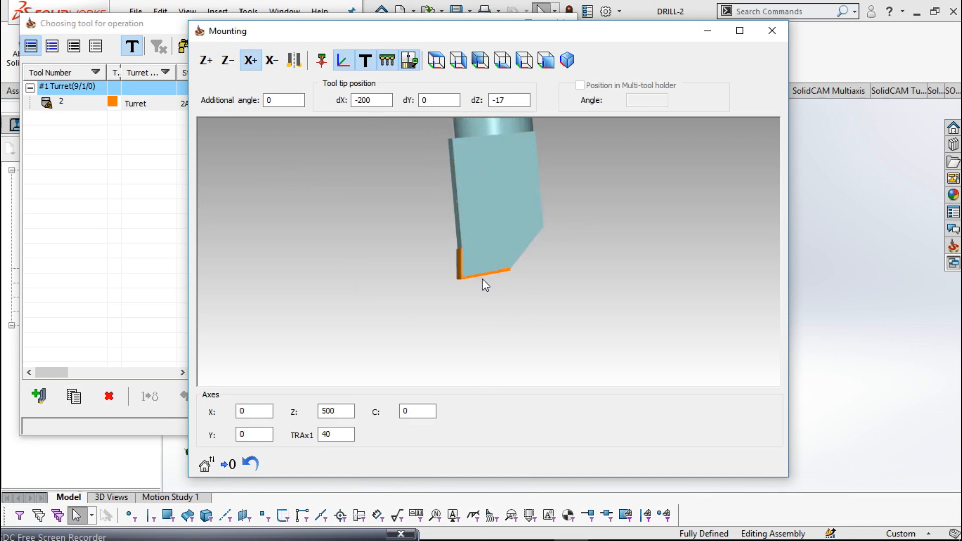
middle_click_drag(495, 281, 584, 231)
middle_click_drag(407, 255, 499, 283)
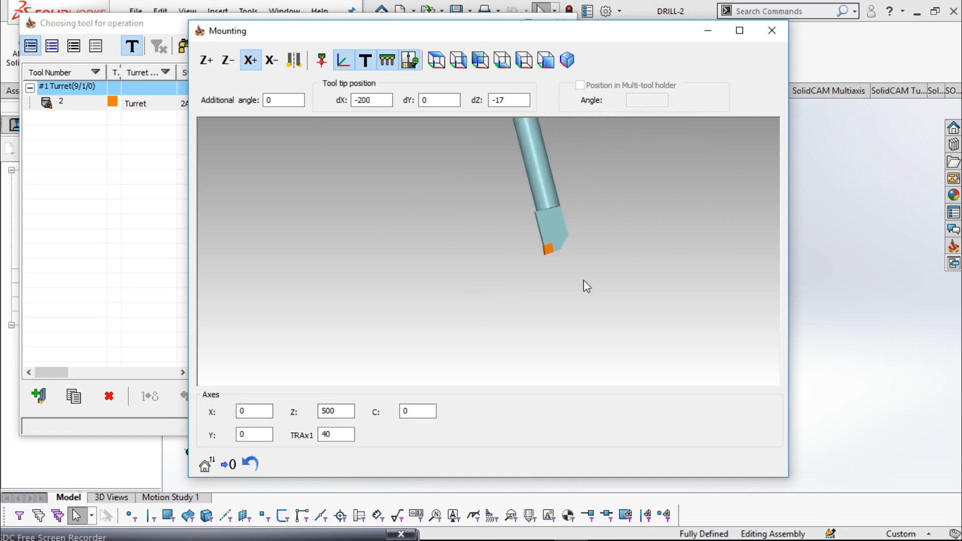
Close the mounting settings and examine the insert's corner and cutting edges on the tool preview up close
middle_click_drag(584, 281, 579, 286)
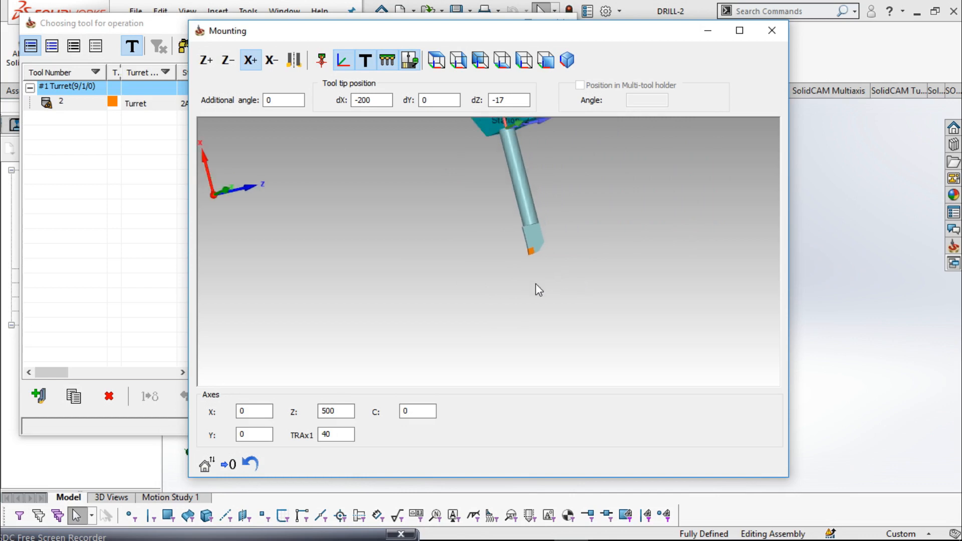
left_click(772, 30)
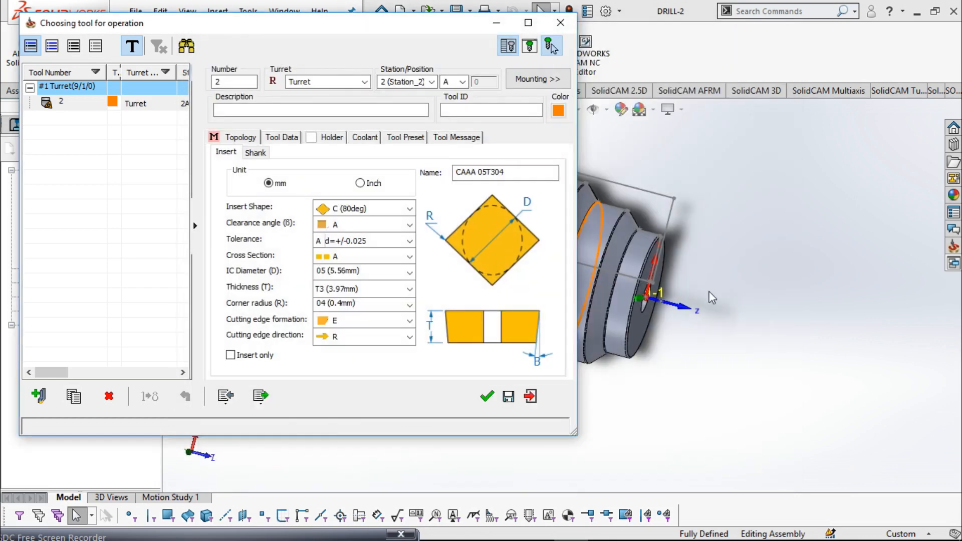
scroll(765, 317, "down", 9)
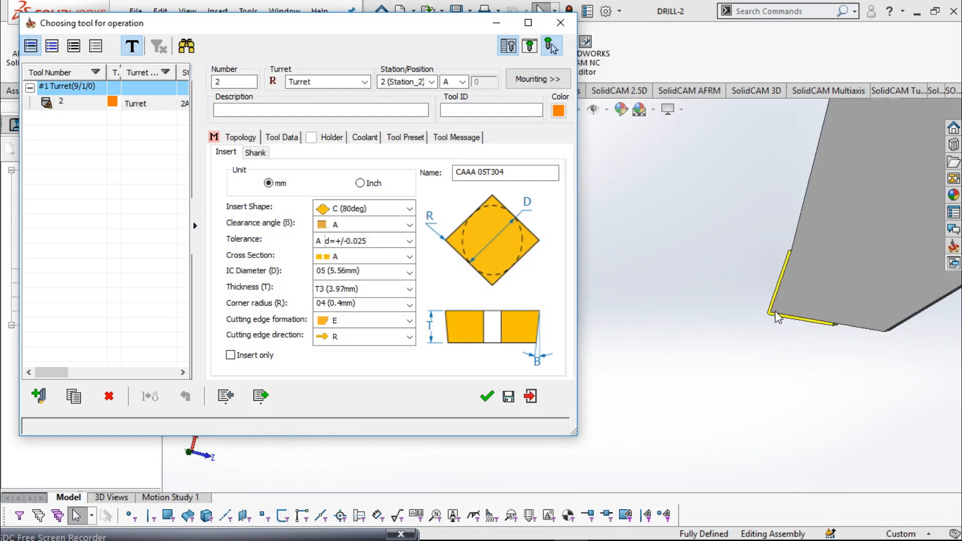
middle_click_drag(777, 313, 825, 310)
scroll(817, 316, "down", 5)
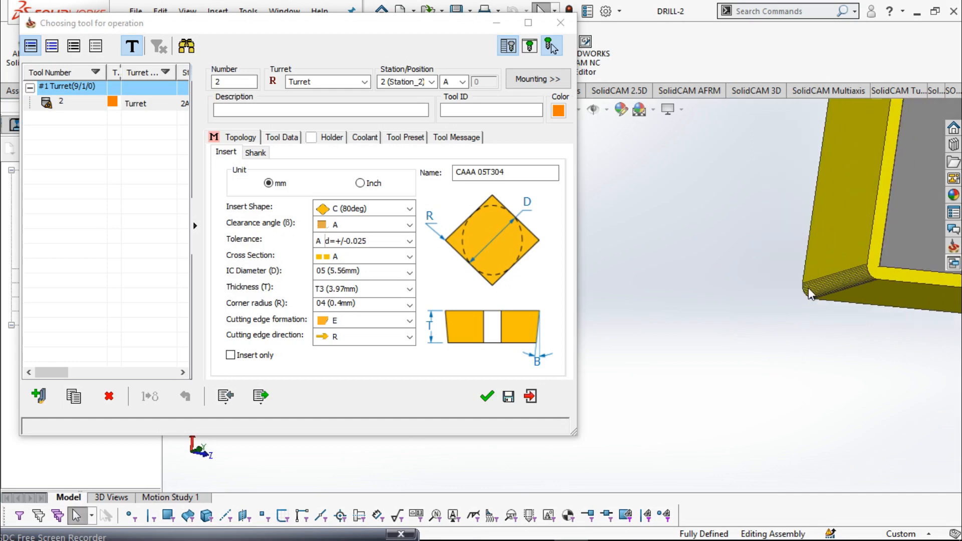
middle_click_drag(722, 324, 767, 302, "ctrl")
scroll(762, 303, "down", 2)
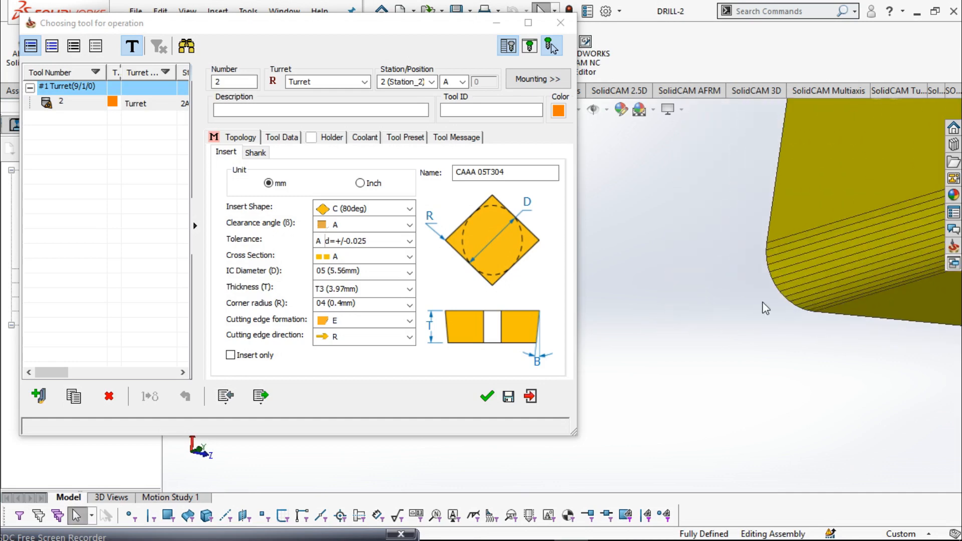
scroll(760, 303, "up", 7)
scroll(765, 295, "up", 6)
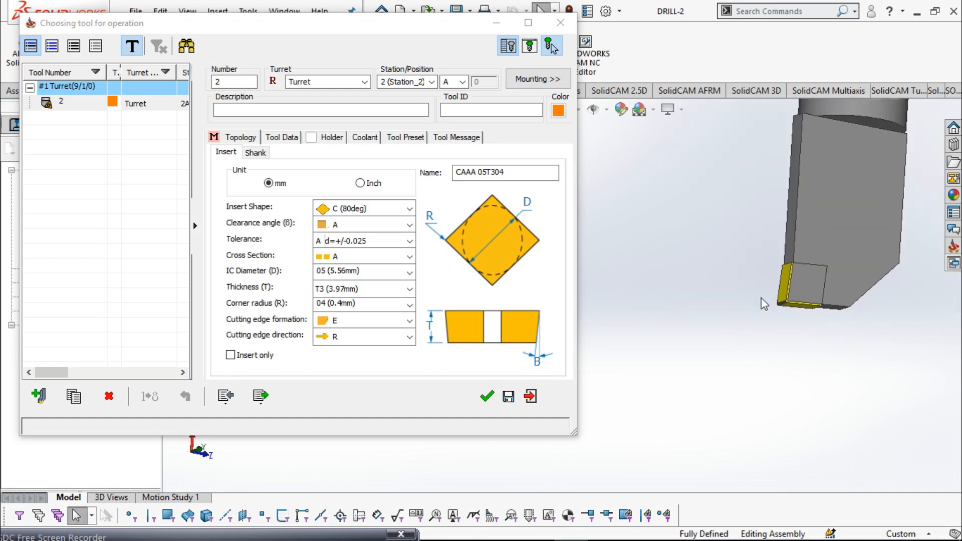
middle_click_drag(700, 285, 678, 302)
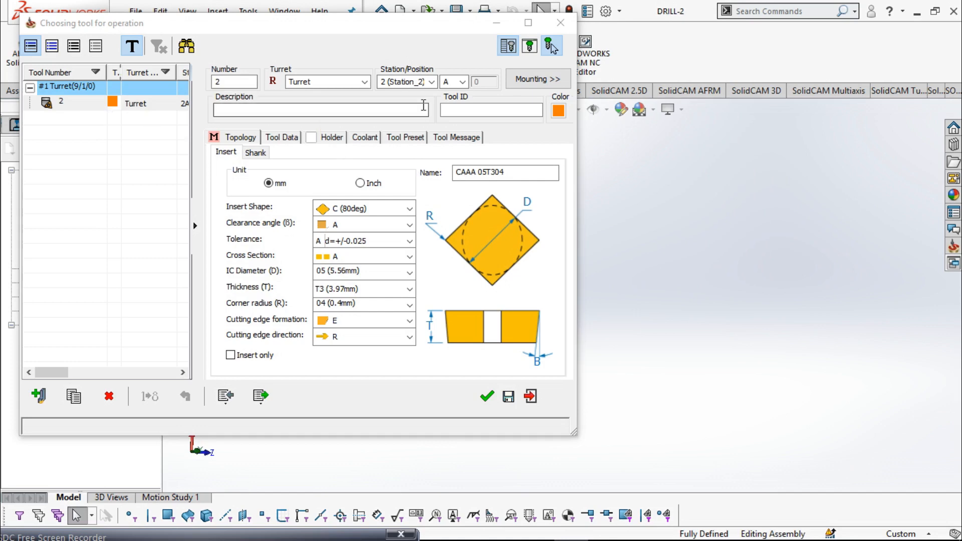
Recheck tool 2's mounting and compare its tip position with the part's front face and origin
left_click(537, 79)
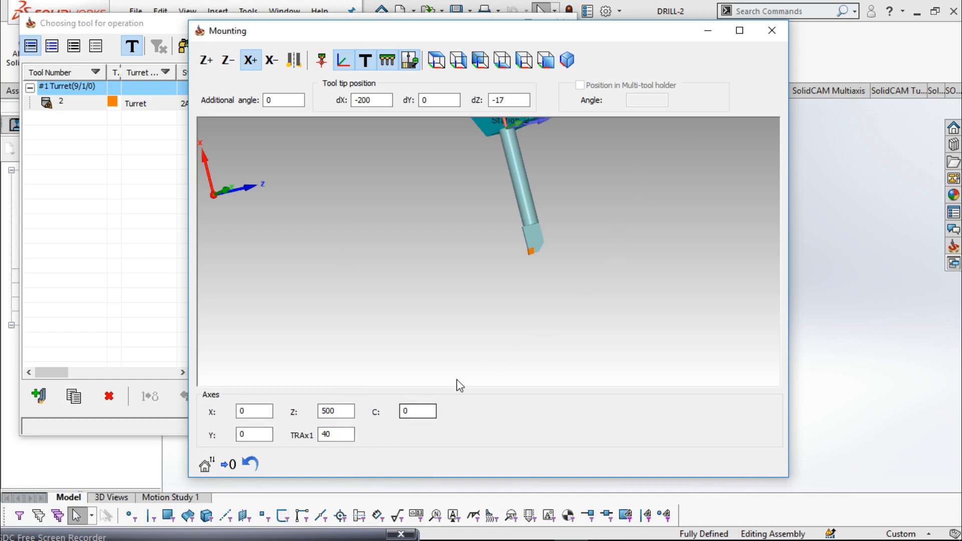
left_click(772, 31)
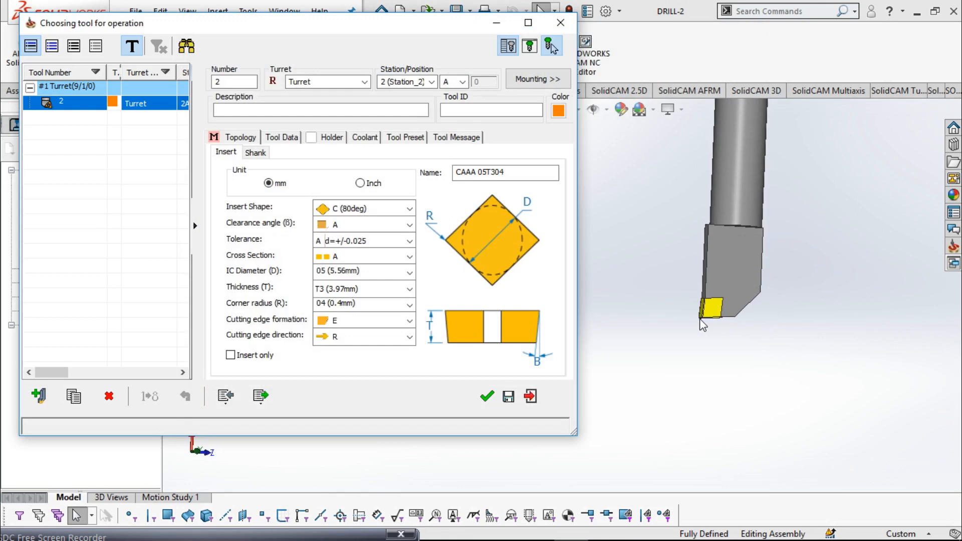
left_click_drag(473, 27, 199, 50)
scroll(554, 262, "up", 2)
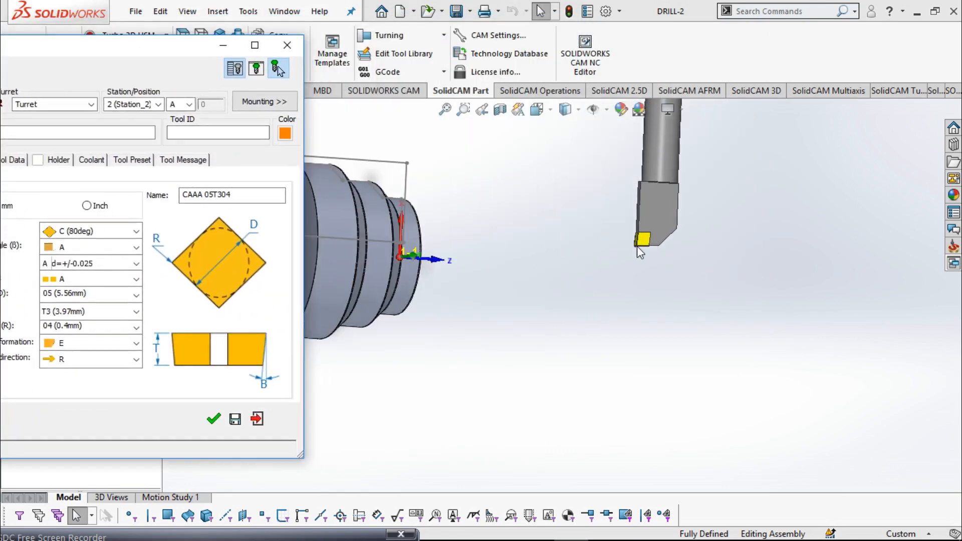
middle_click_drag(583, 234, 500, 235)
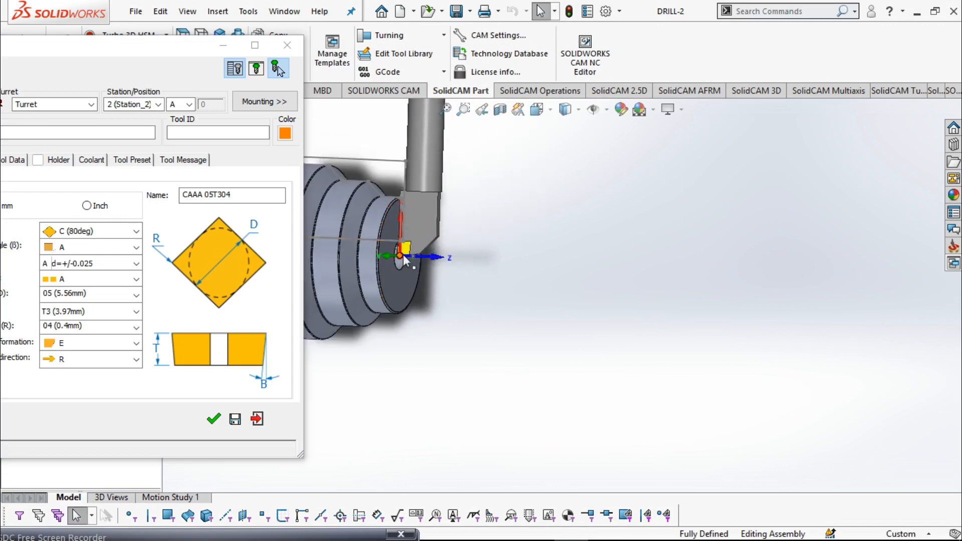
left_click_drag(168, 43, 493, 9)
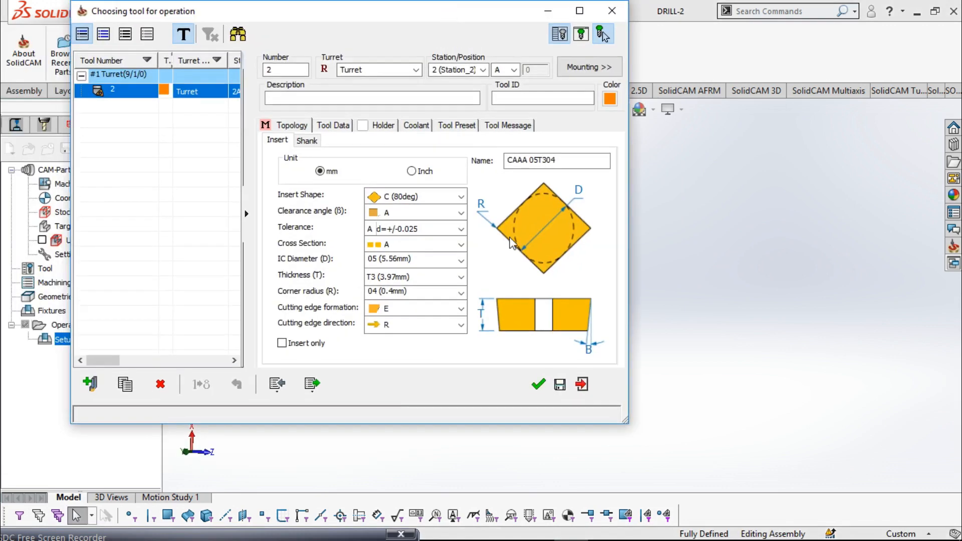
Accept tool 2 for the face turning operation and check its tip against the part's front face
left_click(539, 378)
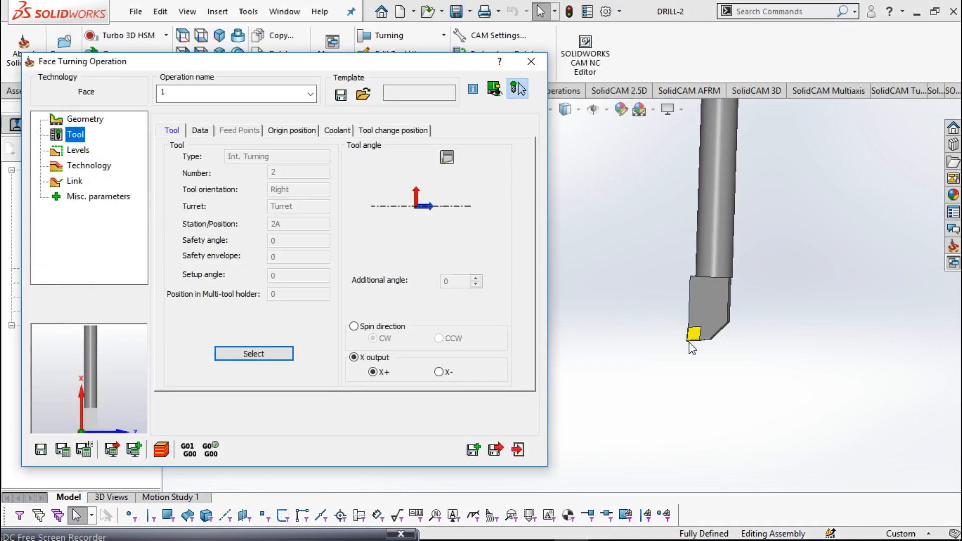
middle_click_drag(696, 356, 846, 325, "ctrl")
middle_click_drag(673, 303, 886, 331, "ctrl")
middle_click_drag(784, 218, 805, 278, "ctrl")
scroll(807, 278, "up", 1)
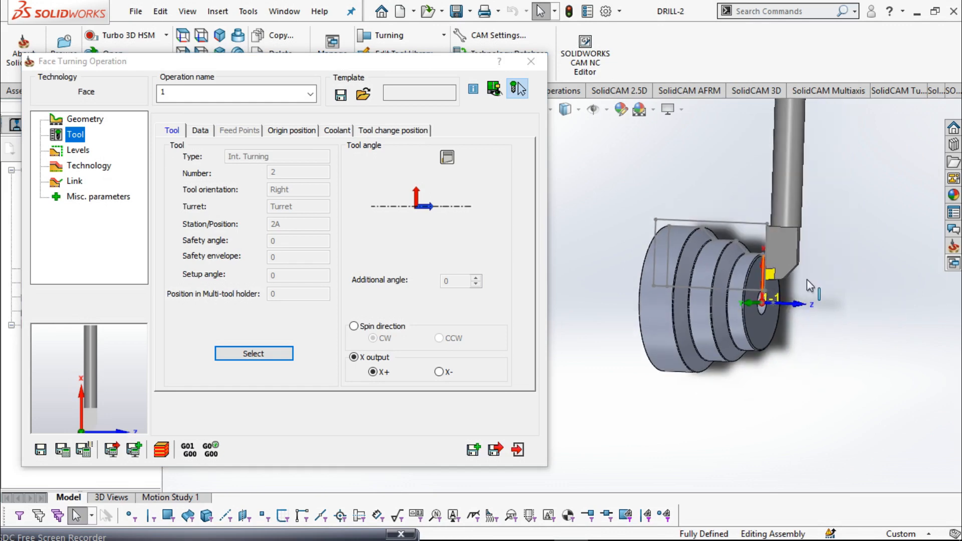
scroll(747, 297, "down", 1)
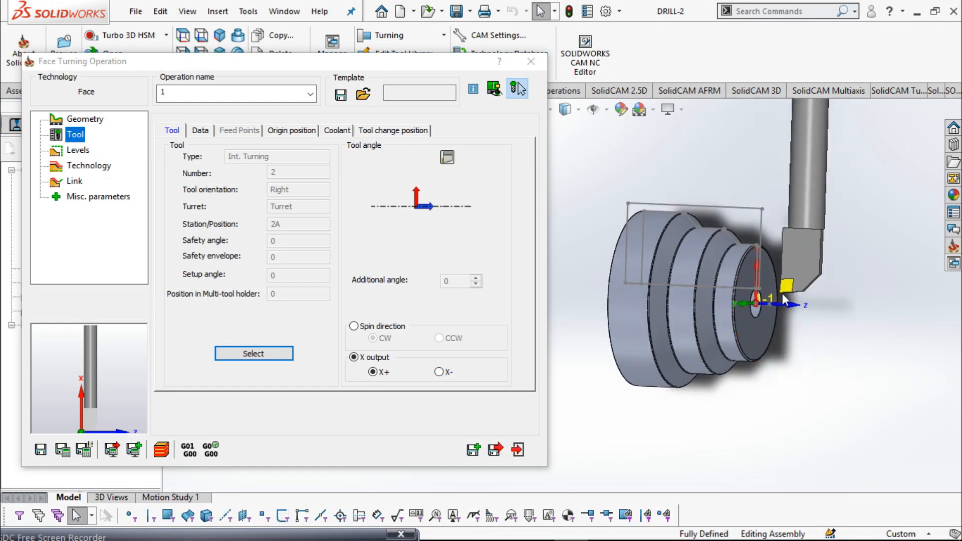
Review the operation's safety distance levels and set the roughing equal step over to 0.5
left_click(78, 151)
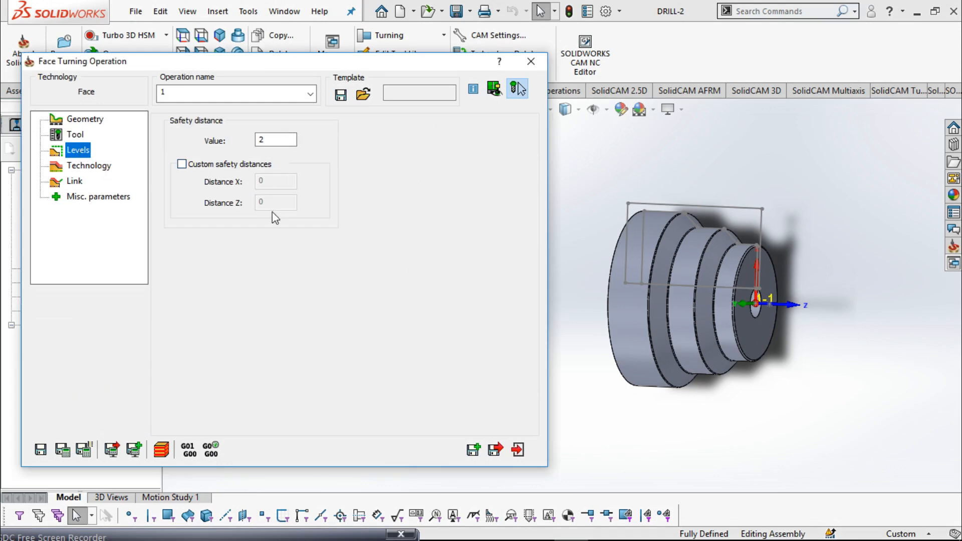
left_click(89, 165)
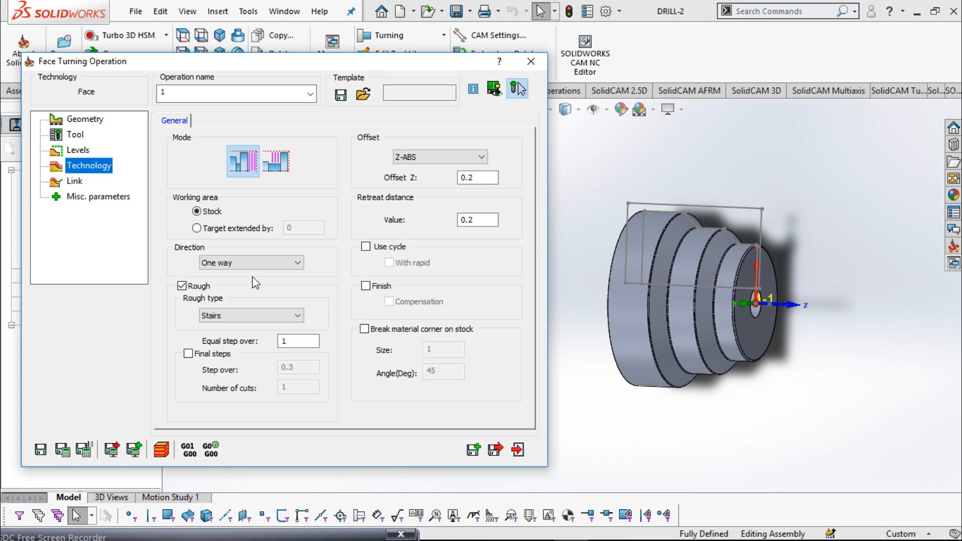
mouse_move(216, 269)
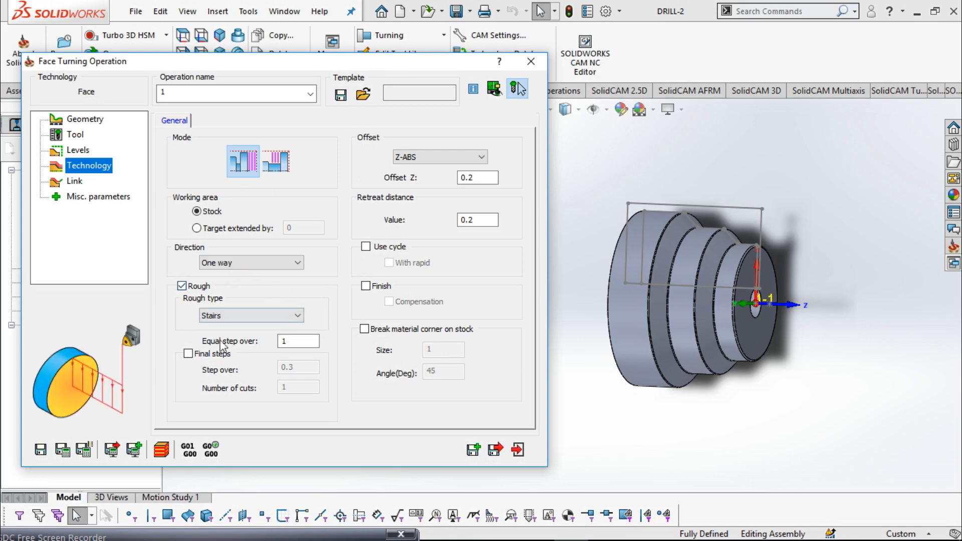
left_click(292, 345)
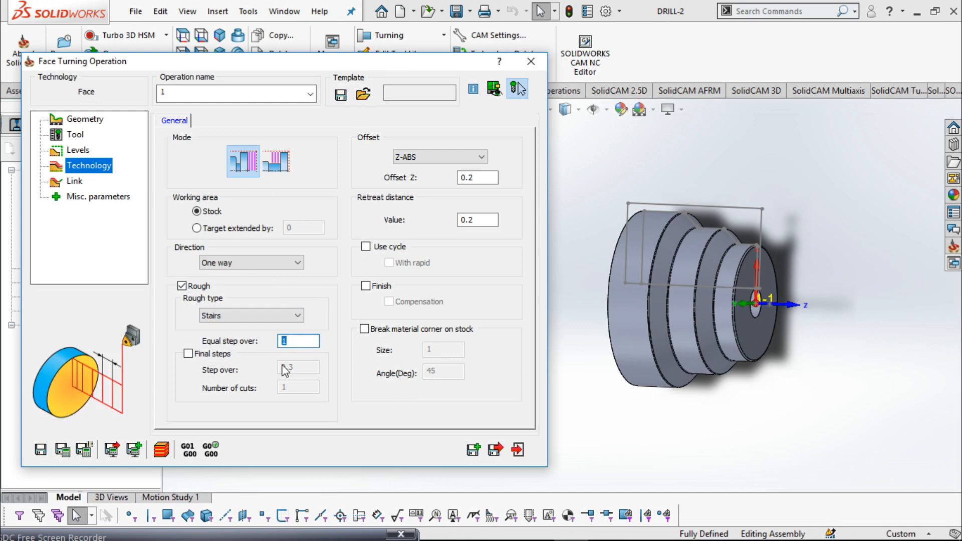
type(".5")
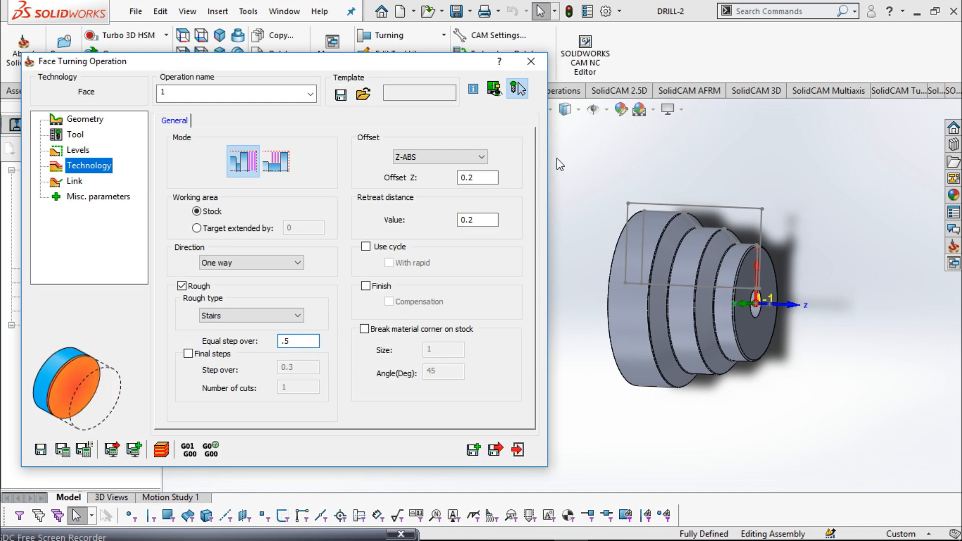
Save and calculate the face turning operation, and inspect the toolpath and tool at the part's front face
left_click(482, 178)
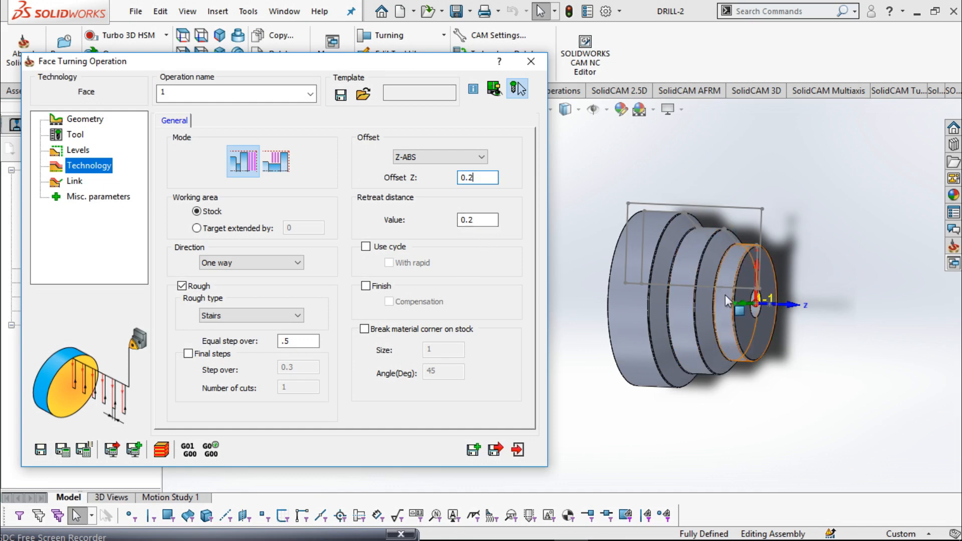
scroll(726, 294, "down", 3)
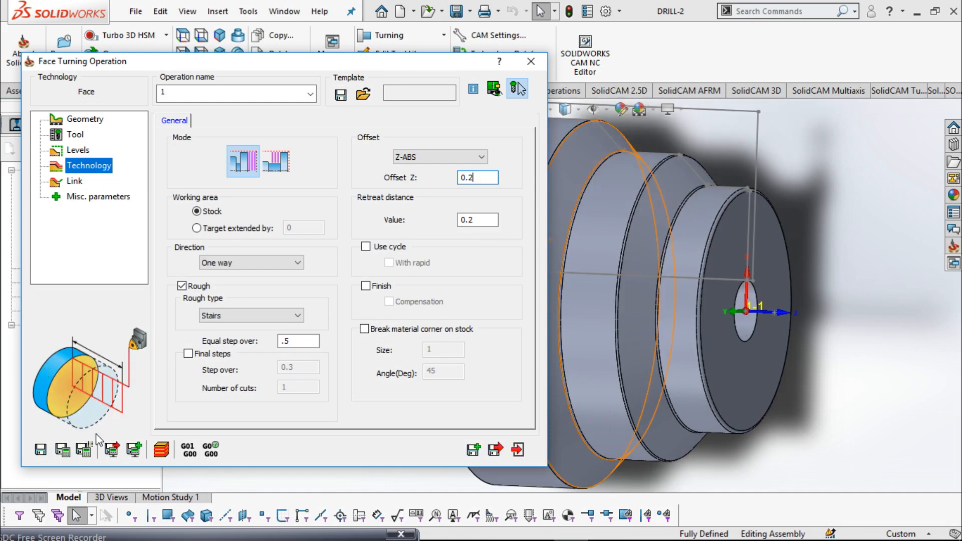
left_click(63, 450)
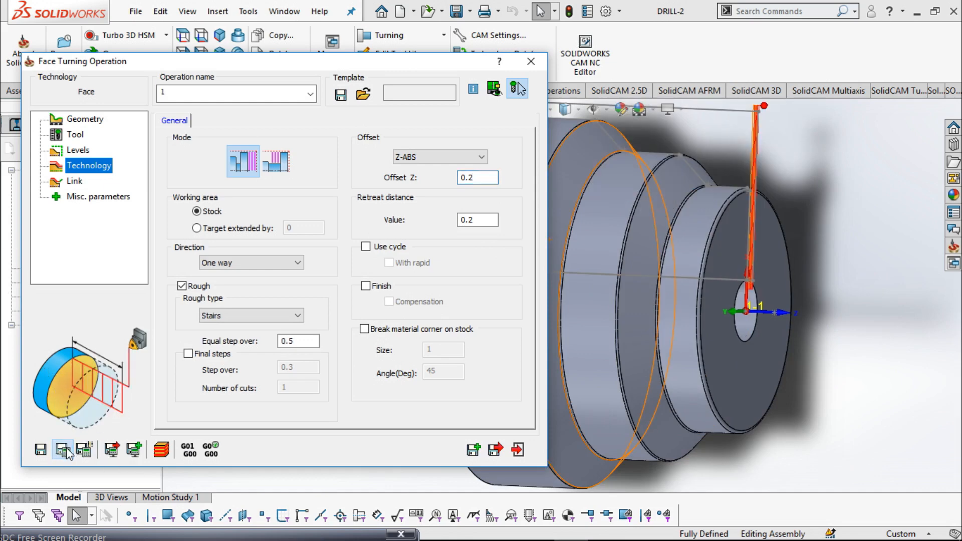
middle_click_drag(718, 390, 715, 366)
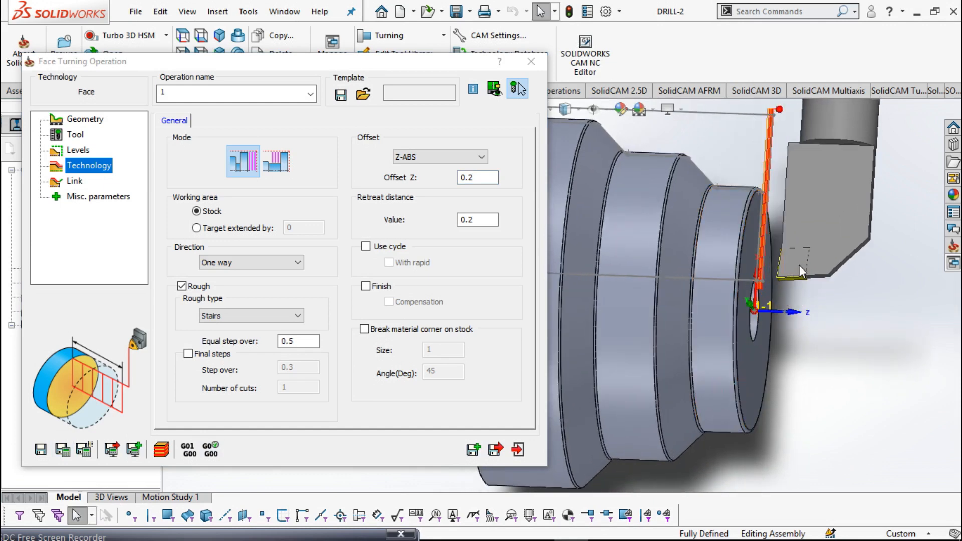
scroll(822, 201, "down", 3)
scroll(765, 213, "up", 5)
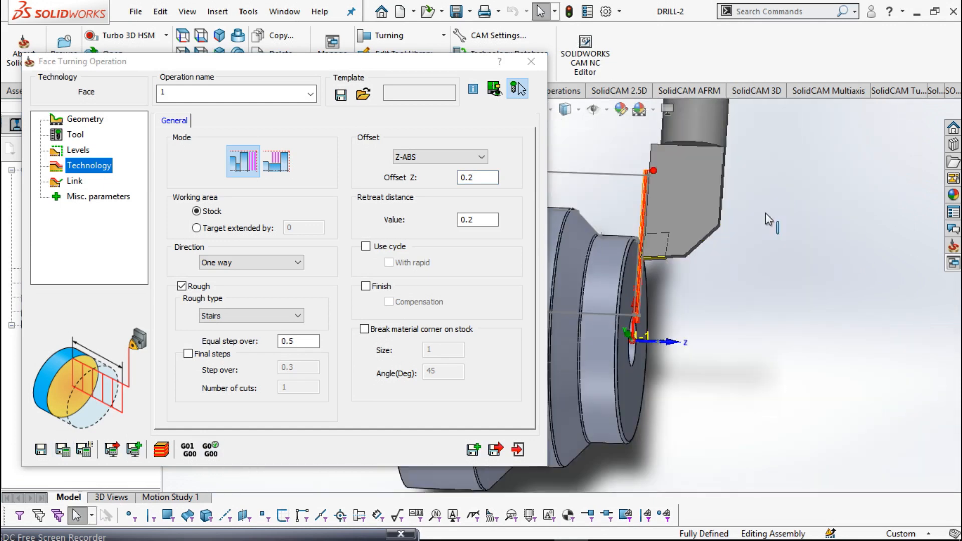
scroll(767, 228, "up", 1)
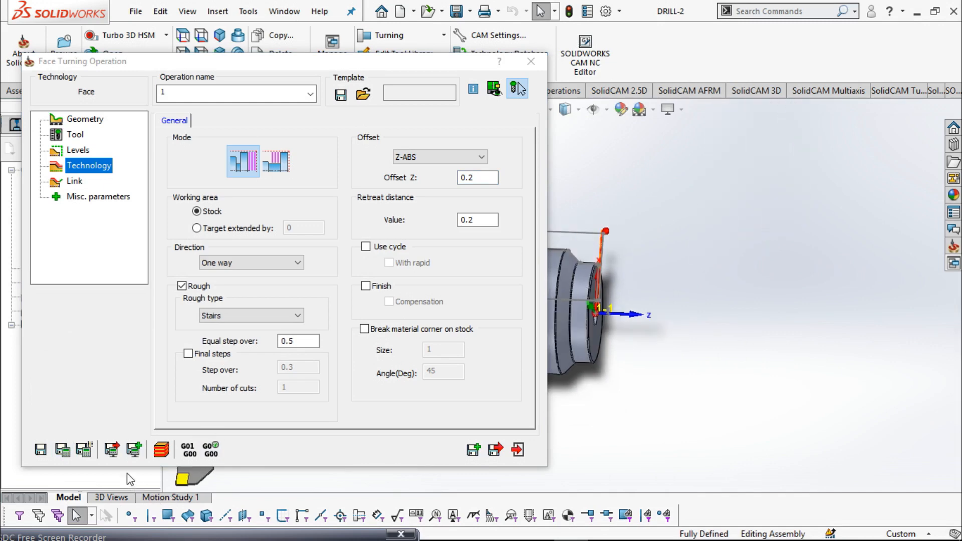
Play the Turning simulation of the face operation and inspect the facing passes around the bore and origin
left_click(164, 449)
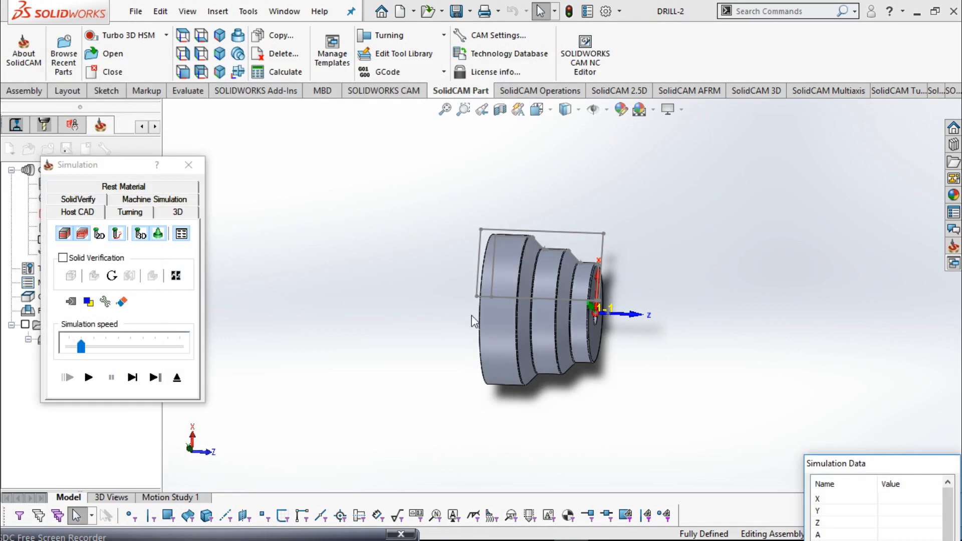
scroll(473, 321, "down", 4)
left_click(131, 212)
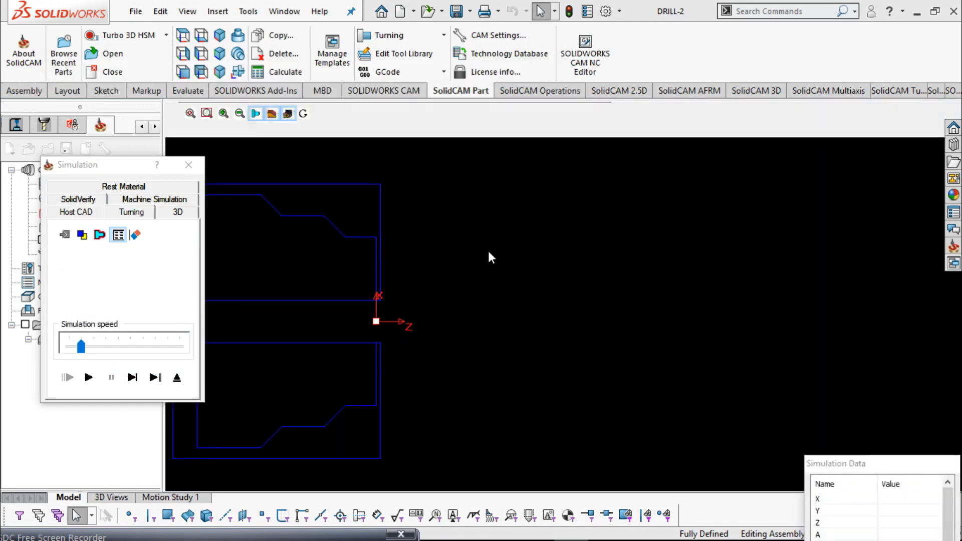
scroll(323, 298, "down", 3)
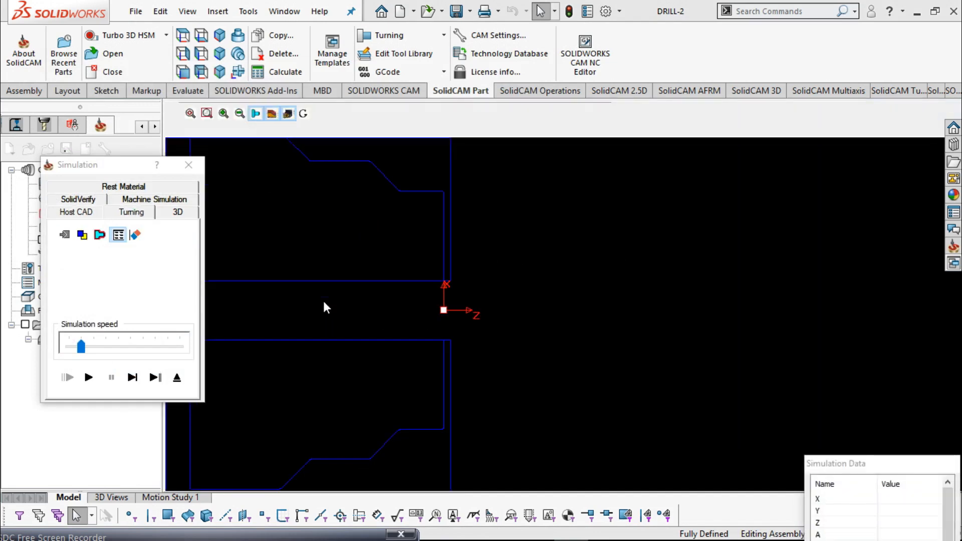
left_click(107, 387)
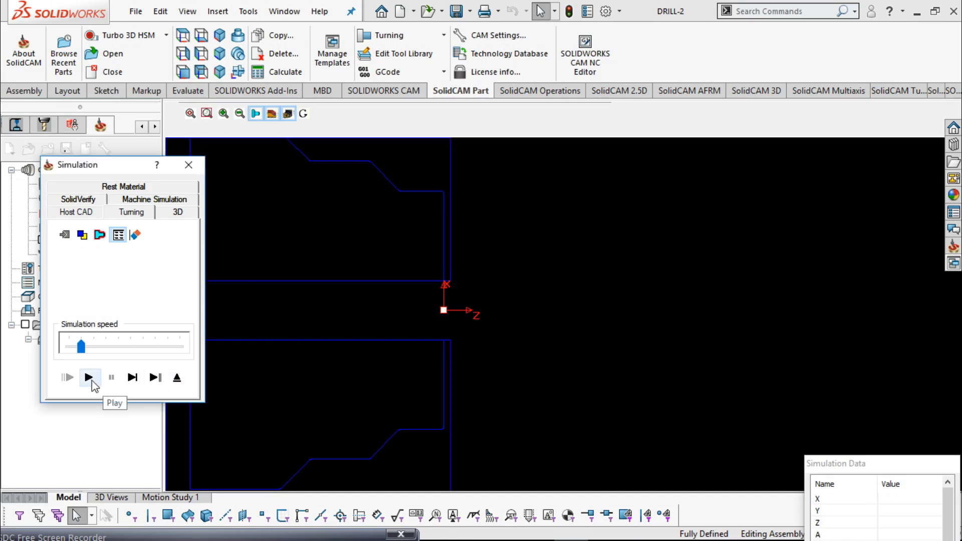
left_click(90, 381)
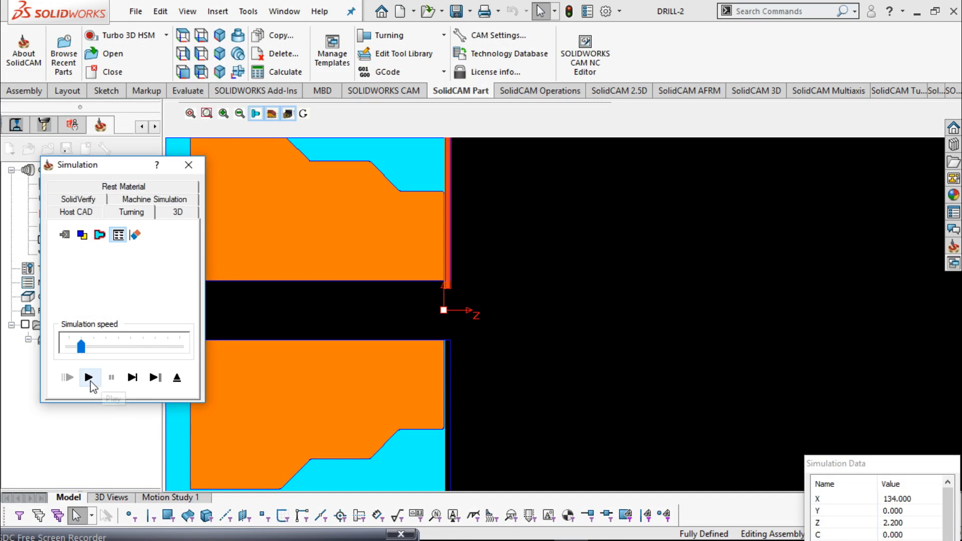
scroll(400, 284, "up", 3)
scroll(501, 271, "up", 2)
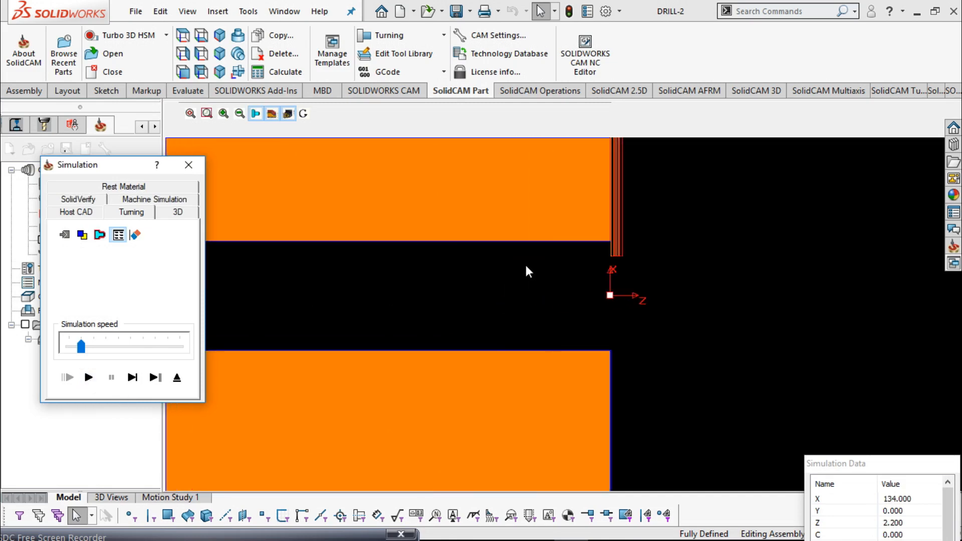
scroll(527, 272, "up", 1)
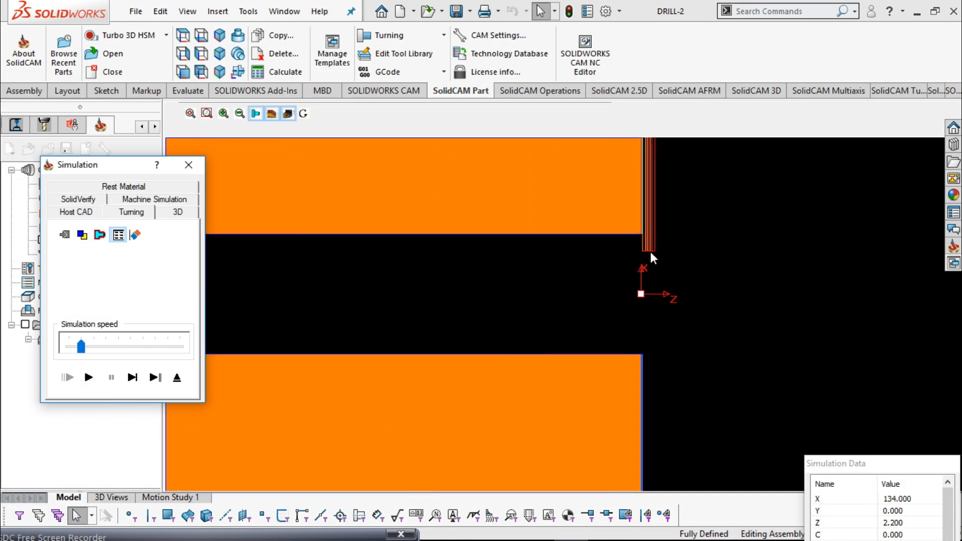
scroll(646, 250, "up", 1)
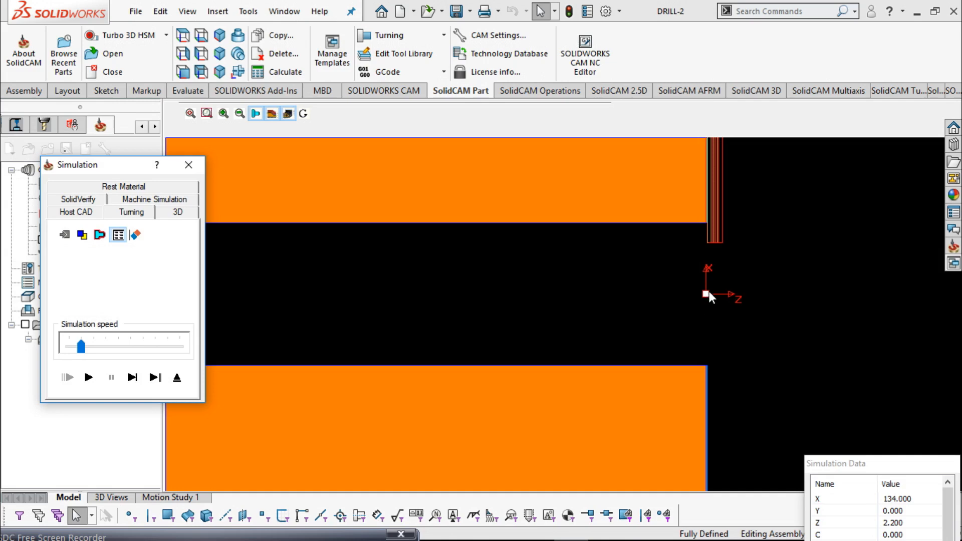
scroll(708, 290, "down", 5)
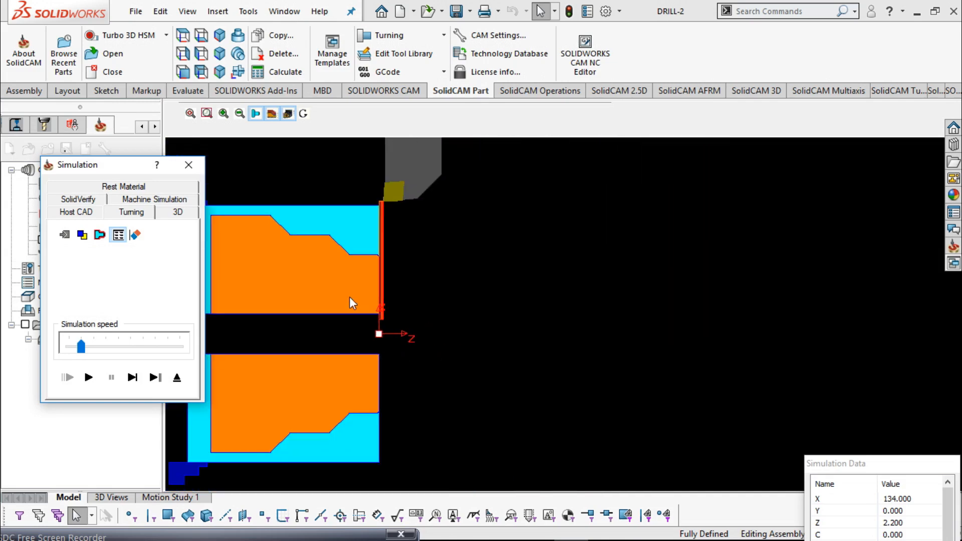
Examine the simulated facing passes across the full turned section, and close the simulation
scroll(339, 305, "down", 1)
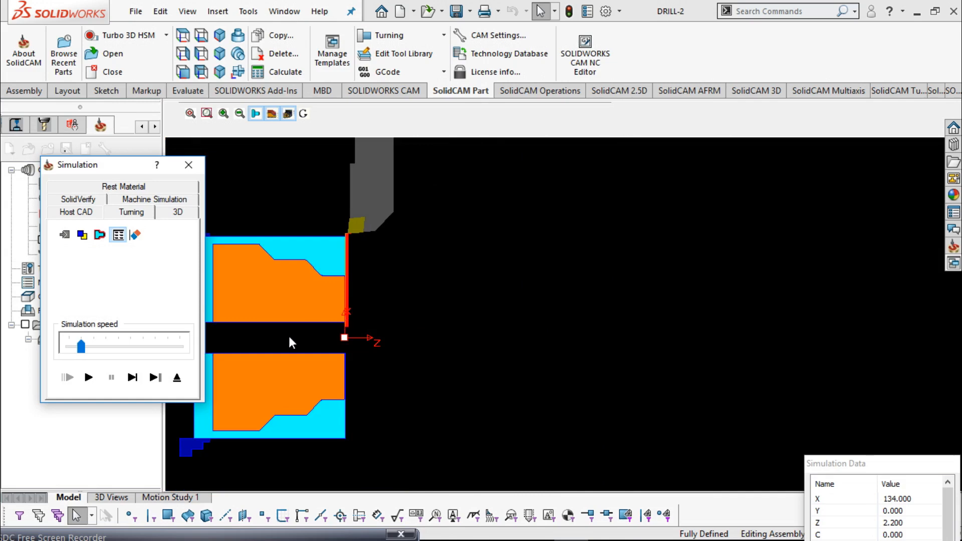
middle_click_drag(289, 343, 508, 332)
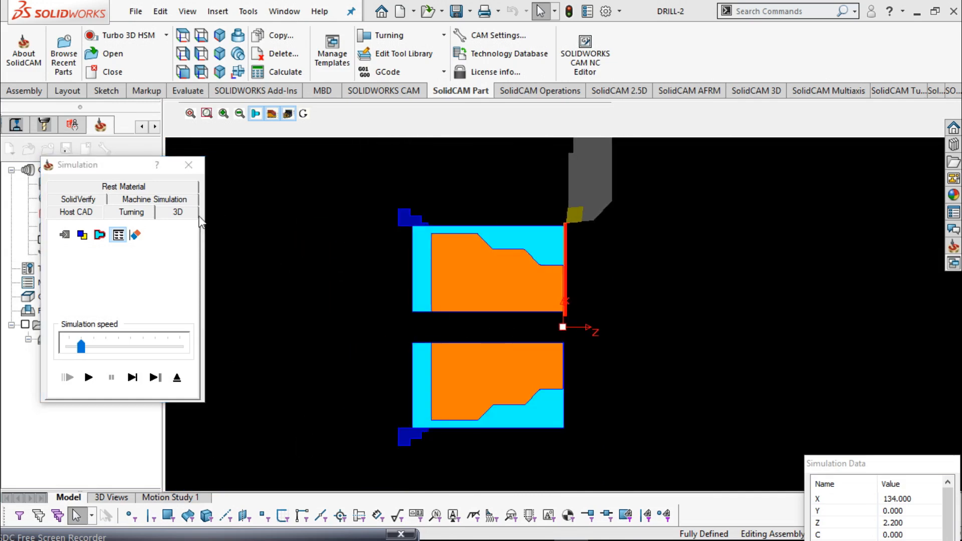
left_click(193, 168)
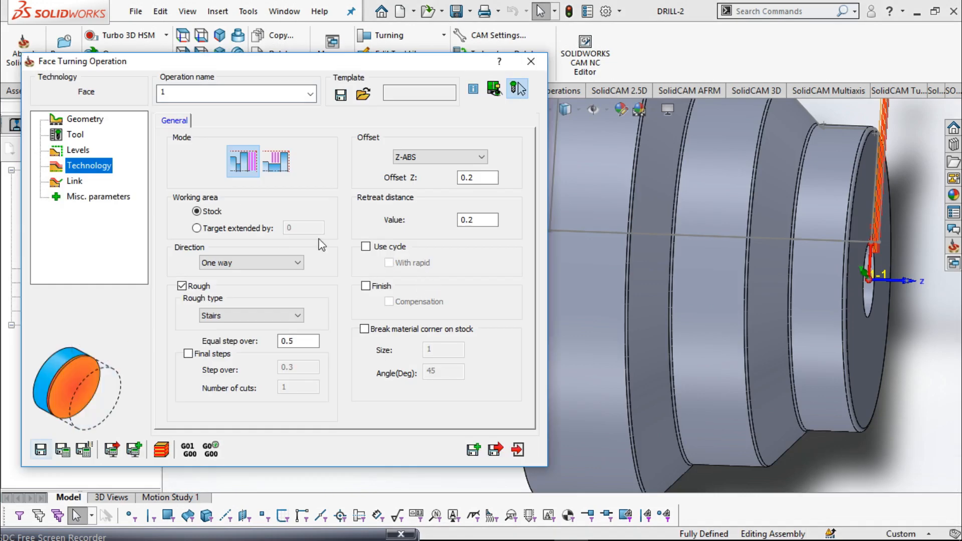
Modify the face turning contour with a tangential end extension of 11 toward the spindle axis
scroll(852, 250, "down", 6)
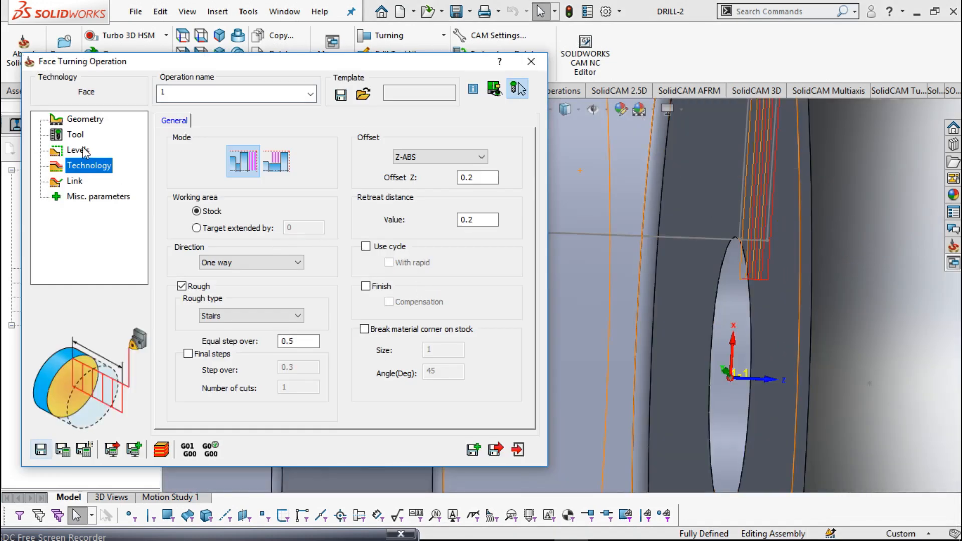
left_click(84, 120)
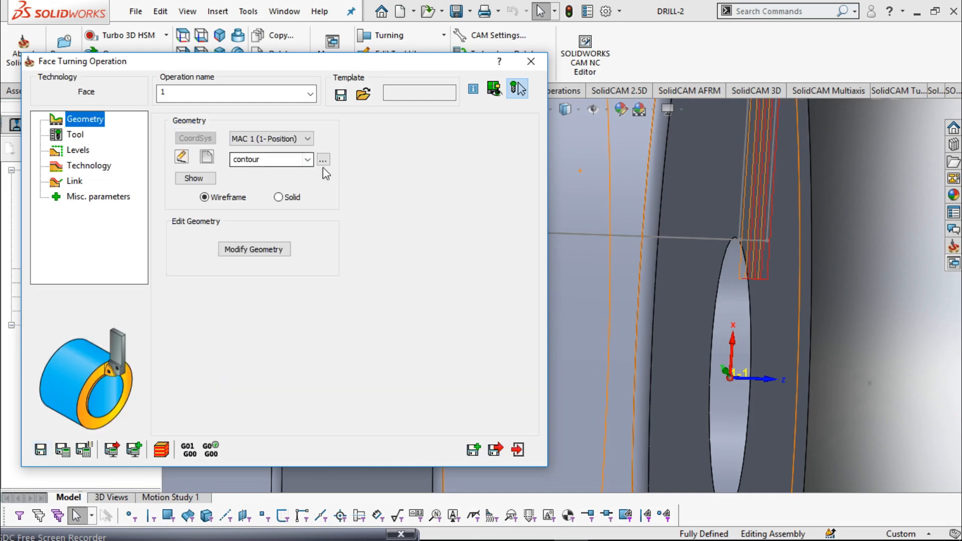
left_click(254, 249)
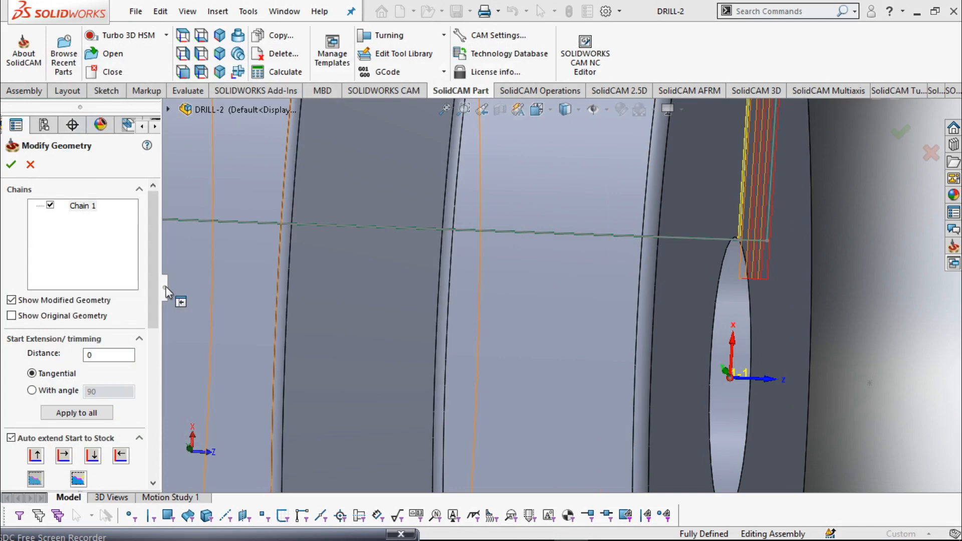
left_click_drag(150, 277, 160, 350)
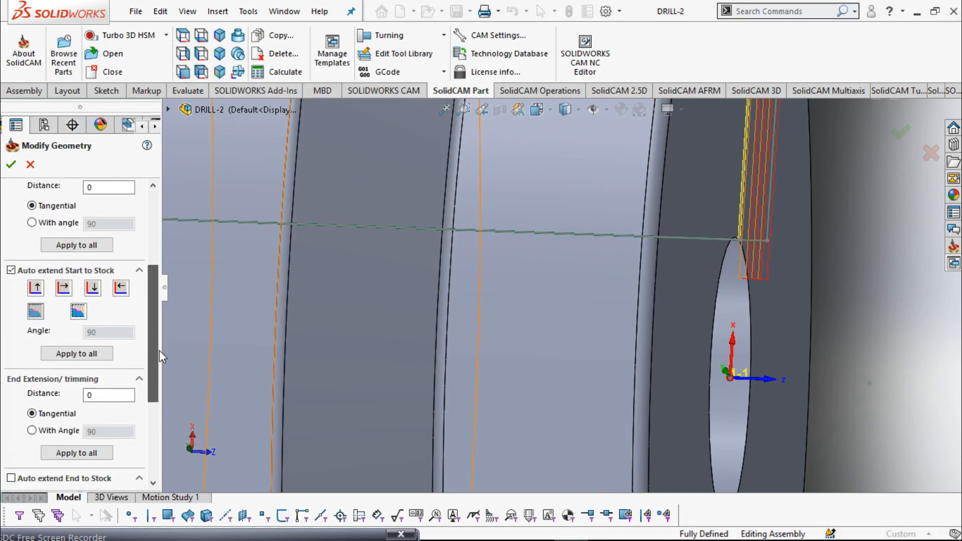
double_click(91, 394)
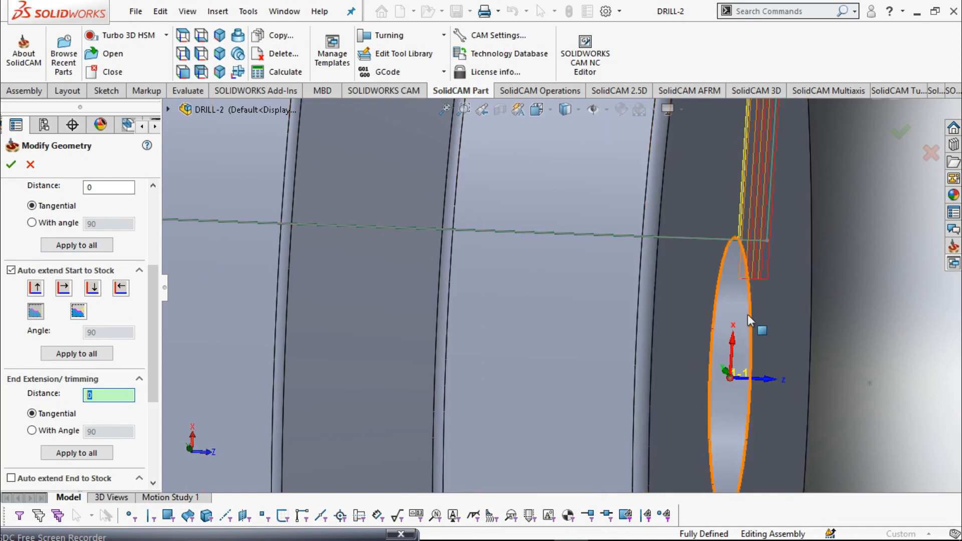
type("10")
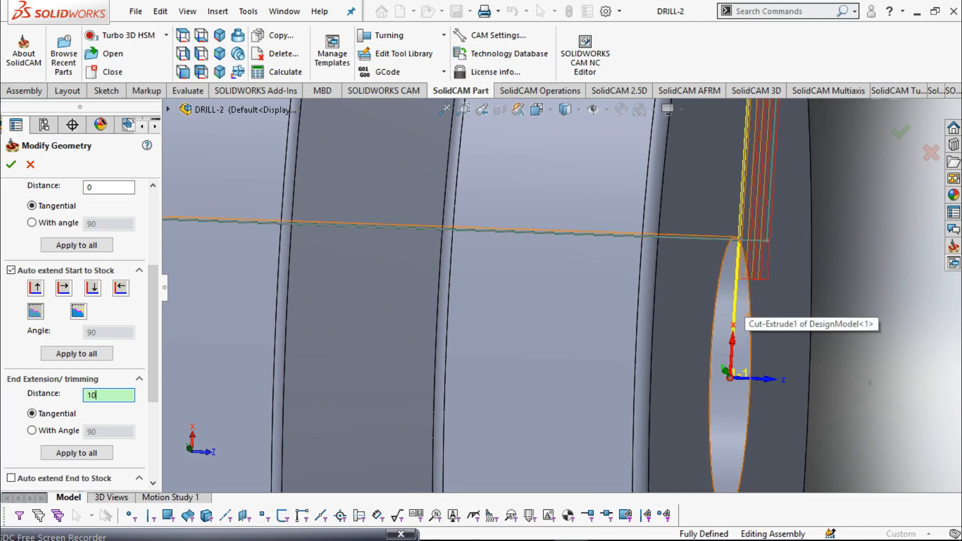
double_click(106, 395)
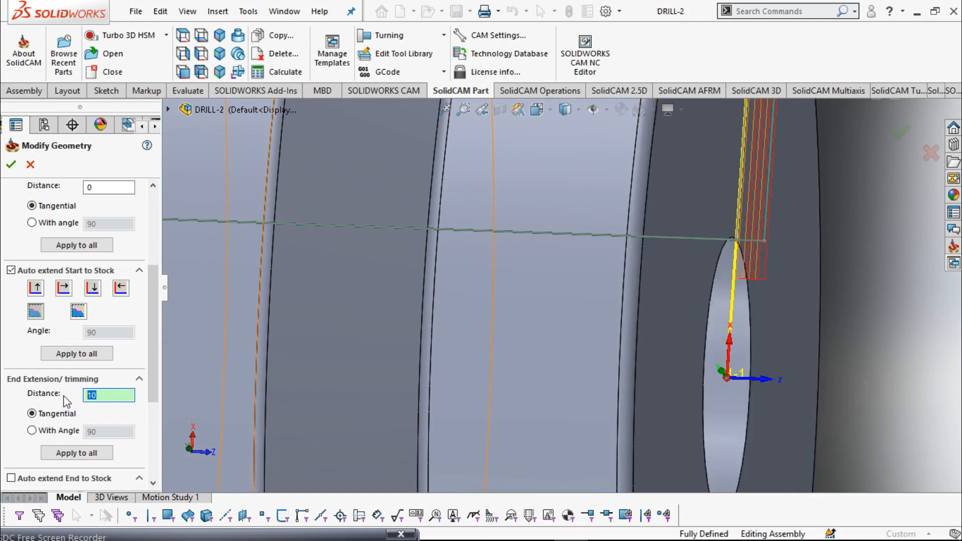
type("11")
left_click(11, 165)
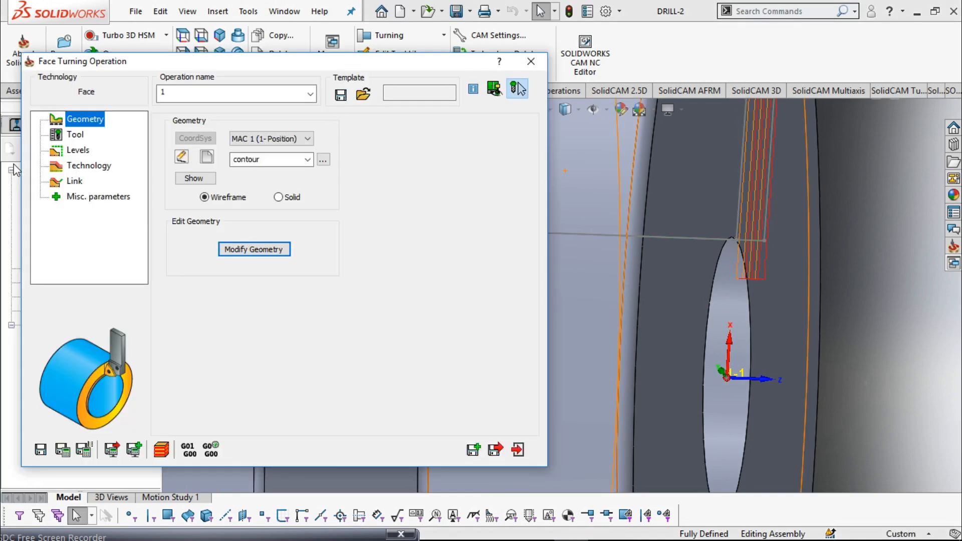
Save and calculate the operation with the extended contour, play its Turning simulation, and close the simulation
left_click(161, 450)
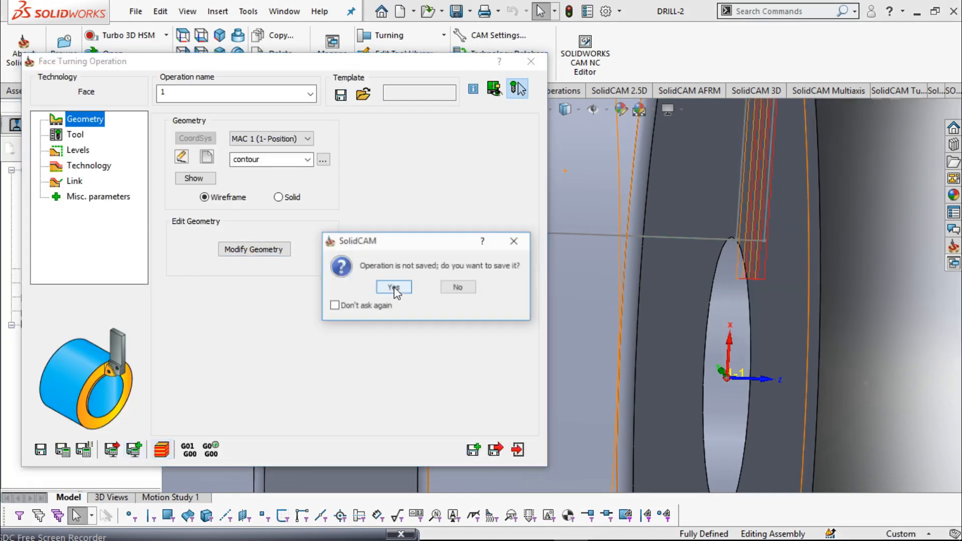
left_click(394, 288)
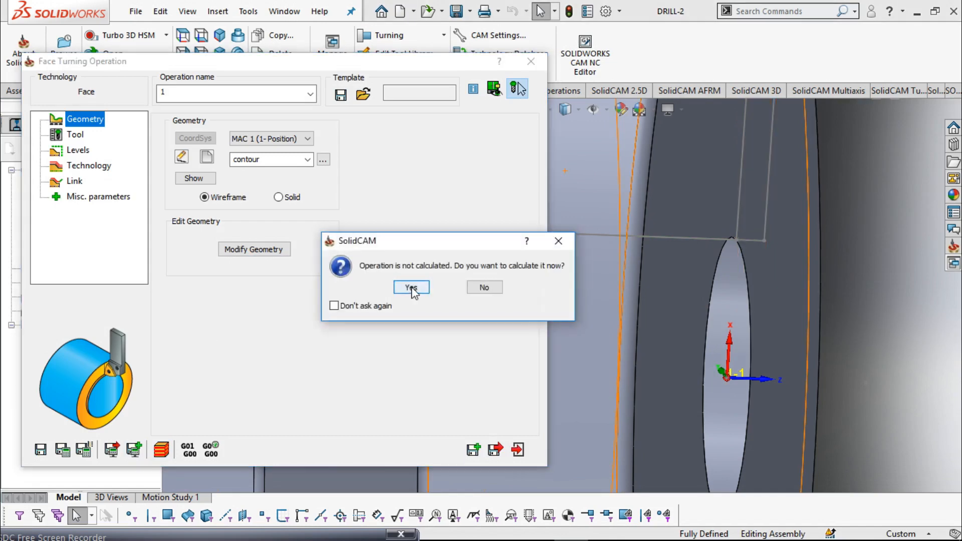
left_click(411, 288)
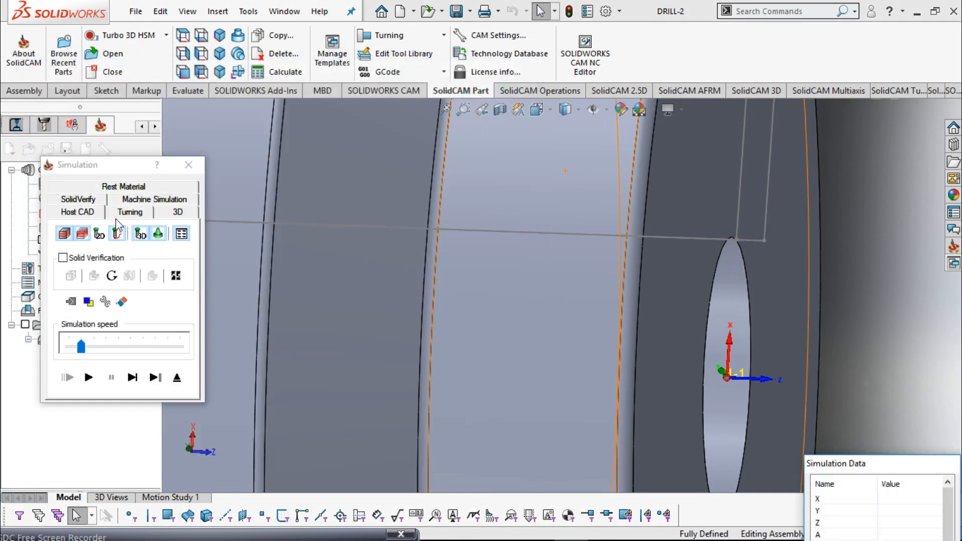
left_click(131, 213)
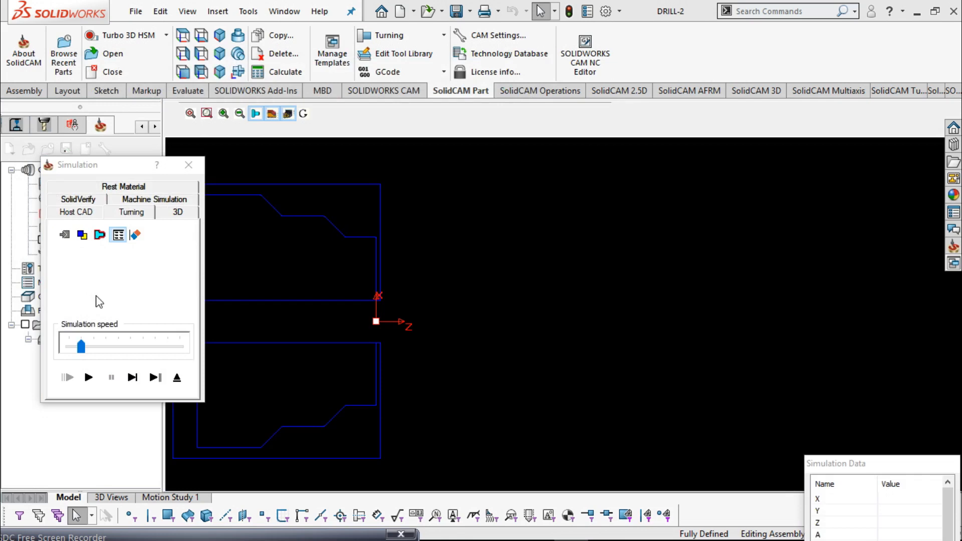
left_click(89, 378)
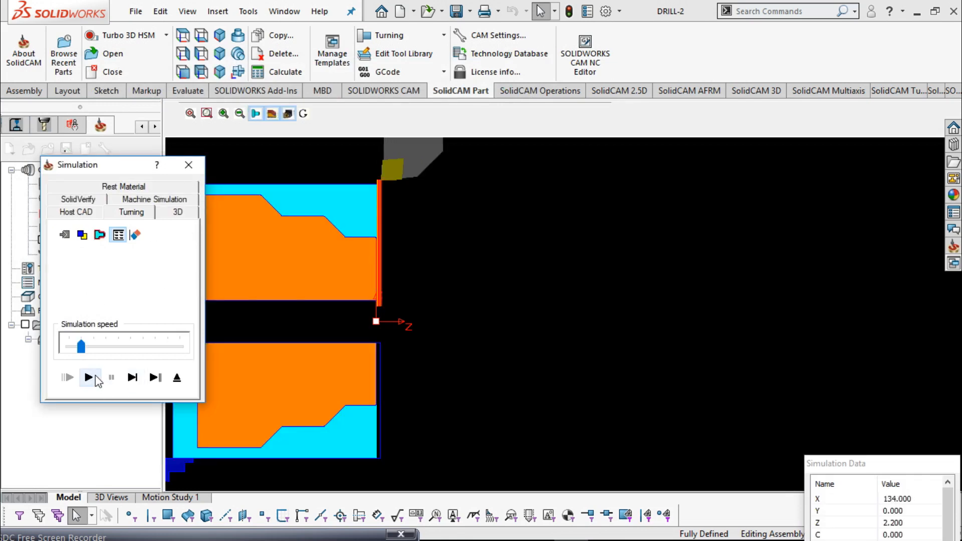
left_click(188, 164)
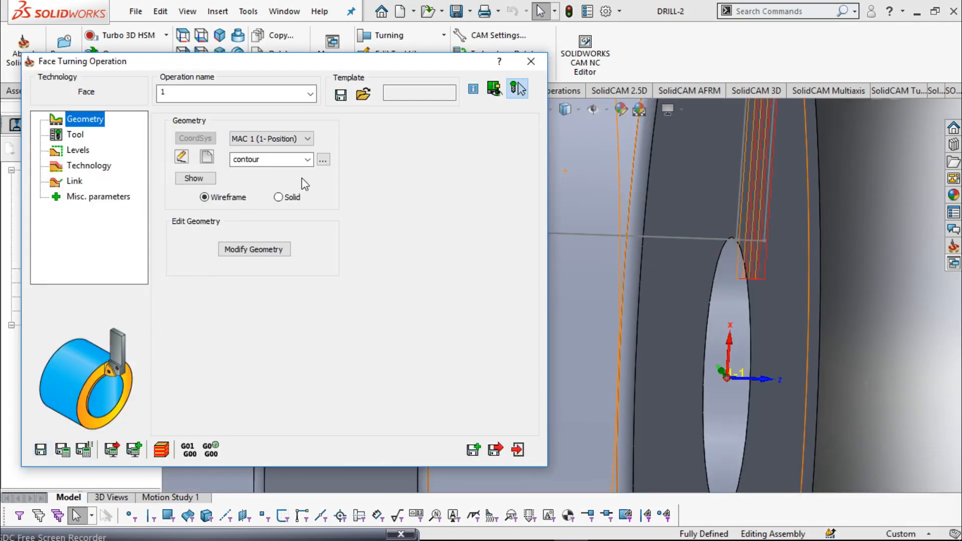
Check the contour's end extension, save and calculate the face turning operation, and inspect its toolpath at the bore
left_click(263, 254)
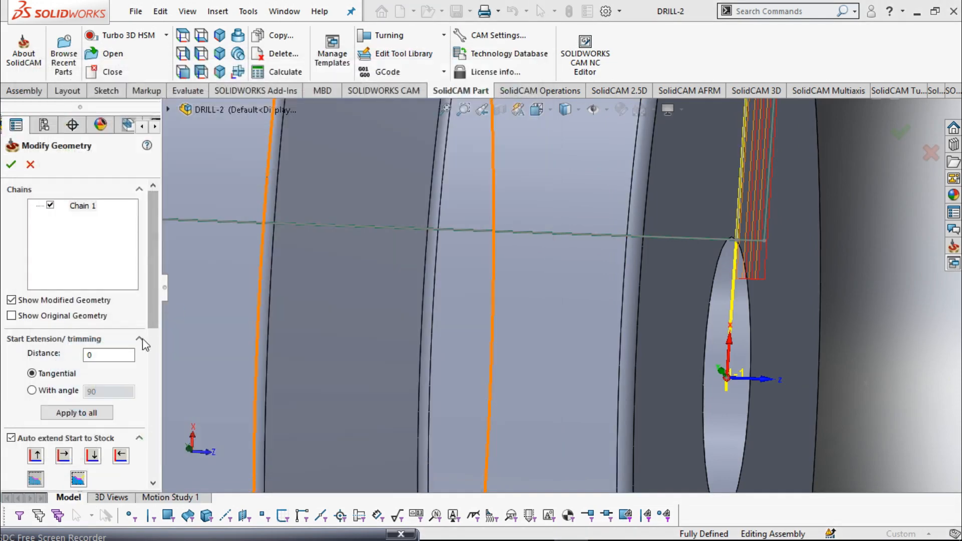
left_click_drag(152, 294, 166, 368)
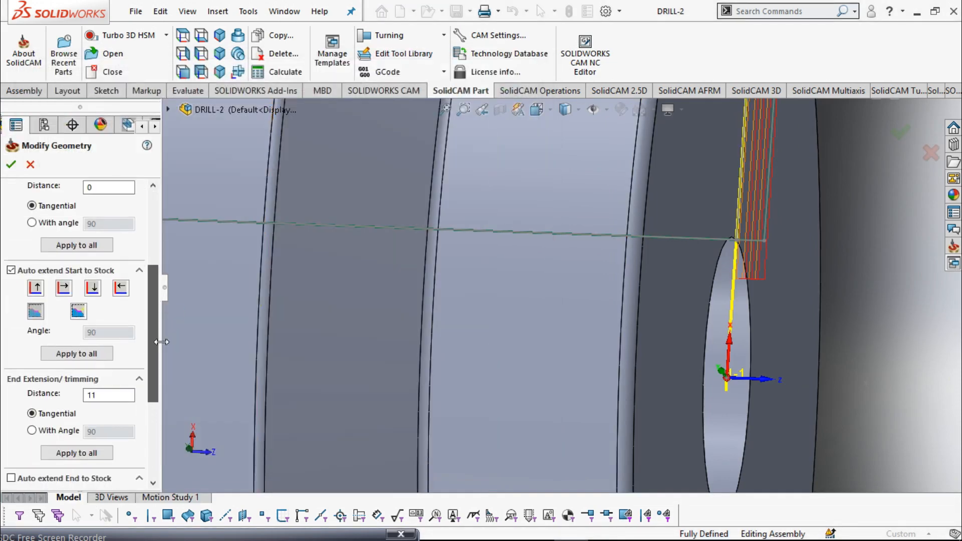
left_click(11, 164)
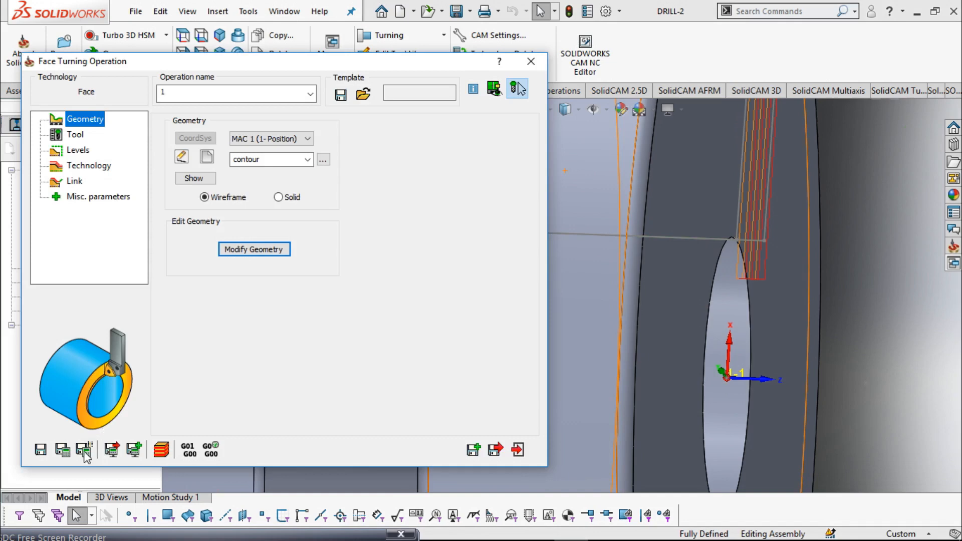
left_click(62, 450)
left_click(414, 287)
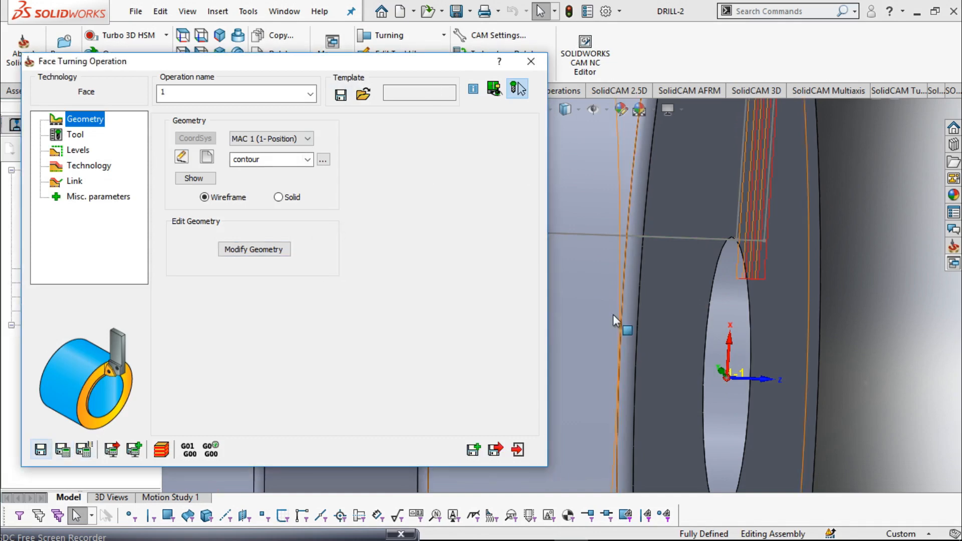
mouse_move(830, 259)
middle_mouse_down()
mouse_move(819, 259)
mouse_move(844, 257)
mouse_move(826, 256)
middle_mouse_up()
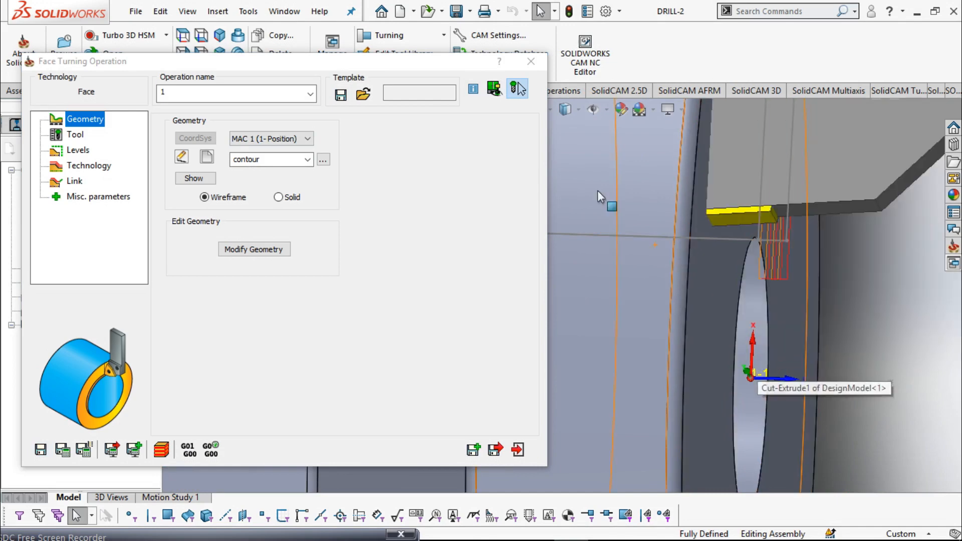
Close the face turning operation and set the cylinder stock's internal diameter to 0
left_click_drag(283, 64, 427, 53)
left_click(681, 49)
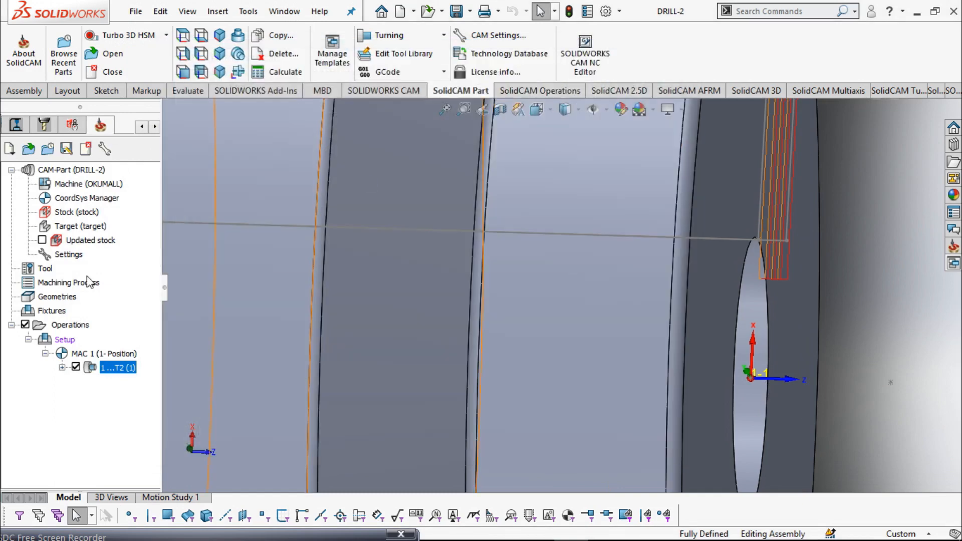
double_click(69, 212)
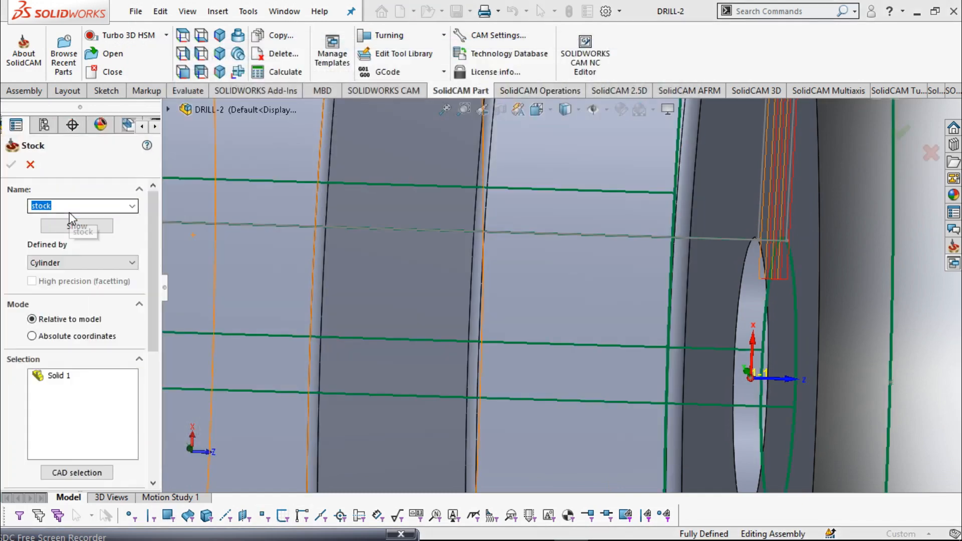
scroll(150, 248, "down", 1)
left_click_drag(149, 248, 151, 365)
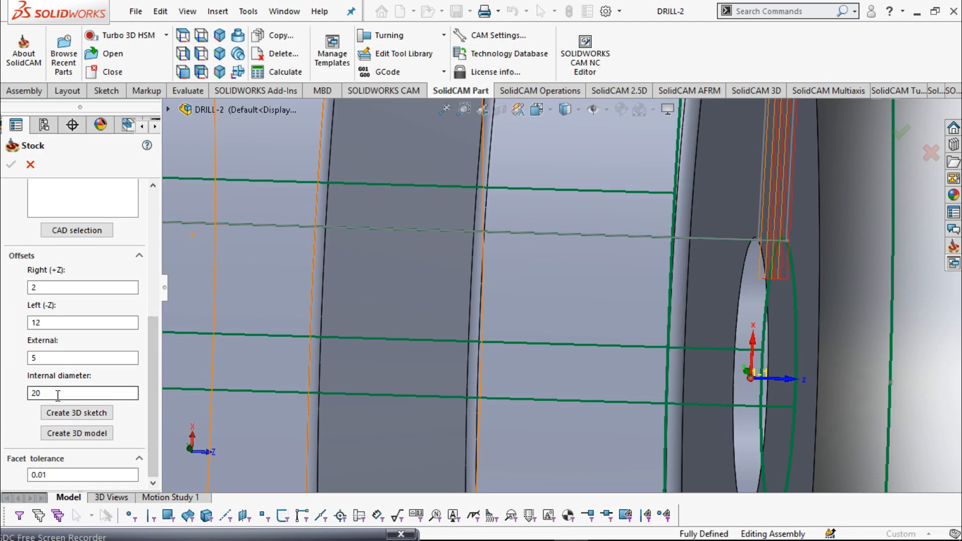
left_click_drag(58, 394, 2, 394)
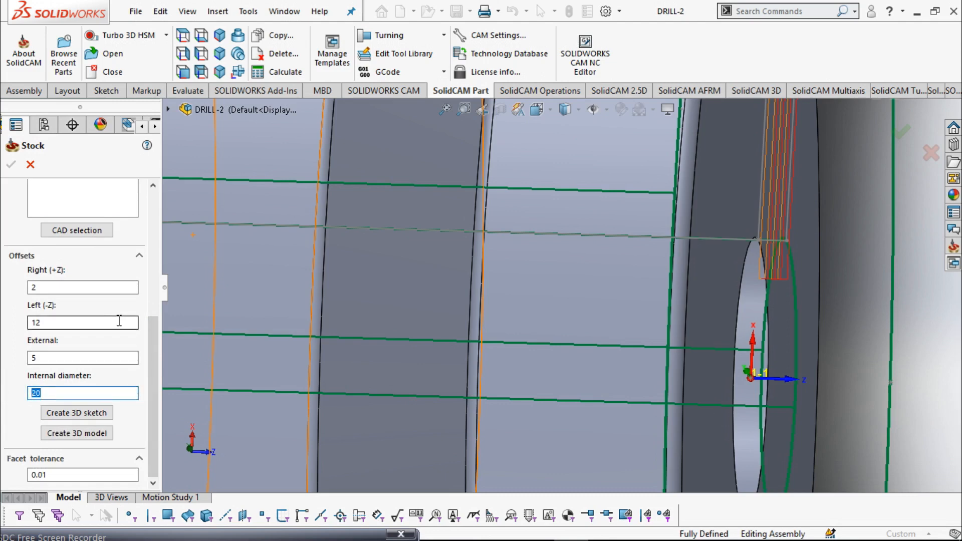
type("0")
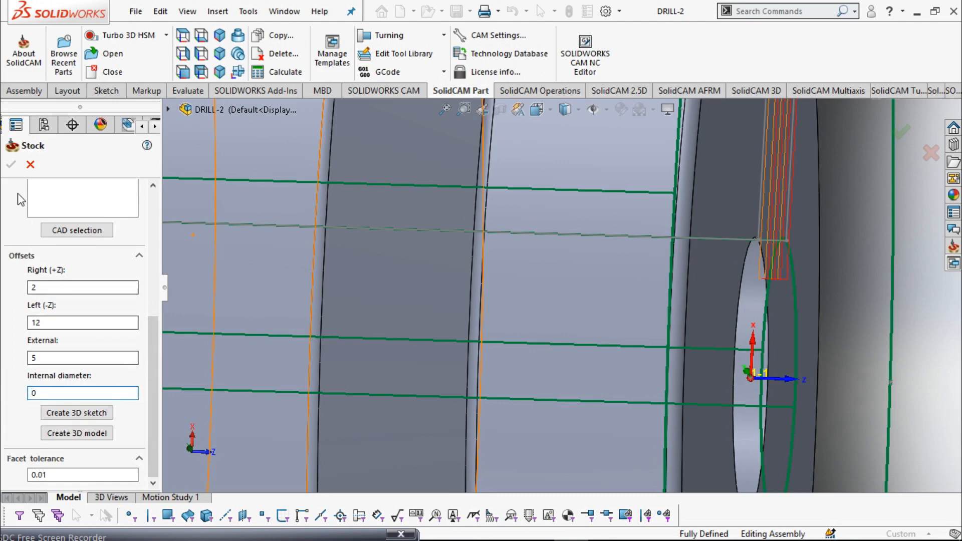
scroll(380, 295, "up", 5)
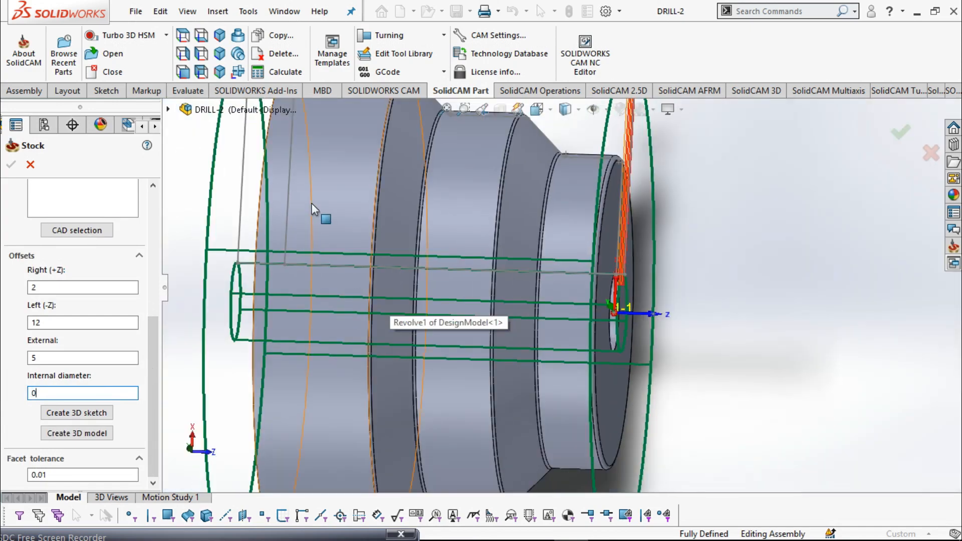
left_click(339, 229)
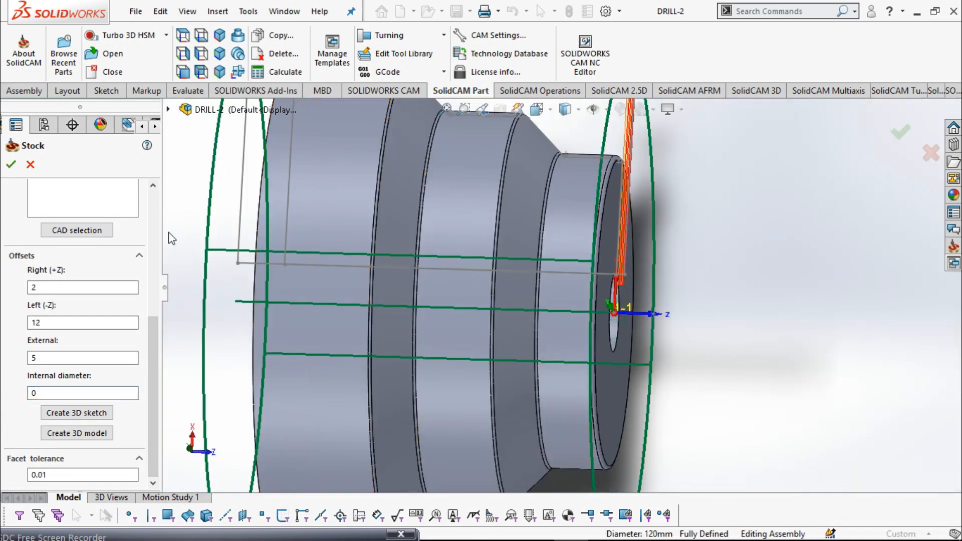
middle_click_drag(391, 273, 471, 280)
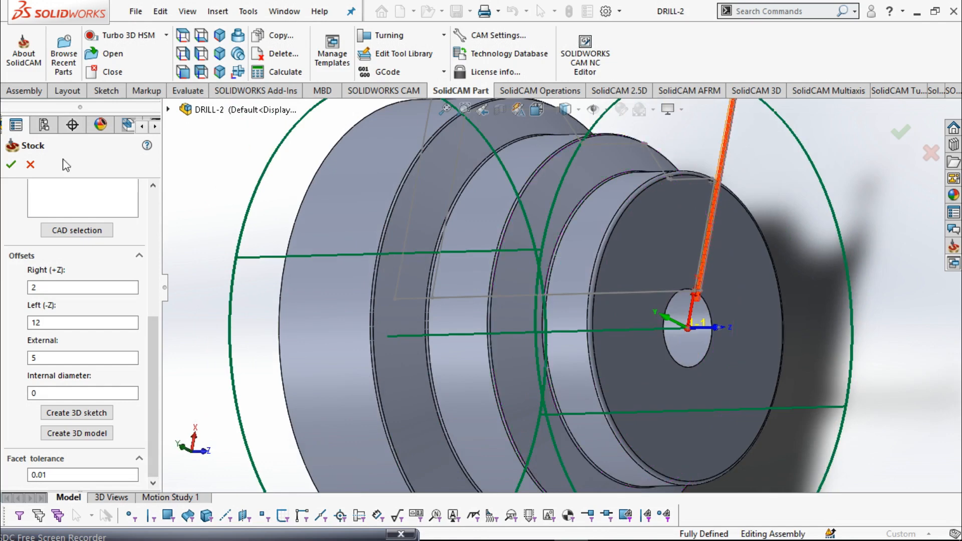
left_click(13, 165)
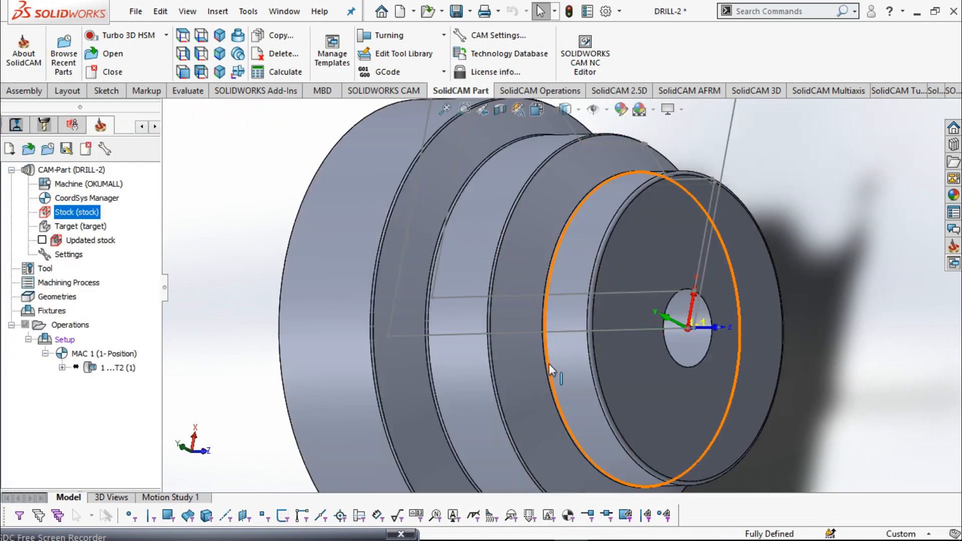
Reopen the face turning operation for editing, keeping the part's front face in view
mouse_move(623, 383)
middle_mouse_down()
mouse_move(703, 416)
mouse_move(569, 417)
middle_mouse_up()
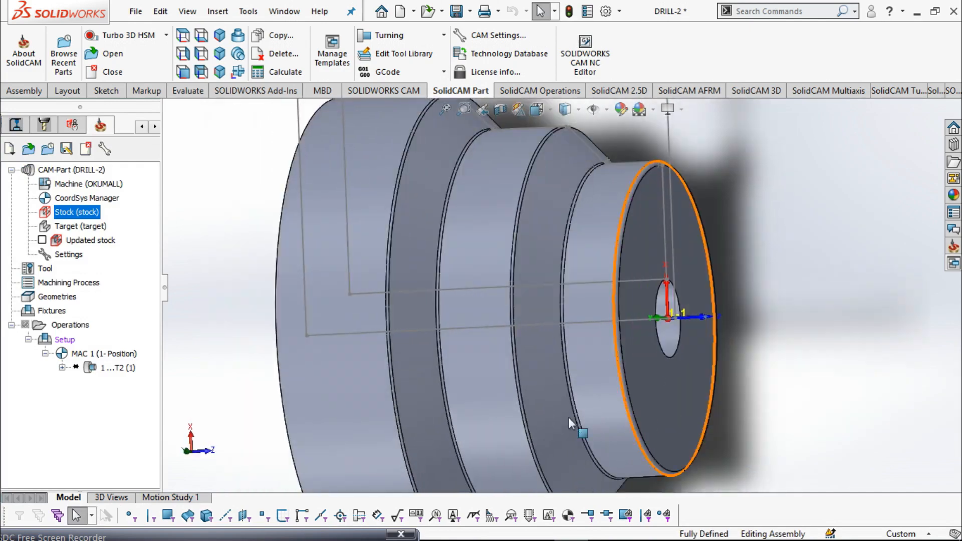
right_click(101, 371)
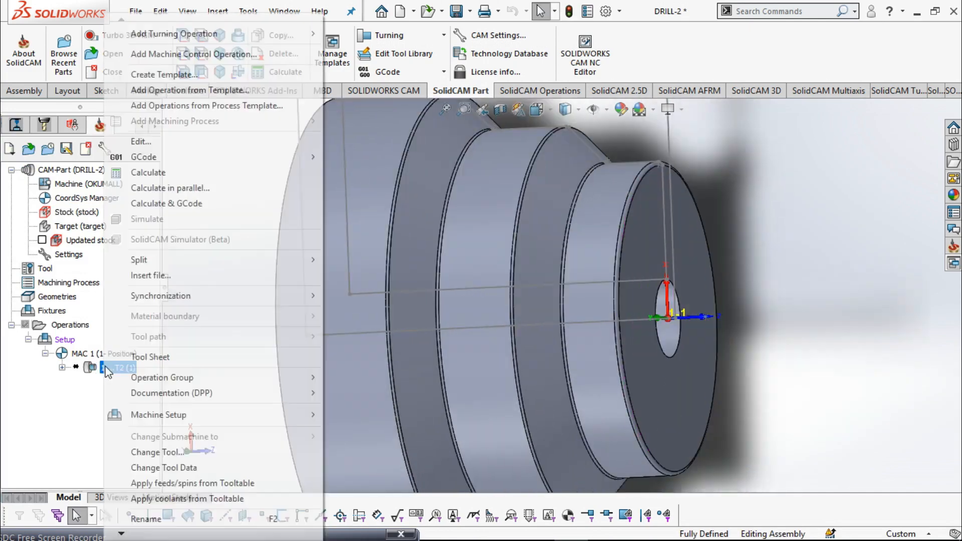
double_click(102, 370)
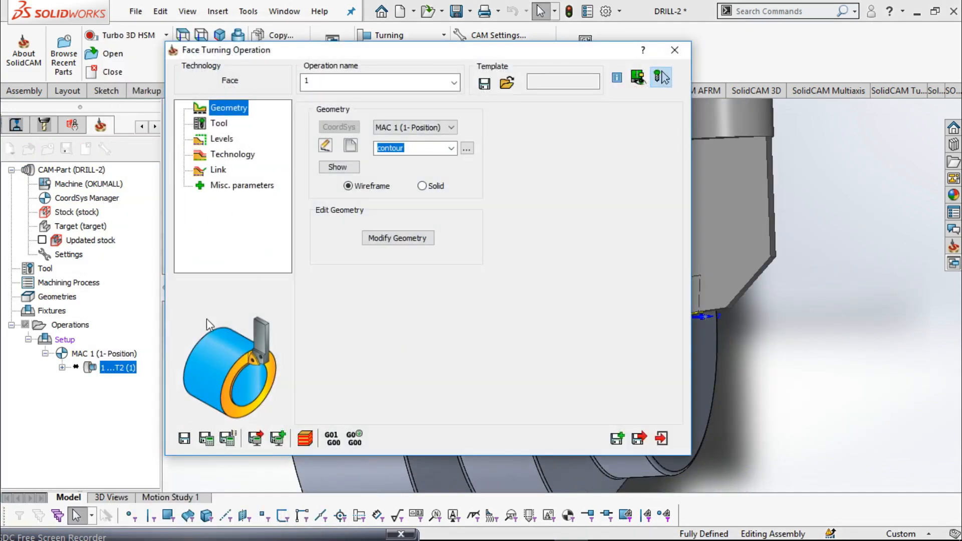
left_click_drag(520, 61, 371, 64)
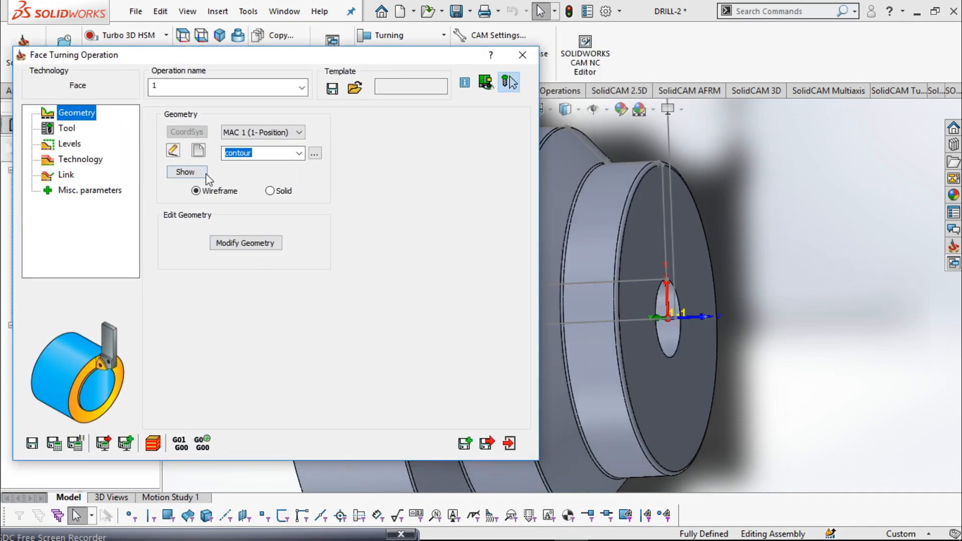
Review the contour chain of the face turning operation in Modify Geometry around the front face and bore, then accept it
left_click(242, 244)
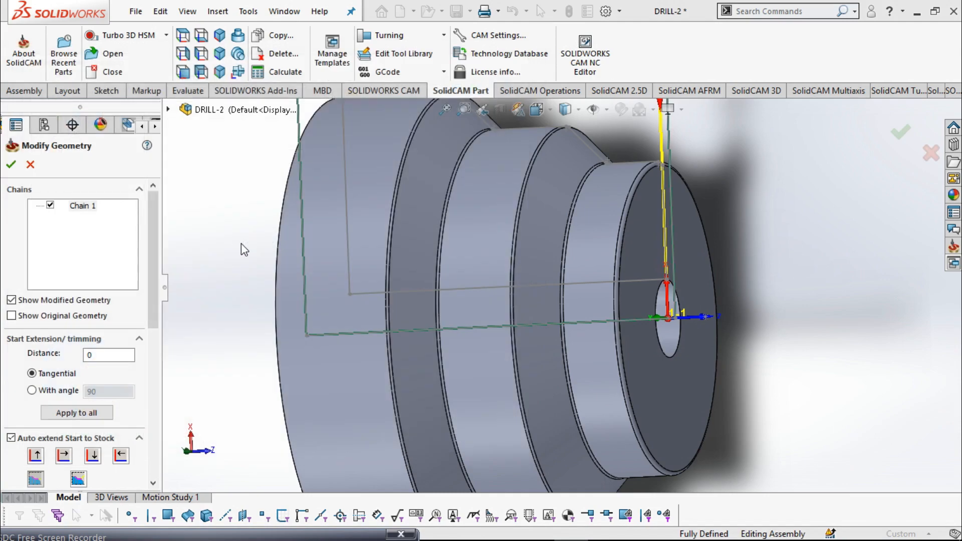
middle_click_drag(642, 332, 655, 313)
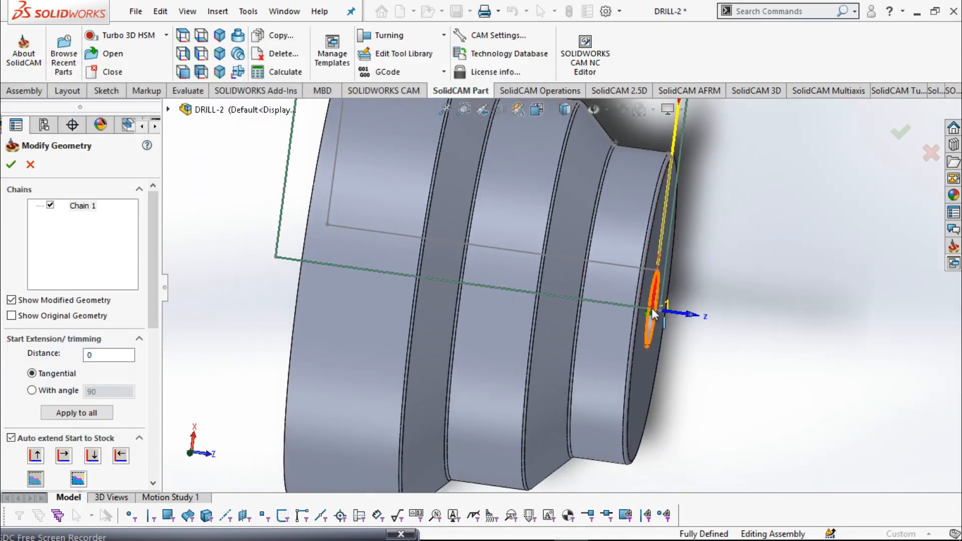
scroll(659, 266, "down", 4)
middle_click_drag(632, 354, 582, 359)
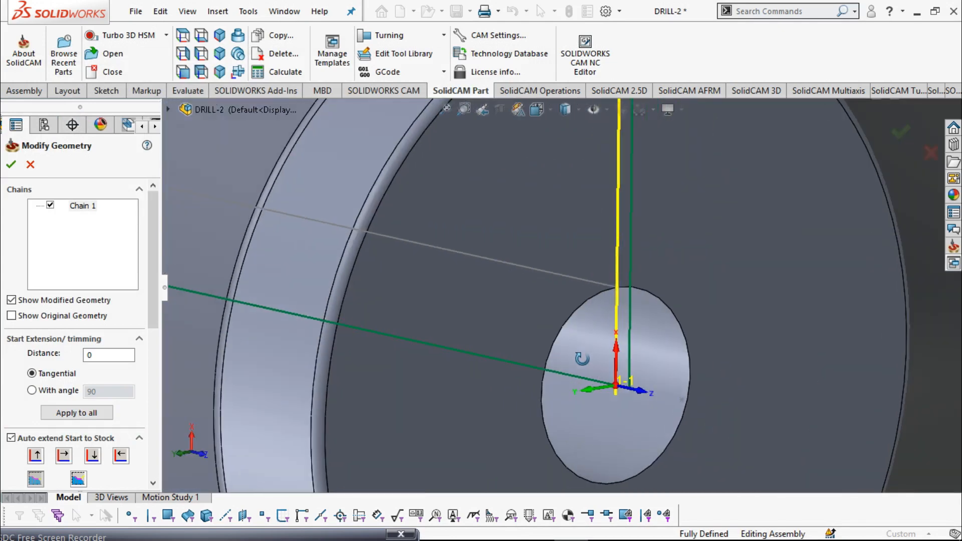
scroll(582, 359, "up", 4)
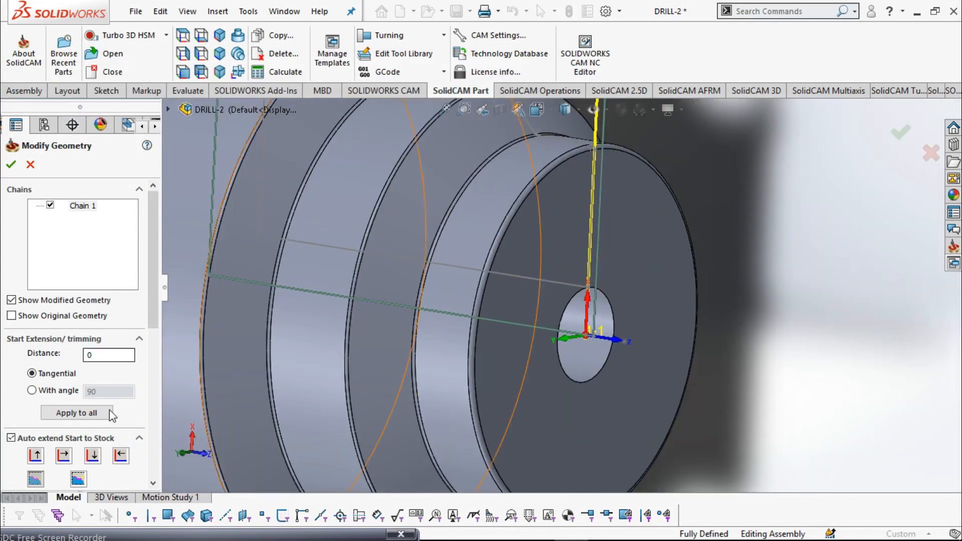
left_click(11, 163)
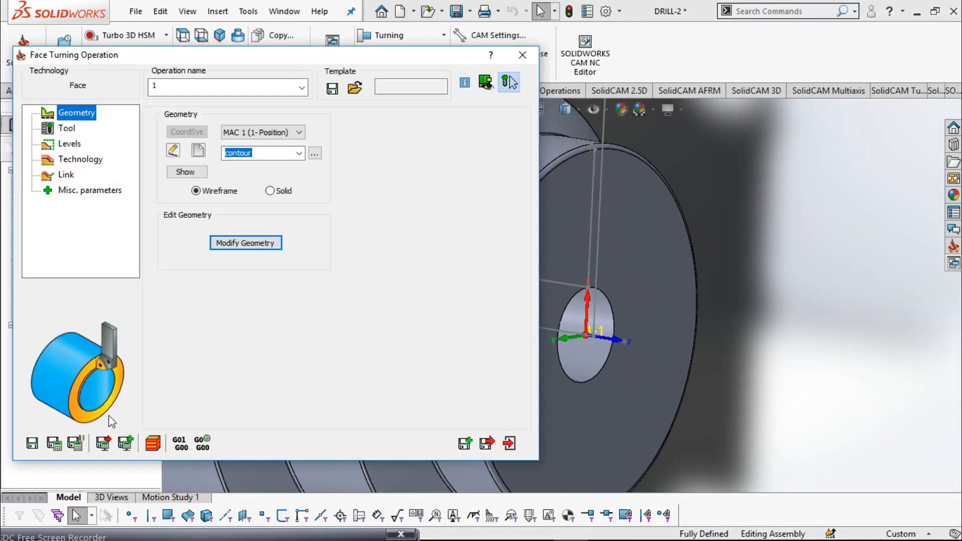
Save and calculate the face turning operation, then run its simulation in Turning mode
left_click(54, 444)
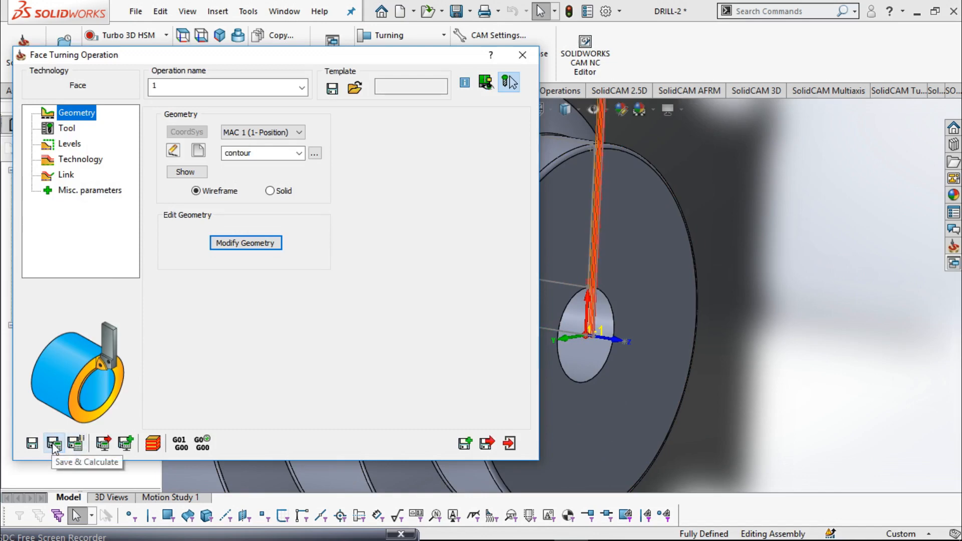
left_click(153, 443)
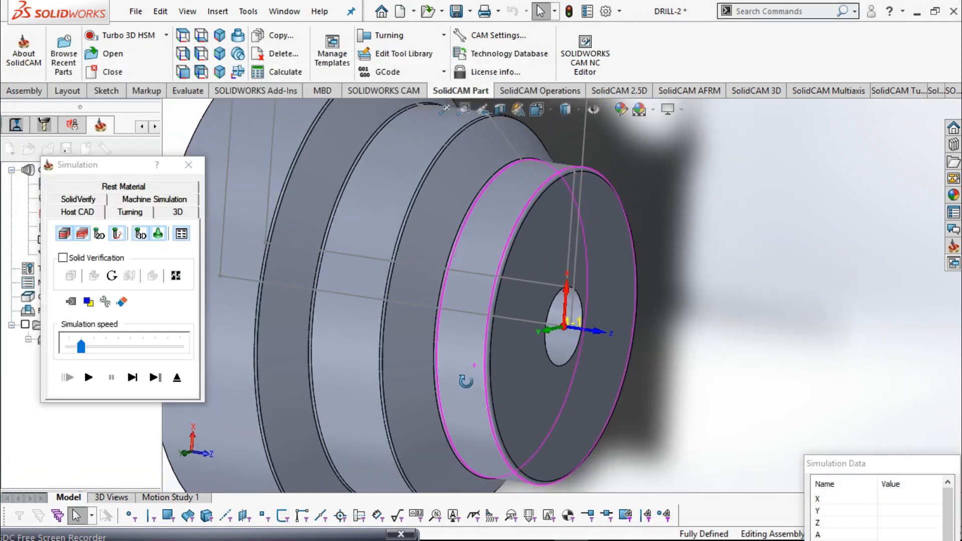
scroll(446, 308, "down", 2)
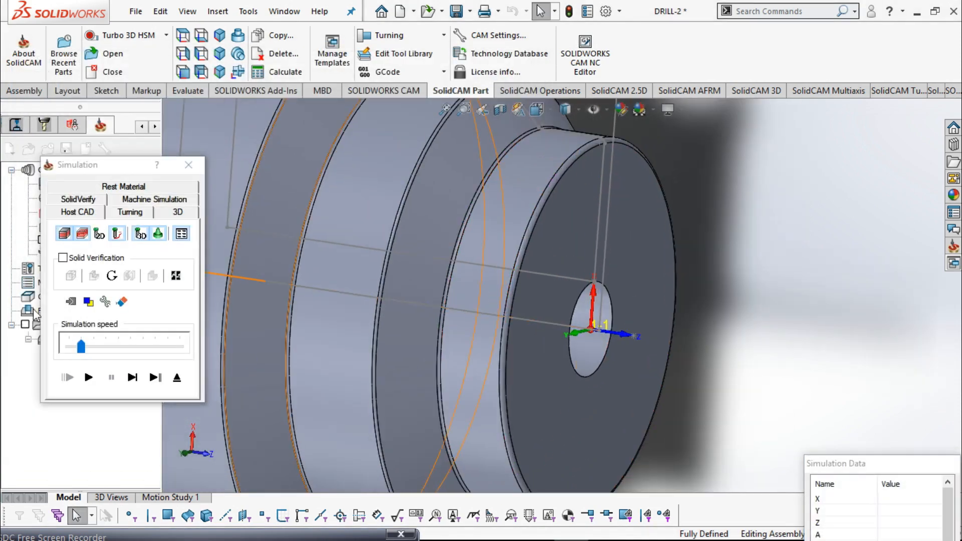
left_click(135, 213)
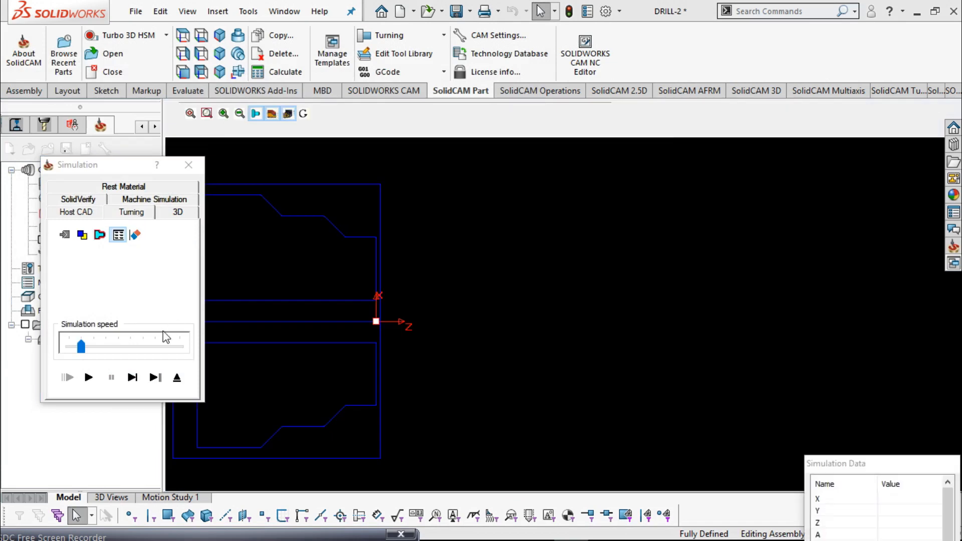
left_click(156, 381)
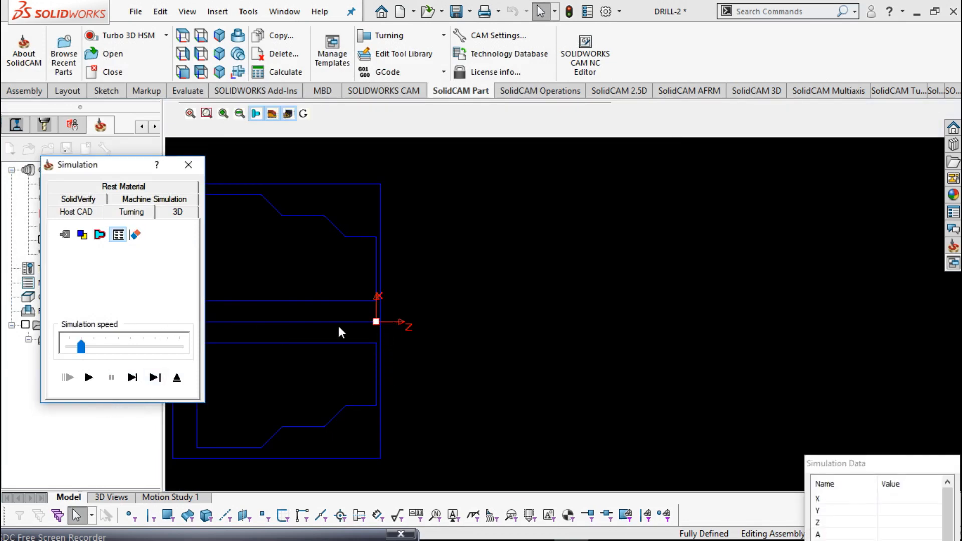
left_click(89, 380)
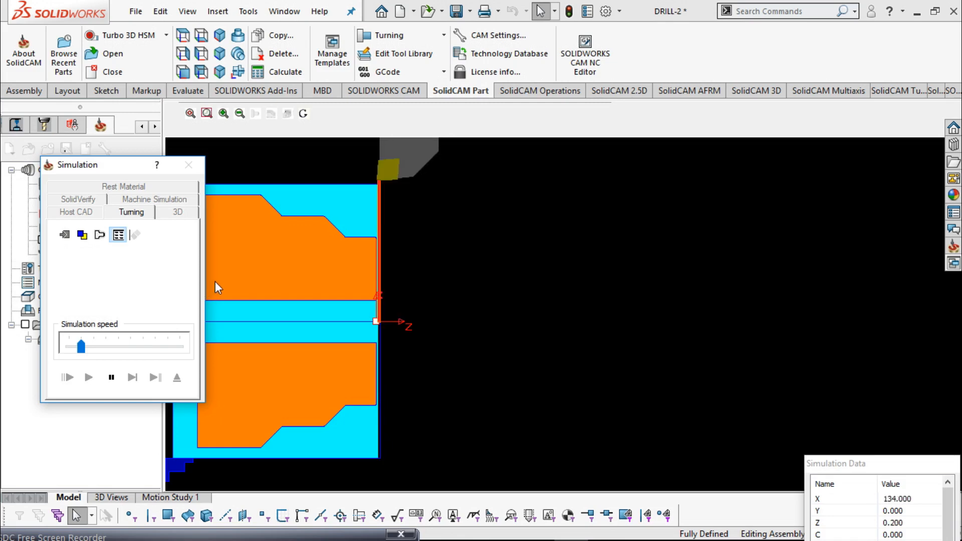
Examine the simulated roughing passes at the part's front face, then close the simulation
scroll(340, 240, "down", 5)
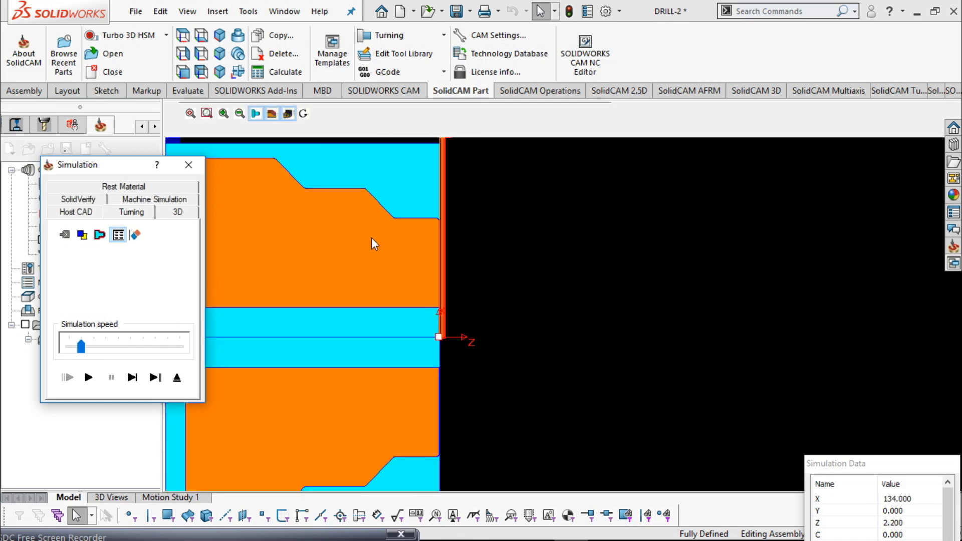
scroll(590, 235, "down", 2)
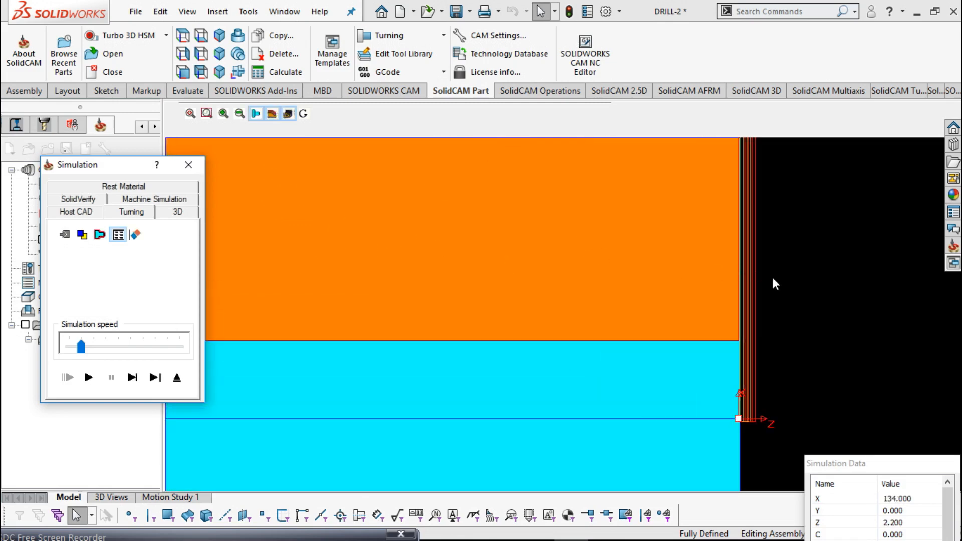
scroll(782, 290, "down", 1)
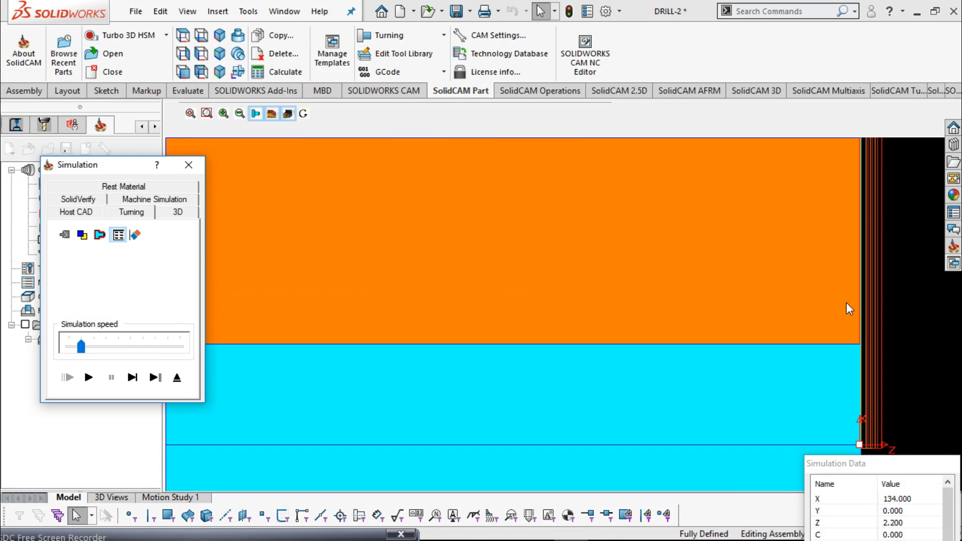
middle_click_drag(906, 328, 642, 339)
scroll(728, 335, "down", 1)
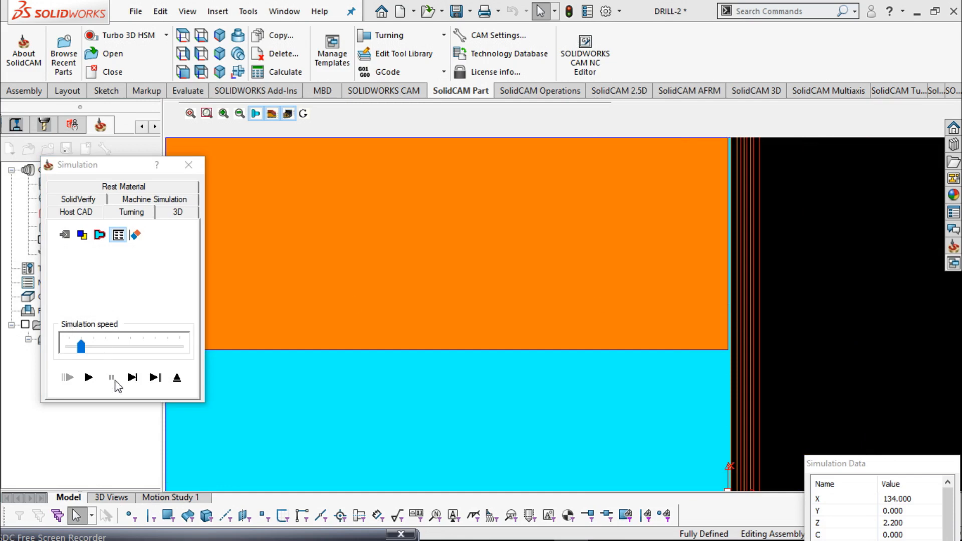
left_click(190, 165)
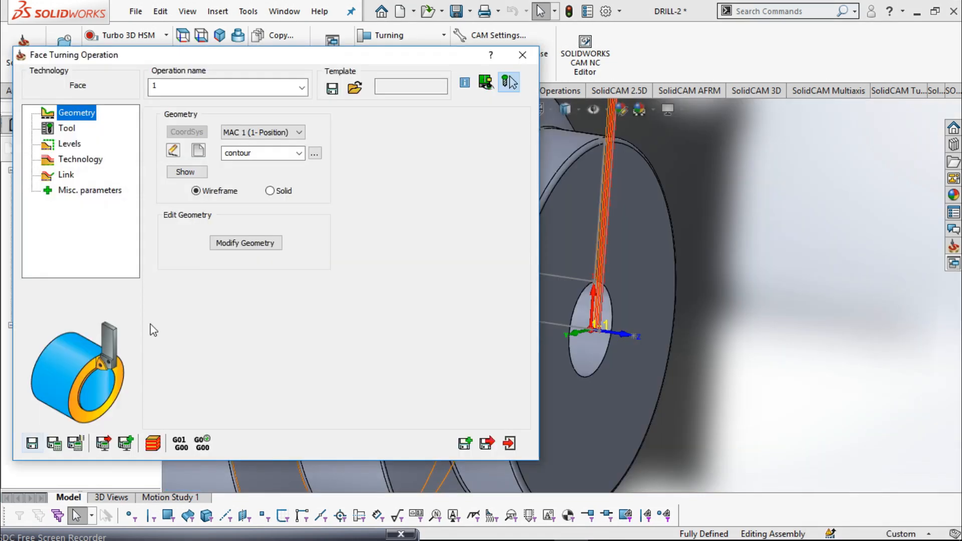
Enable the Finish pass in the face operation's technology settings, then save and calculate it
left_click(80, 160)
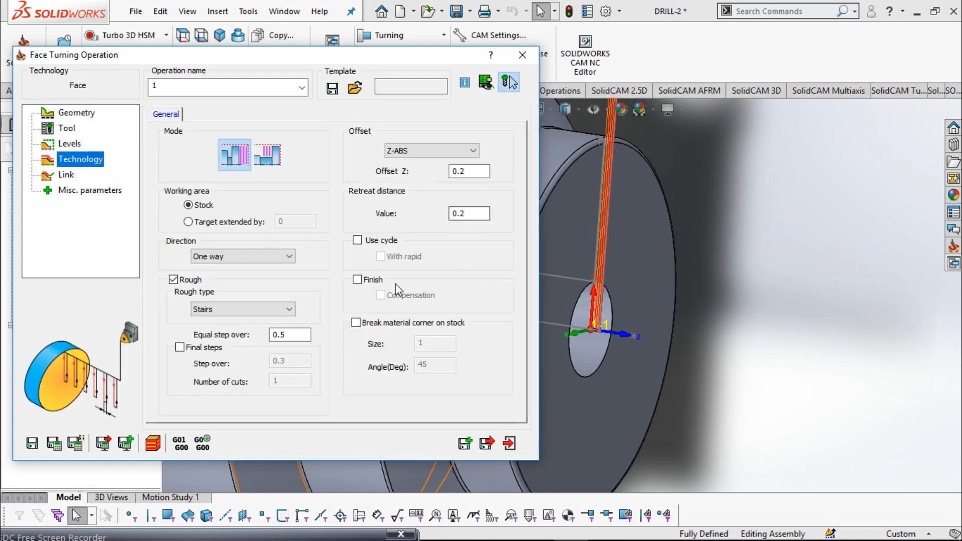
left_click(357, 280)
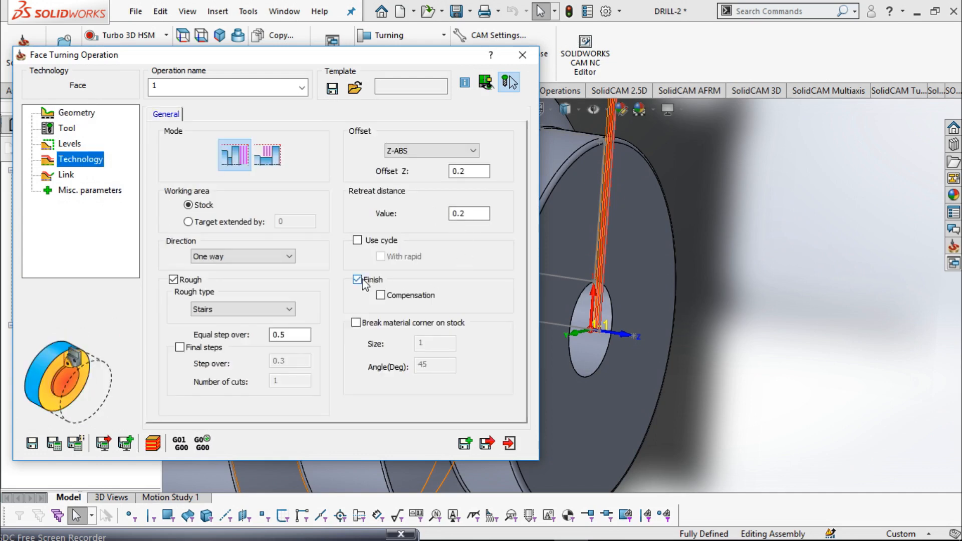
left_click(58, 446)
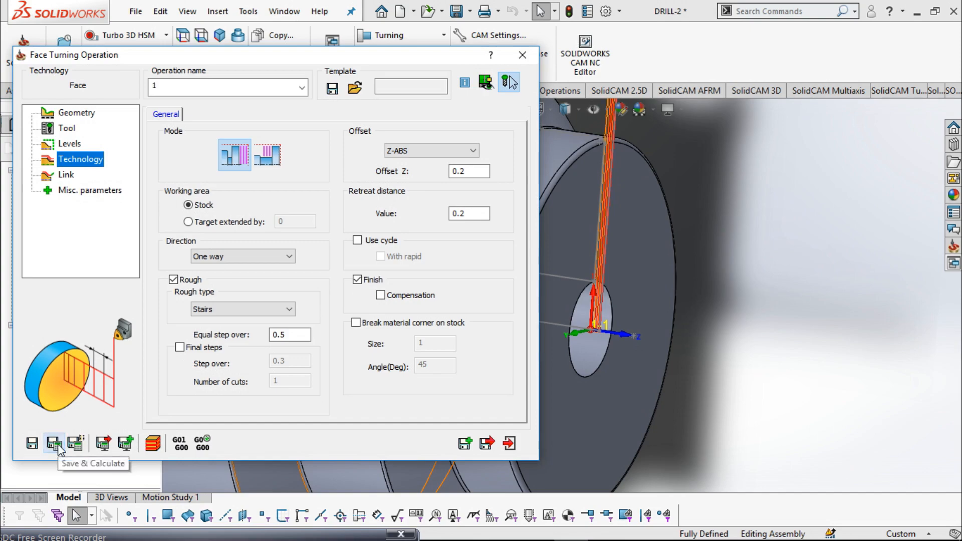
Simulate the recalculated face operation in Host CAD mode and again in Turning mode
left_click(157, 446)
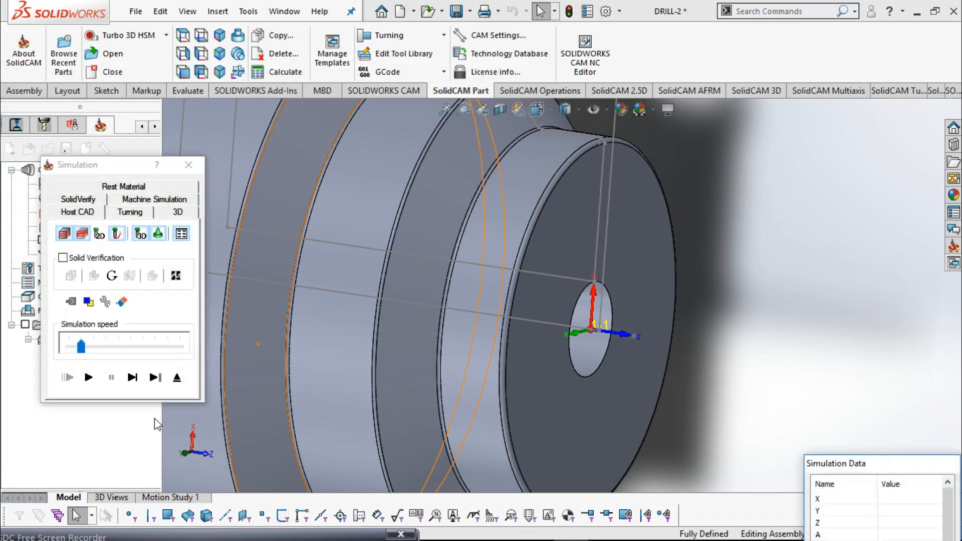
left_click(89, 378)
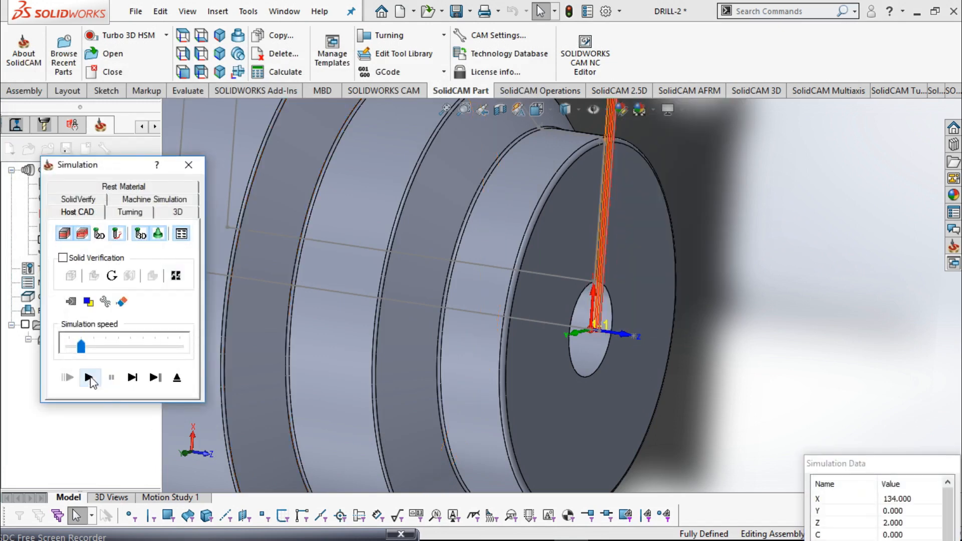
left_click(131, 212)
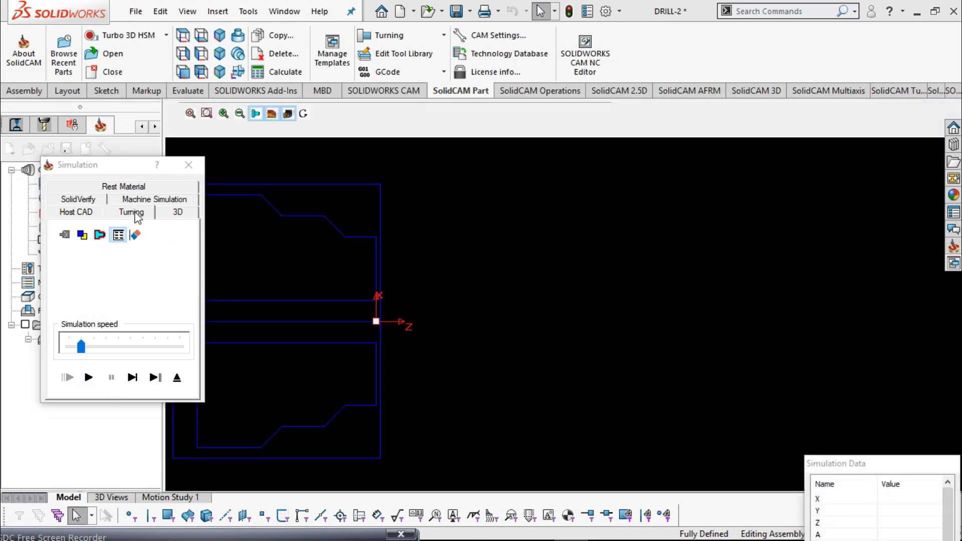
left_click(89, 379)
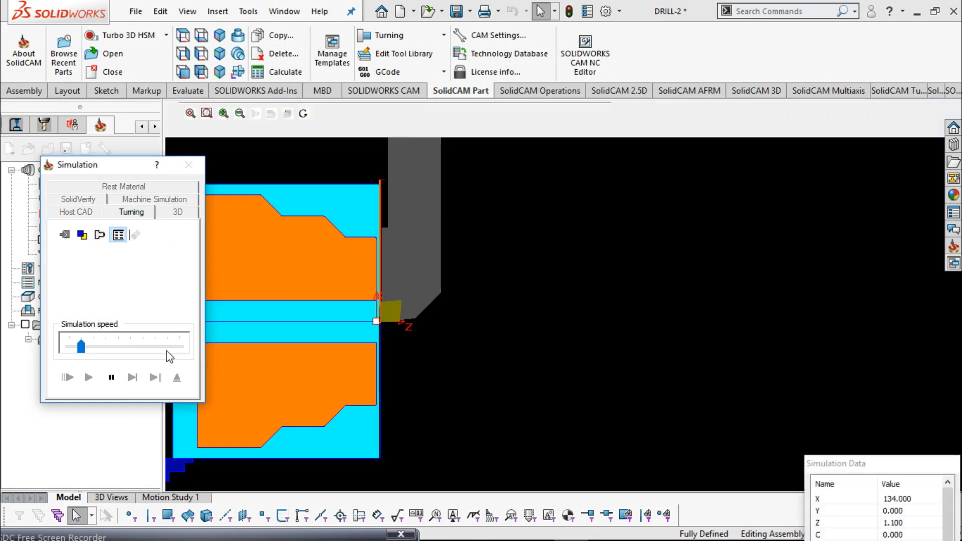
Examine the facing and finishing passes at the front face down to the spindle axis, then close the simulation and the operation
scroll(211, 321, "up", 3)
scroll(446, 201, "up", 5)
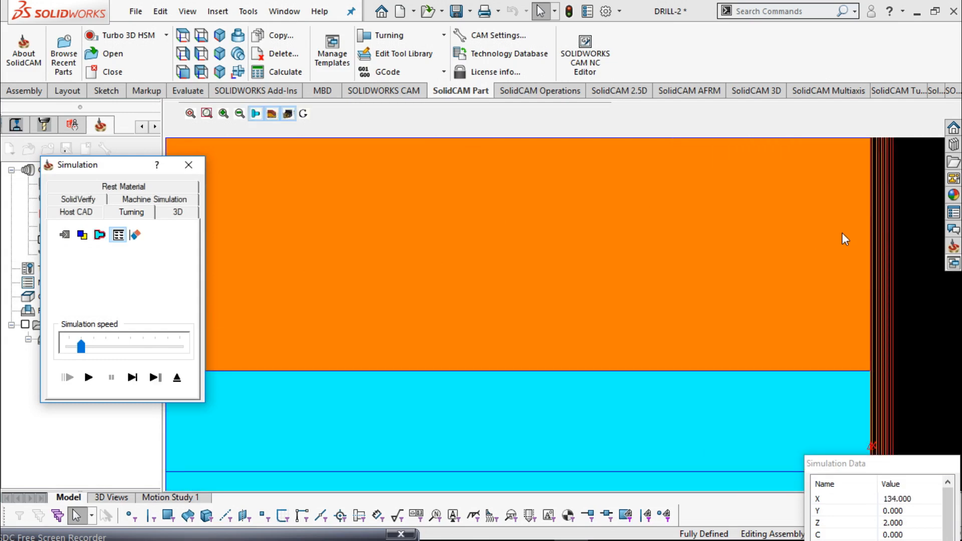
middle_click_drag(854, 258, 595, 306)
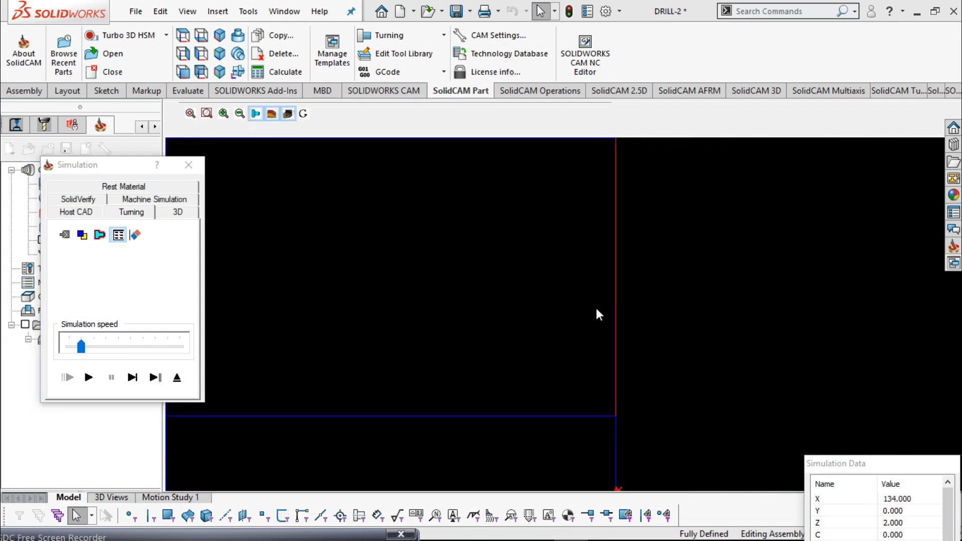
scroll(644, 292, "up", 1)
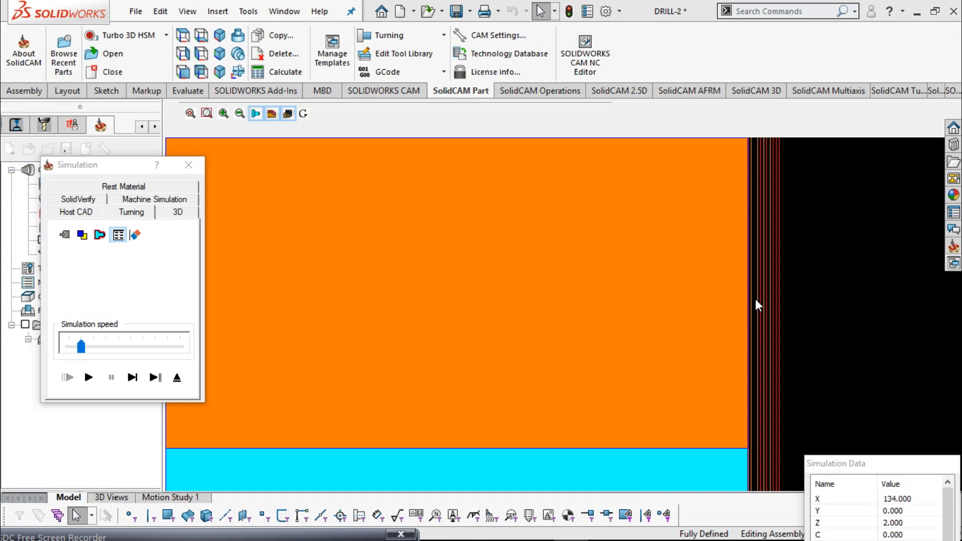
middle_click_drag(744, 397, 643, 199)
scroll(653, 382, "up", 2)
middle_click_drag(867, 327, 630, 301)
scroll(630, 300, "up", 1)
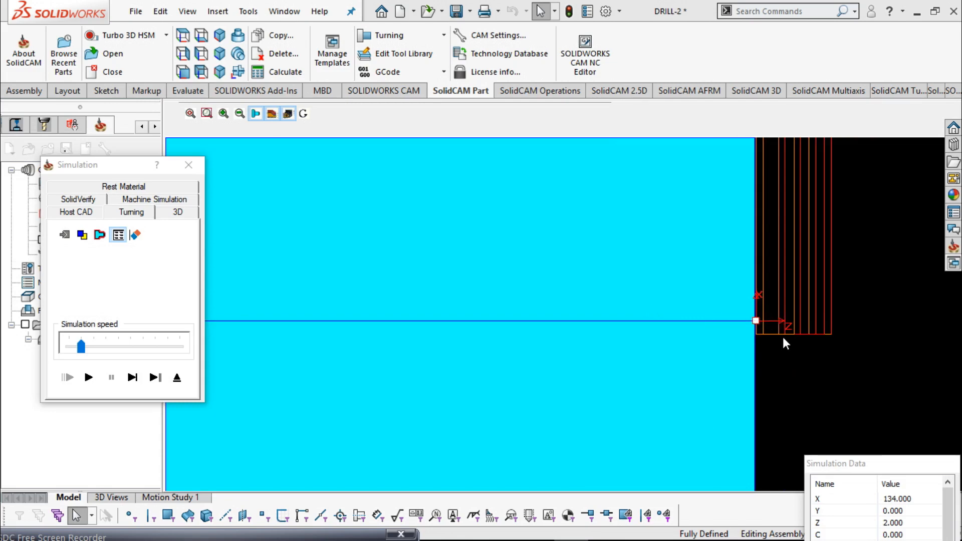
scroll(783, 337, "down", 3)
left_click(186, 165)
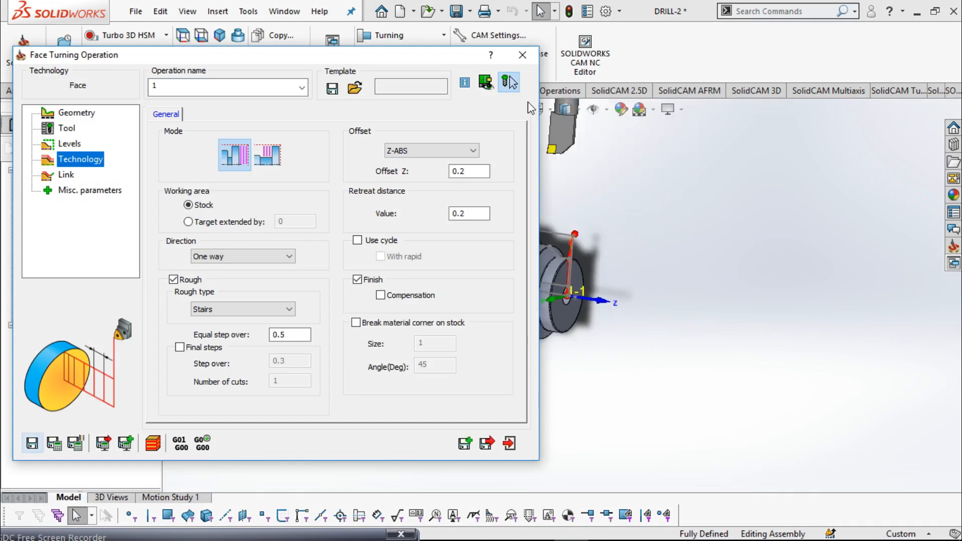
left_click(523, 55)
Add a Turning operation for MAC 1 (1- Position) and start defining a new wireframe geometry for it
middle_click_drag(625, 343, 634, 367)
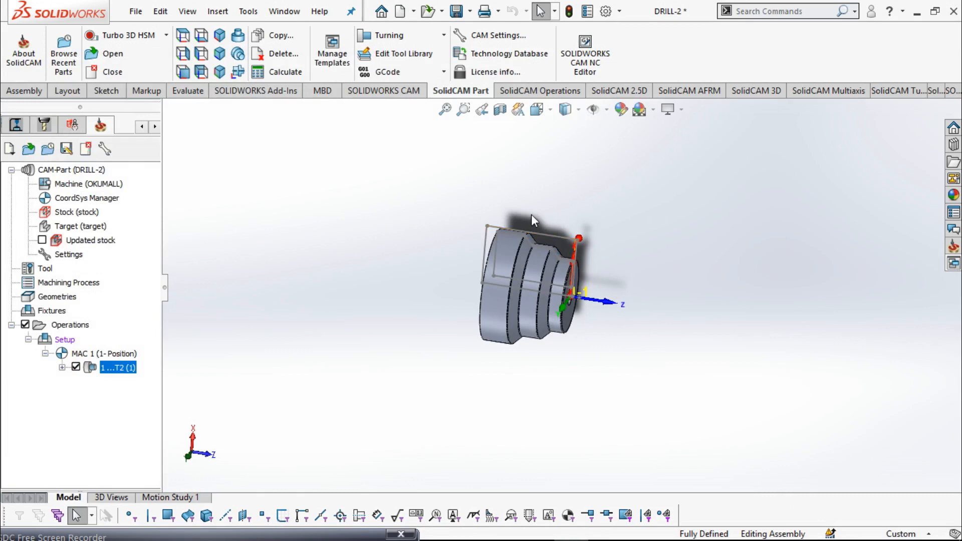
left_click(444, 35)
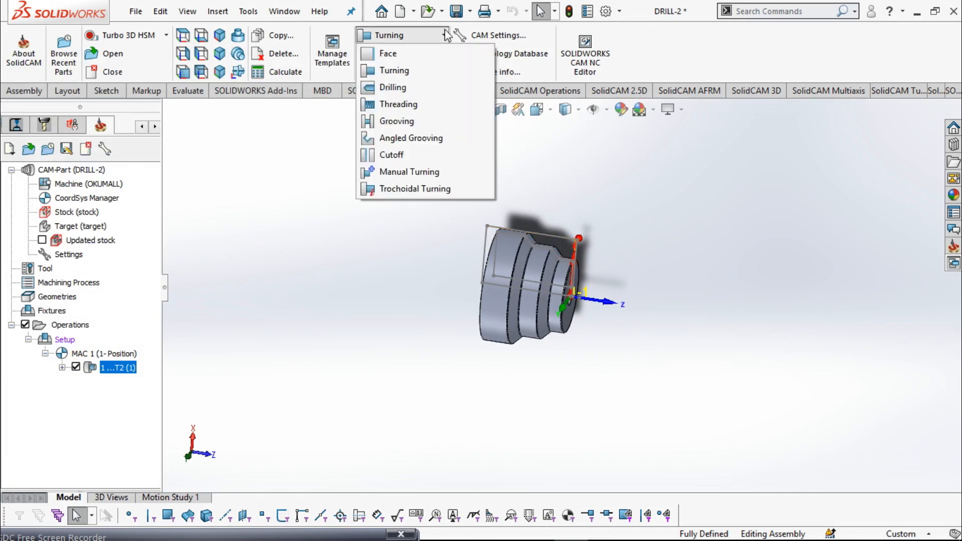
left_click(392, 71)
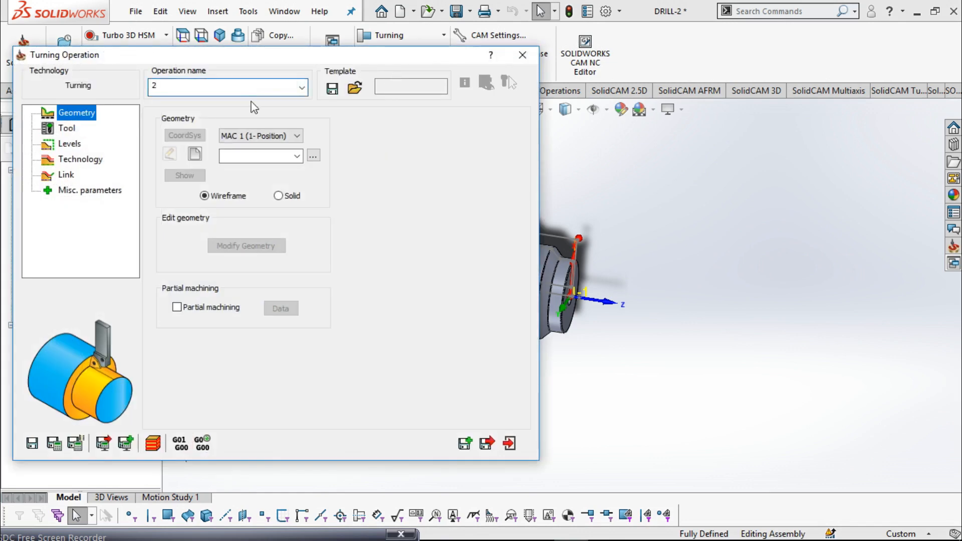
left_click(193, 154)
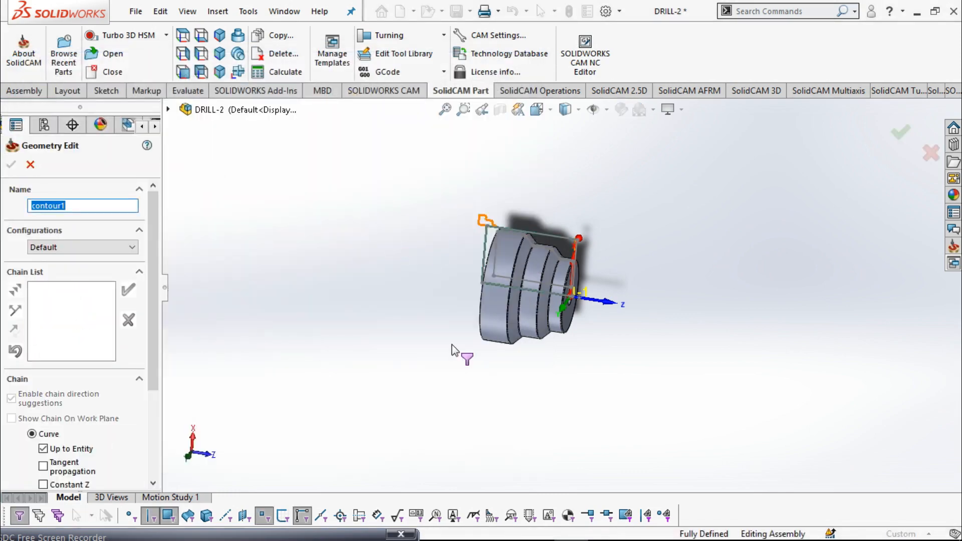
Define geometry contour1 as a chain from the 1 mm front-edge fillet to the outer line of the largest diameter, and accept it
scroll(597, 266, "down", 8)
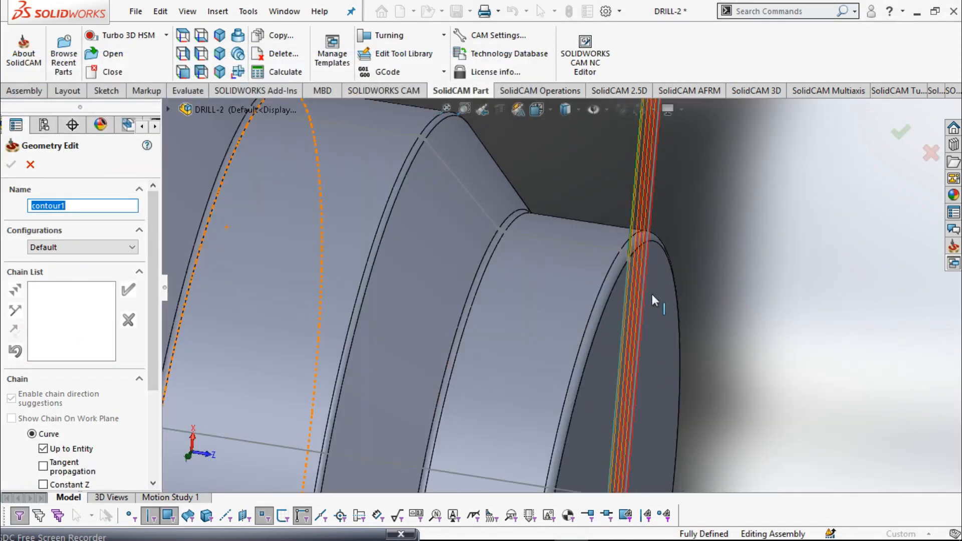
scroll(623, 265, "down", 4)
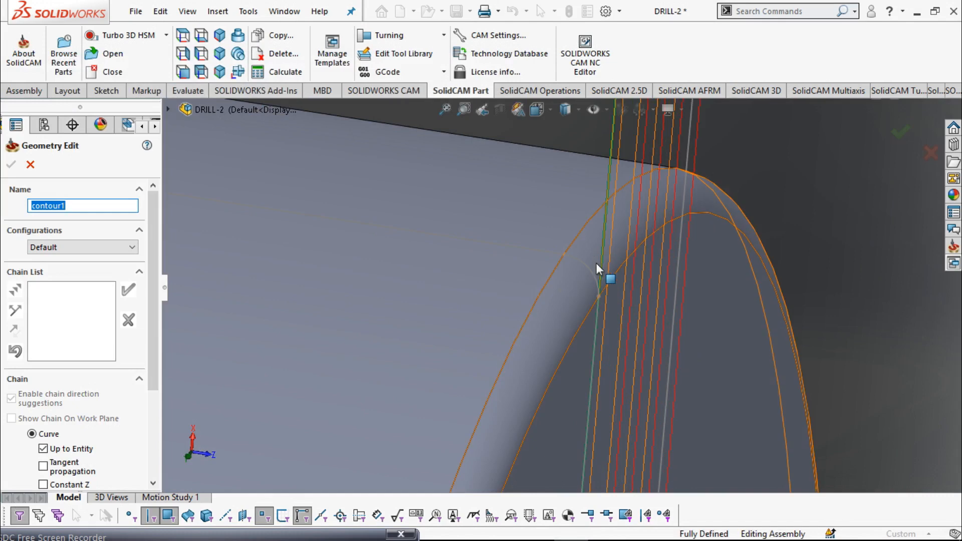
scroll(597, 264, "down", 2)
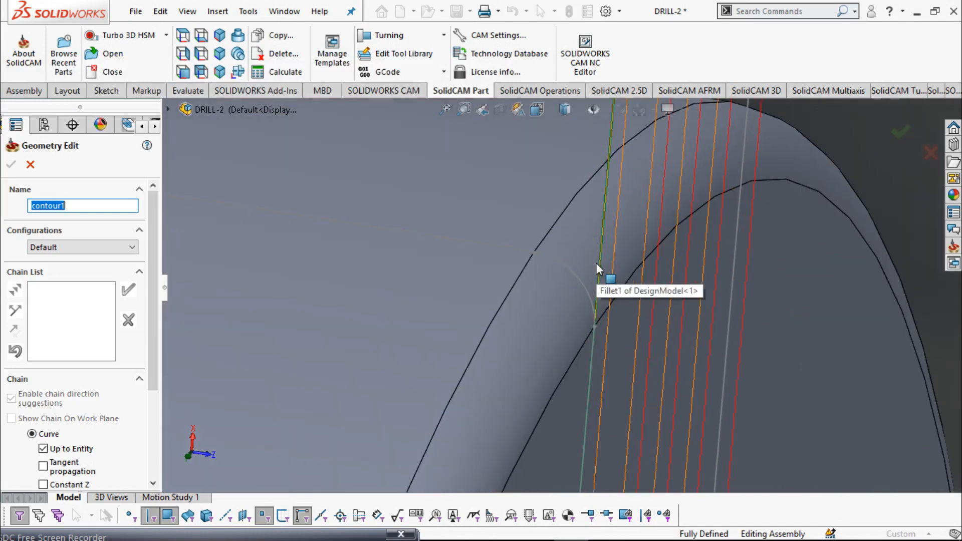
left_click(589, 296)
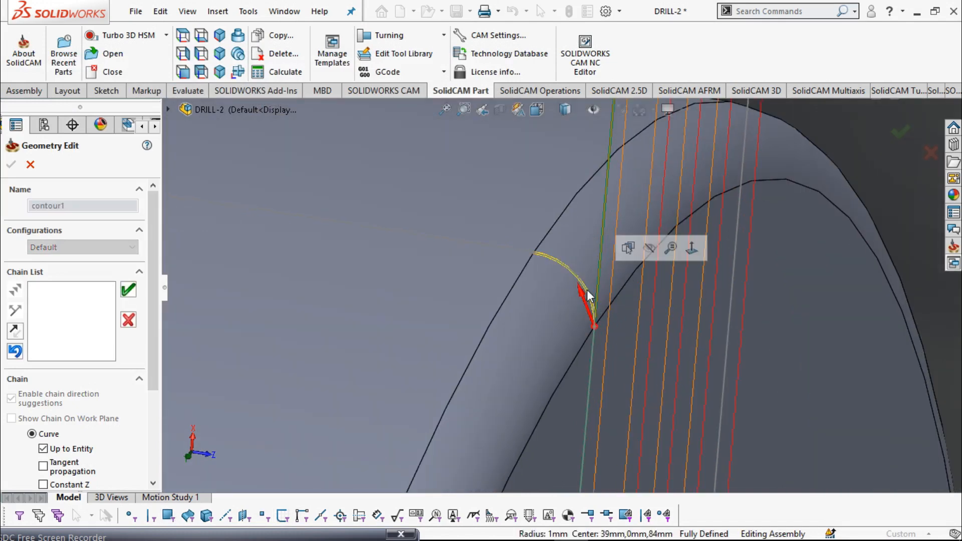
scroll(486, 261, "up", 10)
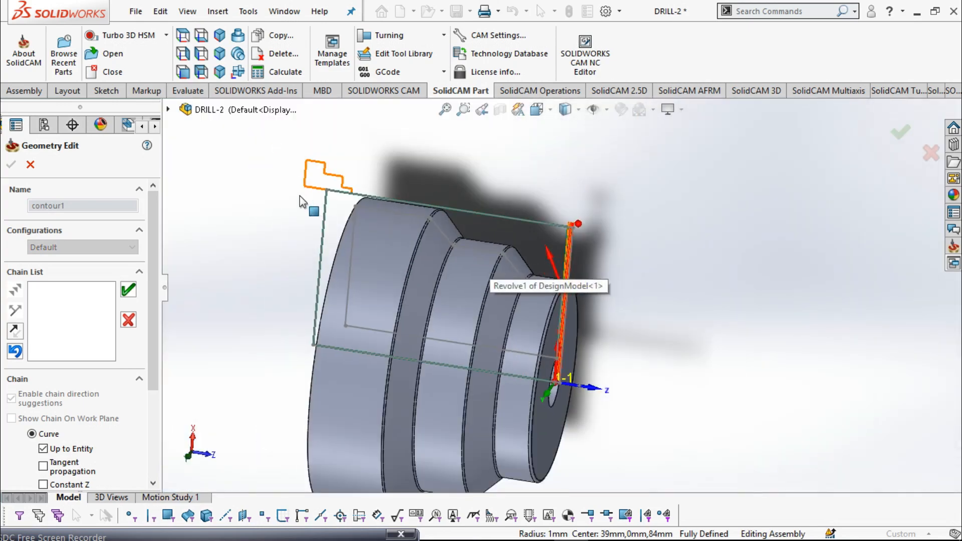
scroll(385, 191, "down", 2)
scroll(542, 267, "down", 4)
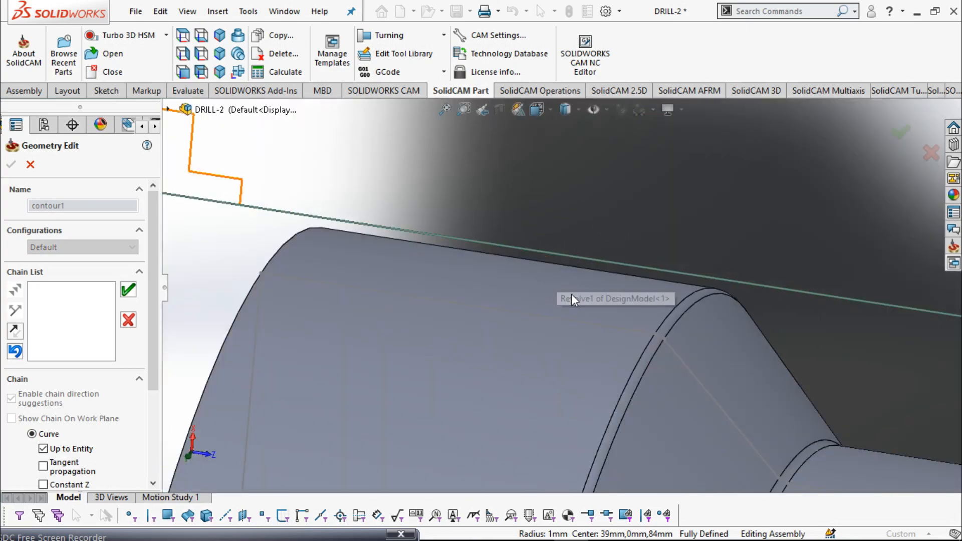
left_click(555, 320)
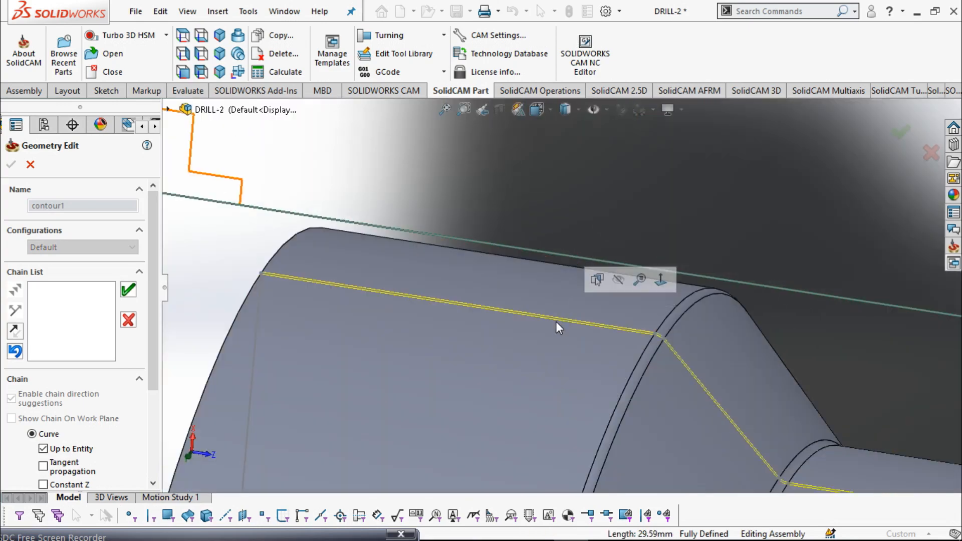
scroll(660, 356, "up", 4)
scroll(742, 387, "down", 5)
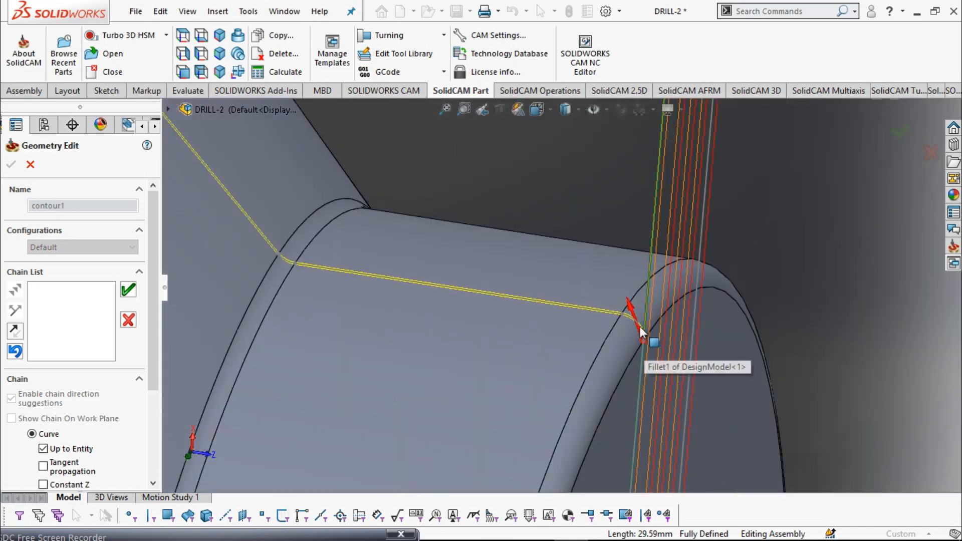
scroll(644, 346, "down", 4)
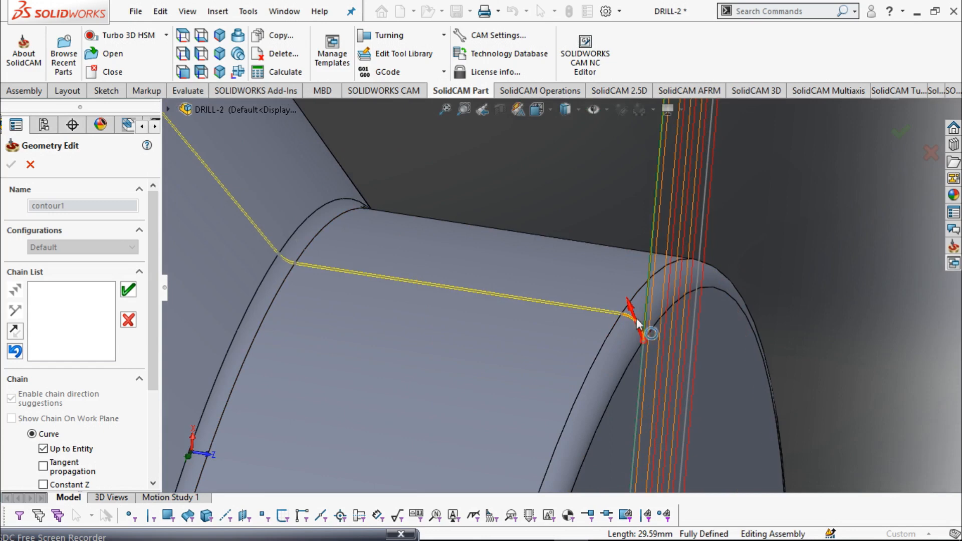
left_click(129, 290)
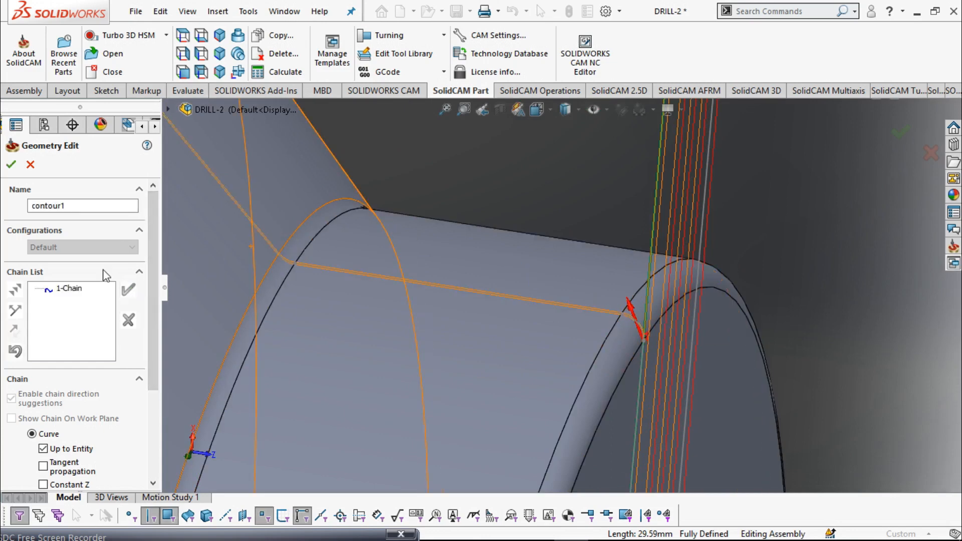
left_click(11, 165)
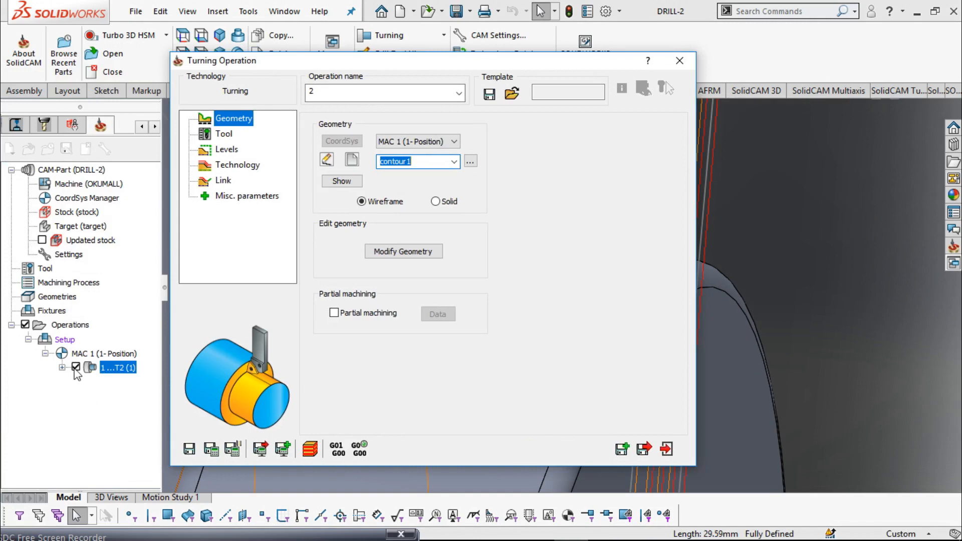
Hide the face operation's toolpath and assign turret tool 2 with the CAAA 05T304 insert to the turning operation
left_click(76, 369)
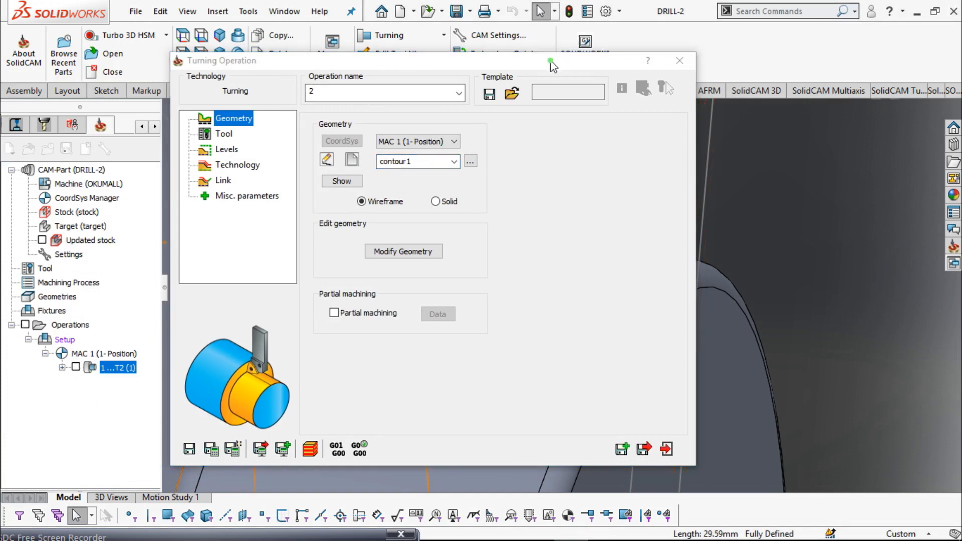
left_click_drag(550, 65, 406, 40)
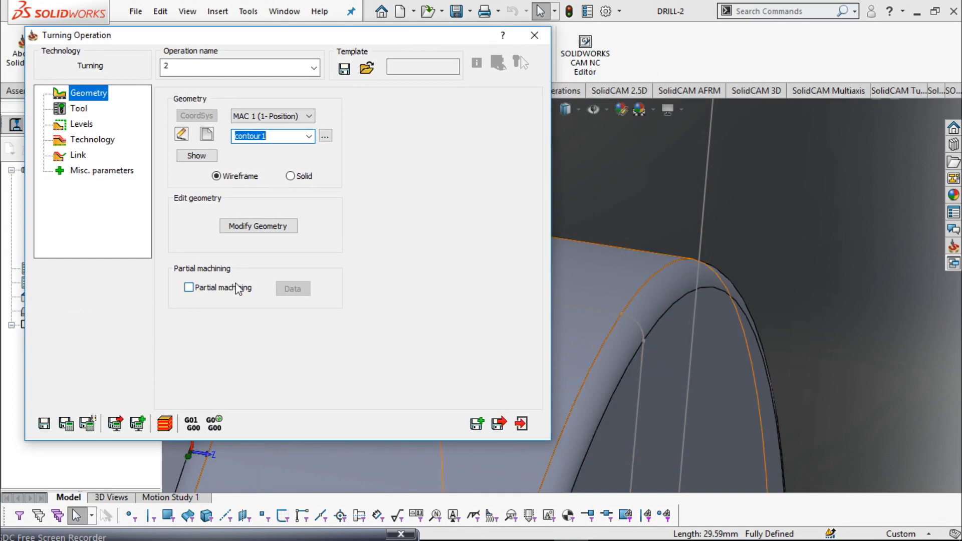
left_click(79, 110)
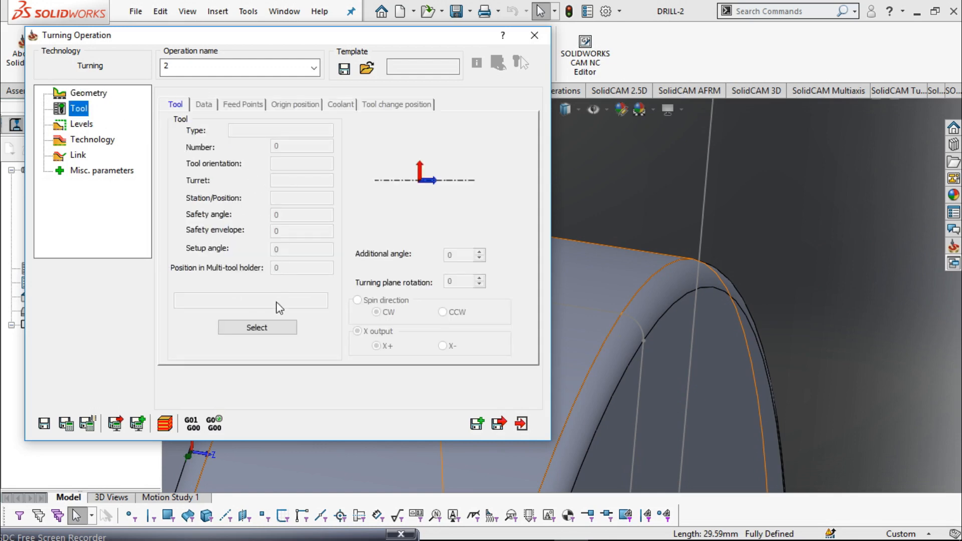
left_click(266, 325)
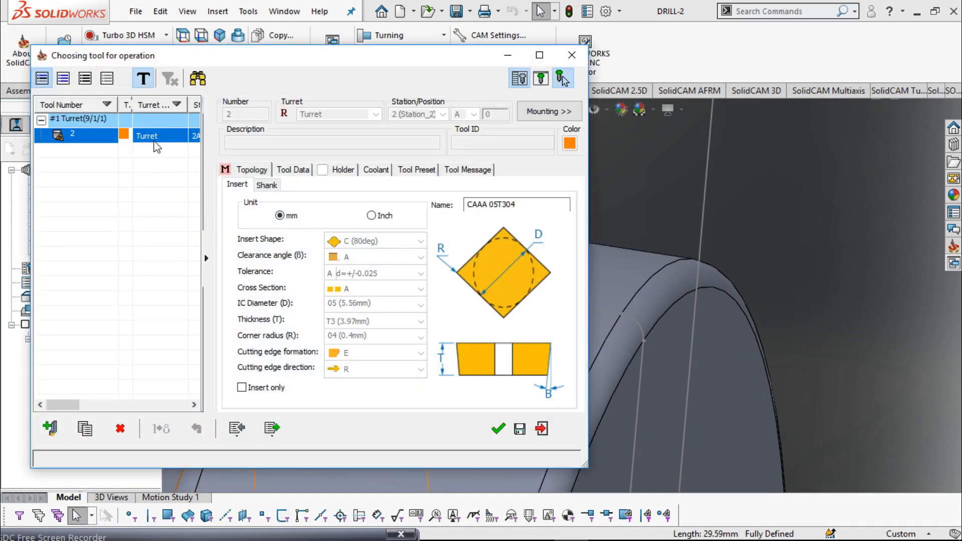
left_click(498, 430)
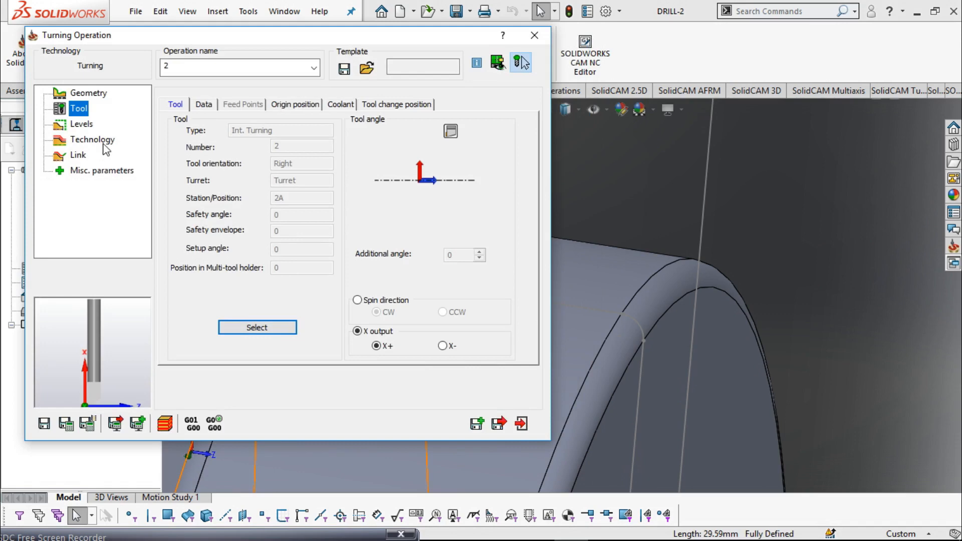
Try a safety distance of 10 in the turning operation's levels, and return it to 2
left_click(84, 125)
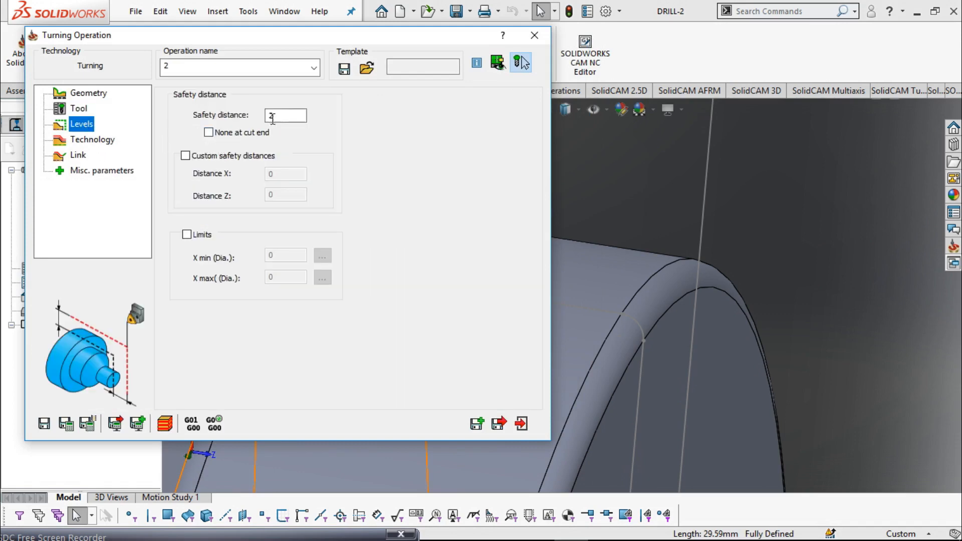
left_click(290, 115)
double_click(291, 116)
type("10")
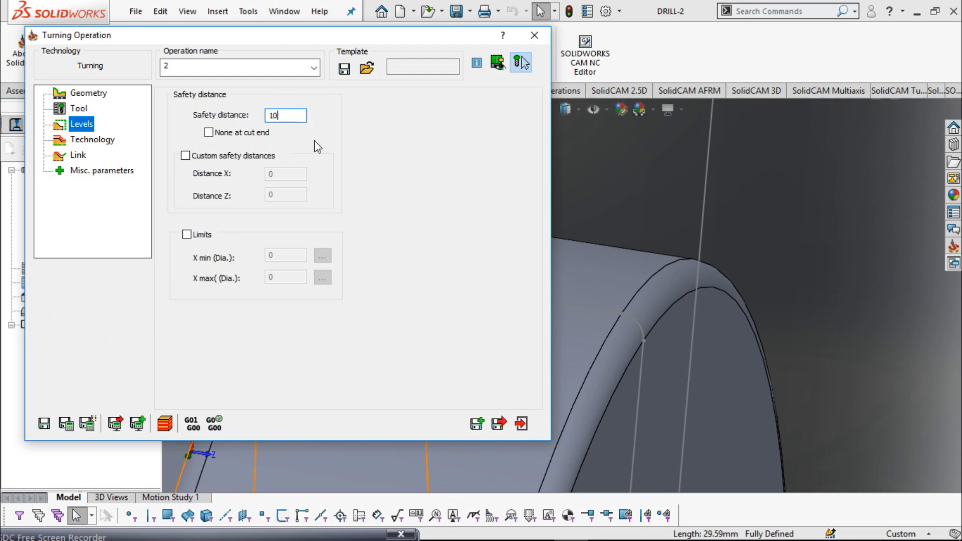
double_click(287, 120)
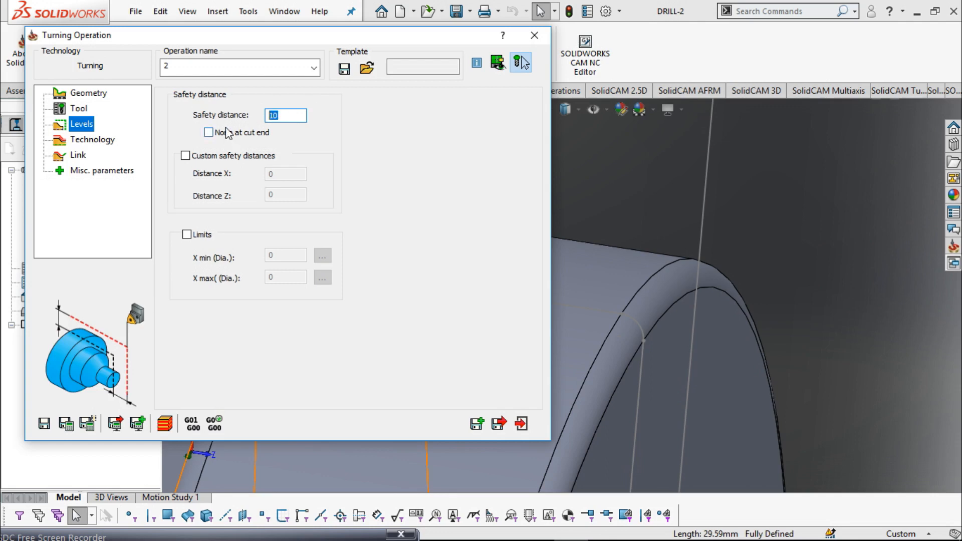
type("2")
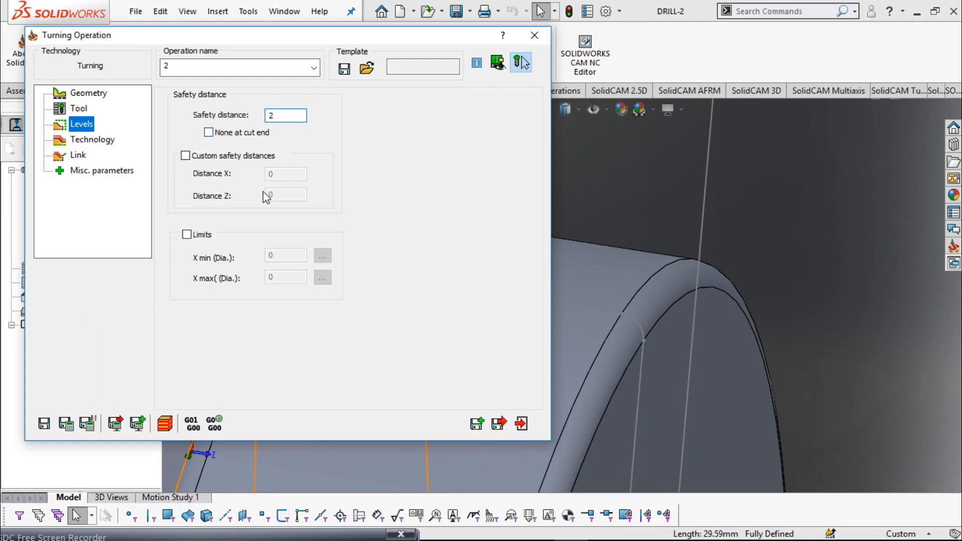
Switch the turning mode to long external, set the equal rough step down to 0.5, and edit the rough offset distances
left_click(94, 141)
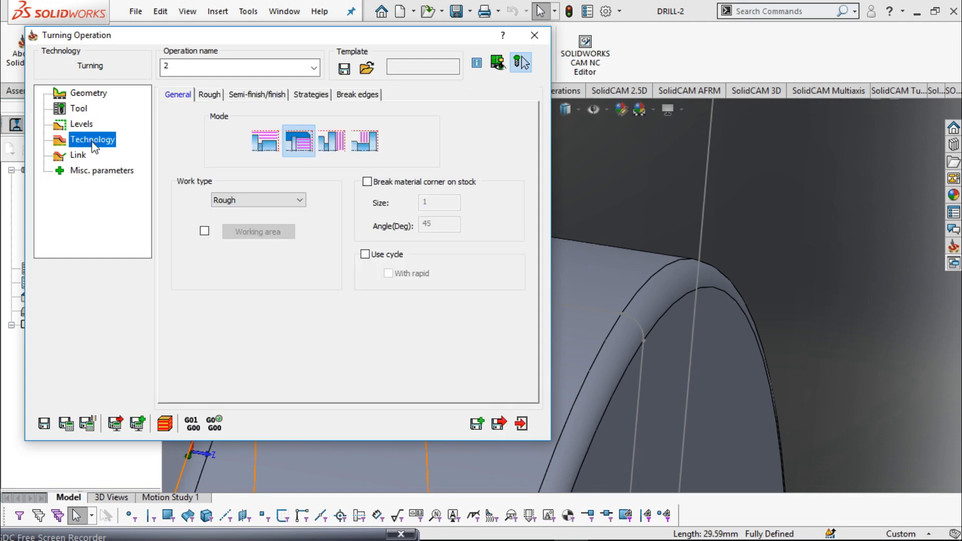
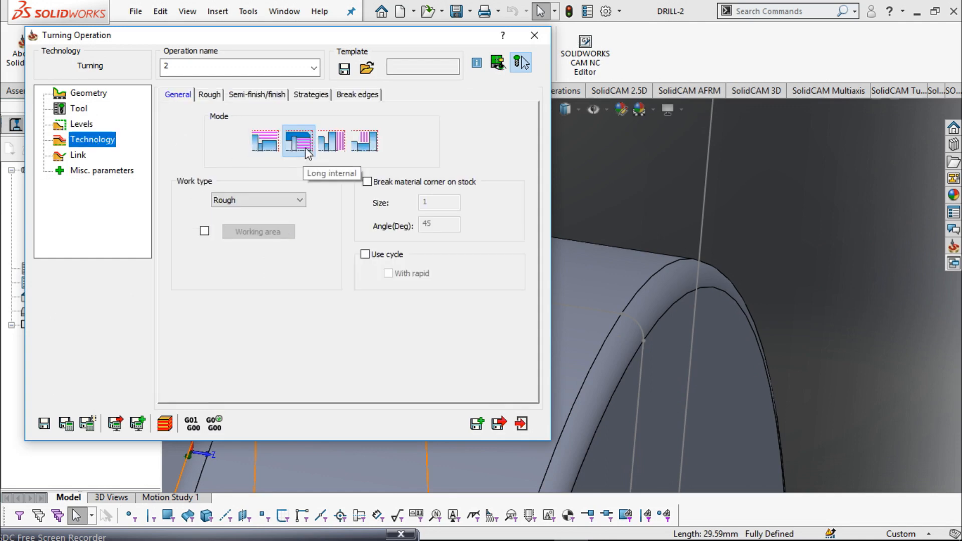
left_click(268, 149)
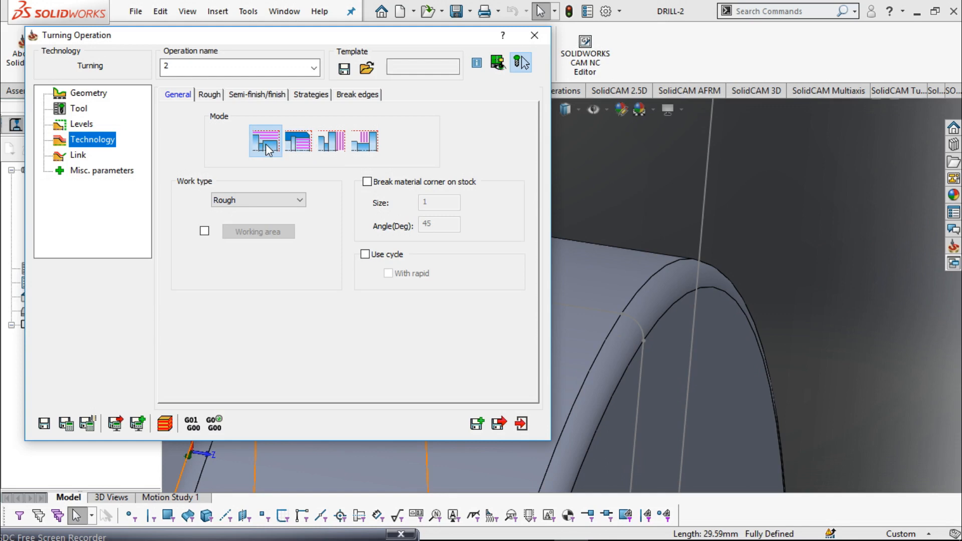
left_click(211, 95)
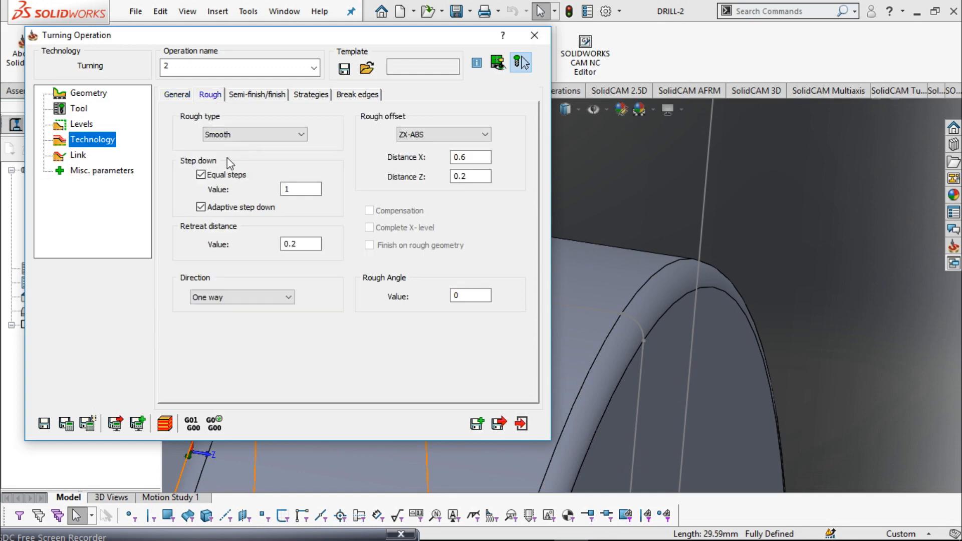
double_click(301, 189)
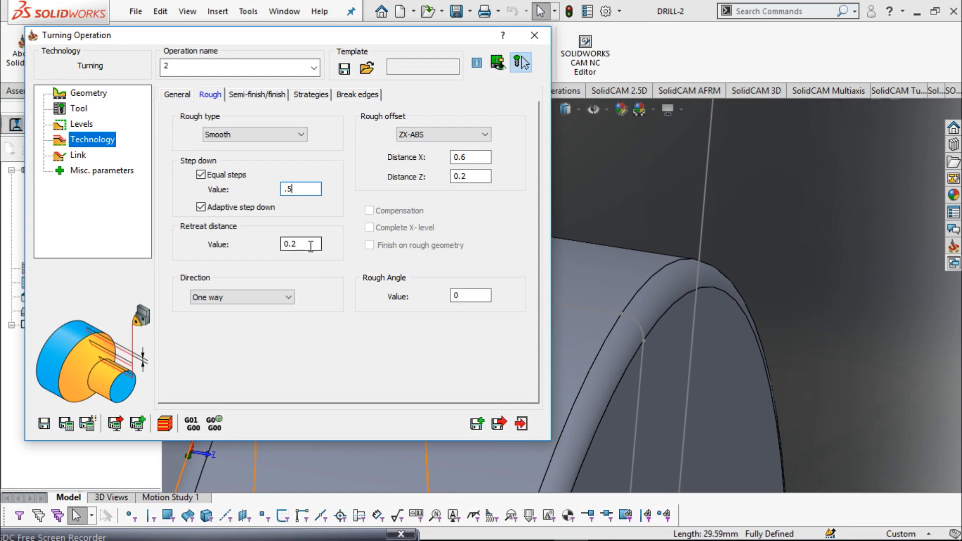
left_click(479, 156)
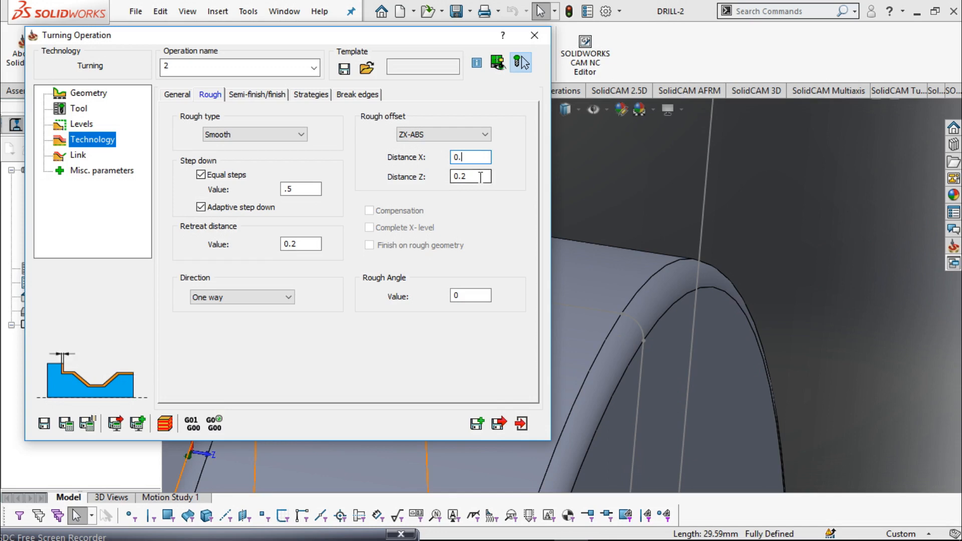
left_click(480, 175)
Try the ISO-Turning method for the finish pass, and return Finish to No
left_click(270, 95)
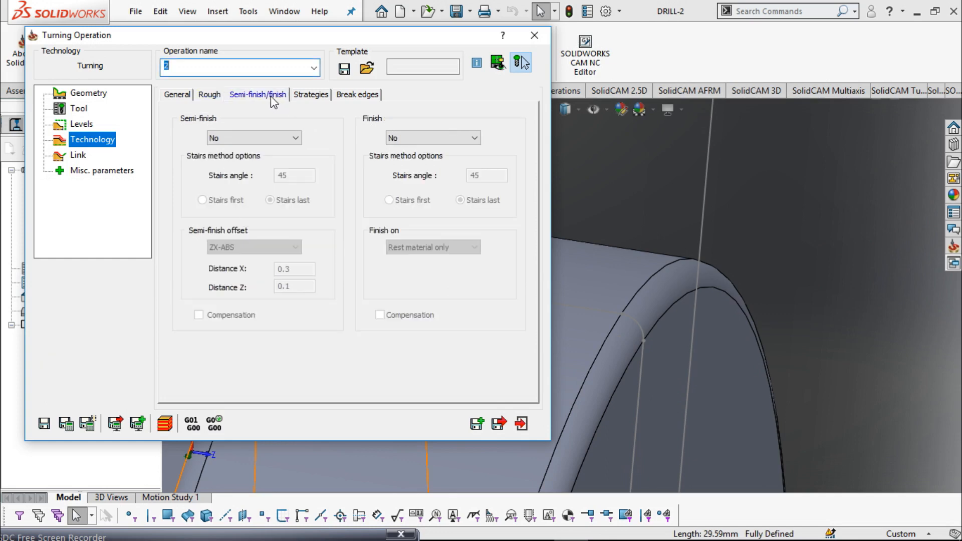
left_click(446, 138)
left_click(447, 161)
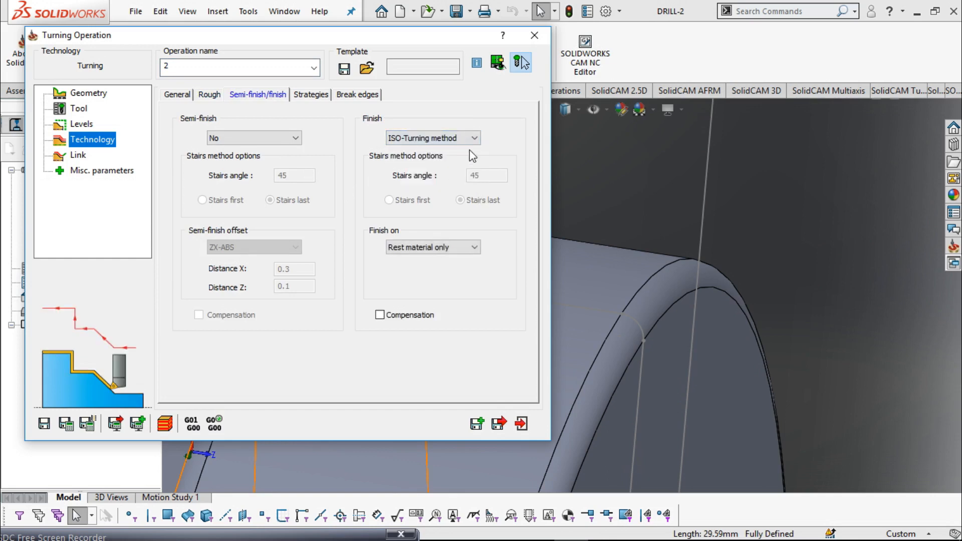
left_click(455, 137)
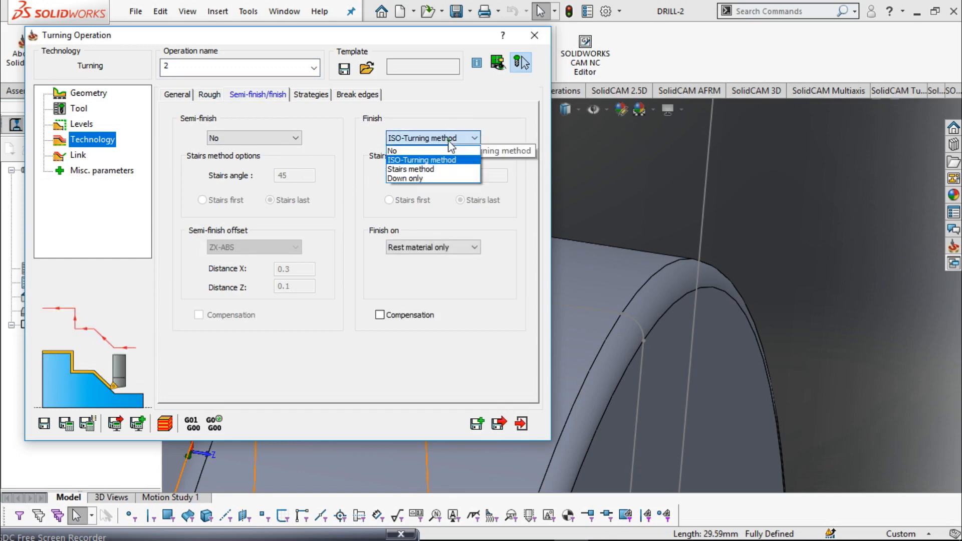
left_click(417, 152)
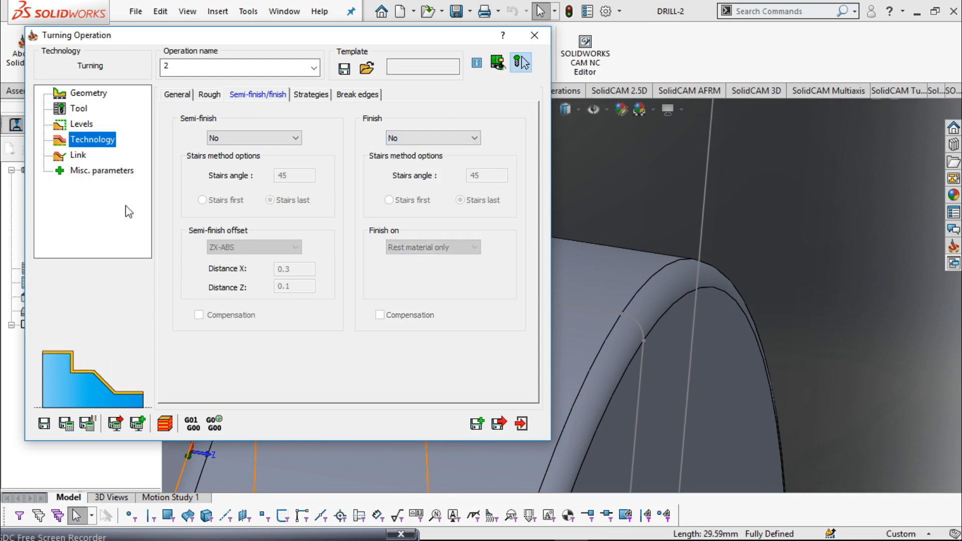
Review the turning operation's link settings, then save and calculate the operation
left_click(79, 155)
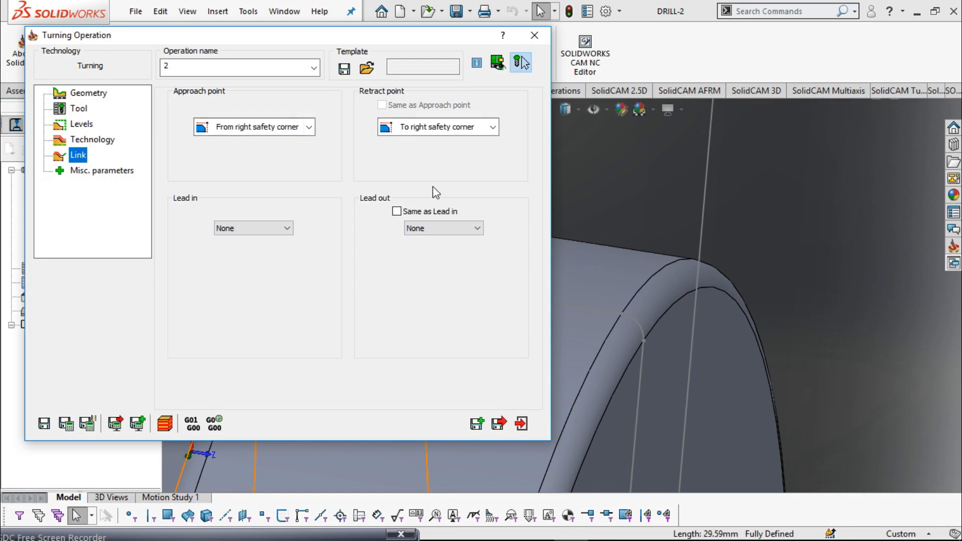
left_click(66, 425)
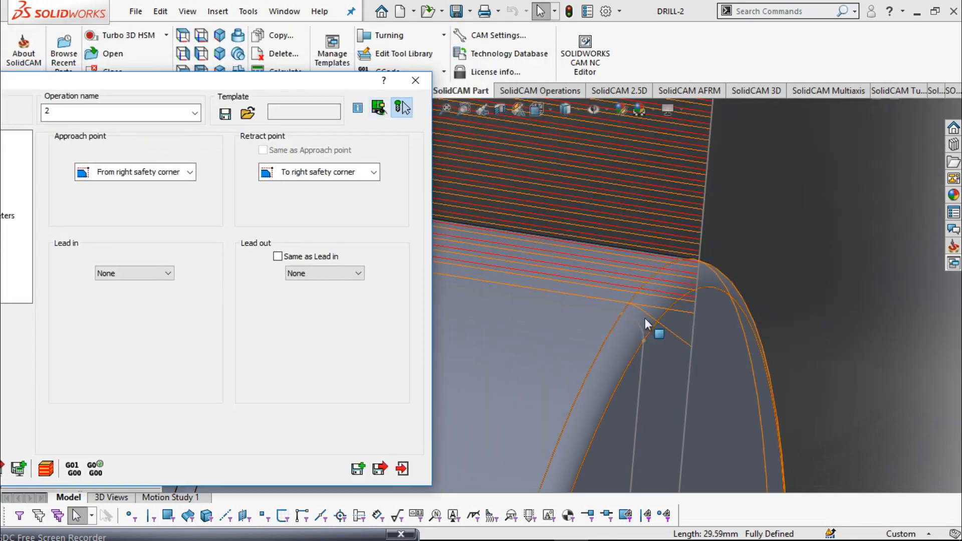
Examine the calculated rough toolpath and the insert's position along the part's stepped and sloped profile
middle_click_drag(645, 319, 661, 289)
scroll(659, 256, "down", 4)
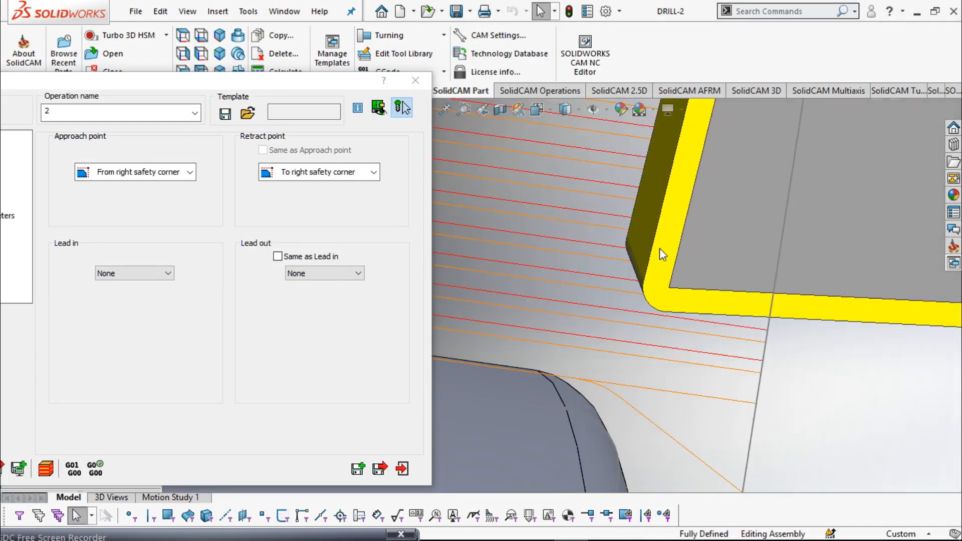
scroll(673, 387, "up", 6)
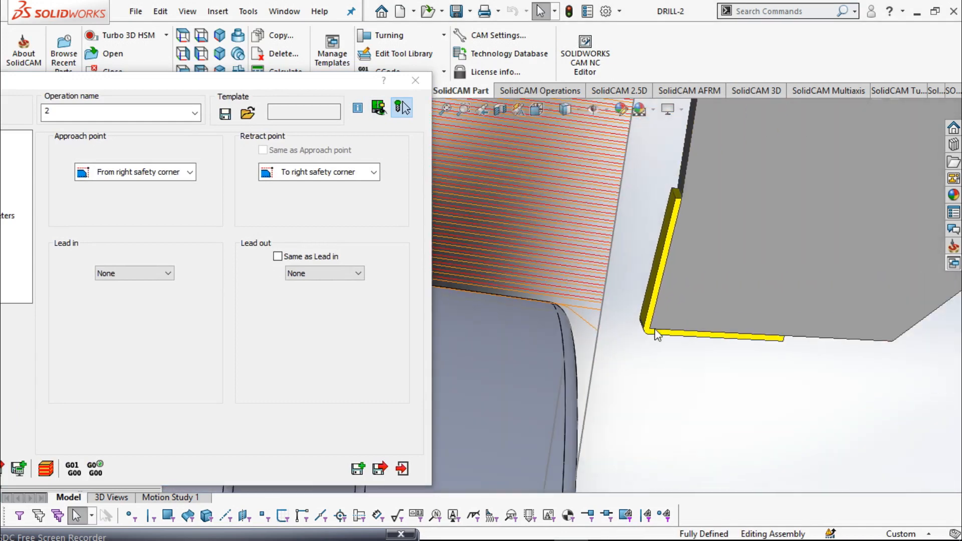
middle_click_drag(623, 314, 895, 317, "ctrl")
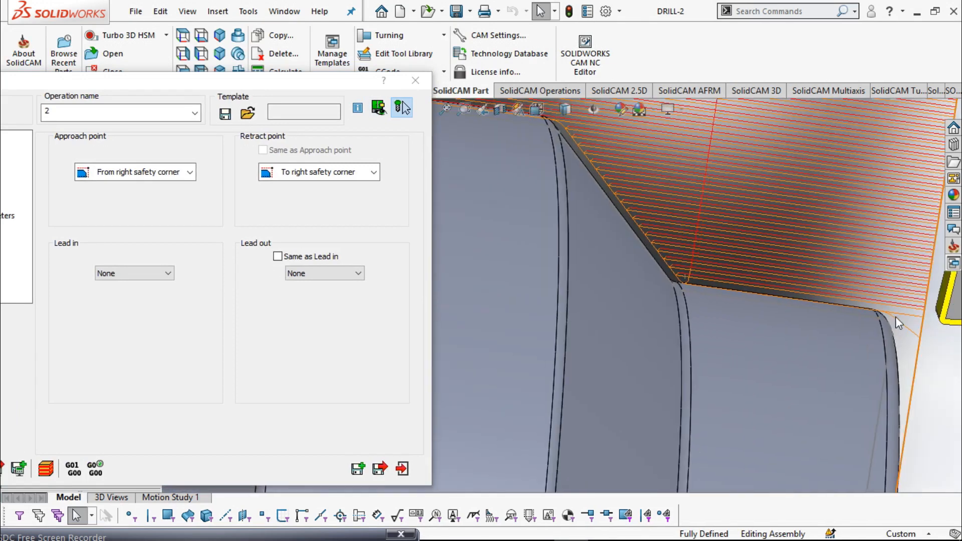
scroll(797, 292, "down", 4)
middle_click_drag(599, 301, 834, 342, "ctrl")
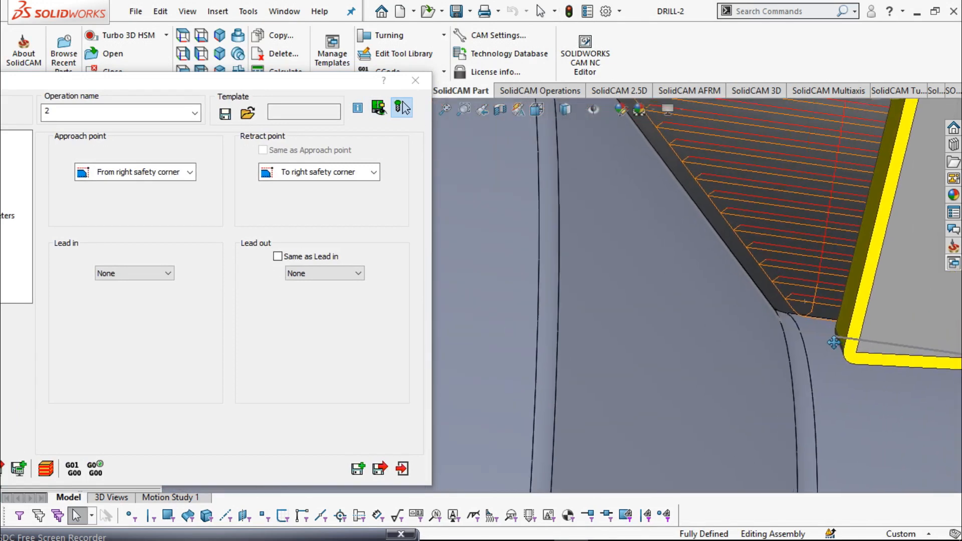
middle_click_drag(624, 304, 758, 294, "ctrl")
scroll(729, 260, "down", 4)
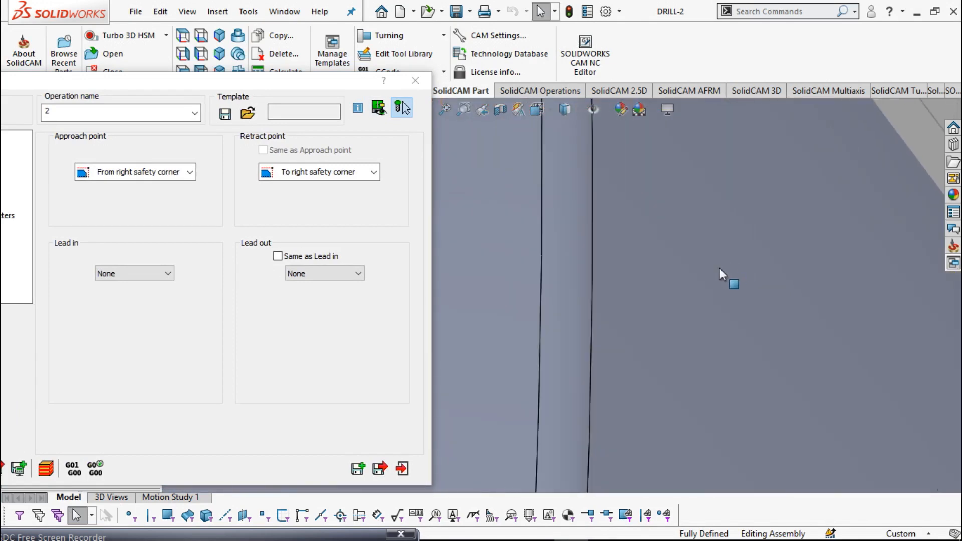
scroll(719, 269, "up", 8)
middle_click_drag(687, 301, 836, 234, "ctrl")
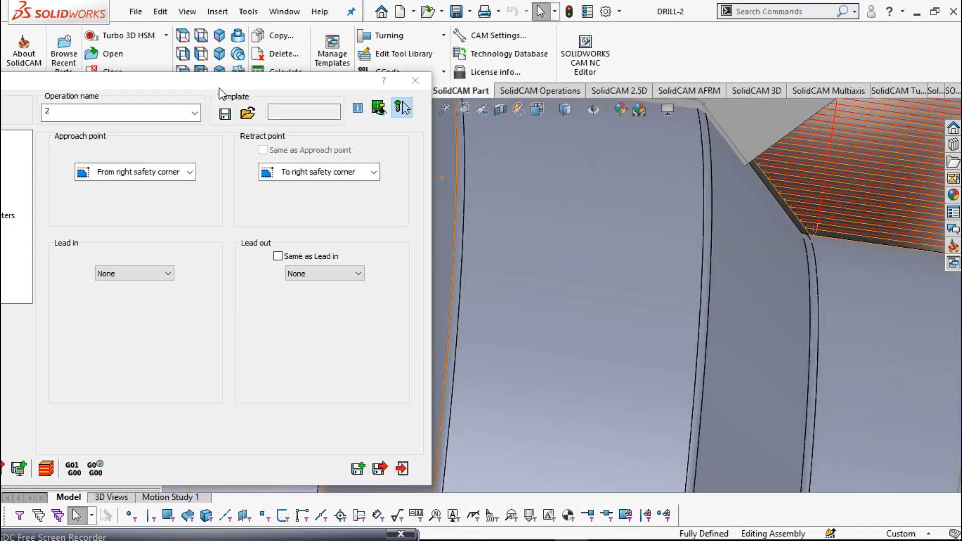
Start the simulation of the turning operation in Turning mode
left_click_drag(219, 88, 323, 61)
left_click(75, 158)
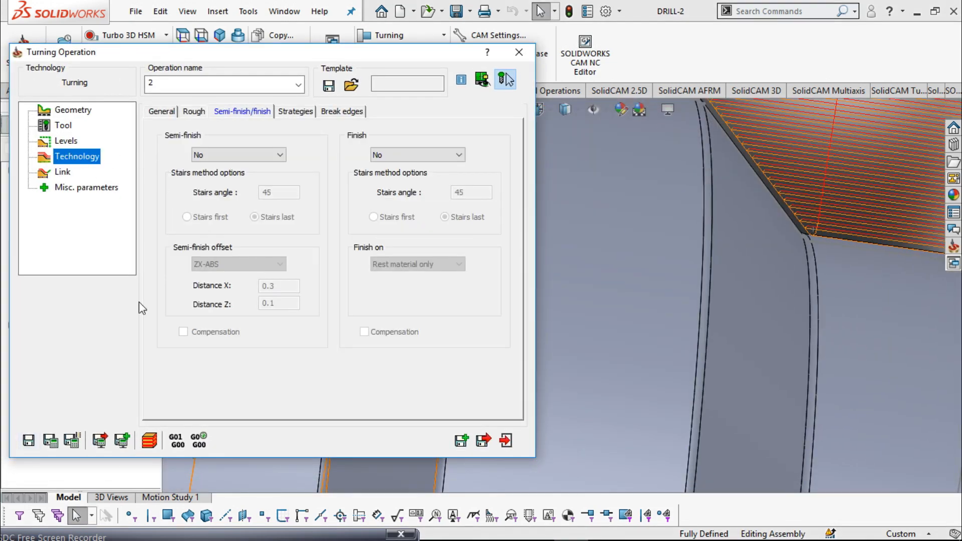
left_click(149, 437)
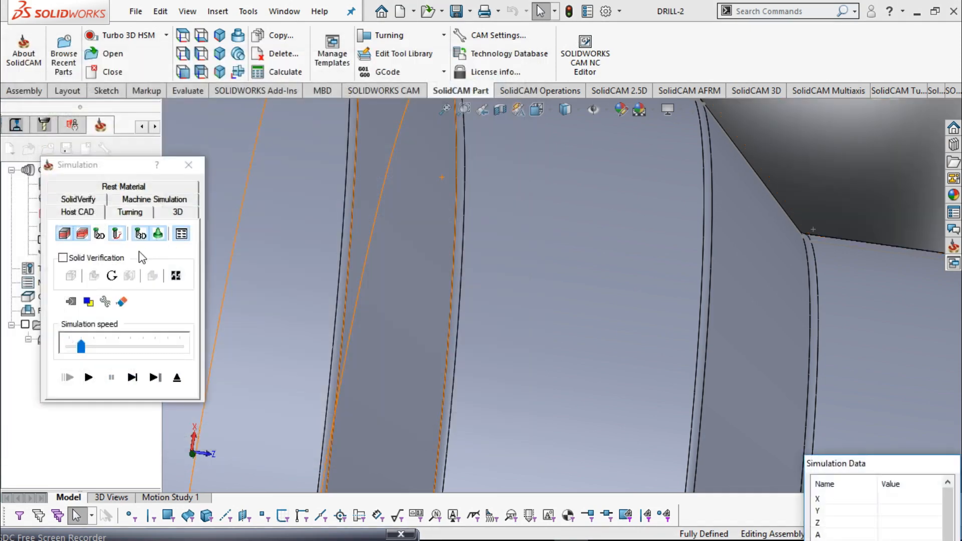
left_click(132, 213)
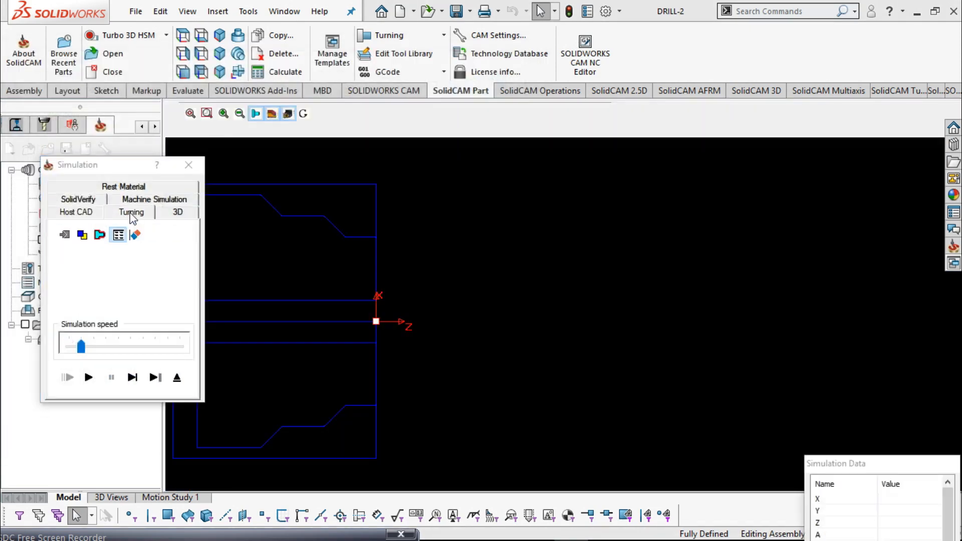
left_click(90, 379)
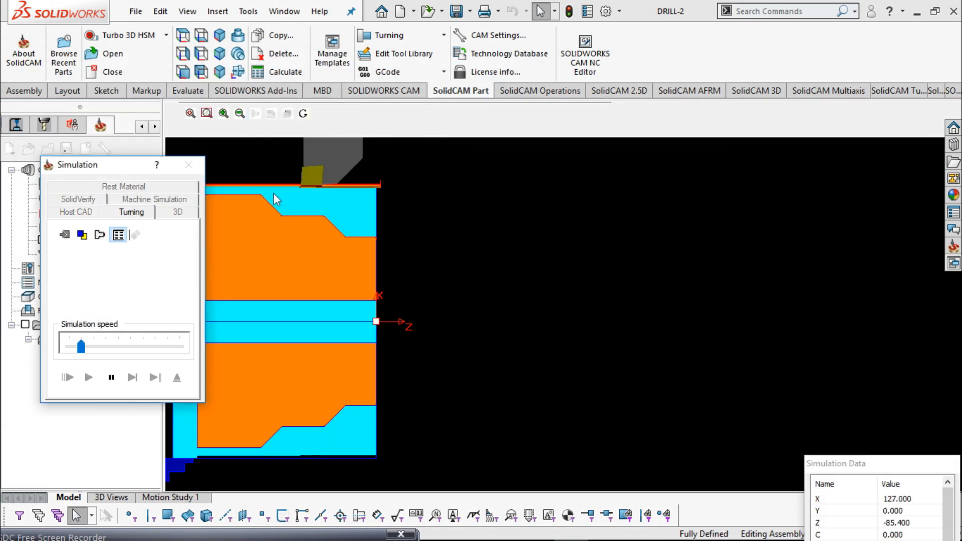
Examine the rough passes and the material left on the stepped profile at a higher simulation speed, and close the simulation
scroll(290, 167, "up", 5)
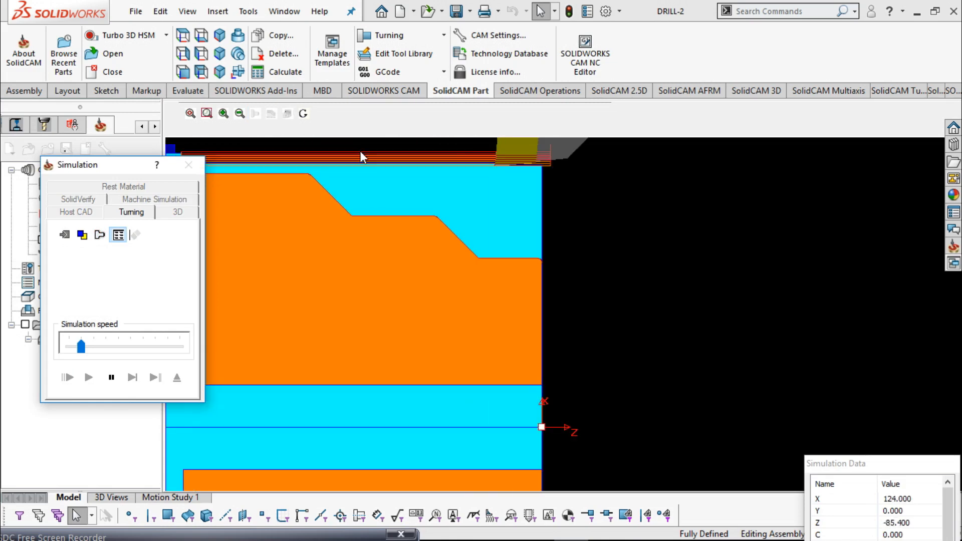
scroll(360, 151, "up", 1)
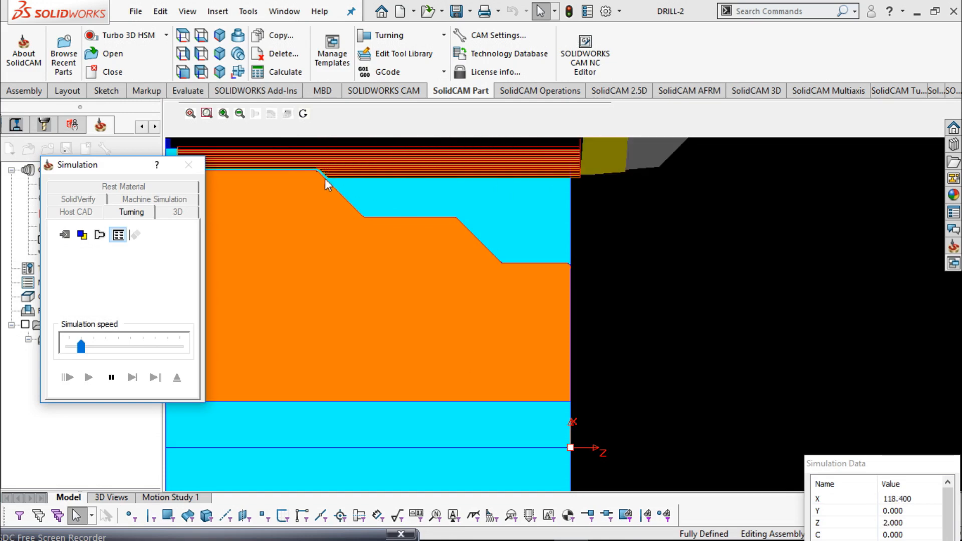
scroll(389, 157, "up", 1)
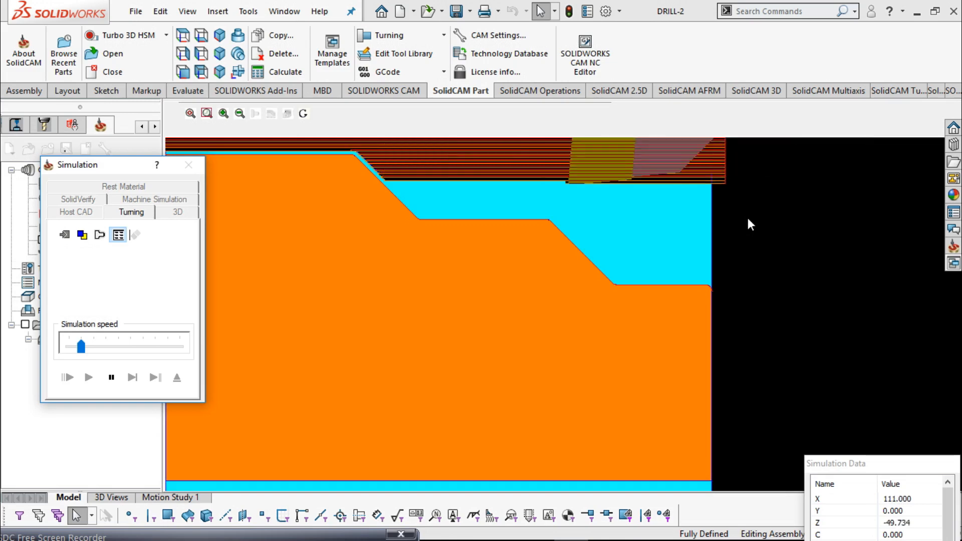
middle_click_drag(741, 219, 730, 352)
scroll(550, 374, "up", 1)
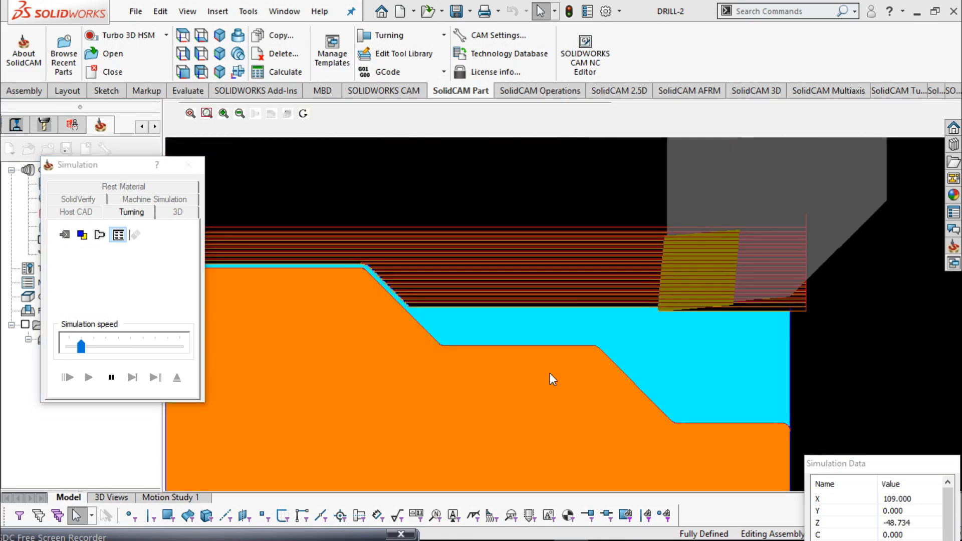
scroll(511, 373, "up", 1)
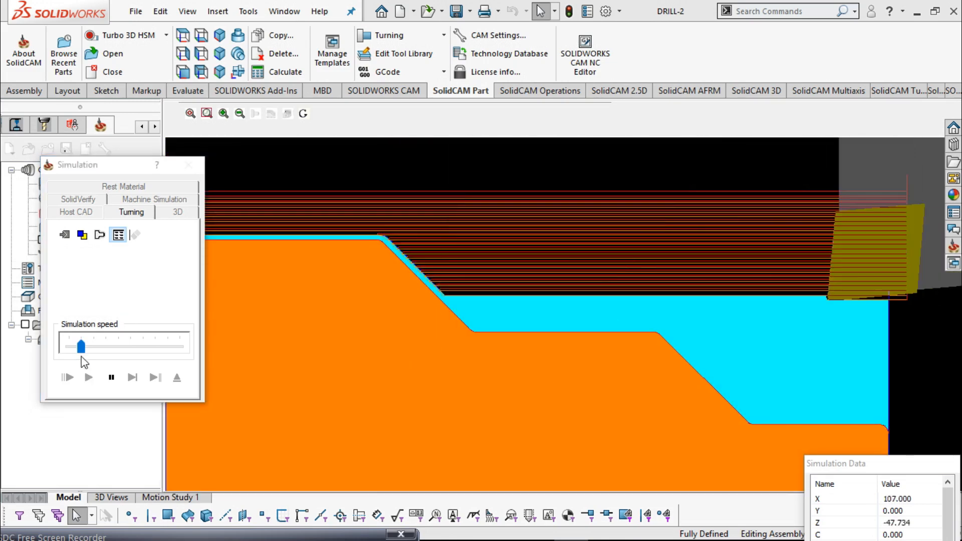
left_click_drag(81, 346, 130, 347)
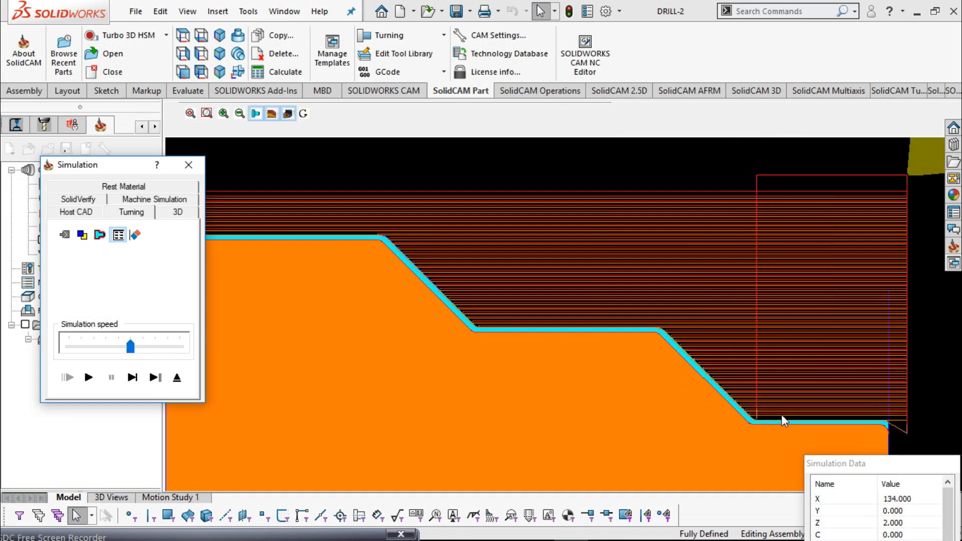
left_click(193, 166)
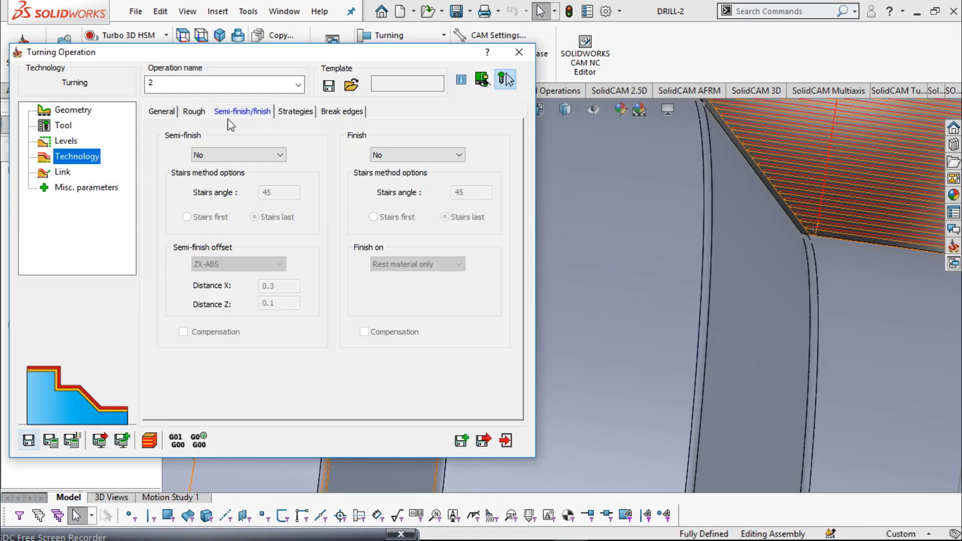
Set the rough offset distances to 0.2 in X and 0.1 in Z
left_click(193, 111)
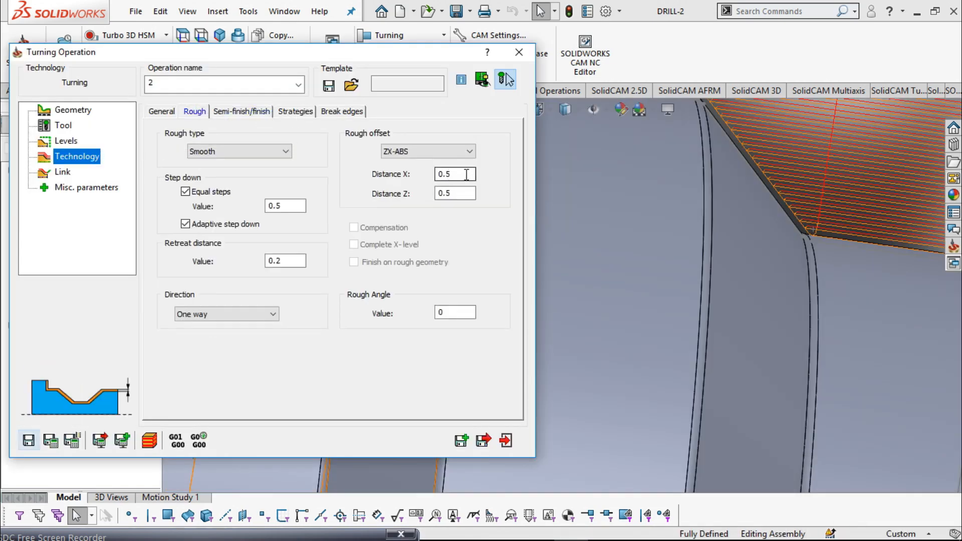
left_click(466, 174)
left_click(462, 194)
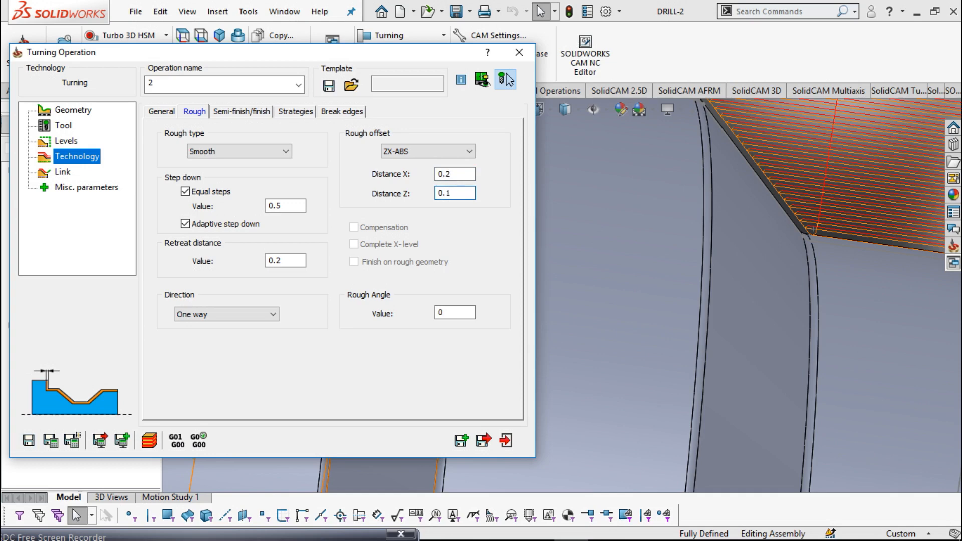
Set Finish to the ISO-Turning method on rest material only, and save and calculate the operation
left_click(260, 112)
left_click(444, 157)
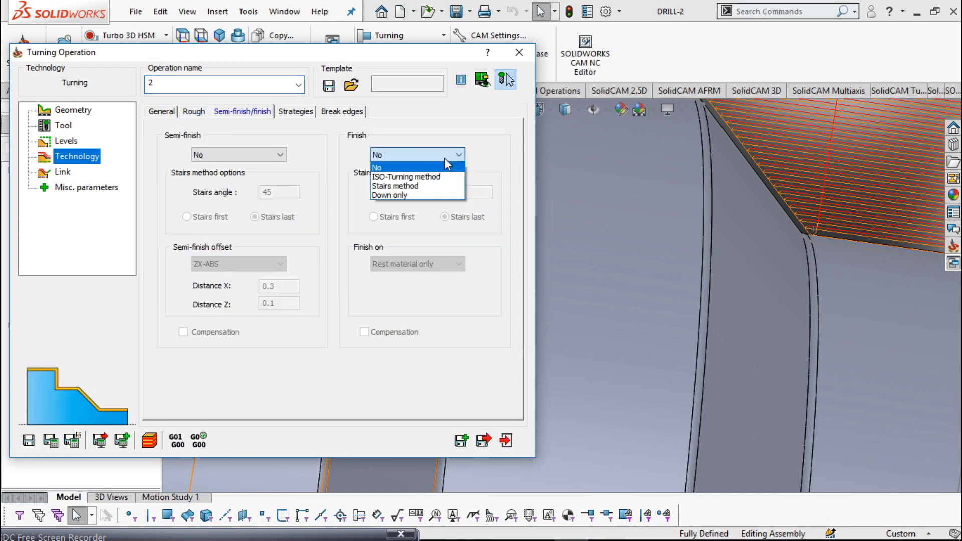
left_click(426, 178)
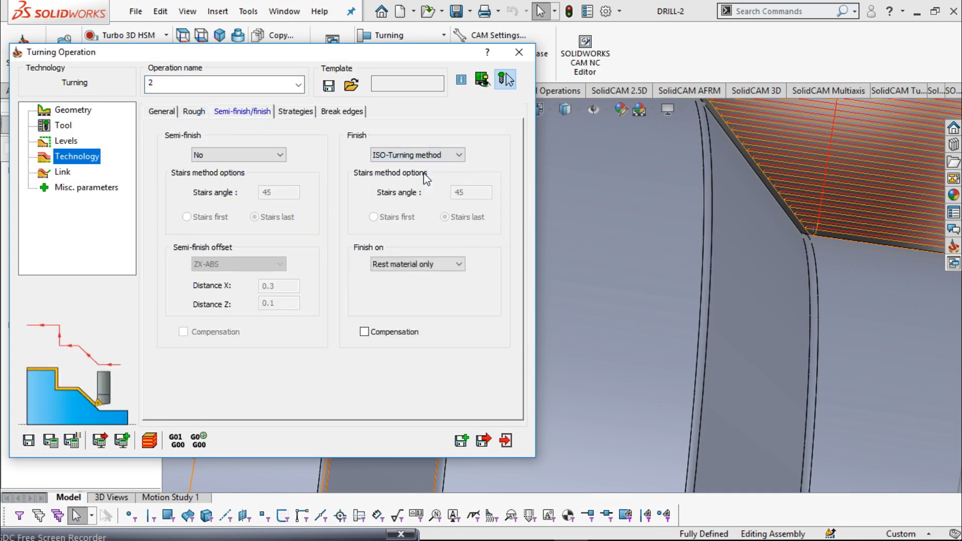
left_click(452, 262)
left_click(453, 265)
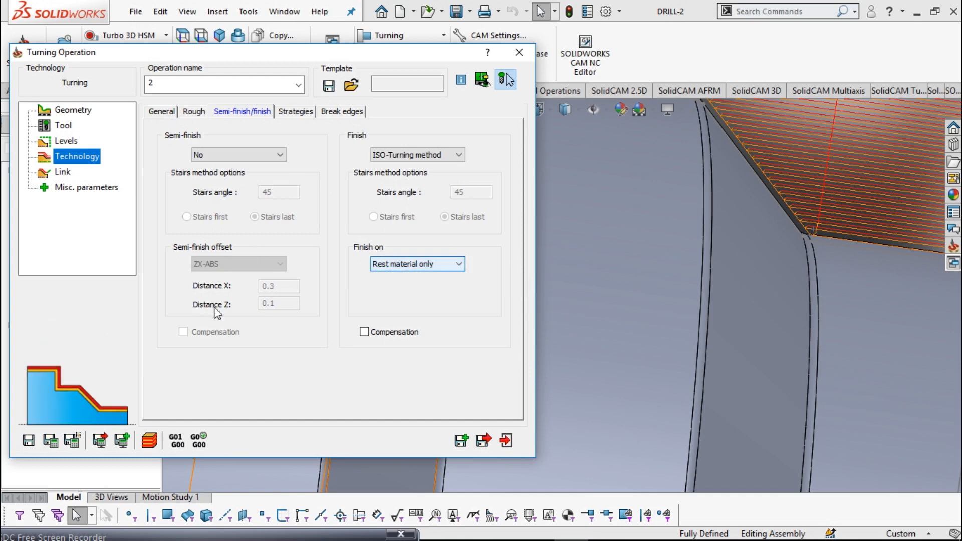
left_click(50, 441)
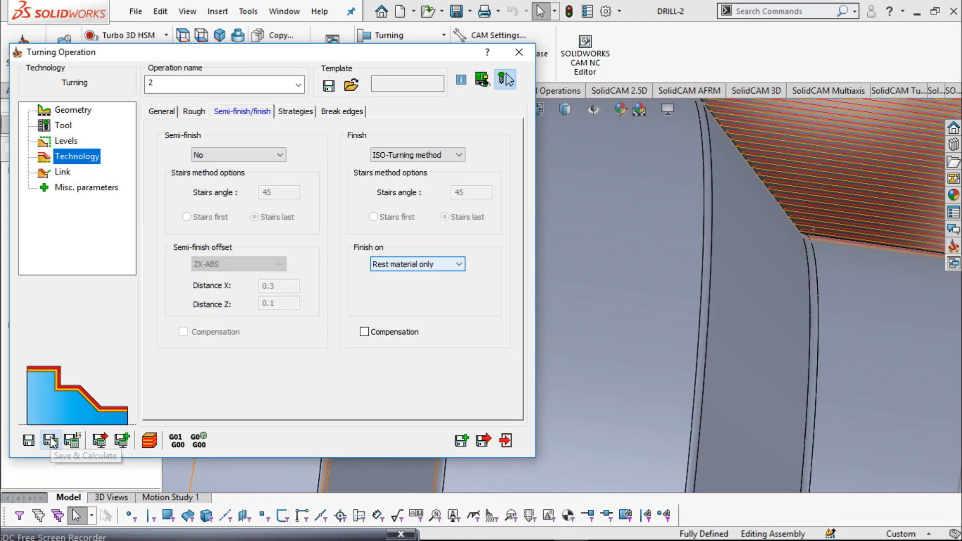
Simulate the recalculated operation in Turning mode, slowing the playback to check the finish pass, and close the simulation
left_click(149, 441)
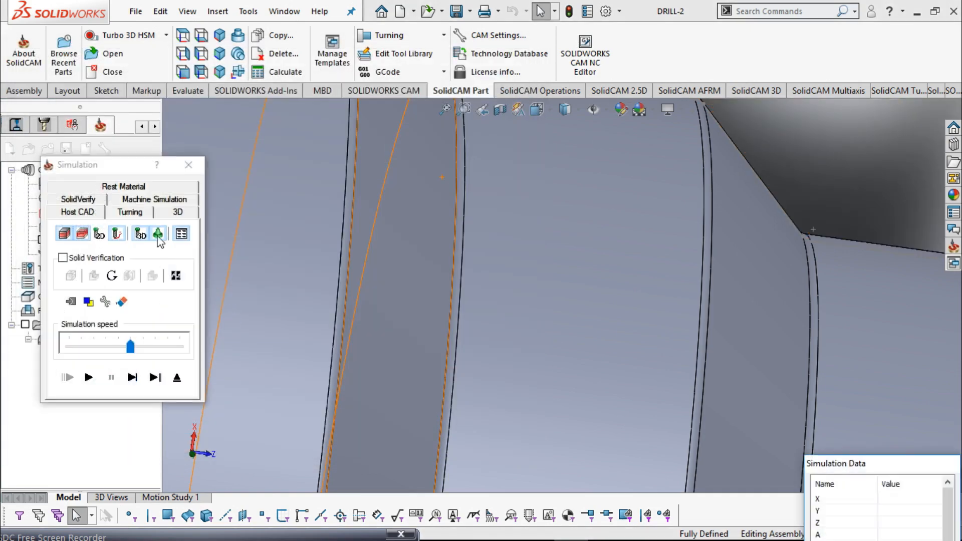
left_click(131, 213)
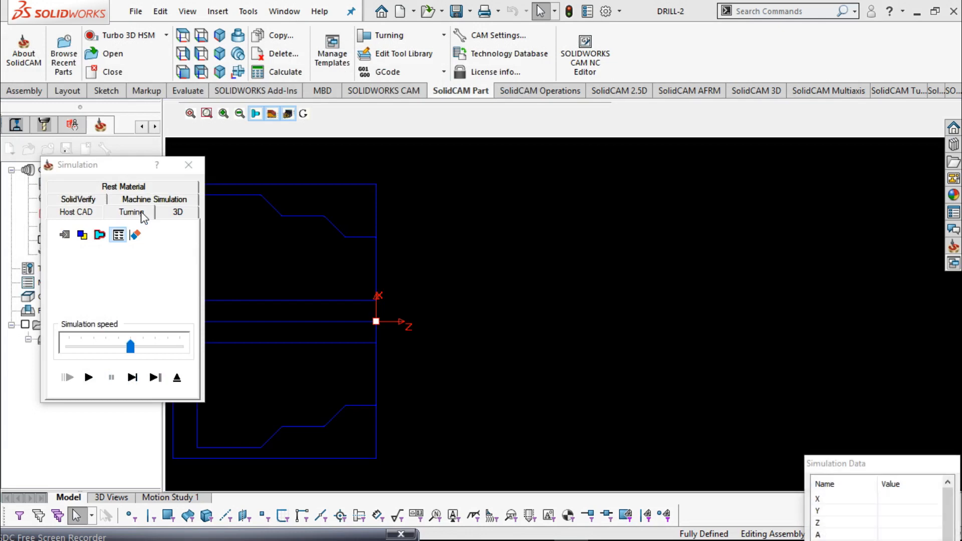
left_click(94, 378)
scroll(320, 181, "up", 2)
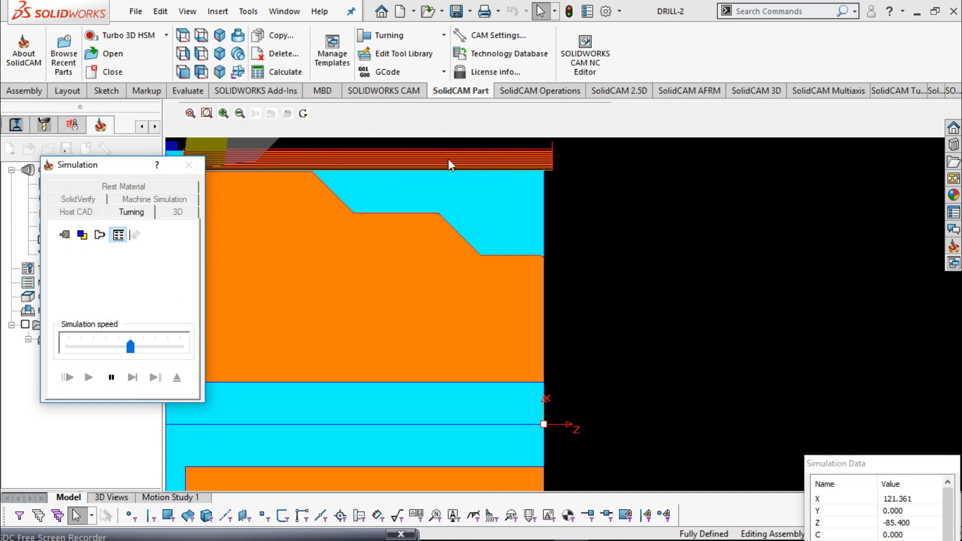
mouse_move(400, 192)
middle_mouse_down()
mouse_move(550, 288)
mouse_move(522, 273)
mouse_move(506, 278)
middle_mouse_up()
scroll(540, 277, "up", 2)
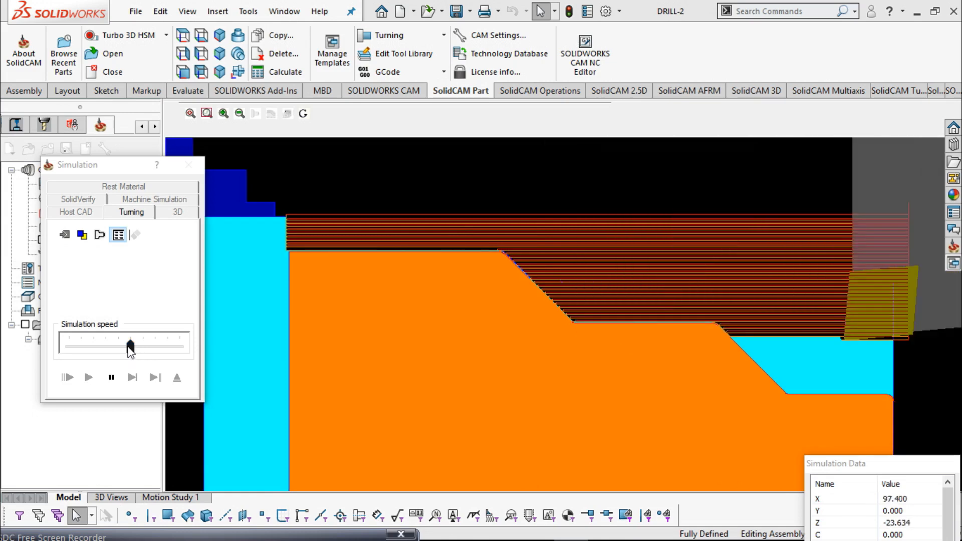
left_click_drag(130, 346, 82, 347)
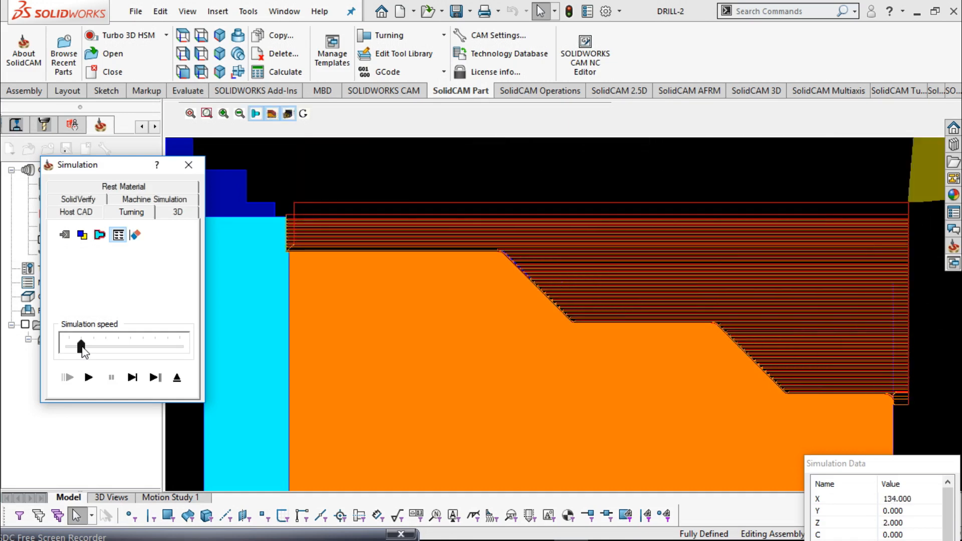
left_click(188, 165)
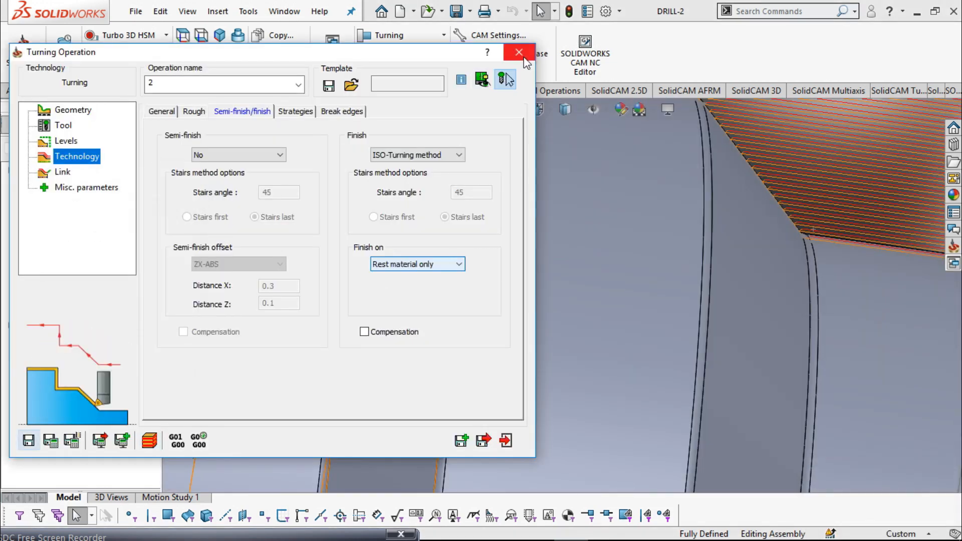
Set the turning operation's safety distance to 10 in the levels, and save and calculate it
left_click(67, 142)
scroll(732, 262, "up", 4)
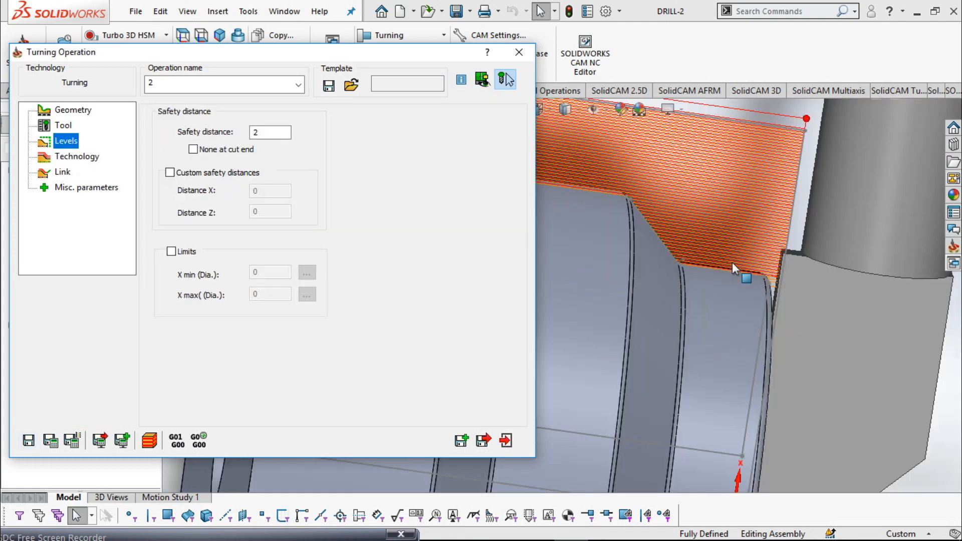
scroll(773, 148, "down", 3)
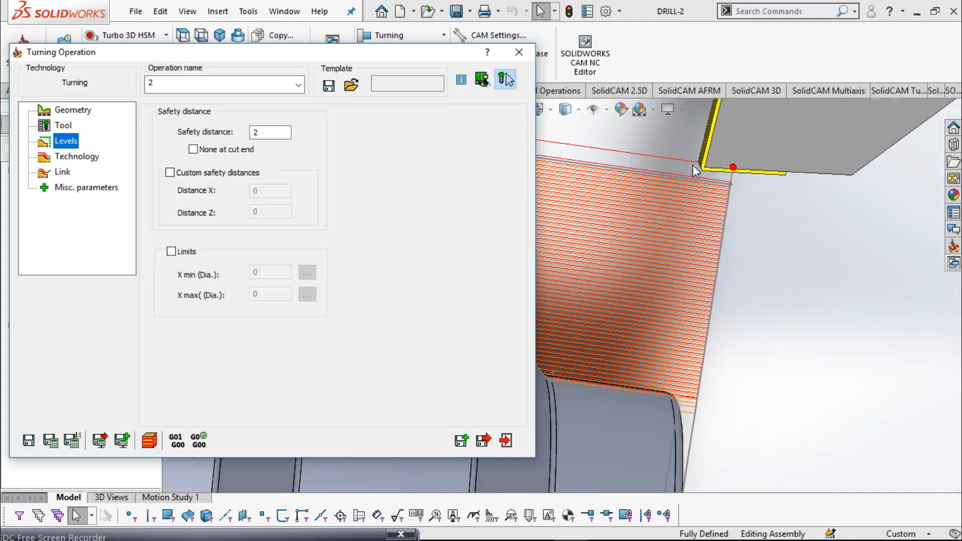
left_click(273, 134)
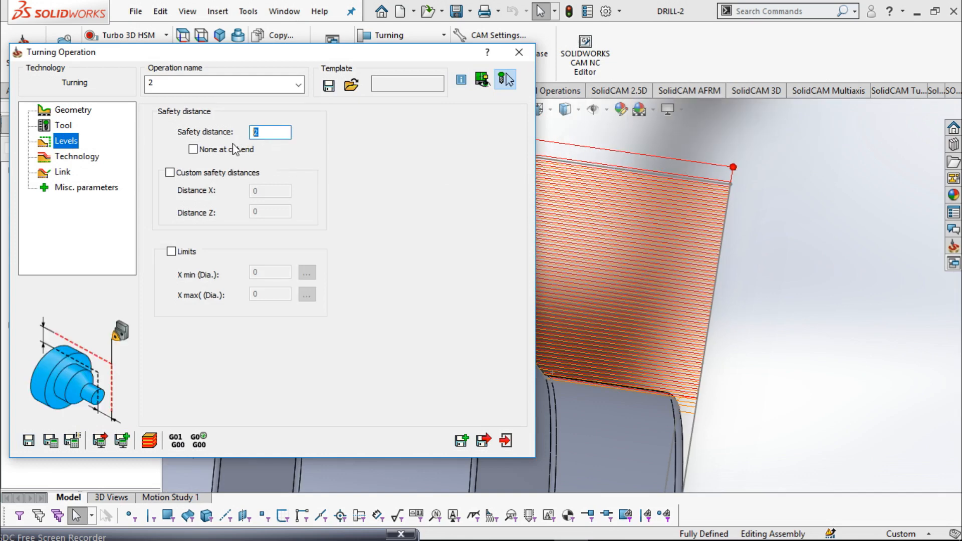
type("10")
left_click(50, 440)
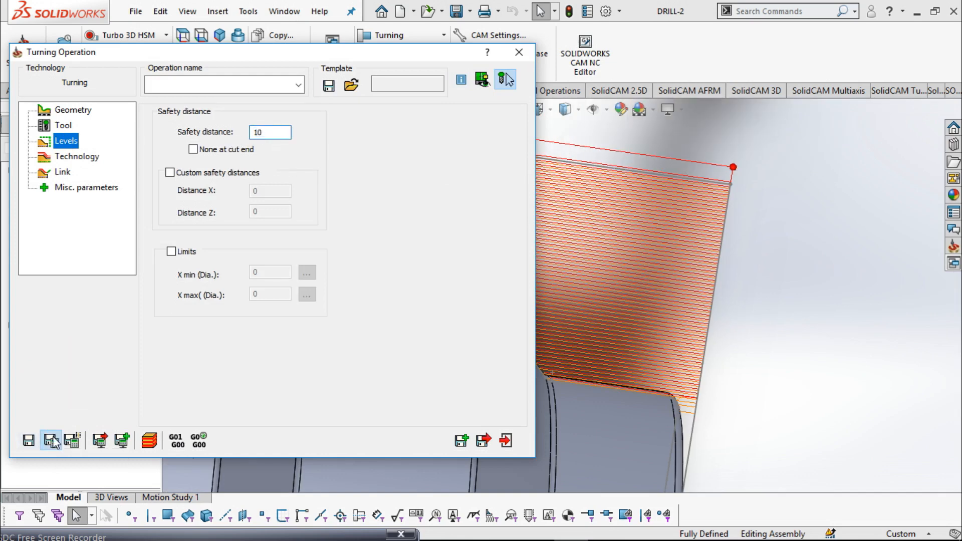
Set the turning operation's safety distance to 2 in the levels, and save and calculate it
left_click_drag(714, 462, 679, 383)
scroll(702, 352, "down", 5)
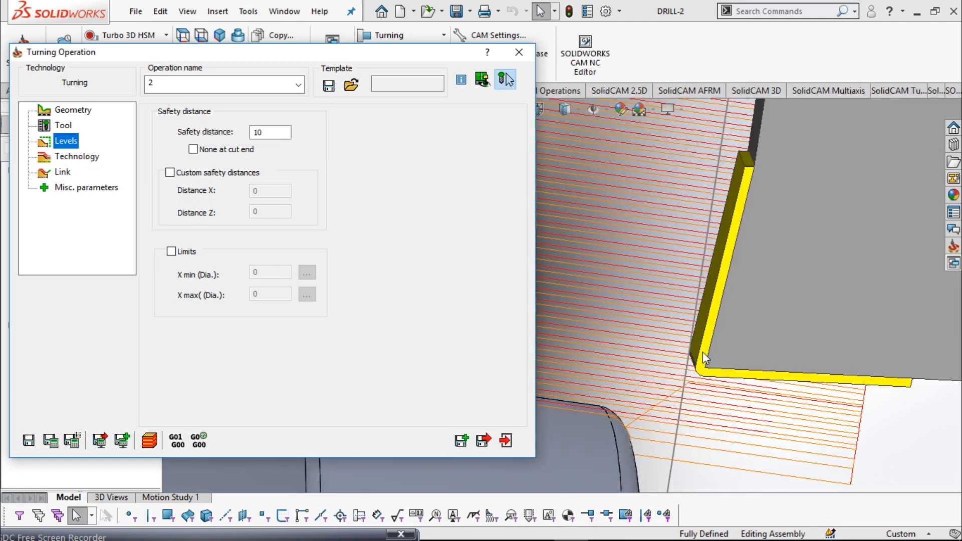
scroll(639, 294, "down", 3)
scroll(719, 288, "up", 5)
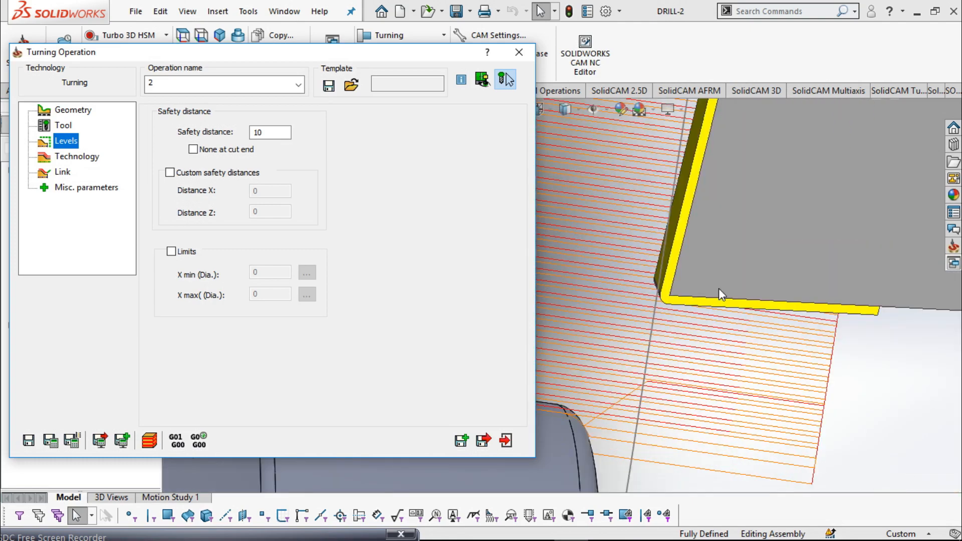
left_click(271, 132)
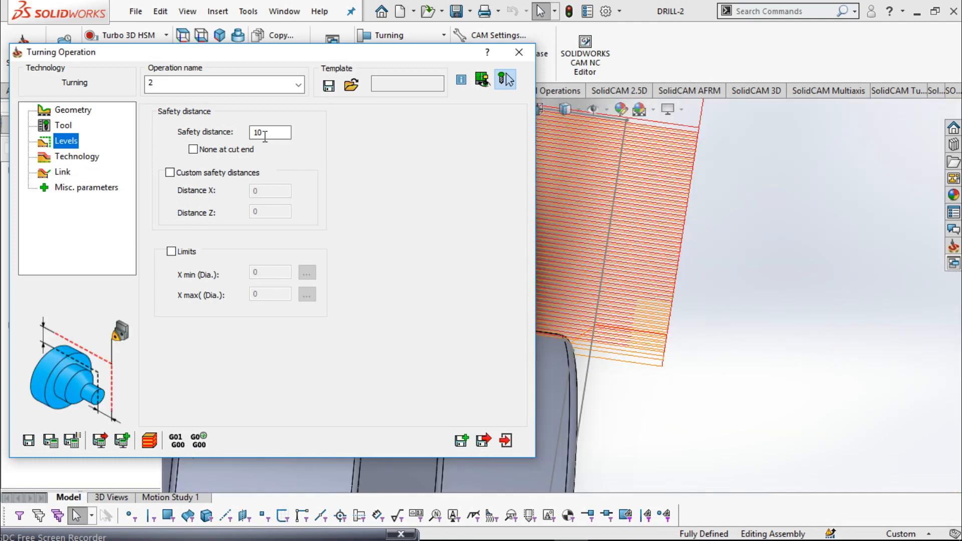
double_click(270, 132)
type("2")
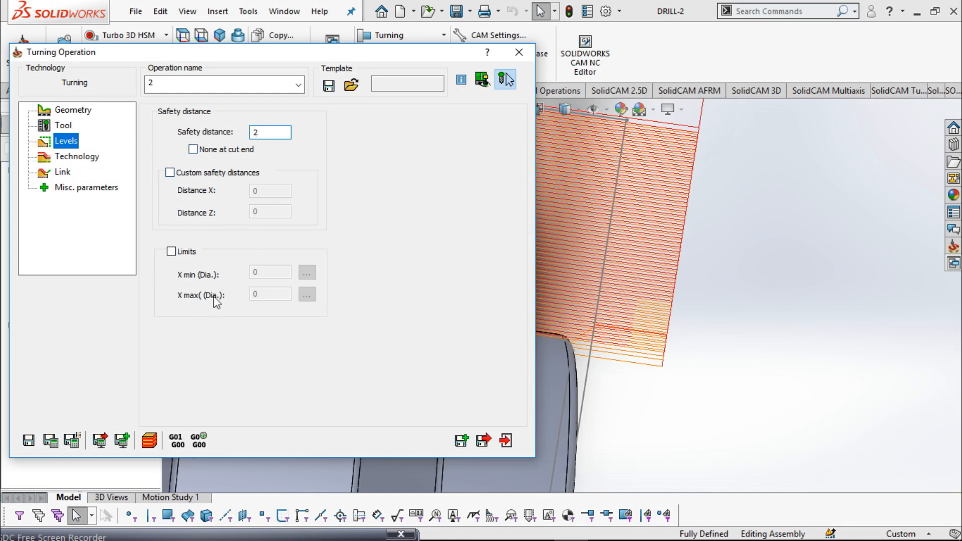
left_click(50, 440)
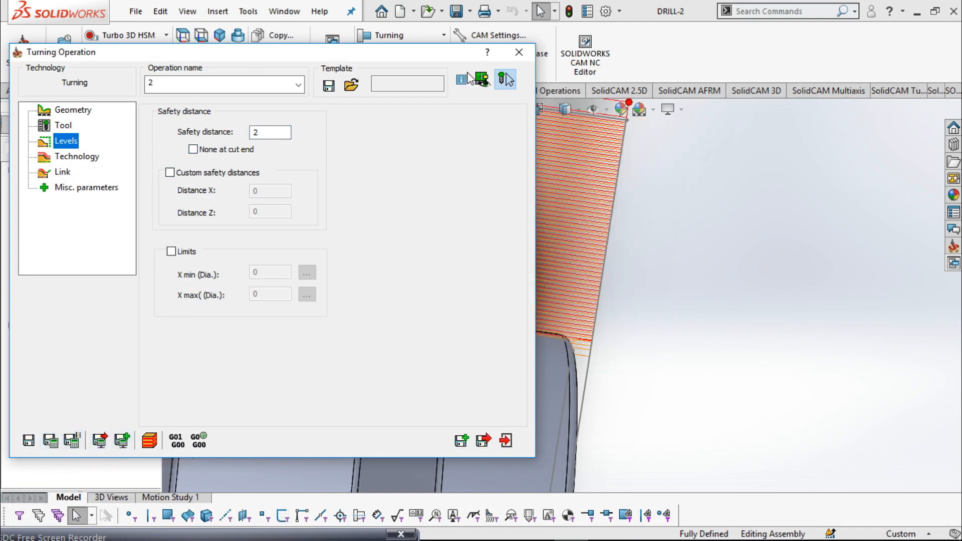
Close the turning operation and hide the toolpath of operation 2 to expose the bore in the front face
left_click(519, 52)
middle_click_drag(551, 257, 588, 368)
scroll(588, 369, "up", 5)
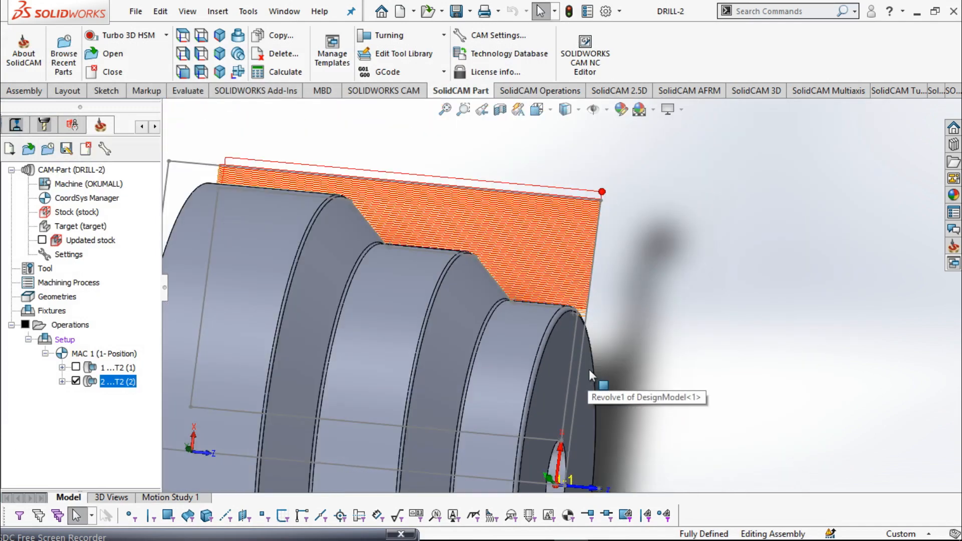
left_click(75, 381)
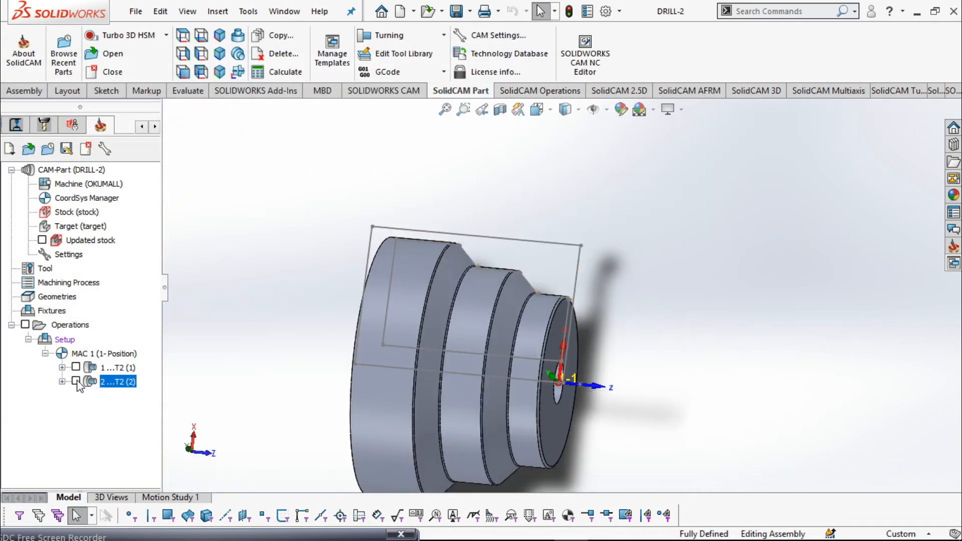
middle_click_drag(507, 443, 552, 368)
scroll(552, 369, "down", 3)
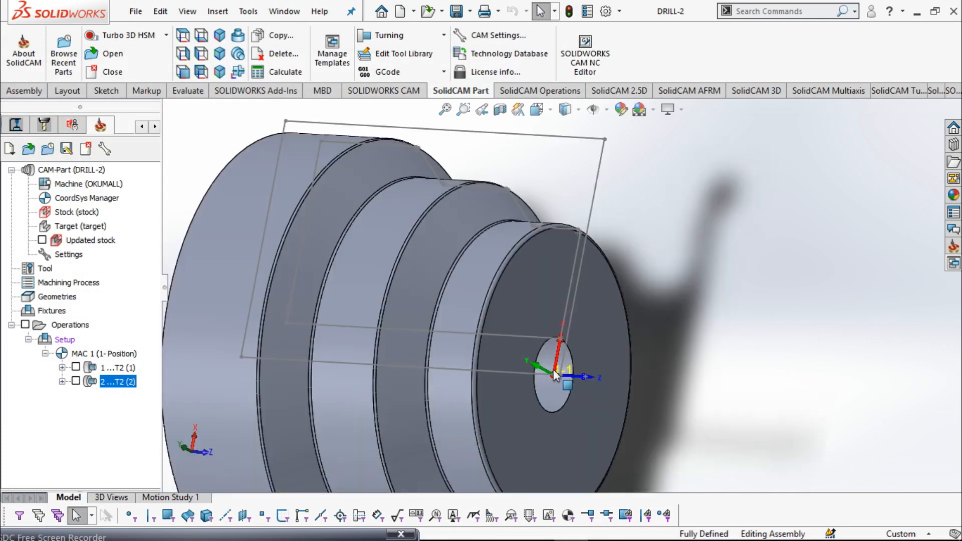
scroll(553, 371, "up", 3)
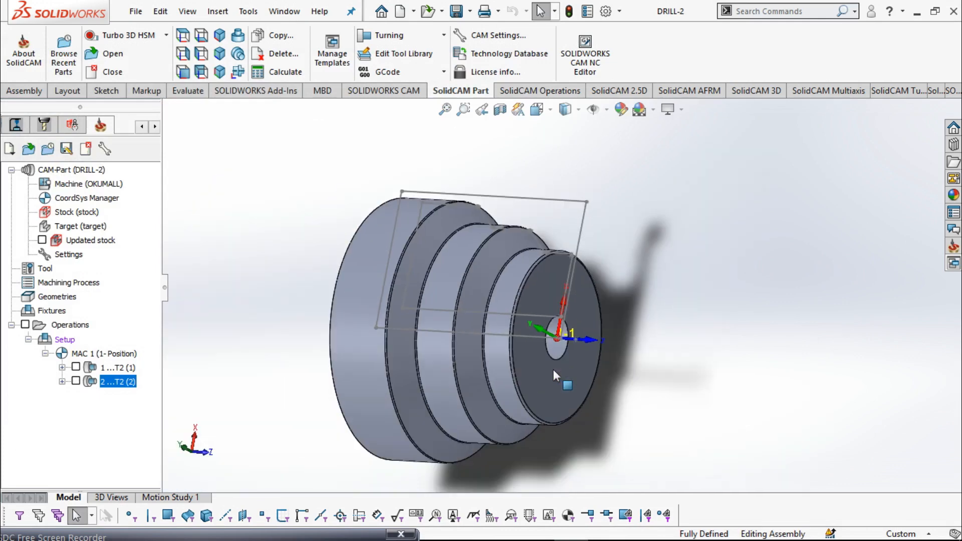
Add a turning Drilling operation named 3 on the MAC 1 (1- Position) coordinate system
left_click(443, 35)
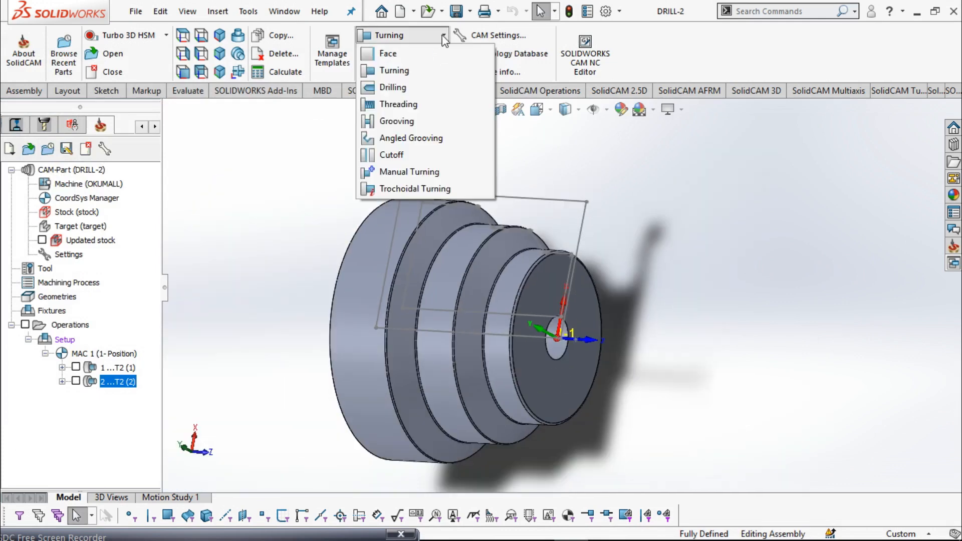
left_click(395, 89)
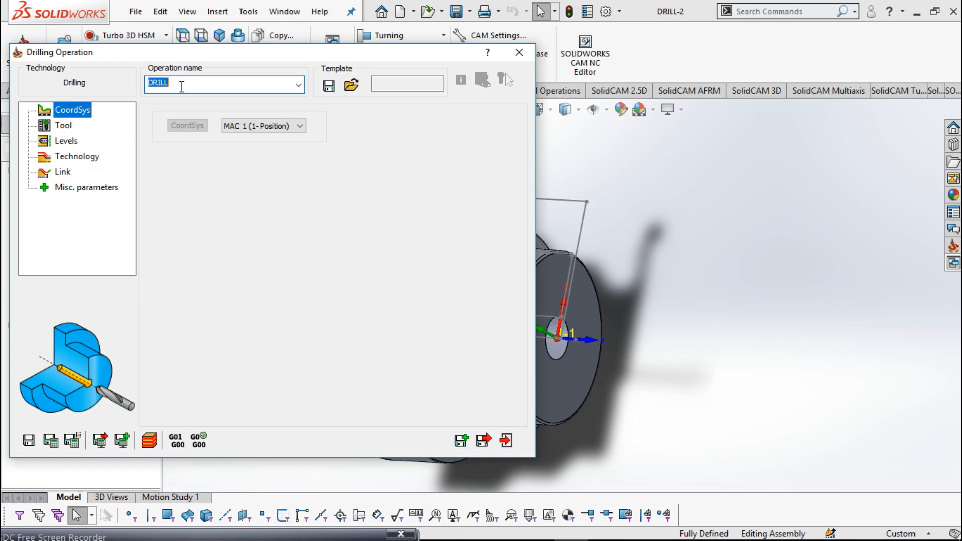
type("3")
left_click(62, 127)
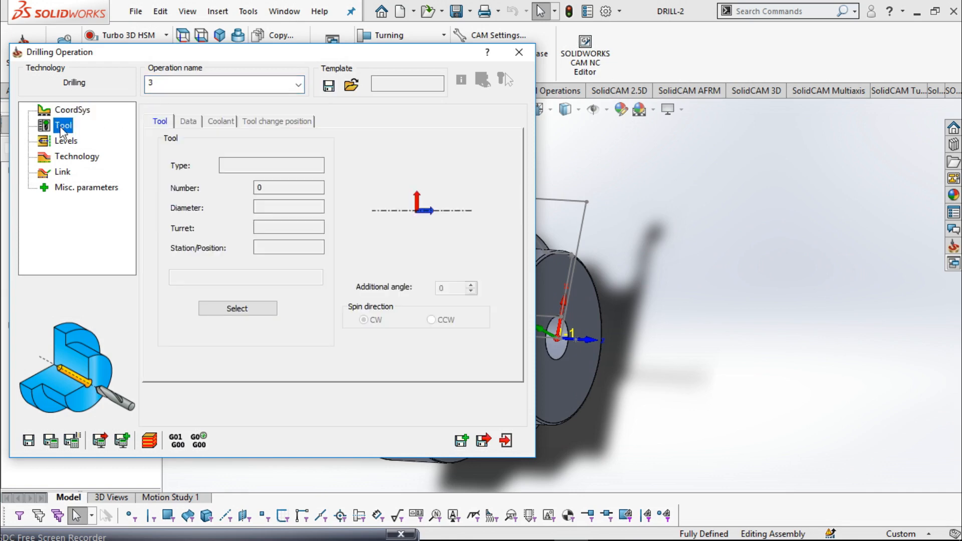
left_click(73, 116)
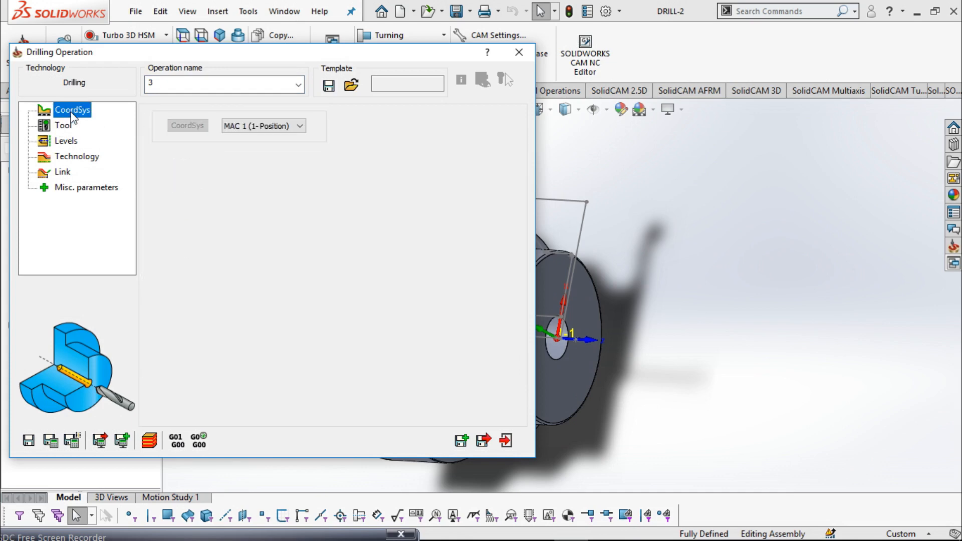
Add a new drill to the turret for the drilling operation and set its diameter to 20 mm
left_click(68, 129)
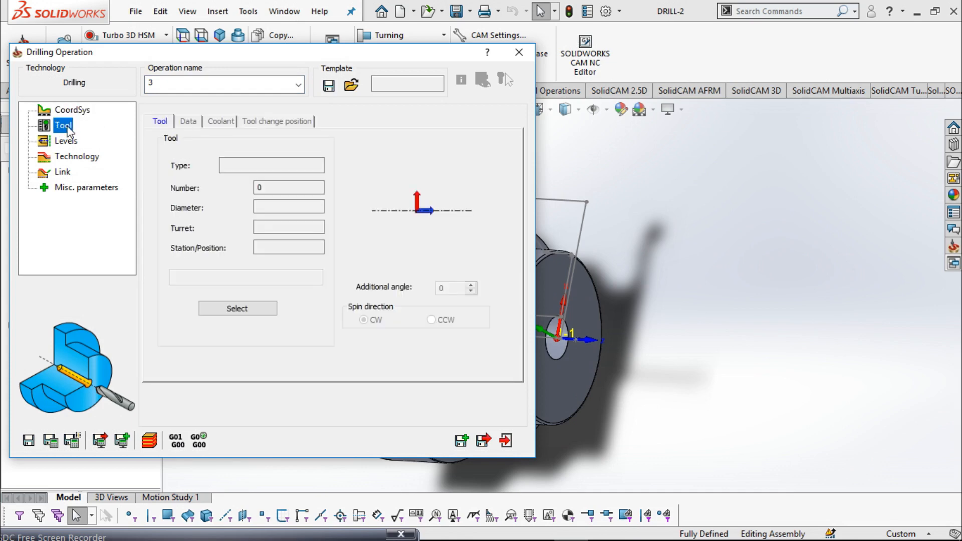
left_click(237, 308)
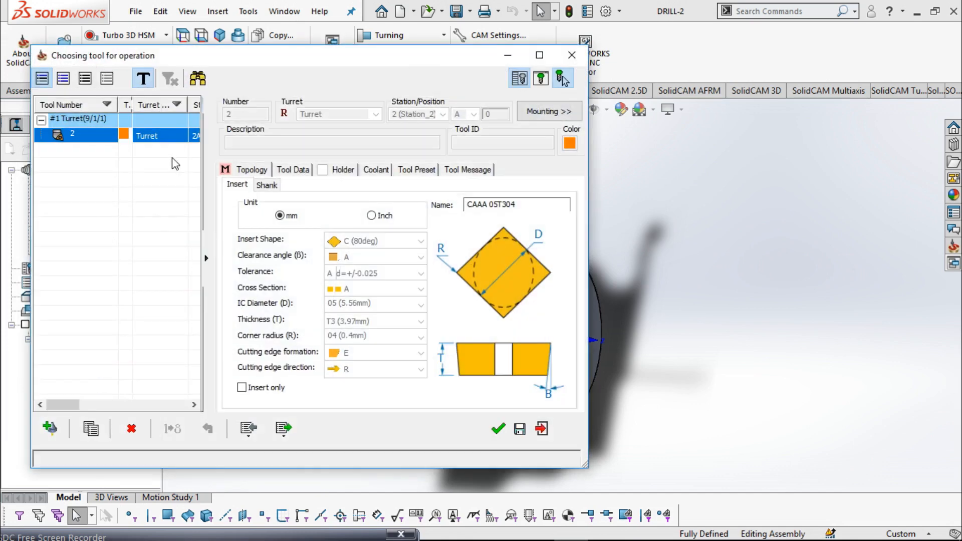
left_click(50, 428)
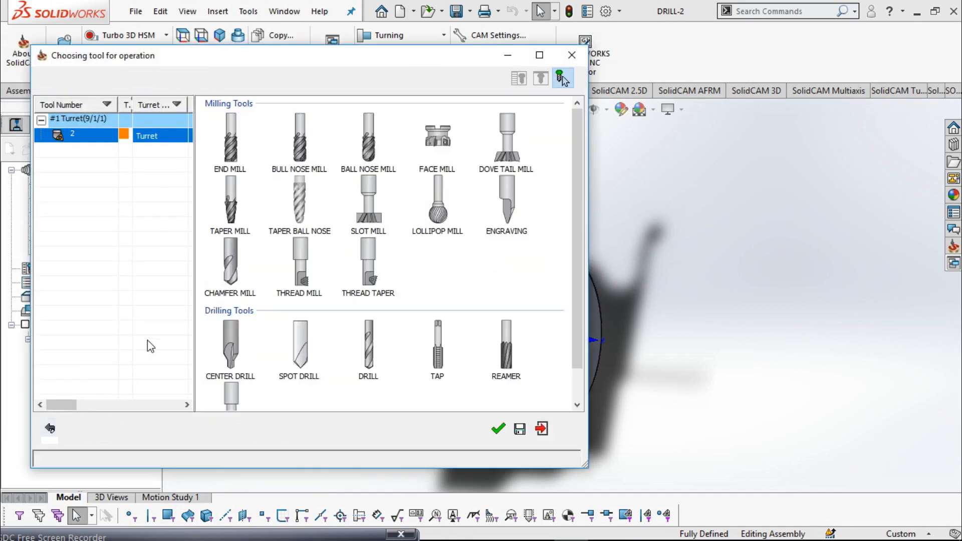
left_click(373, 359)
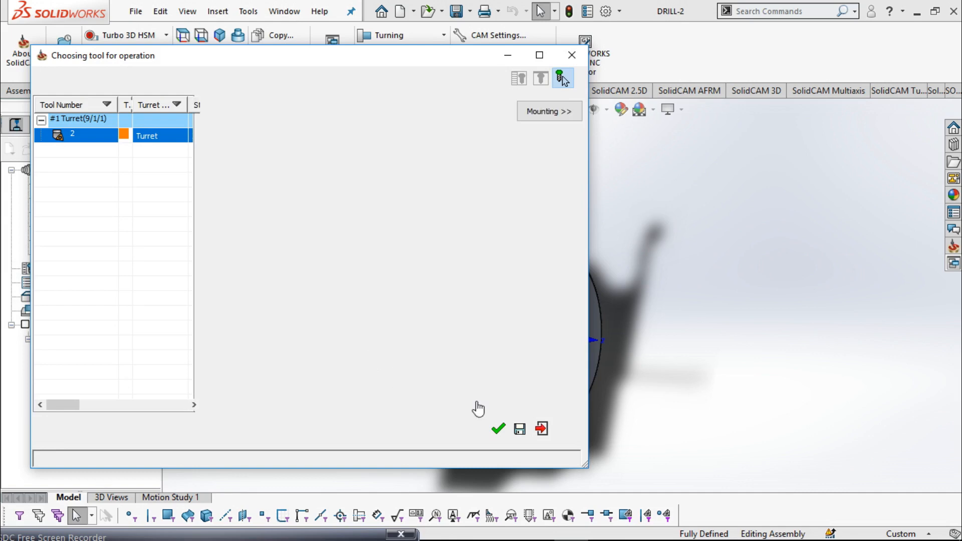
left_click(407, 208)
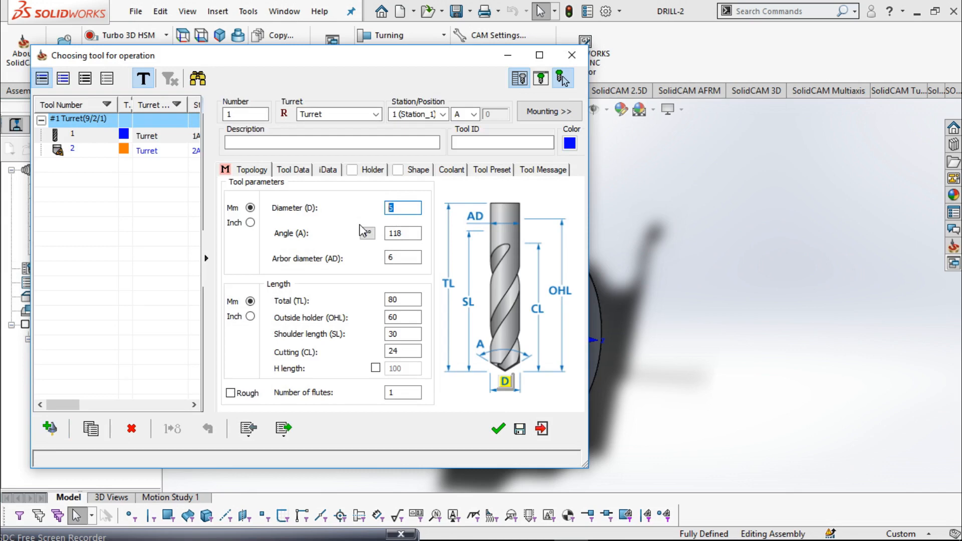
type("20")
Set the drill's total length to 150 mm and its outside holder length to 145 mm
left_click(413, 300)
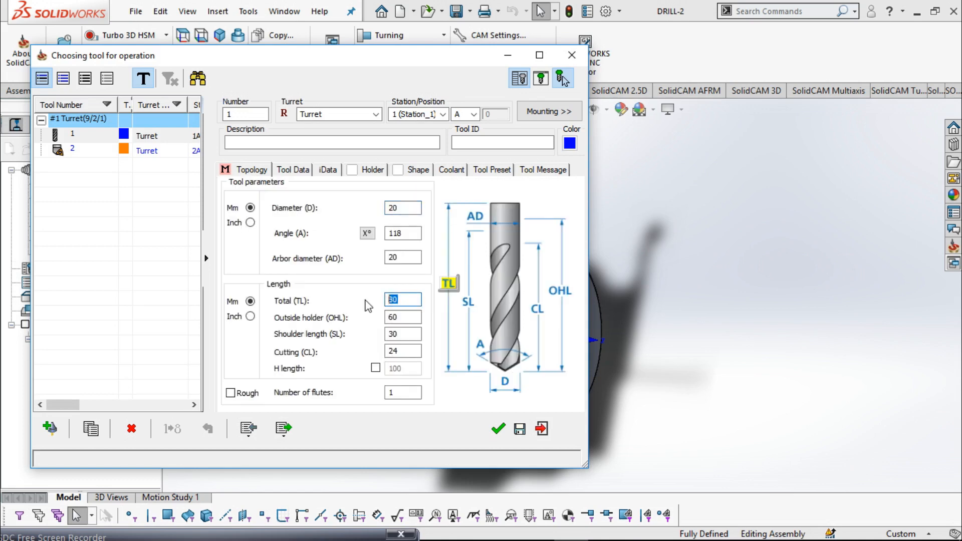
type("150")
key("Tab")
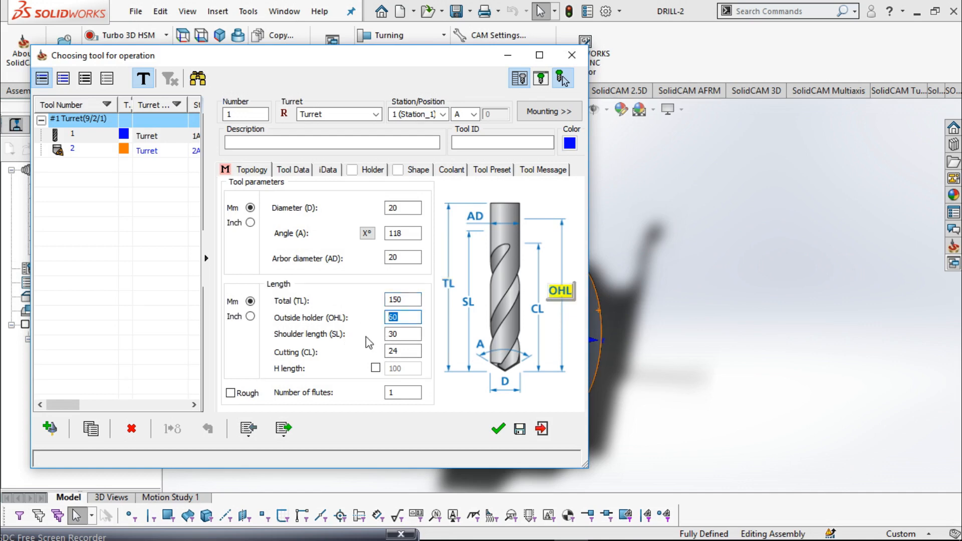
type("145")
left_click(751, 405)
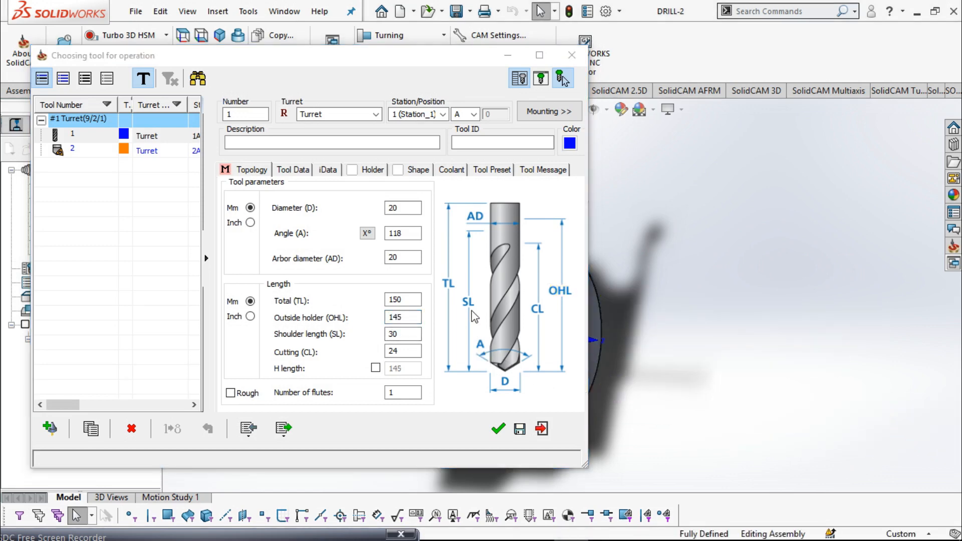
Set the drill's shoulder length to 140 mm and cutting length to 130 mm, and assign the drill to the operation
left_click(409, 338)
type("140")
left_click(409, 353)
left_click_drag(409, 354, 354, 357)
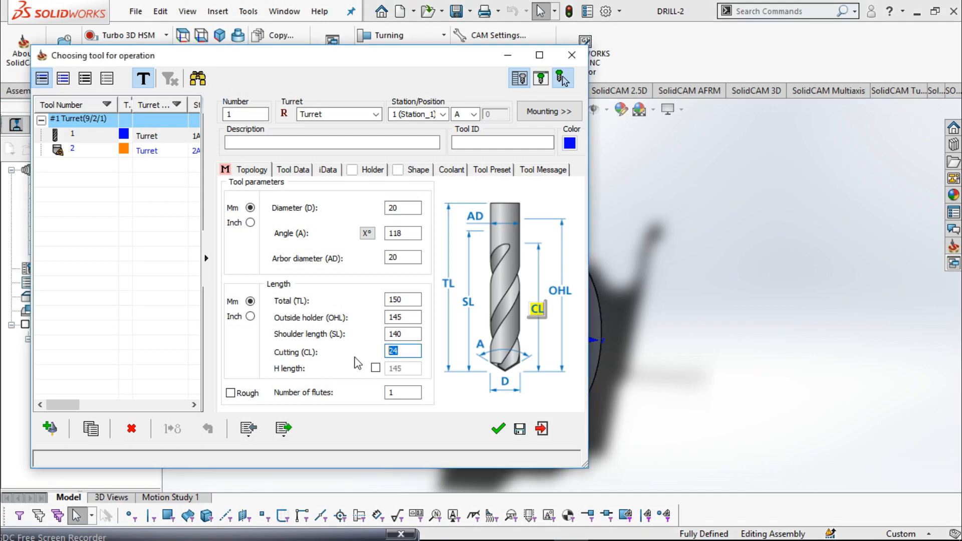
type("130")
left_click(781, 373)
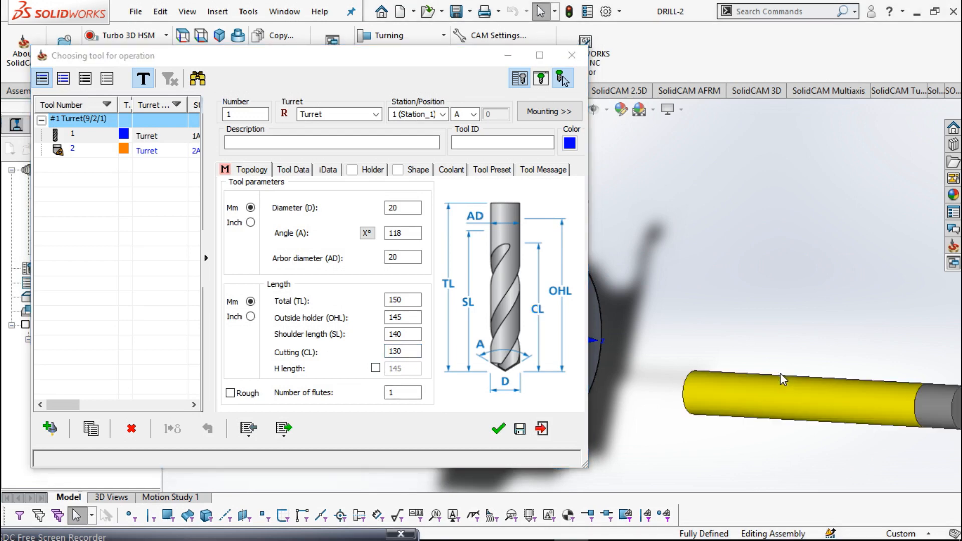
left_click(499, 428)
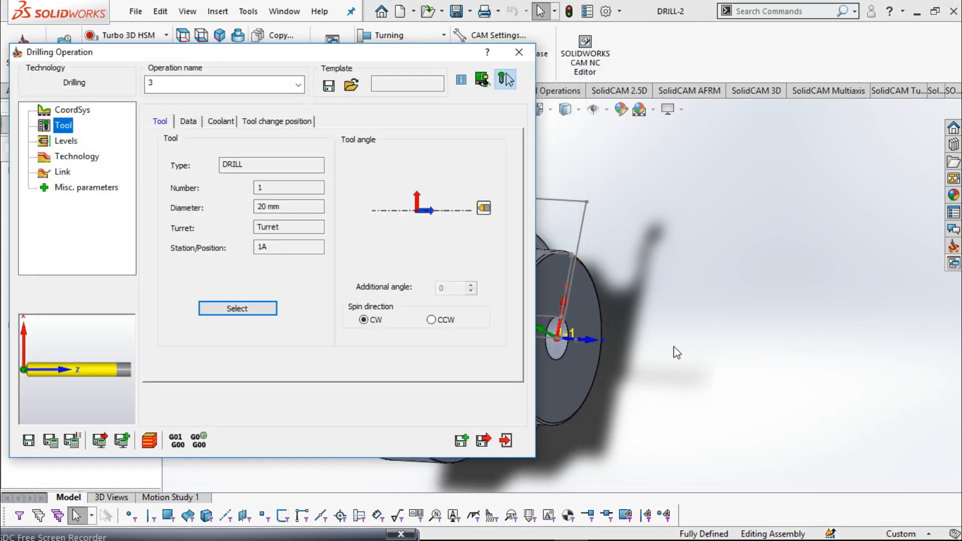
Set the drill start to 2 and the drill end to 90 in the technology settings, with Cutter tip as the depth type
middle_click_drag(731, 341, 712, 351)
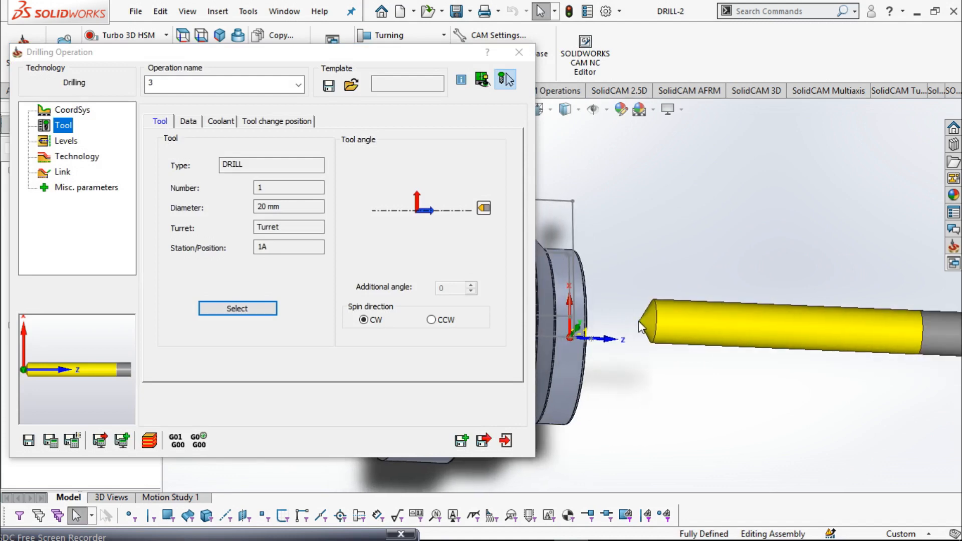
middle_click_drag(641, 326, 613, 339)
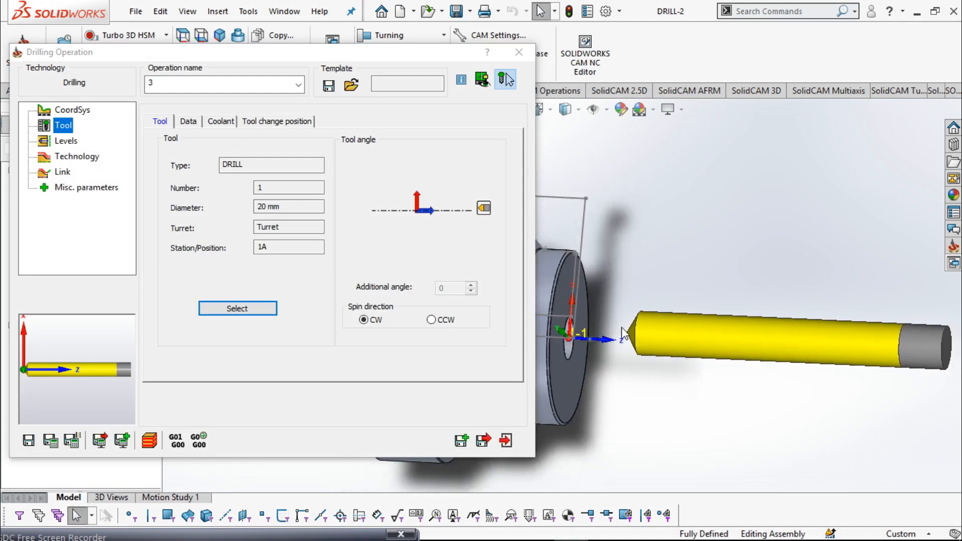
left_click(66, 142)
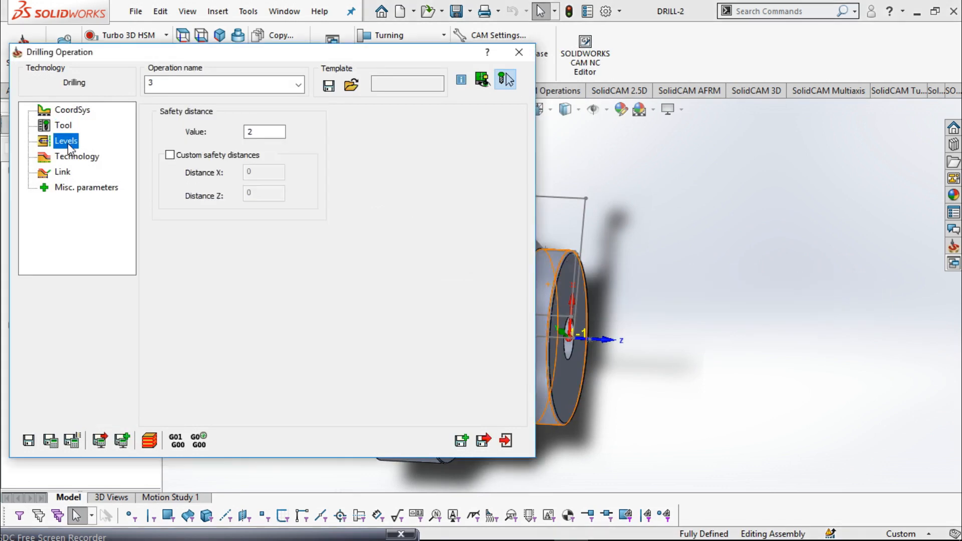
left_click(79, 158)
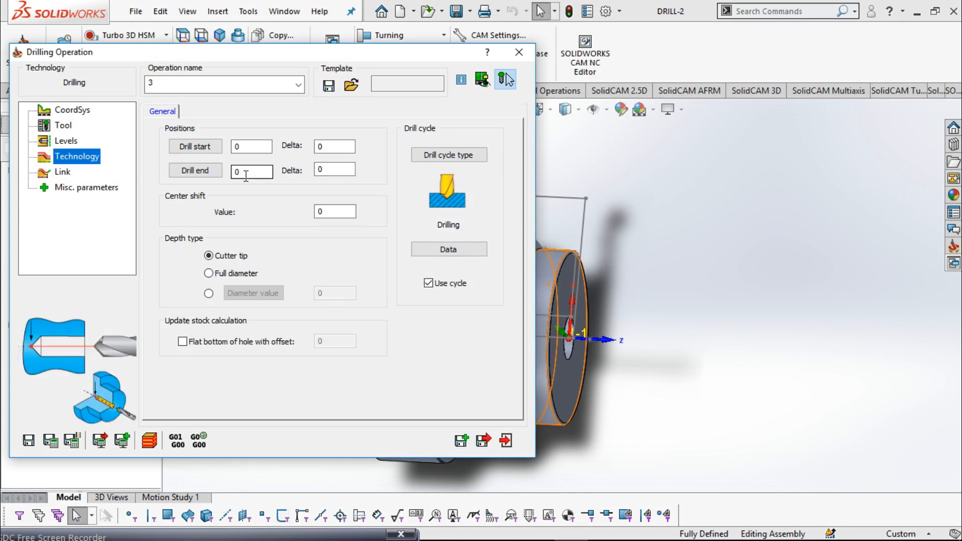
left_click(238, 146)
type("2")
left_click(251, 172)
left_click(235, 168)
type("9")
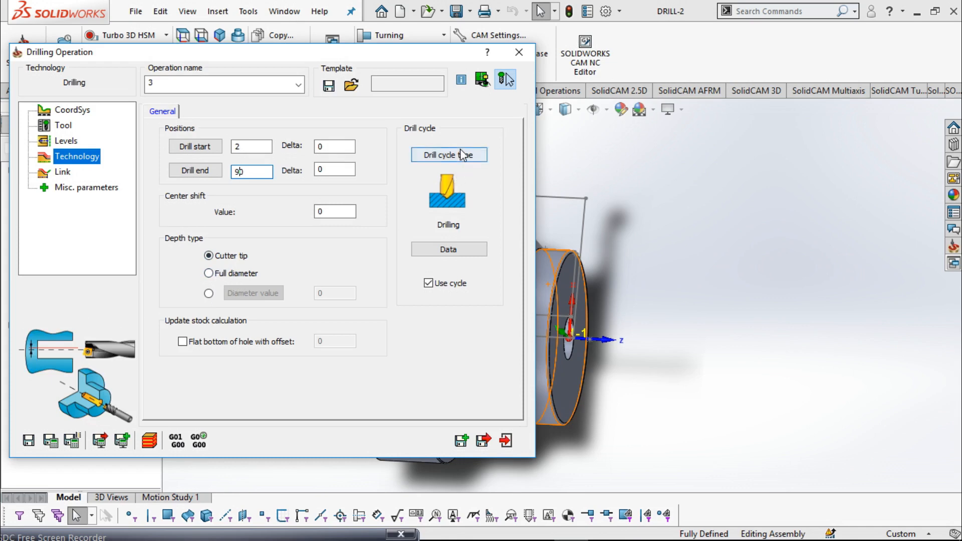
left_click(223, 274)
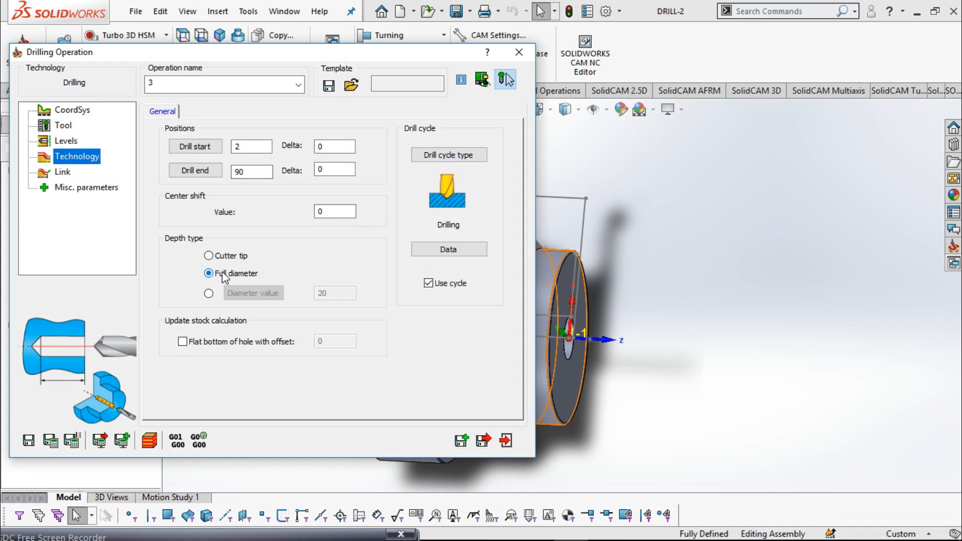
left_click(214, 256)
Choose the peck drill cycle and set its step down to 10
left_click(448, 155)
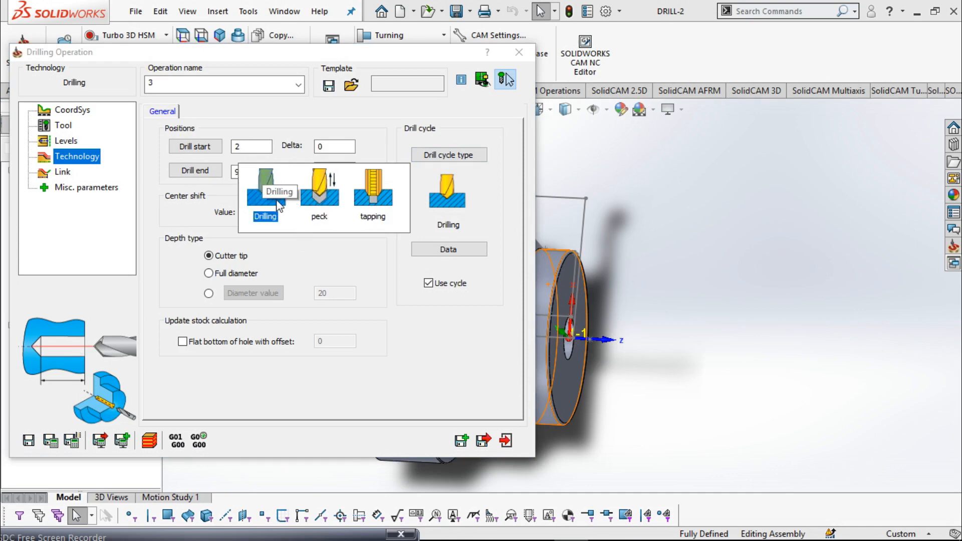
left_click(331, 195)
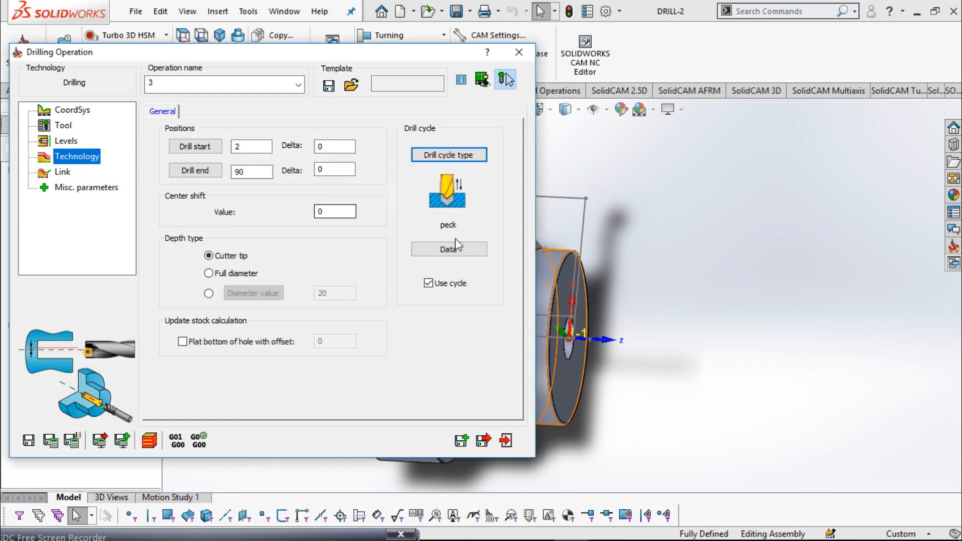
left_click(421, 250)
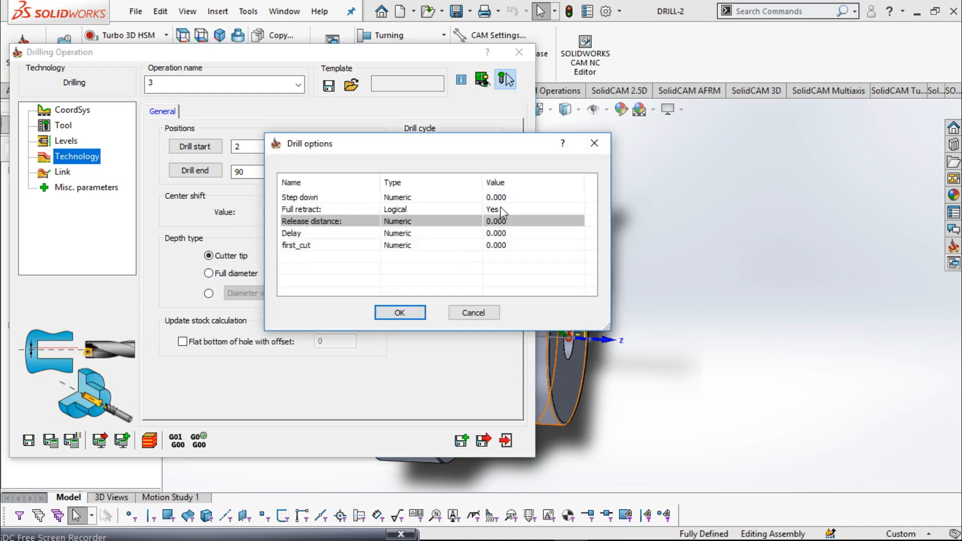
left_click(511, 197)
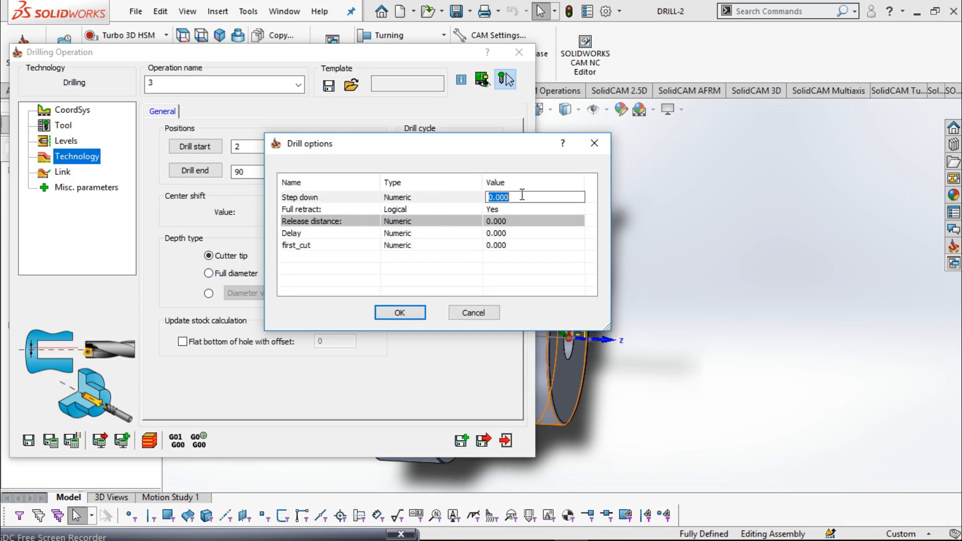
type("10")
left_click(406, 308)
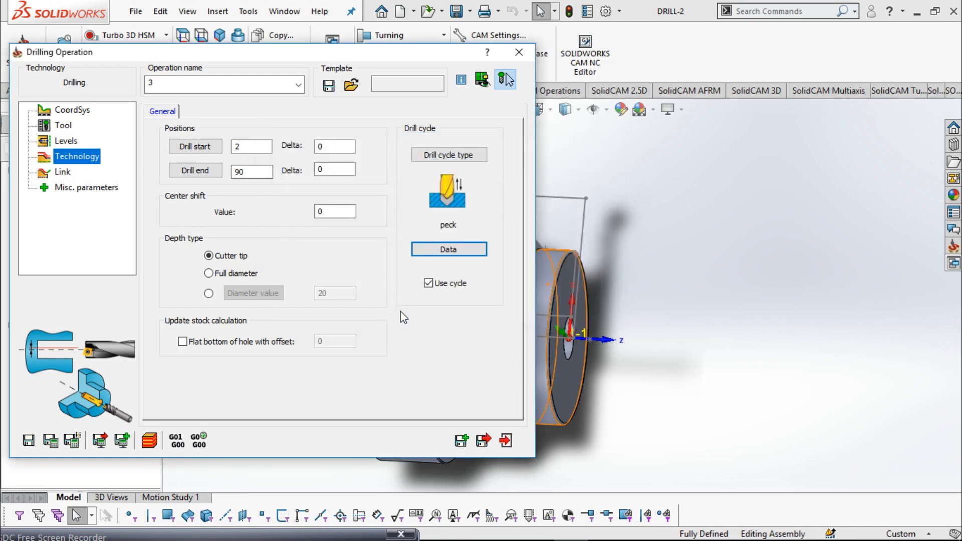
Correct the drill end to -90, then save and calculate the drilling operation
left_click(51, 441)
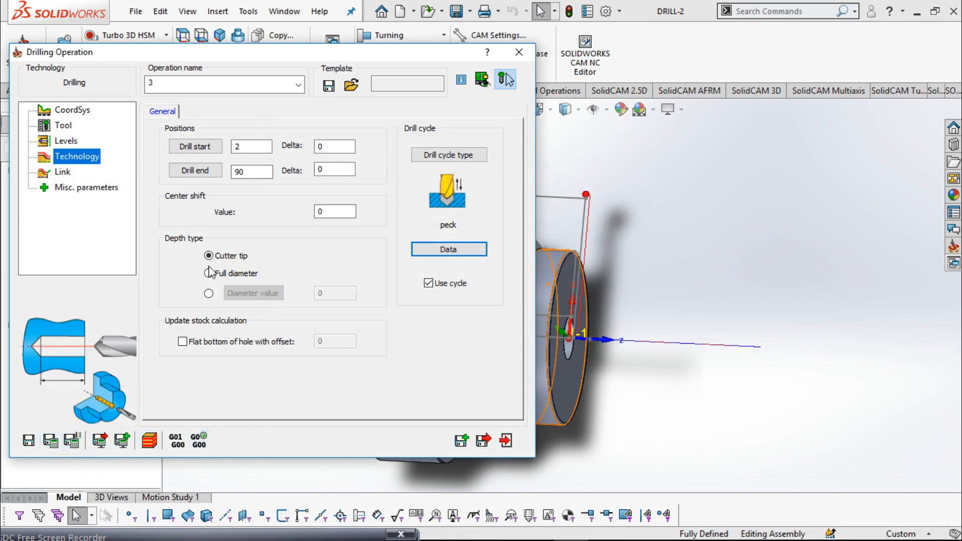
left_click(239, 172)
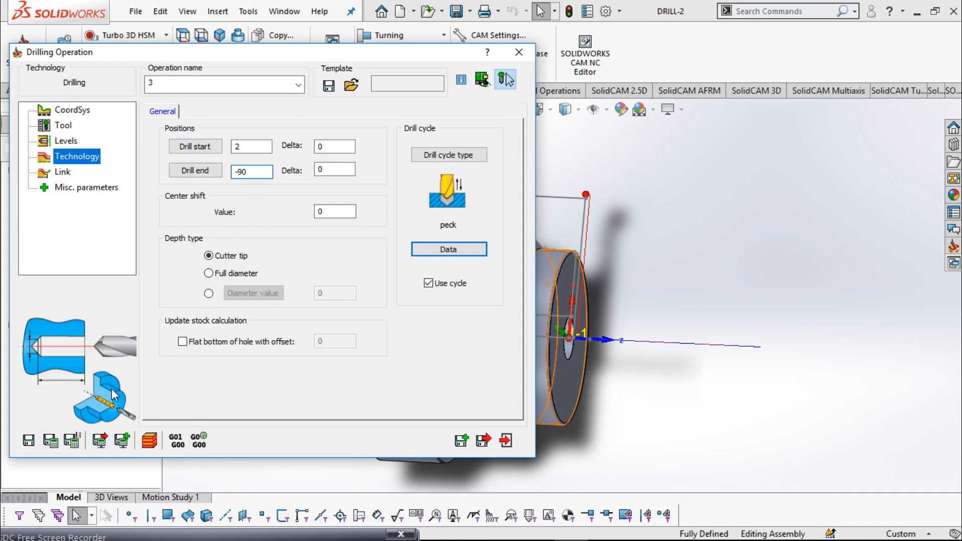
left_click(51, 440)
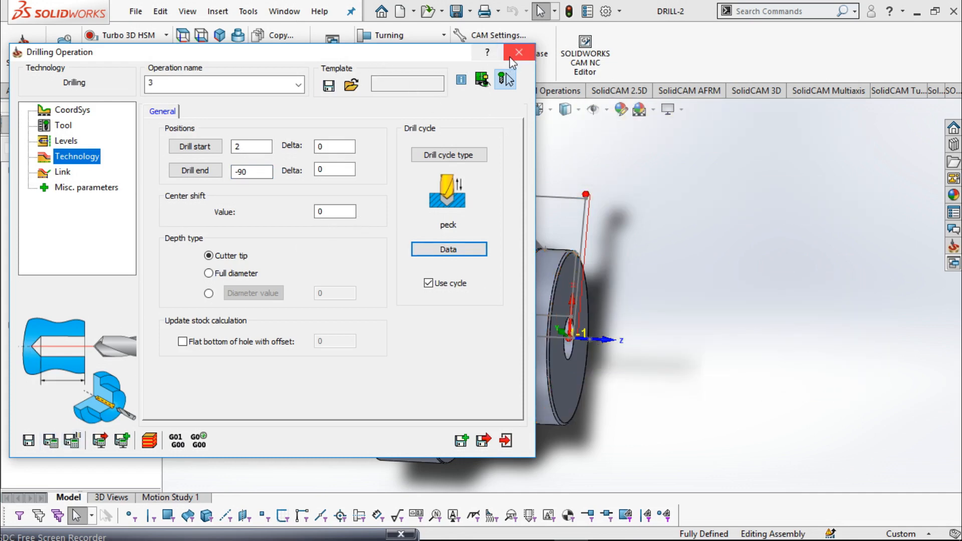
Simulate the drilling operation in Turning mode at the slowest speed, then close the simulation
left_click(149, 441)
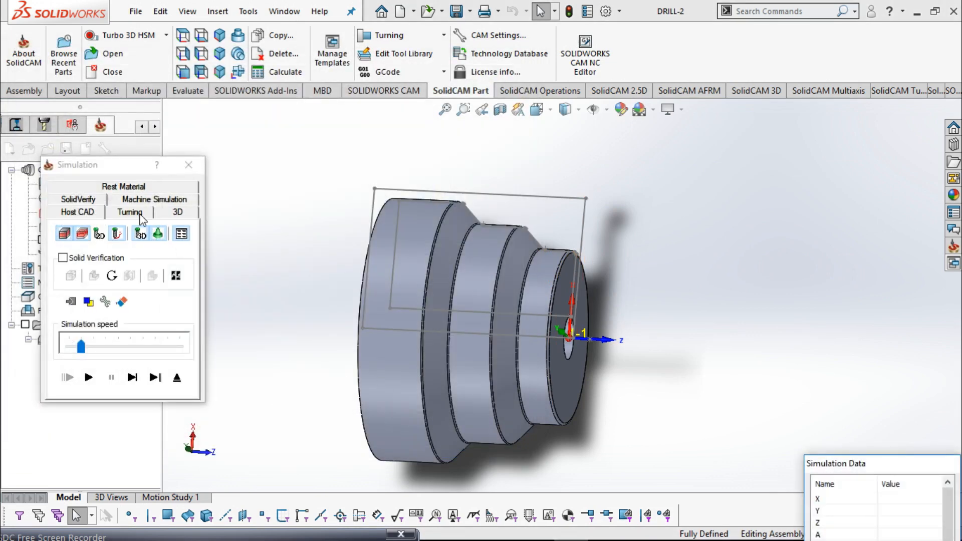
left_click(140, 214)
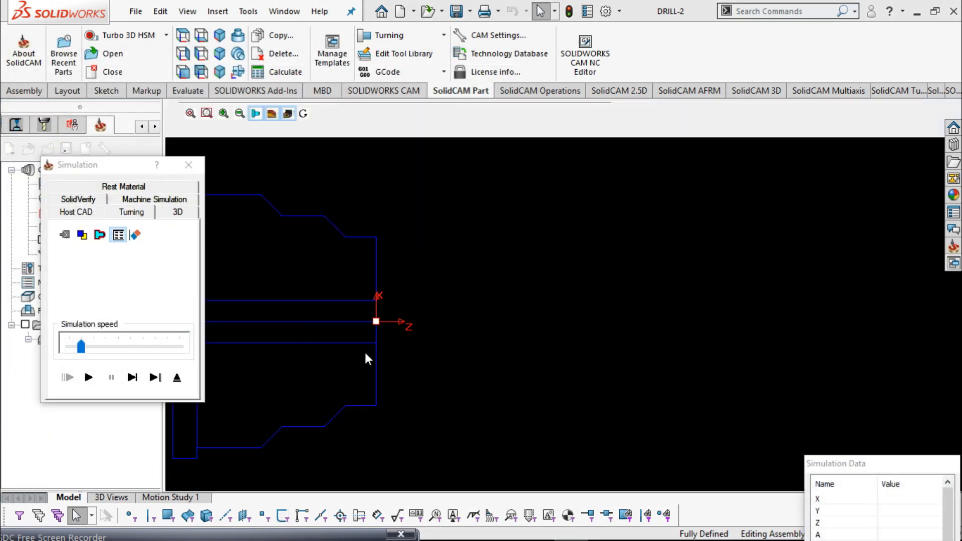
middle_click_drag(365, 354, 541, 361)
scroll(509, 318, "down", 2)
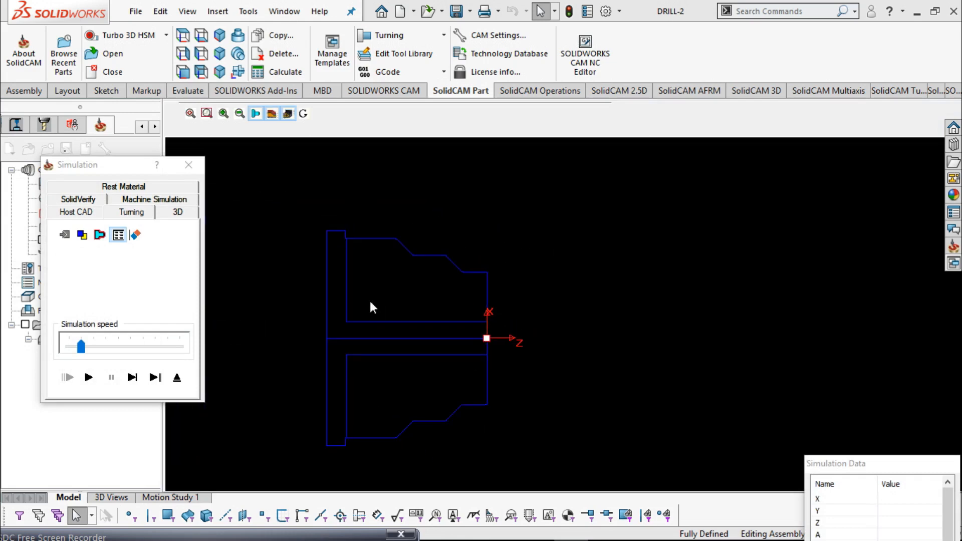
scroll(436, 312, "up", 3)
middle_click_drag(458, 316, 416, 322)
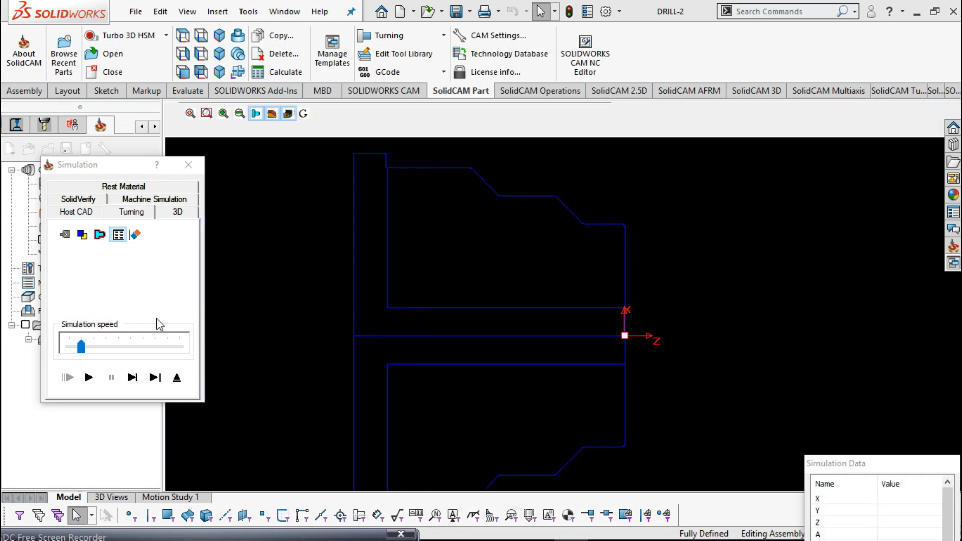
left_click_drag(80, 347, 69, 348)
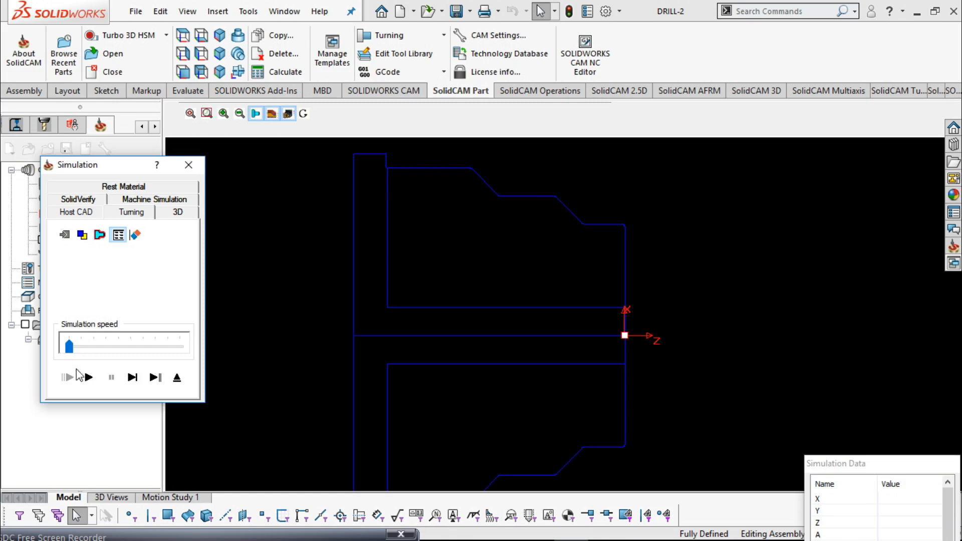
left_click(88, 379)
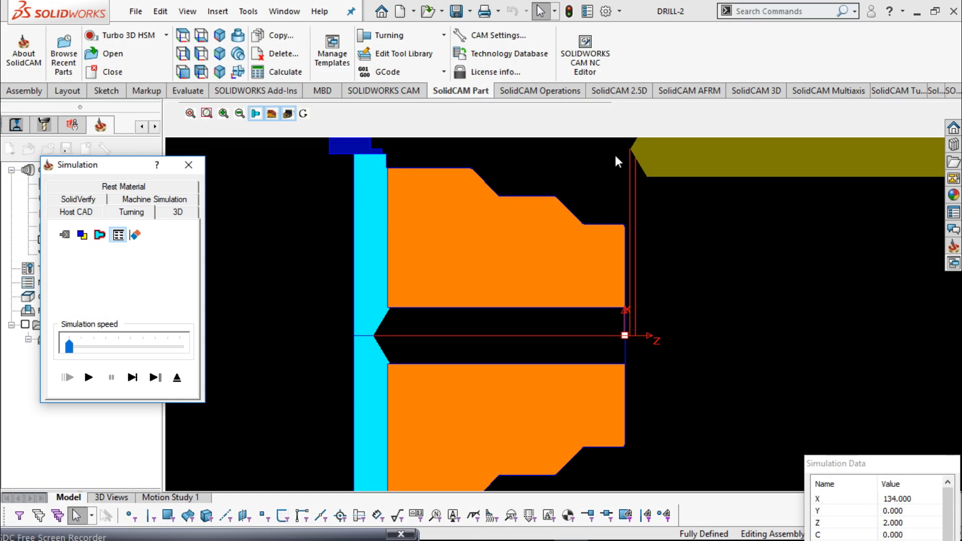
left_click(188, 165)
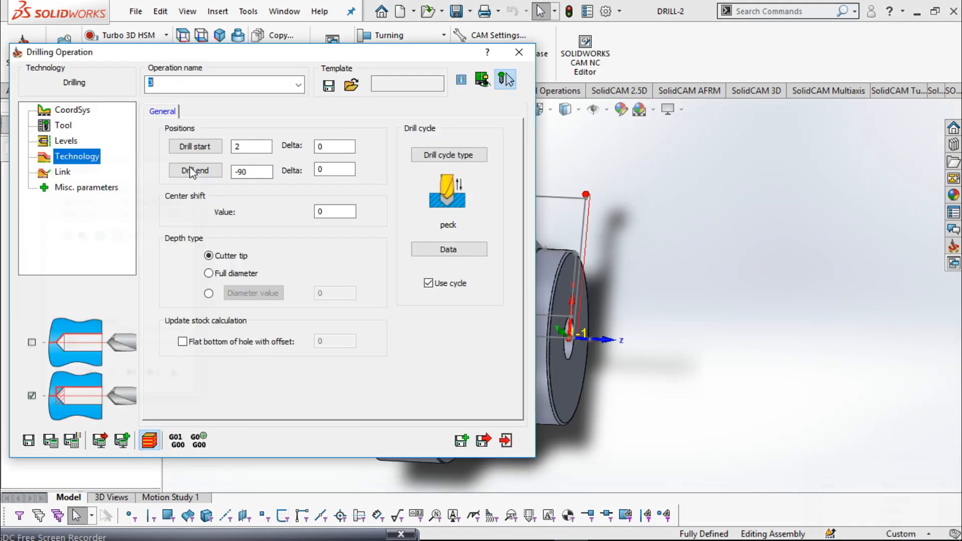
Change the depth type to Full diameter and rerun the Turning simulation to check the hole's bottom end
left_click(209, 274)
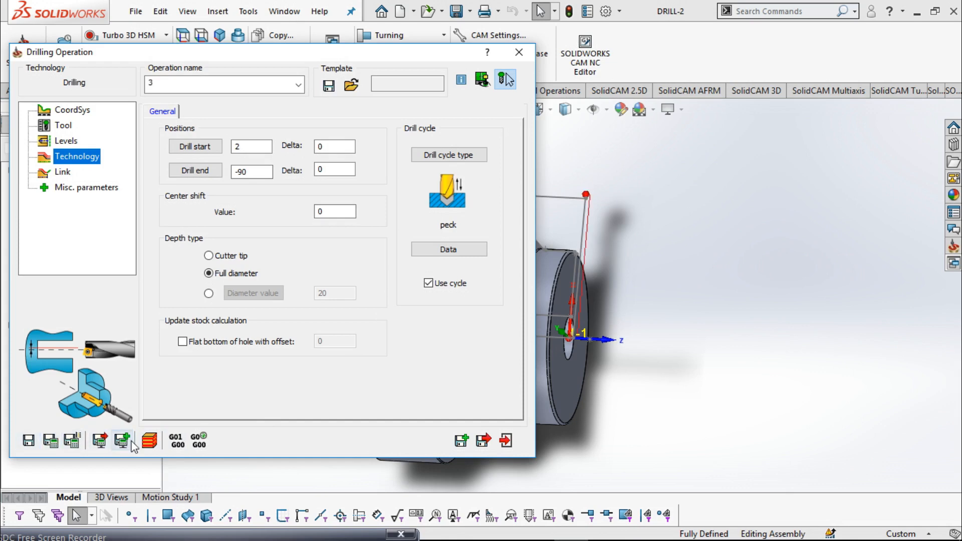
left_click(149, 441)
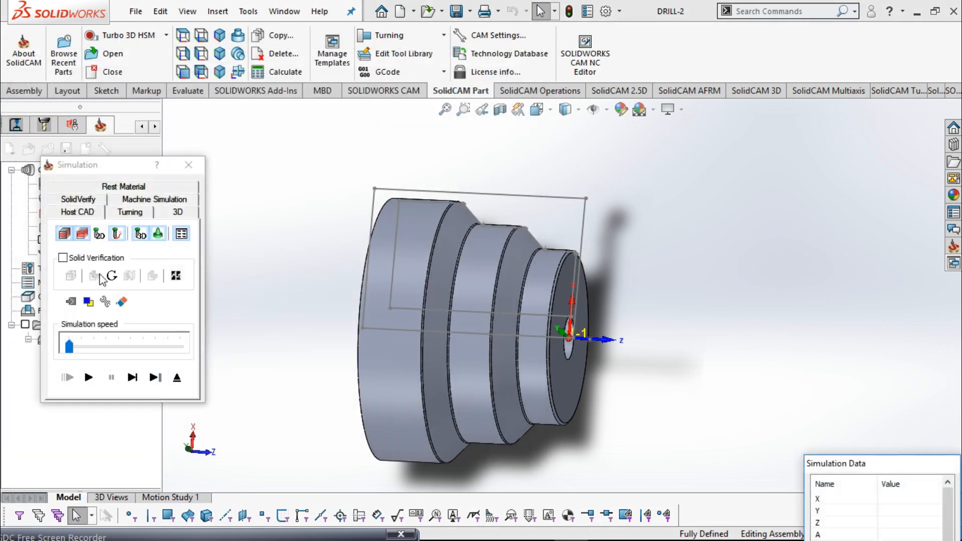
left_click(127, 212)
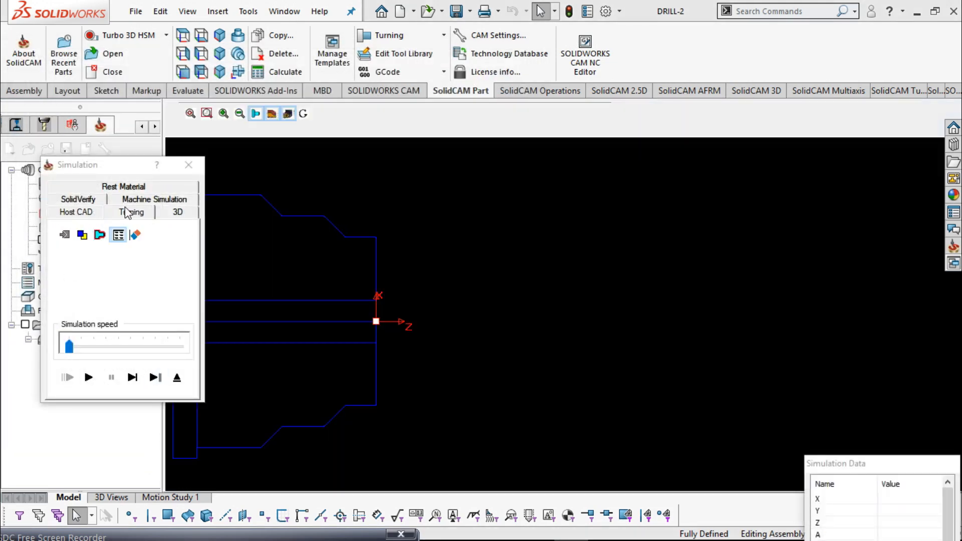
left_click(88, 379)
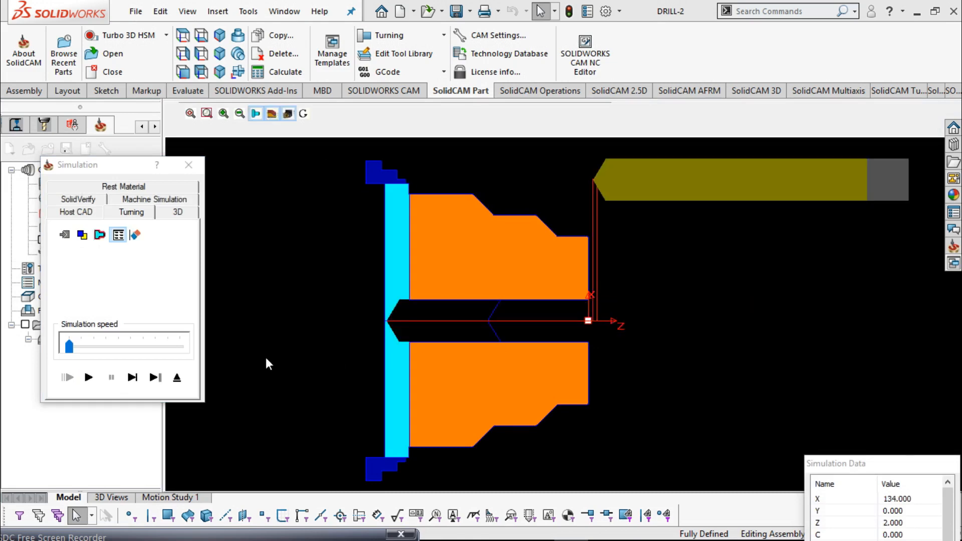
scroll(407, 295, "up", 6)
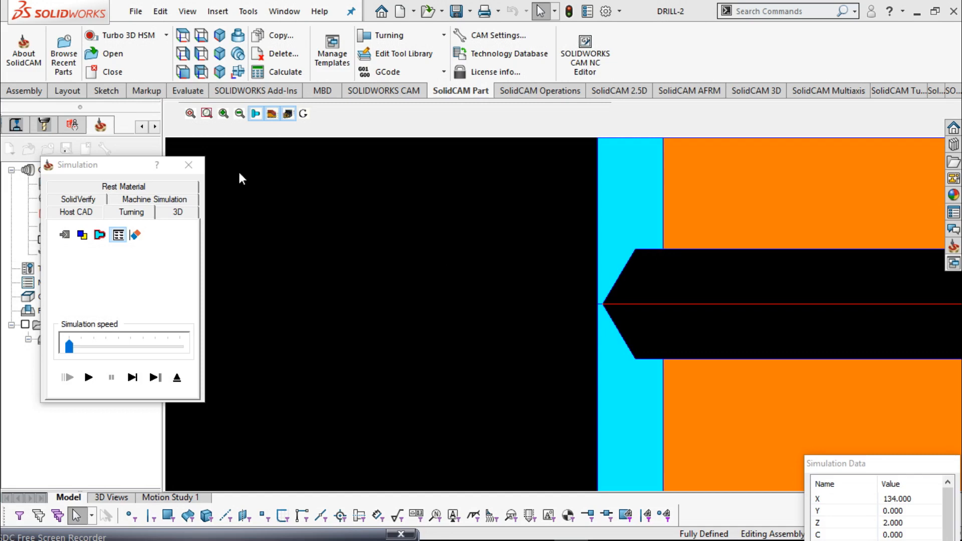
left_click(188, 165)
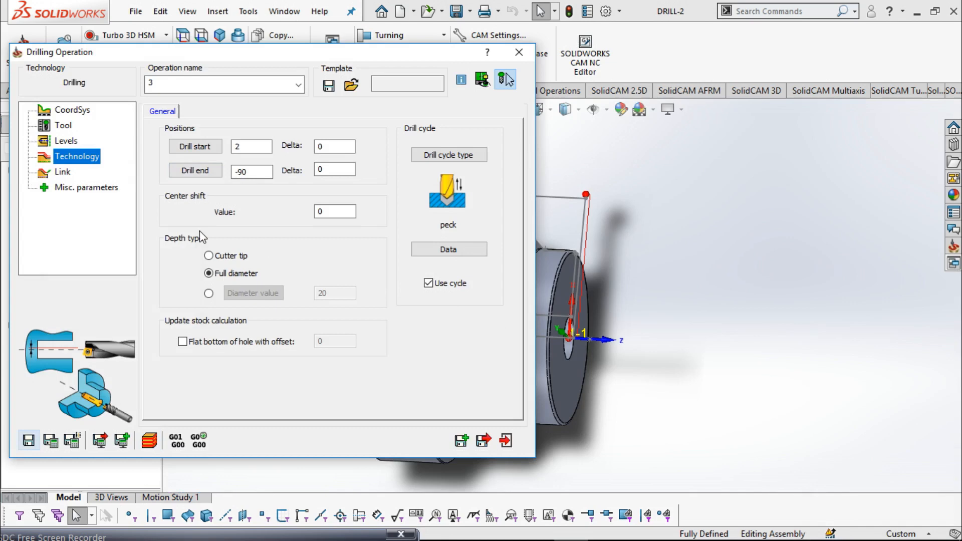
Examine both ends of the bore and the drill tip's position relative to the red toolpath on the model
left_click(261, 172)
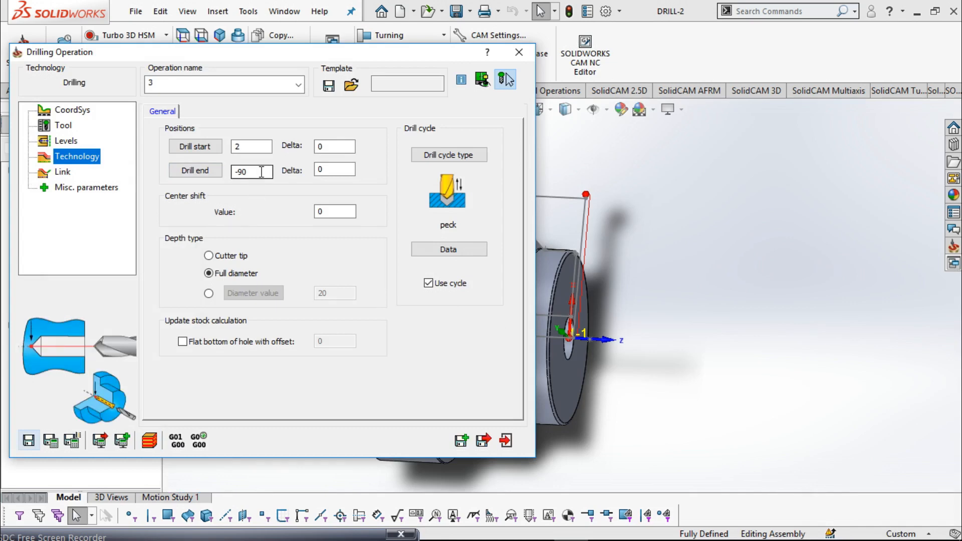
left_click_drag(371, 59, 232, 64)
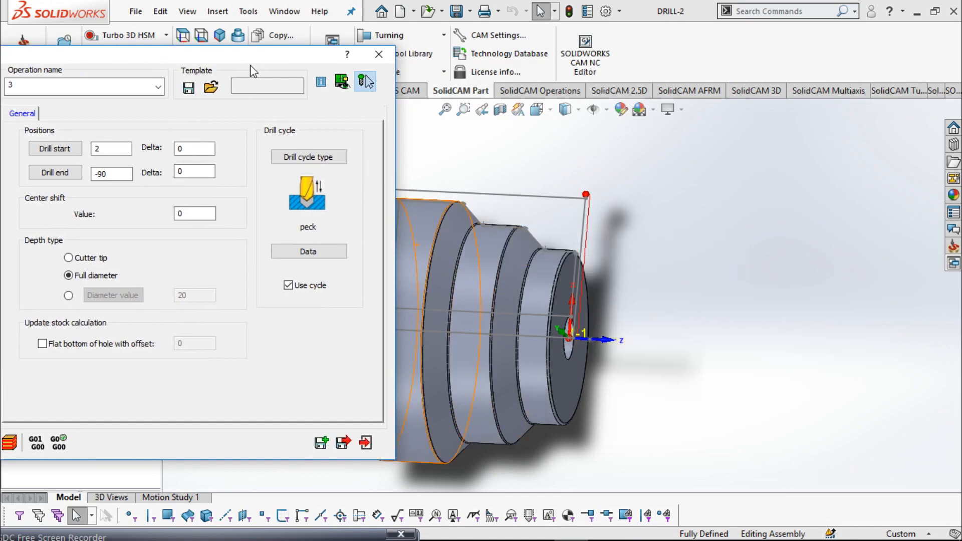
left_click_drag(253, 60, 311, 49)
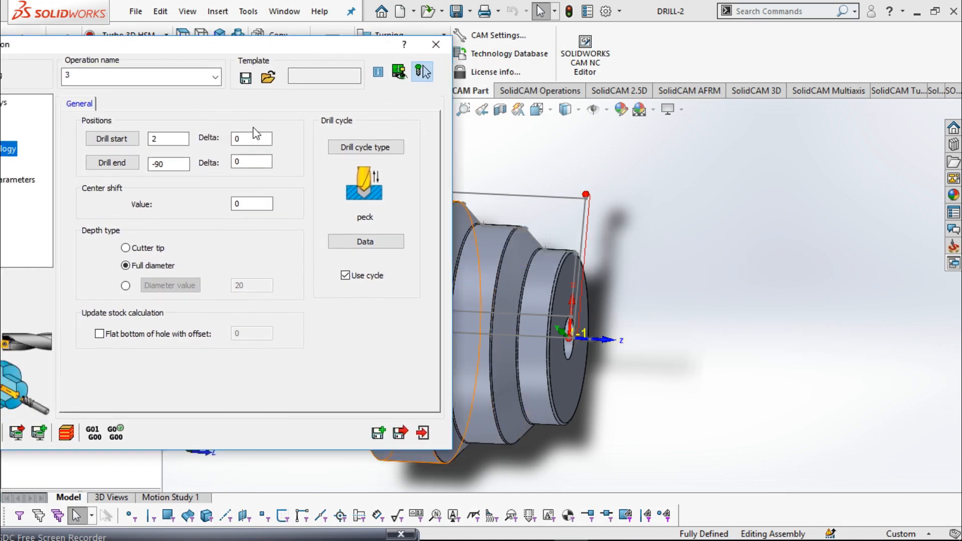
middle_click_drag(548, 323, 817, 311)
middle_click_drag(738, 308, 735, 312)
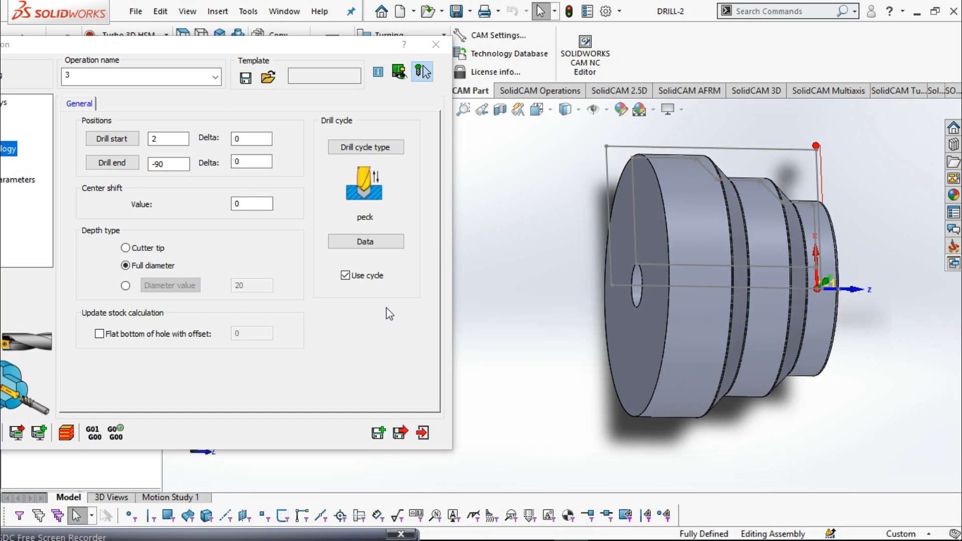
left_click(170, 164)
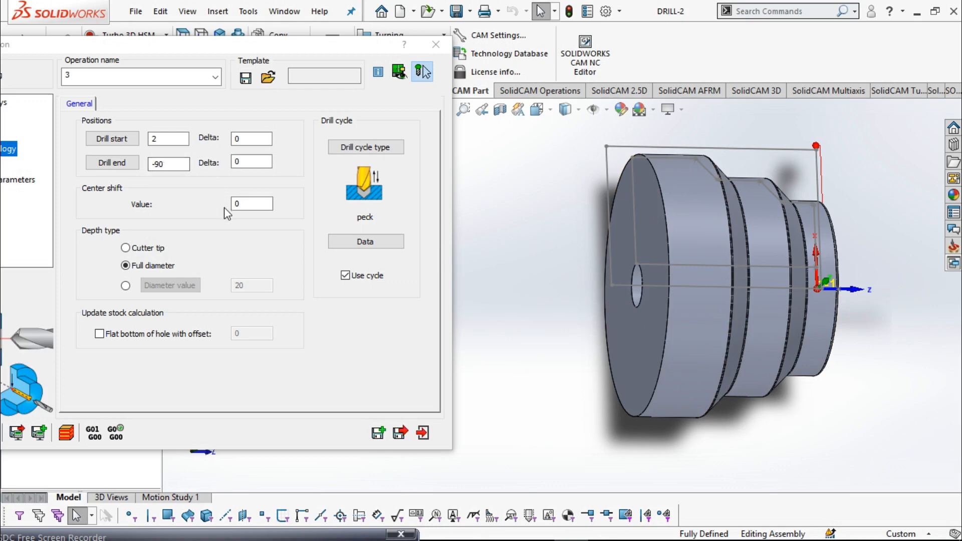
middle_click_drag(693, 331, 659, 332)
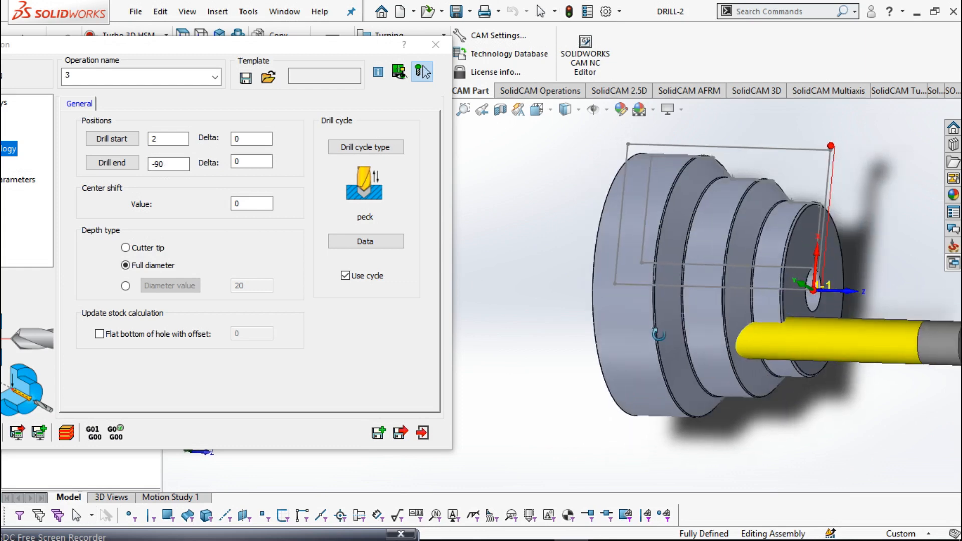
scroll(915, 153, "down", 2)
scroll(859, 167, "down", 1)
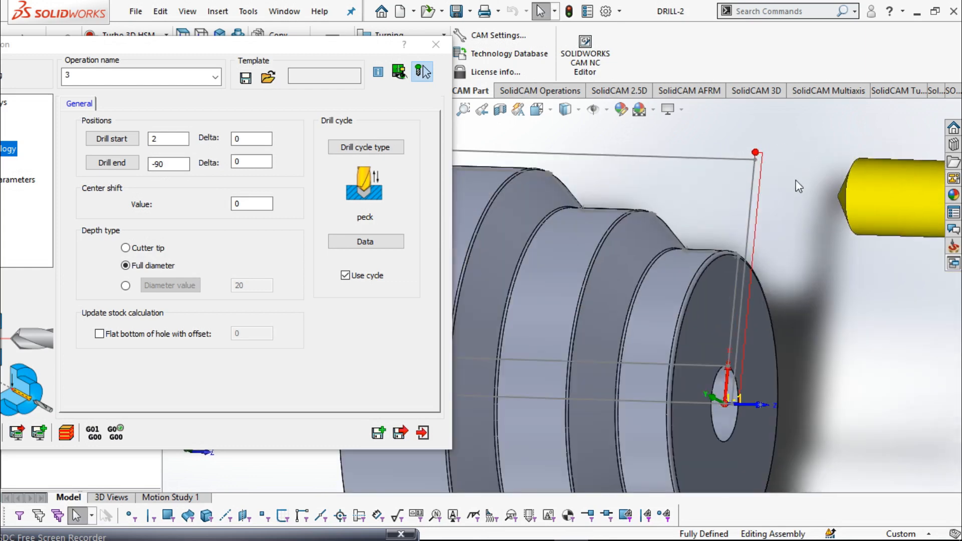
middle_click_drag(858, 169, 738, 111)
scroll(787, 164, "down", 4)
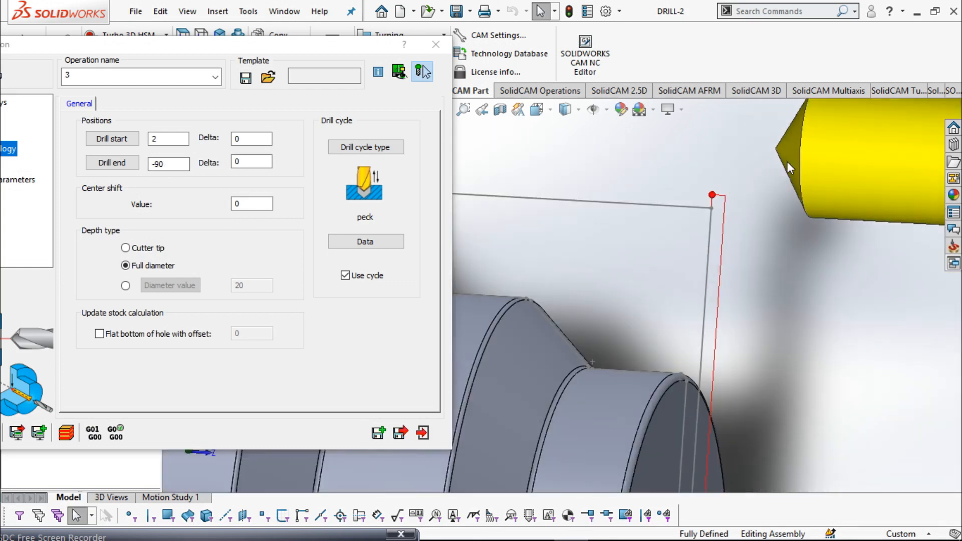
scroll(659, 230, "up", 1)
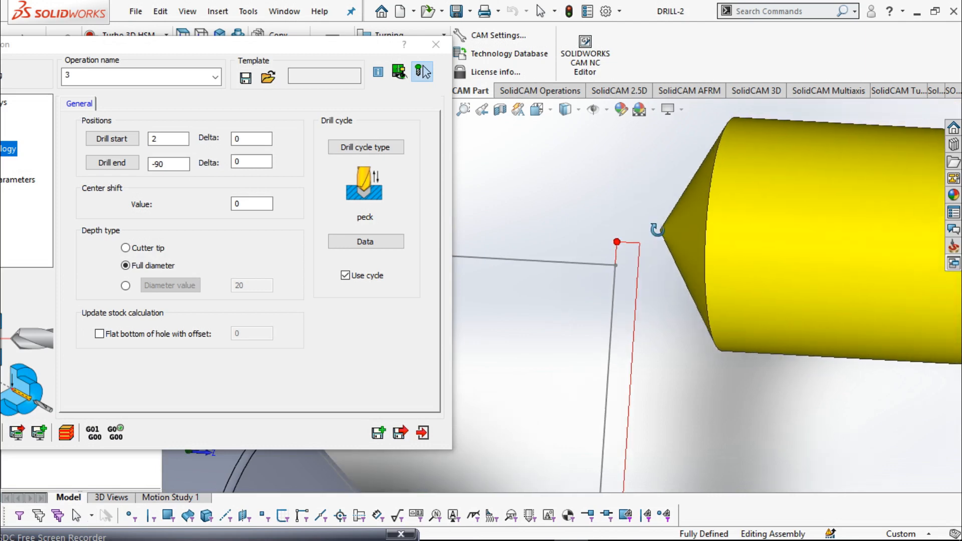
scroll(659, 248, "up", 2)
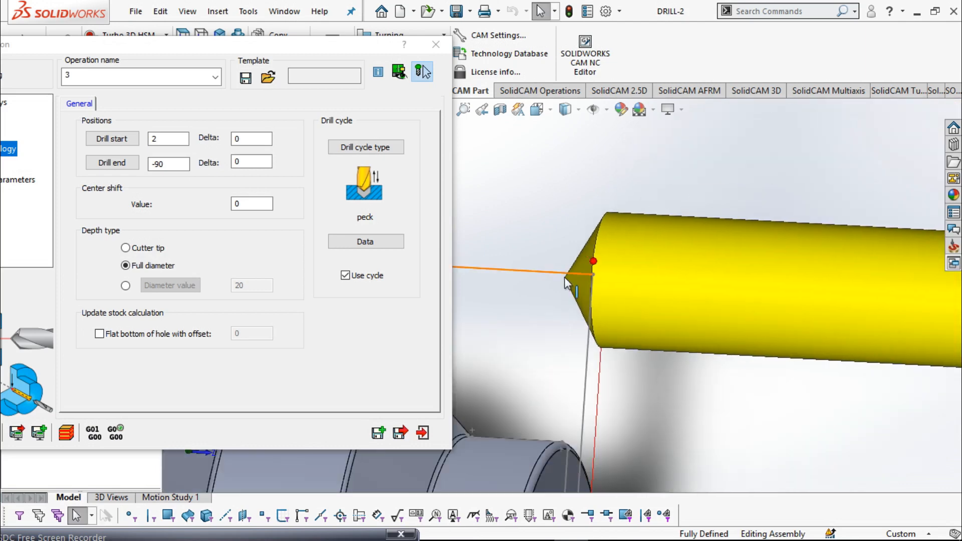
Hide the rectangular boundary sketch that passes by the drill tip
right_click(564, 276)
left_click(598, 256)
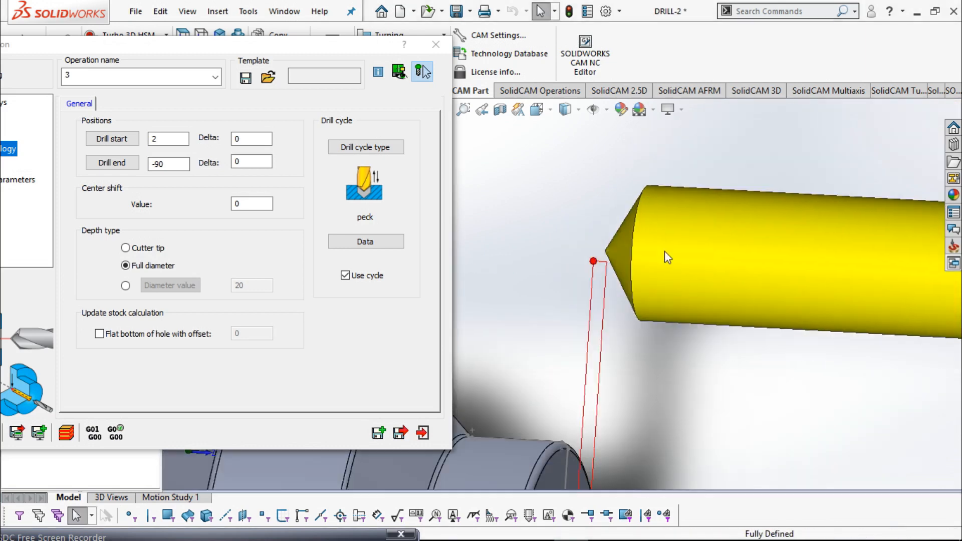
scroll(627, 304, "up", 3)
middle_click_drag(594, 381, 617, 247)
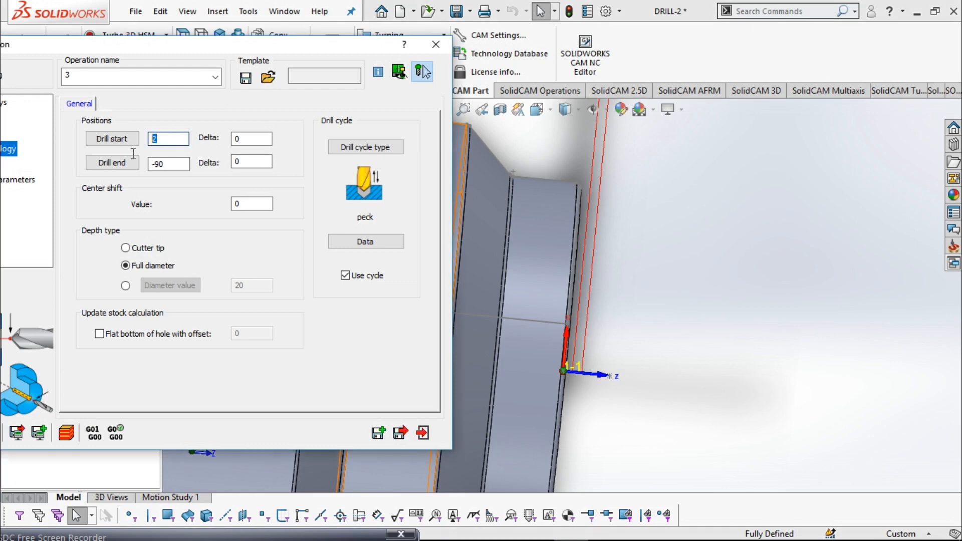
Set the drill start to 10, then save and calculate the operation
double_click(171, 138)
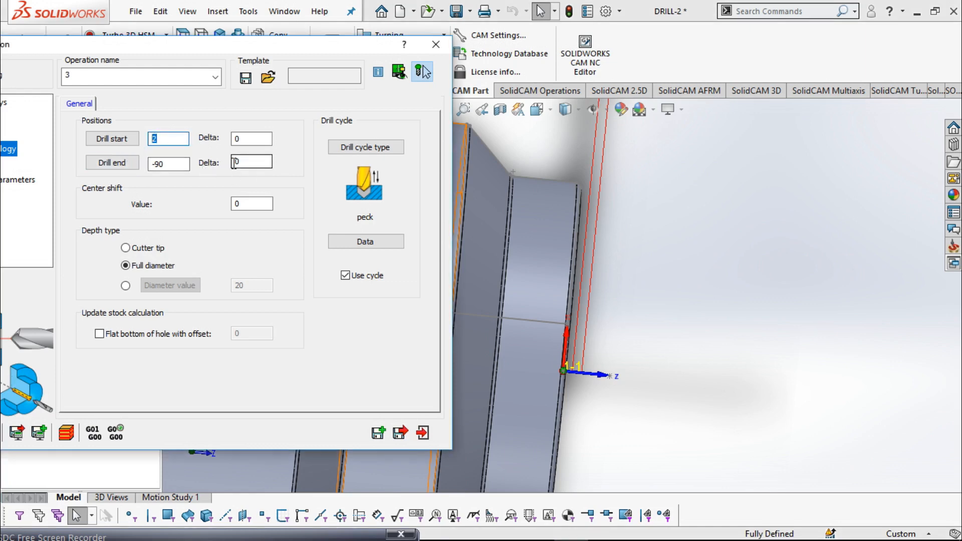
type("10")
left_click_drag(276, 46, 322, 32)
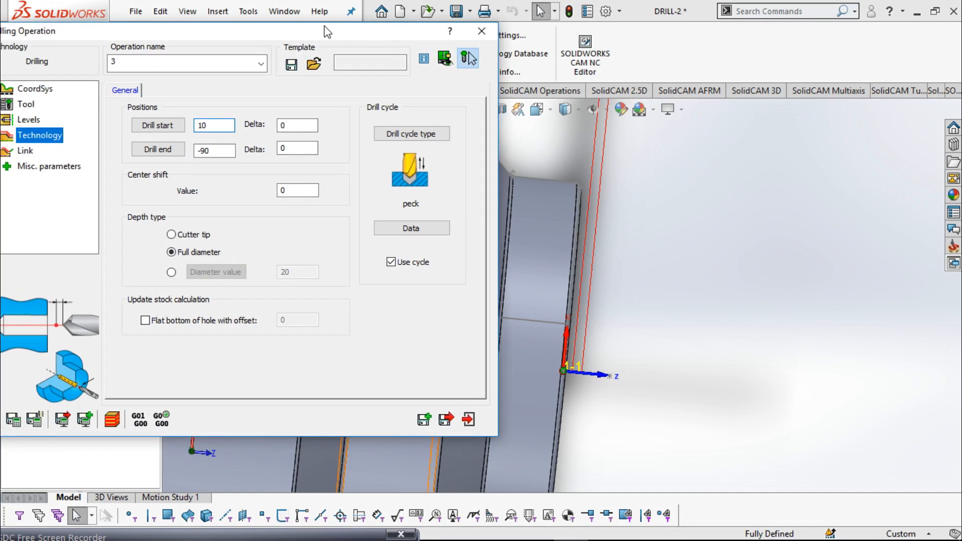
left_click(36, 417)
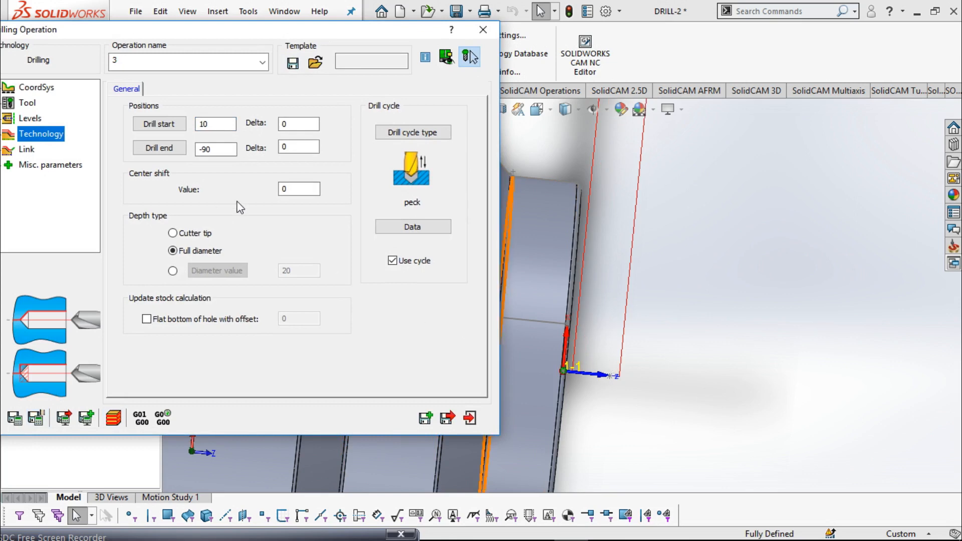
Set the approach point in the link settings to Only X
left_click(290, 188)
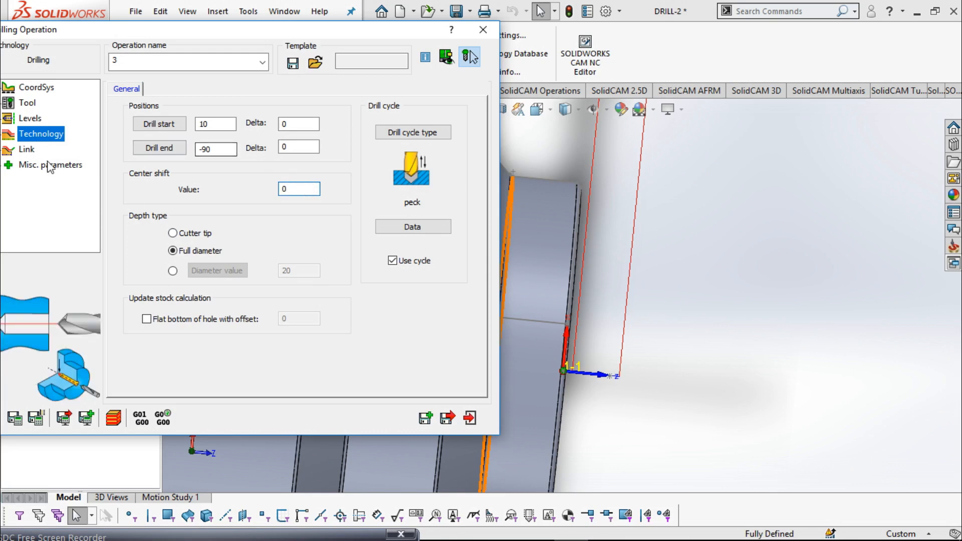
left_click(28, 150)
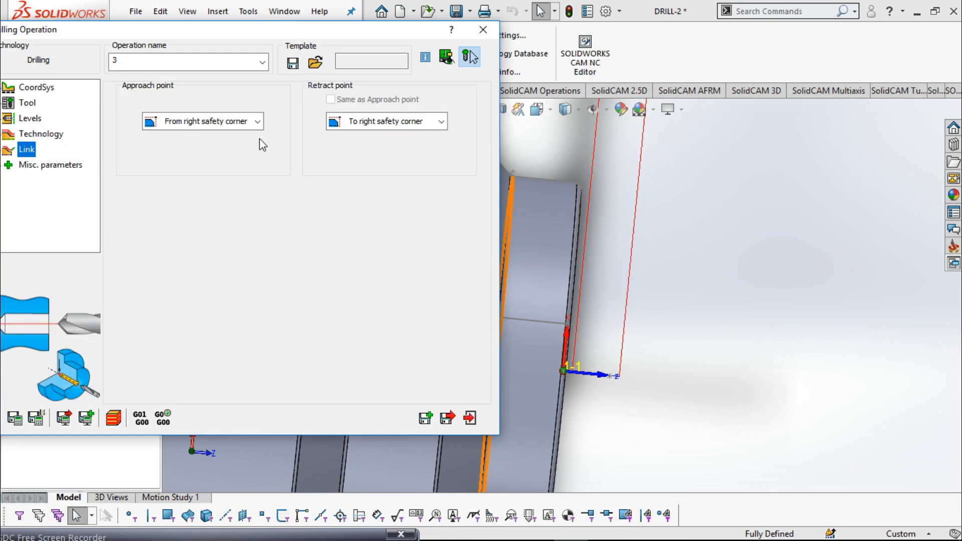
left_click(257, 123)
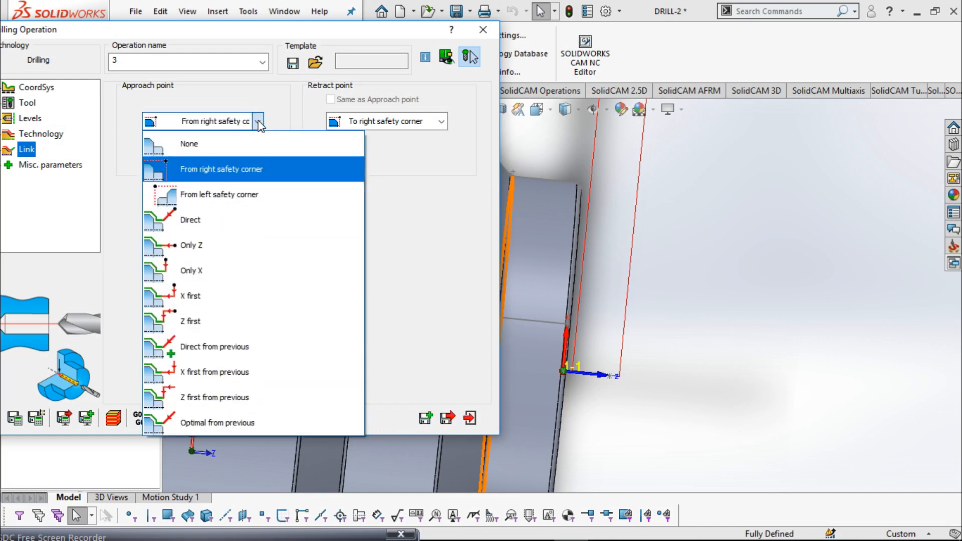
left_click(199, 275)
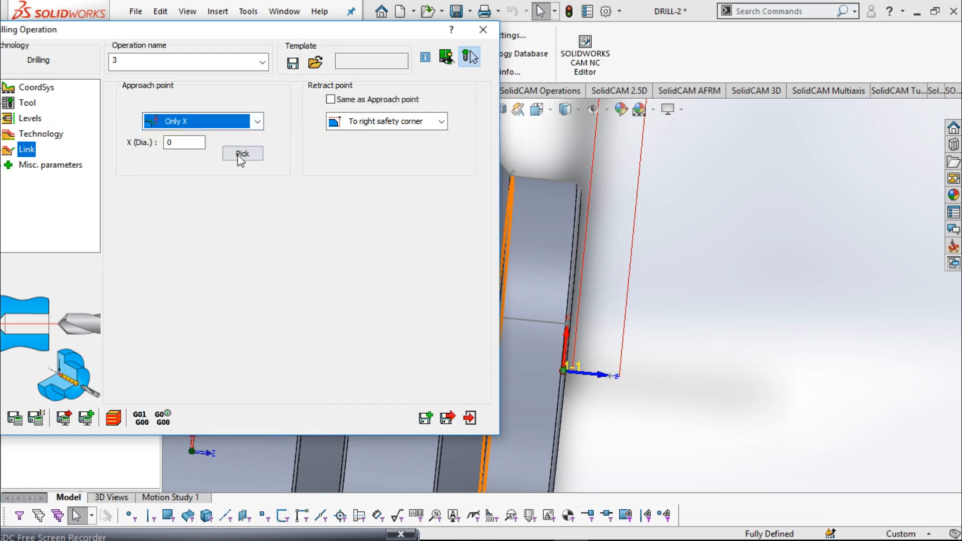
Save and calculate the operation with the approach X at 0, and inspect the resulting toolpath at the bore's front face
left_click(184, 142)
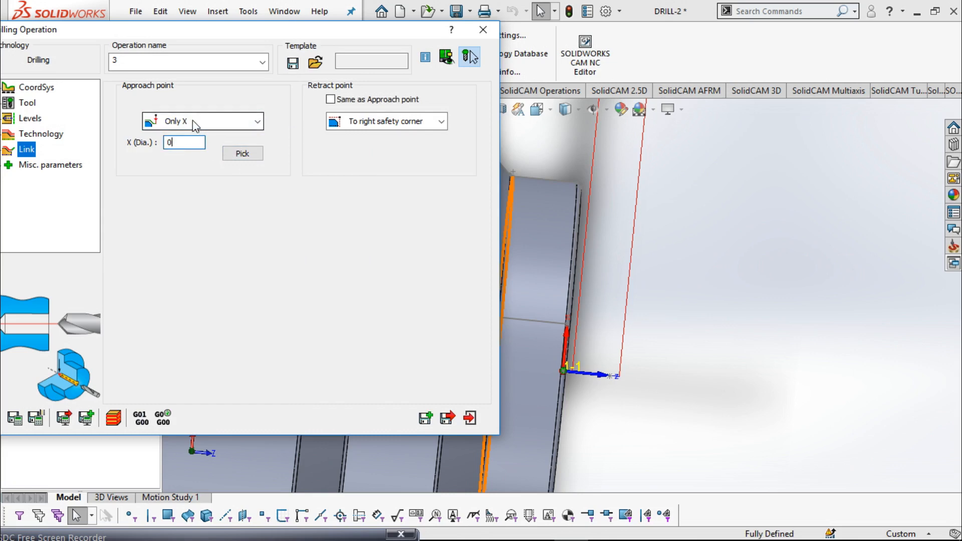
left_click(36, 419)
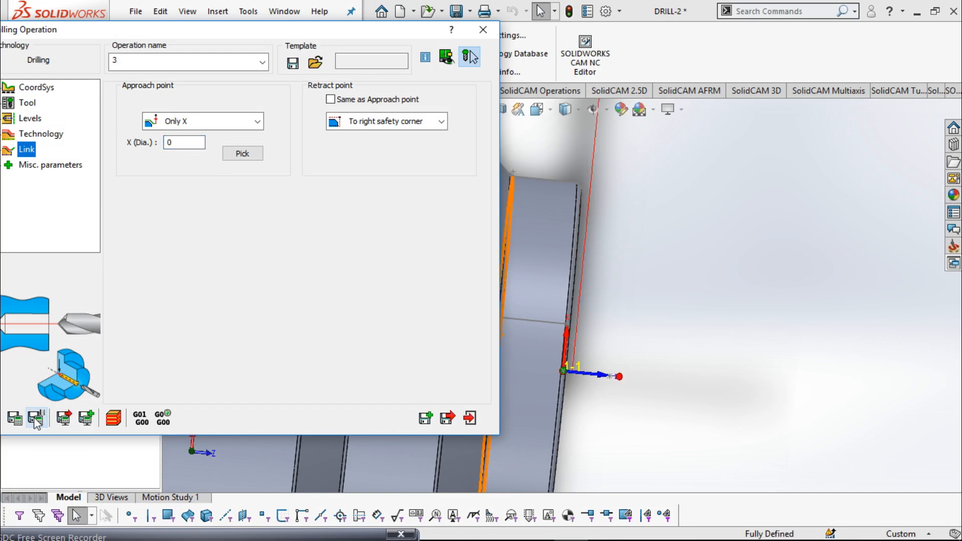
middle_click_drag(601, 439, 594, 459)
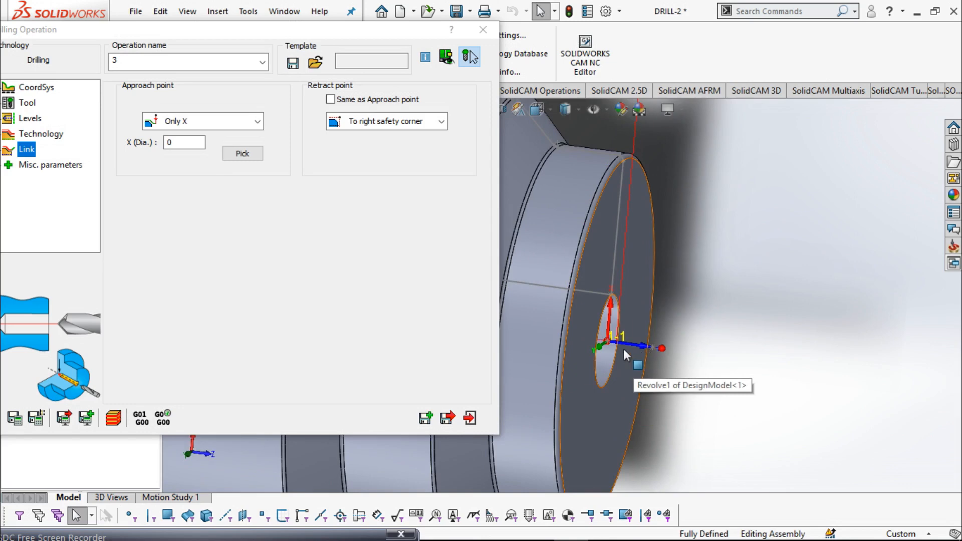
scroll(642, 330, "up", 3)
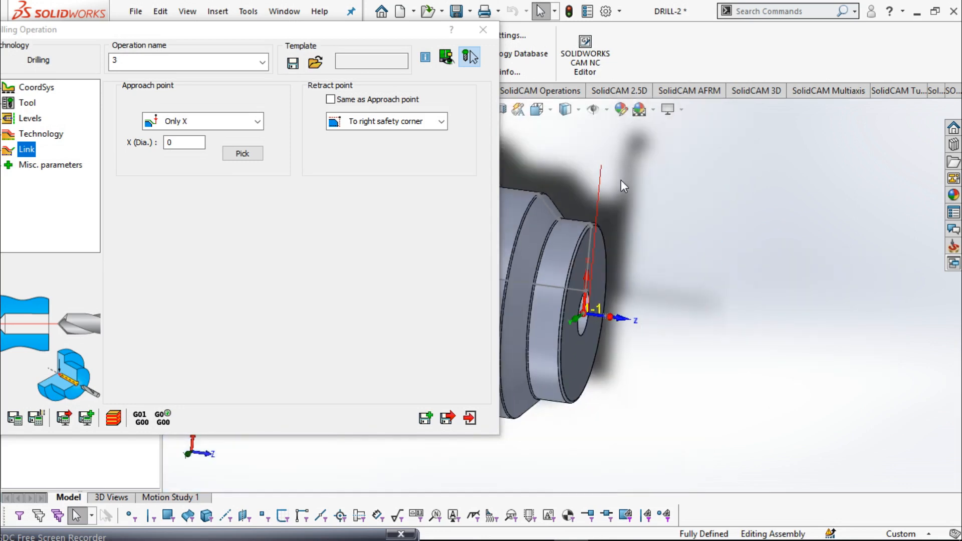
middle_click_drag(605, 335, 644, 347)
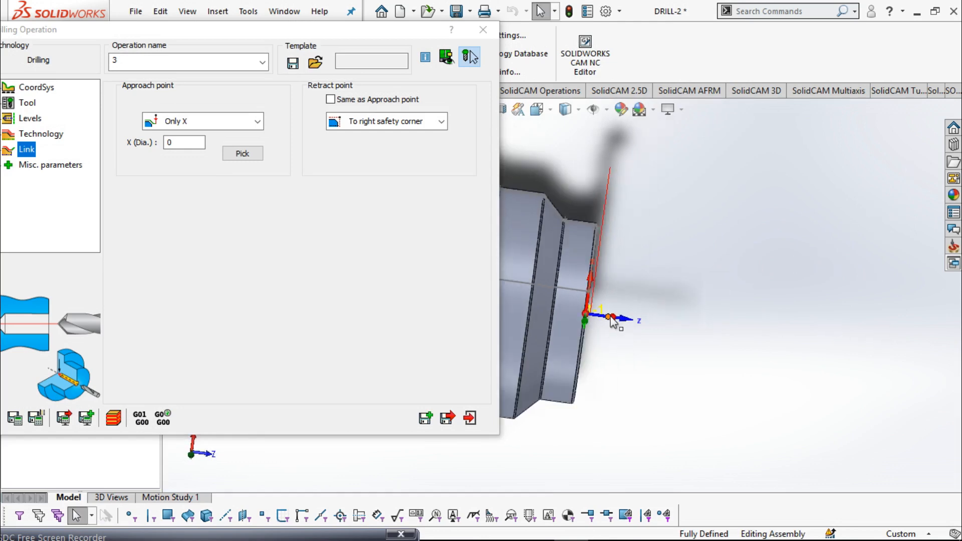
Set the approach point to Only Z, then save and calculate the operation
left_click(257, 122)
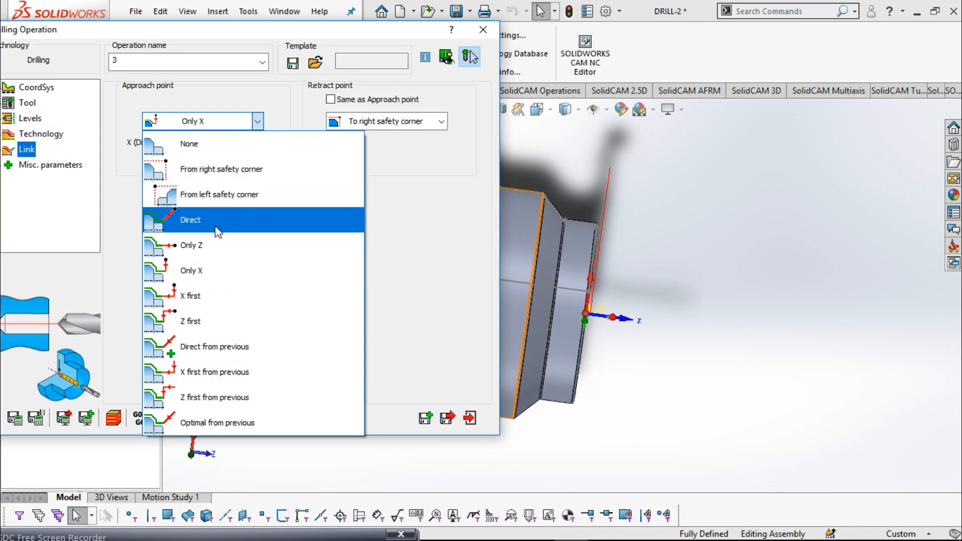
left_click(210, 252)
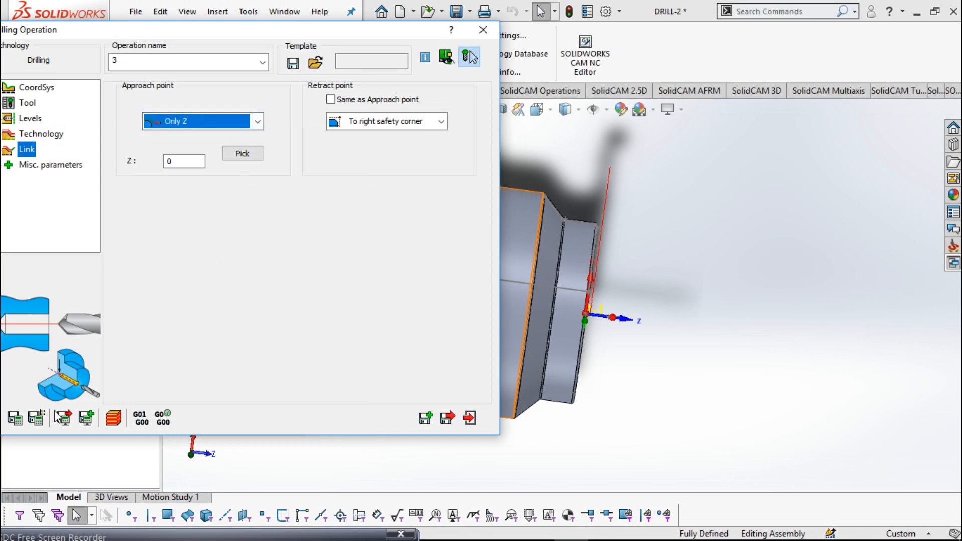
left_click(36, 420)
middle_click_drag(709, 376, 616, 357)
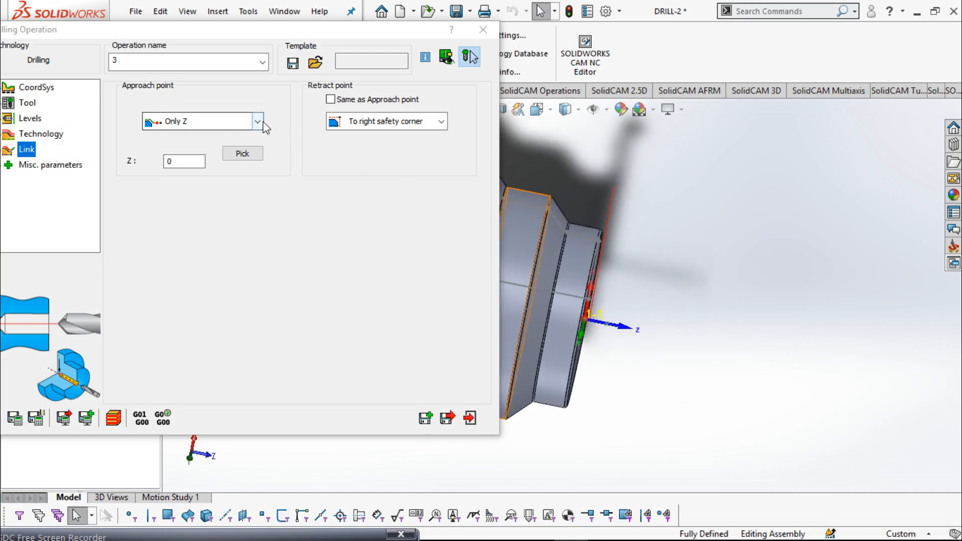
Pick an approach point with Z set to 10 and check the drill tip's position in front of the bore
left_click(249, 156)
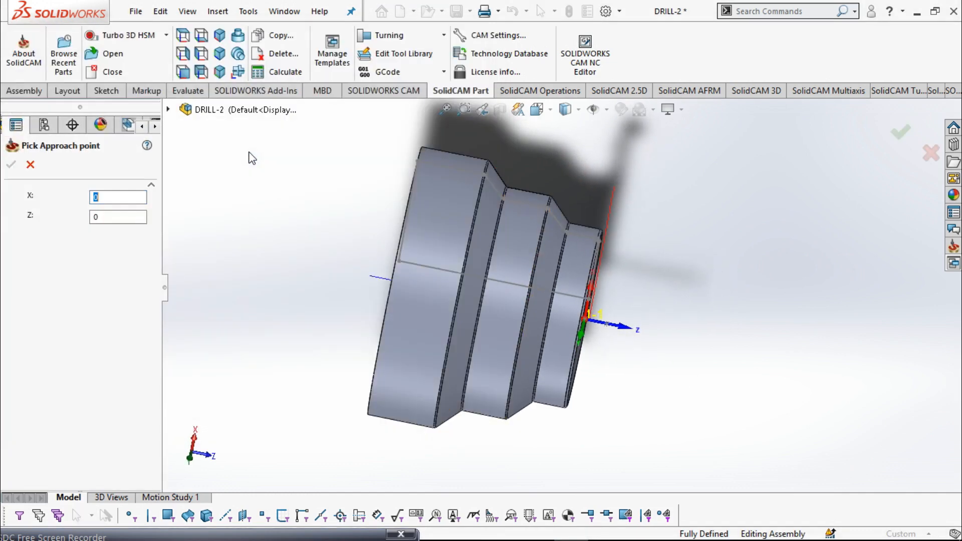
left_click(104, 221)
type("10")
left_click(110, 197)
left_click(11, 165)
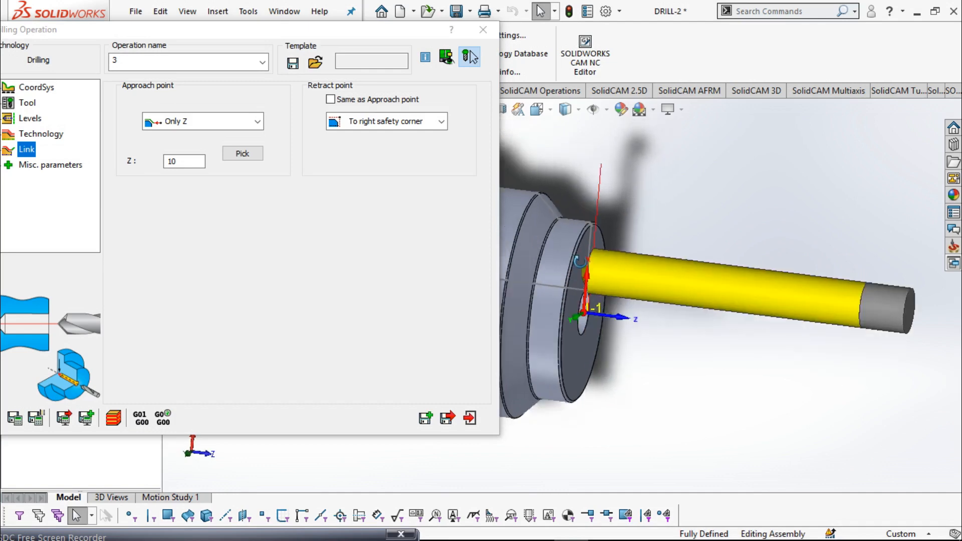
middle_click_drag(651, 279, 672, 343)
scroll(595, 283, "down", 5)
scroll(647, 354, "down", 4)
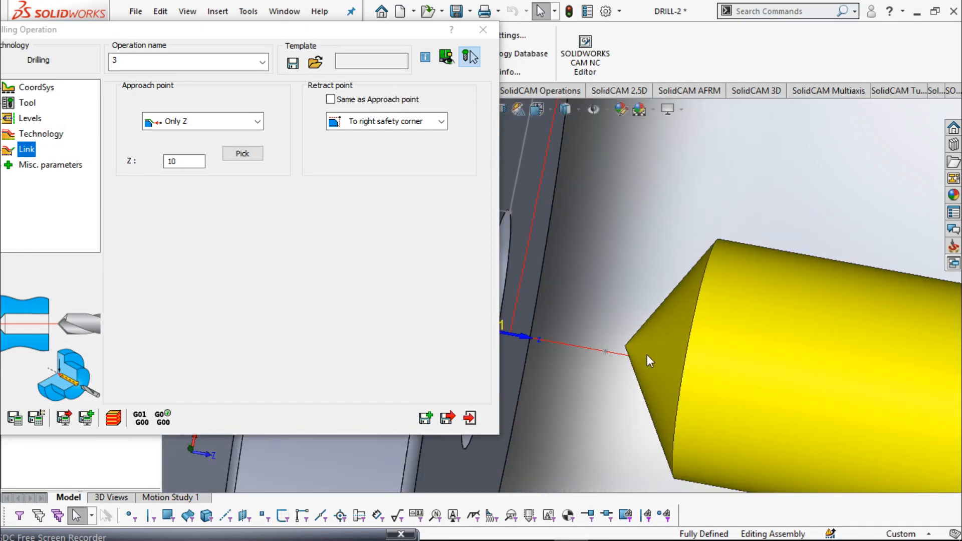
scroll(647, 353, "up", 5)
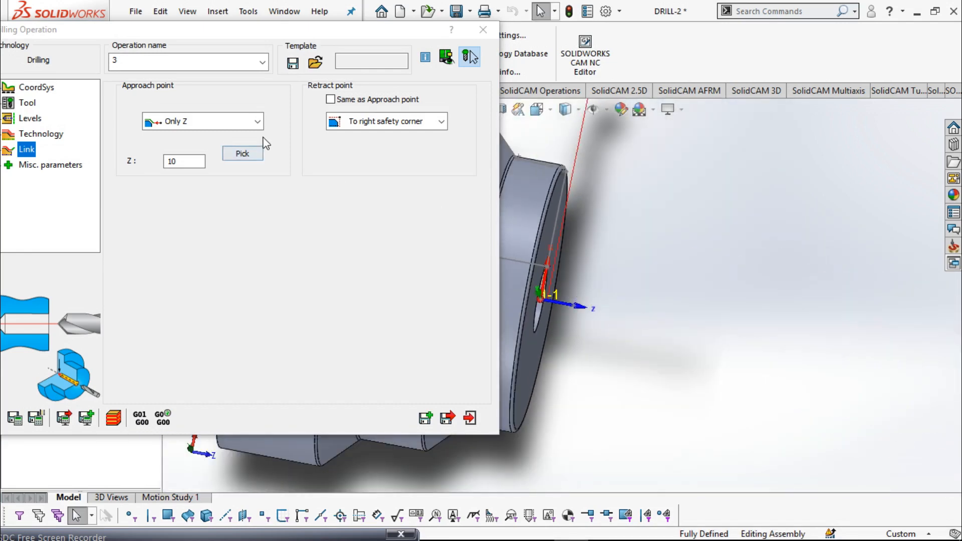
Set the approach point's Z to 0 and inspect the drill tip's position relative to the bore opening
left_click(251, 156)
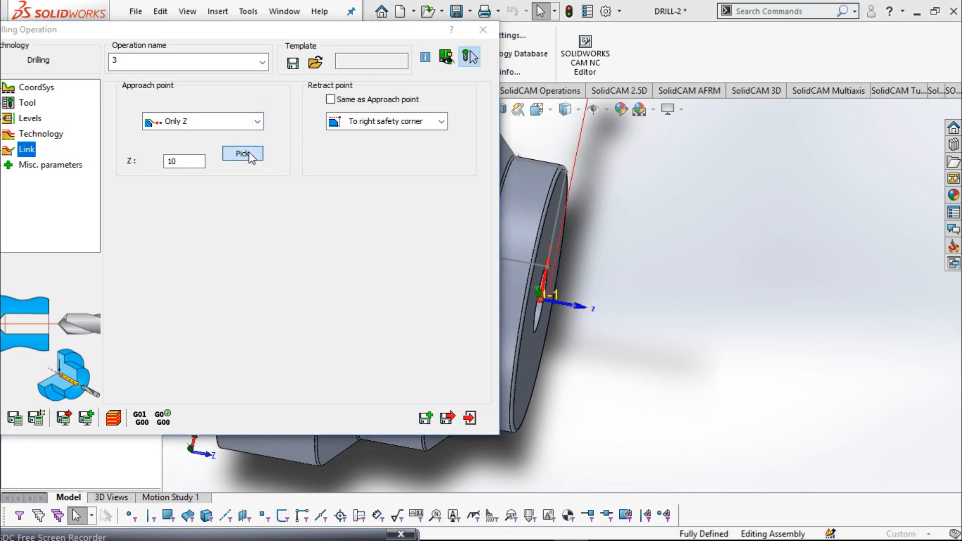
key("Tab")
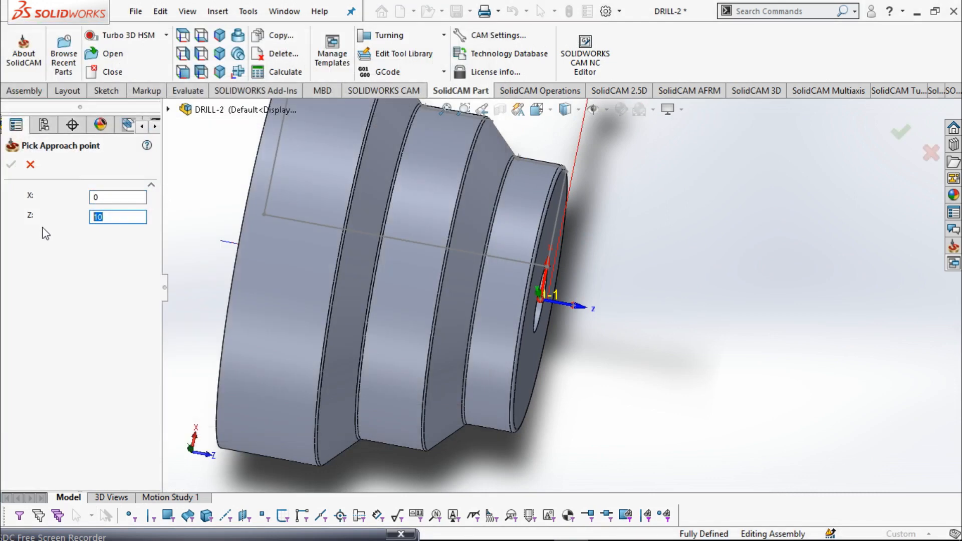
type("0")
left_click(11, 164)
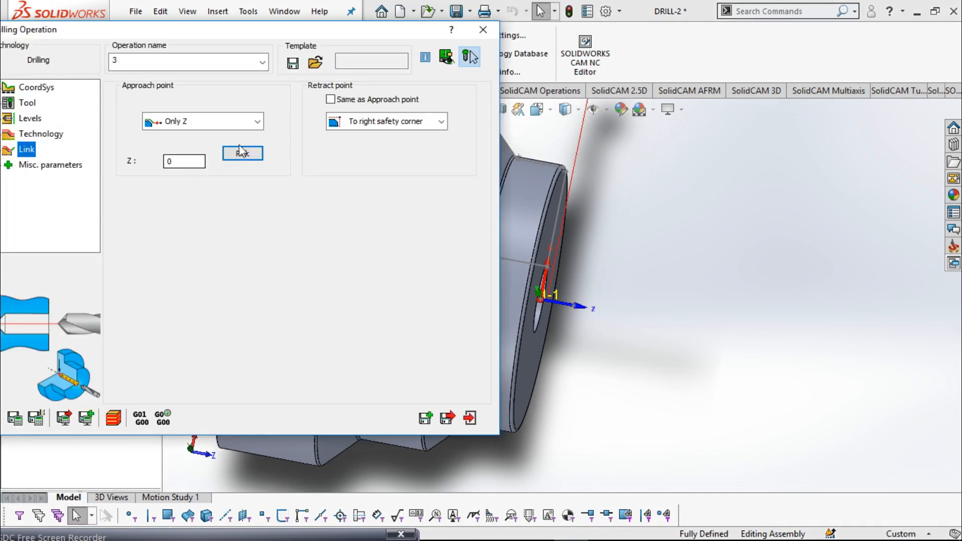
left_click(257, 121)
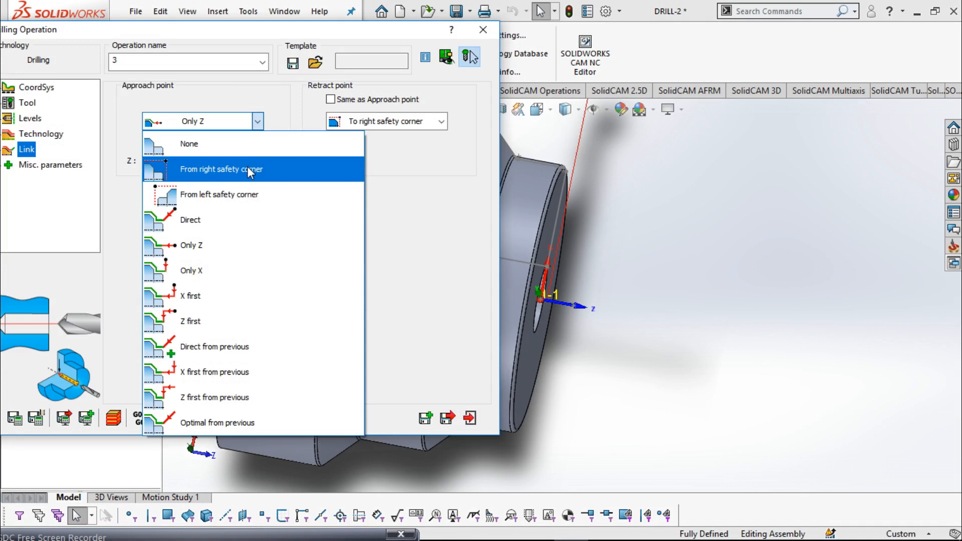
left_click(732, 285)
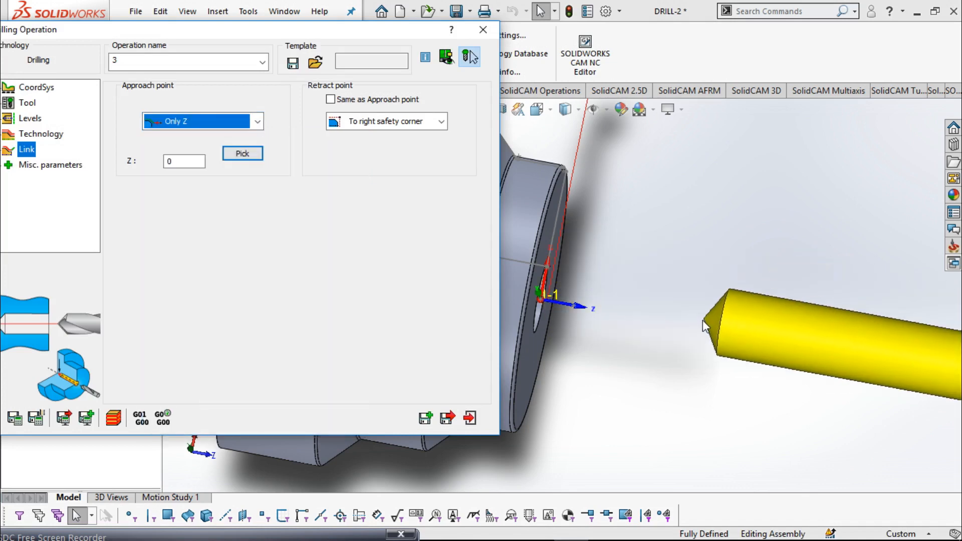
mouse_move(703, 321)
middle_mouse_down()
mouse_move(691, 312)
mouse_move(707, 319)
mouse_move(696, 330)
middle_mouse_up()
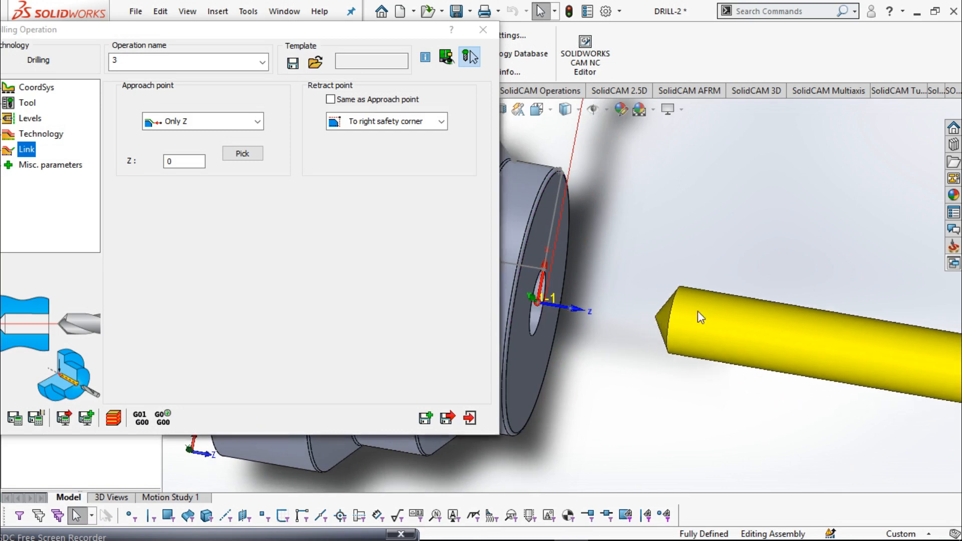
scroll(701, 318, "down", 5)
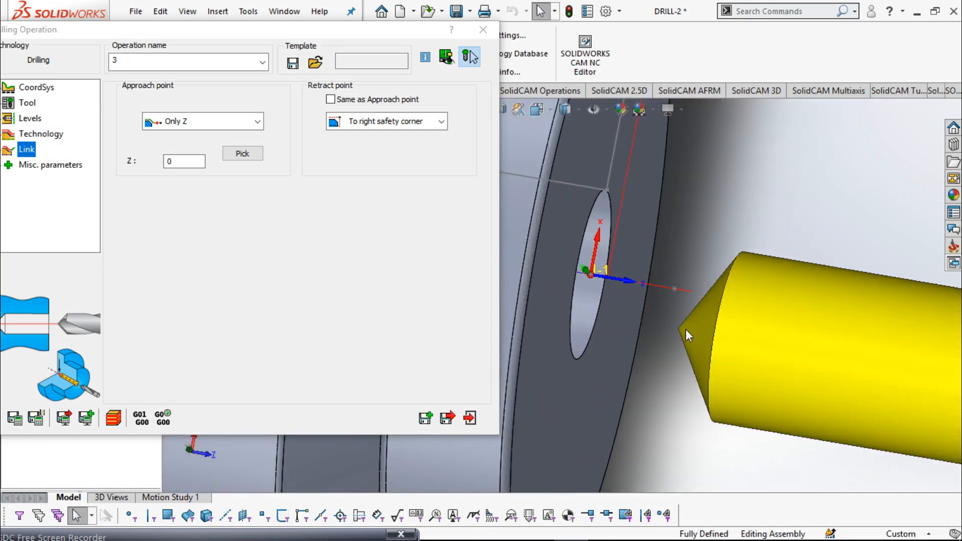
scroll(687, 284, "down", 2)
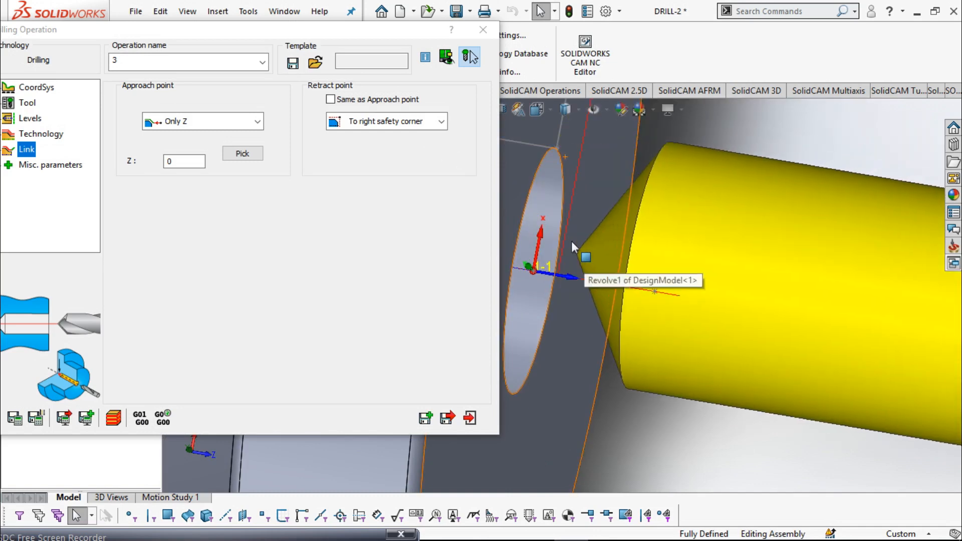
Set the retract point to Only X, save and calculate the operation, and inspect the toolpath around the bore
left_click(441, 122)
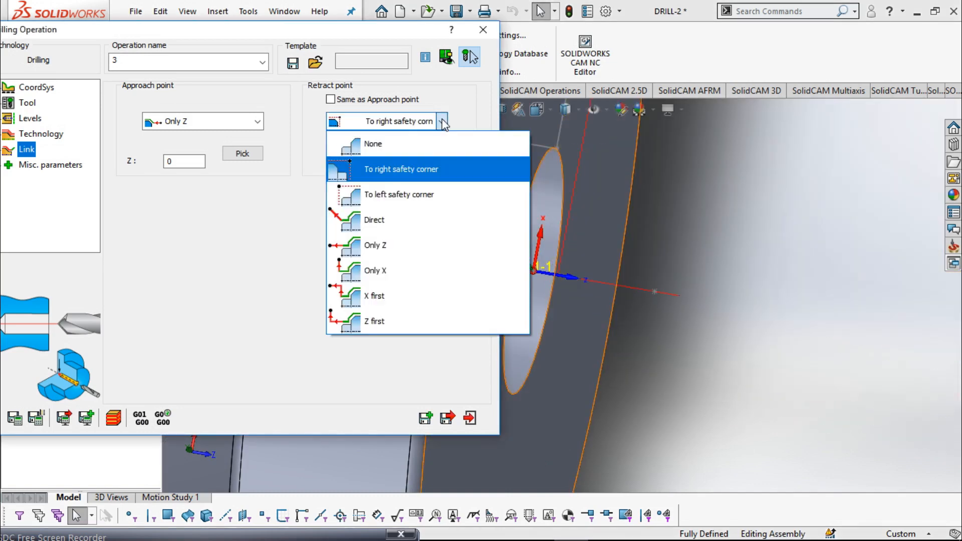
left_click(394, 270)
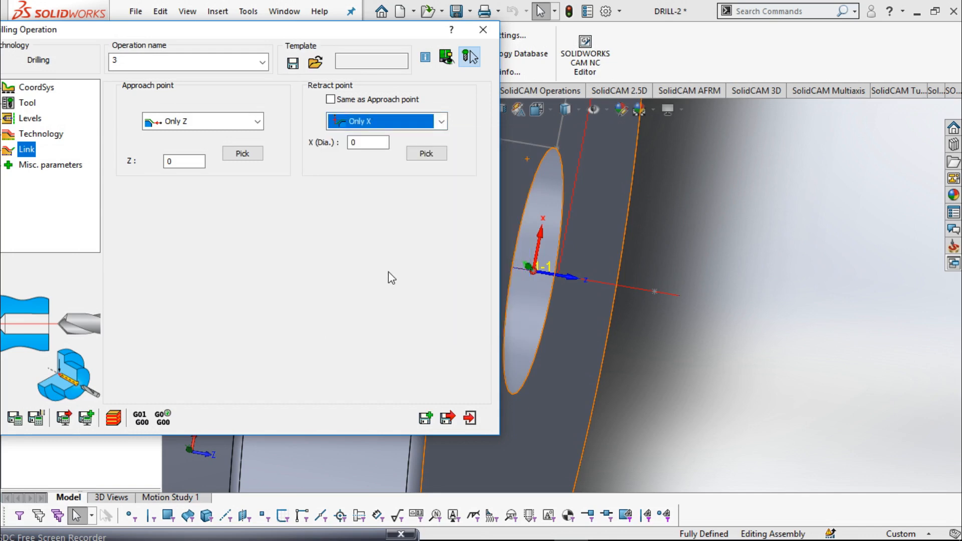
left_click(37, 417)
scroll(617, 377, "up", 7)
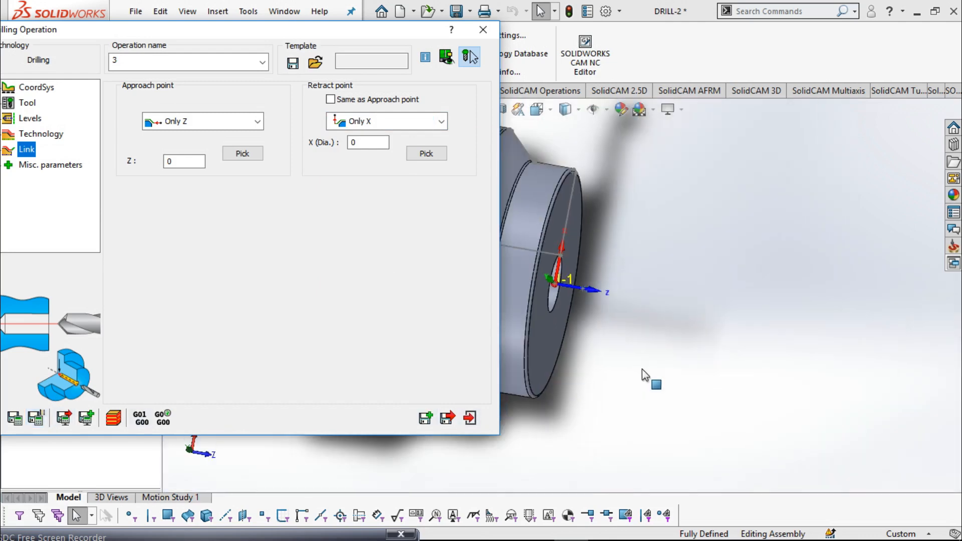
scroll(642, 368, "up", 2)
scroll(643, 368, "down", 3)
middle_click_drag(714, 369, 959, 414, "ctrl")
middle_click_drag(772, 343, 771, 375, "ctrl")
scroll(711, 293, "down", 5)
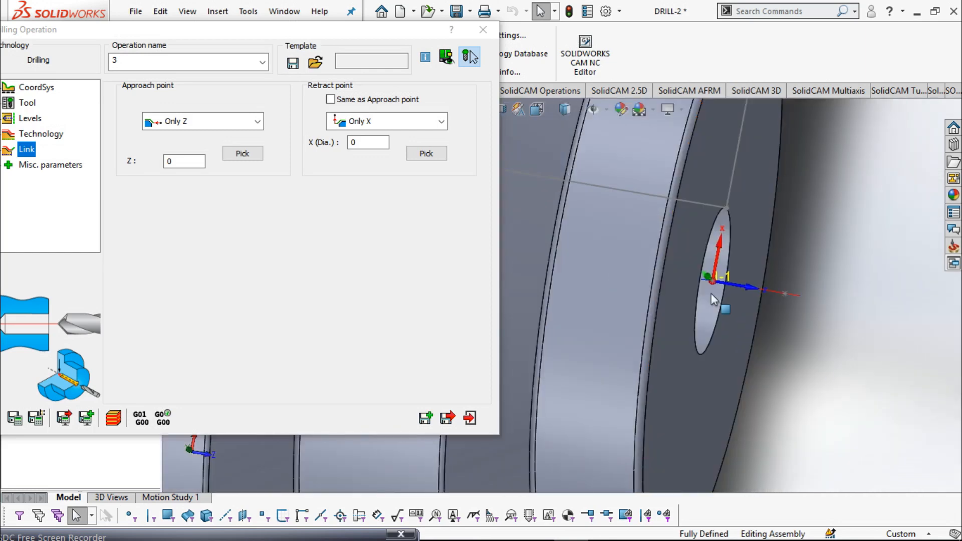
middle_click_drag(711, 294, 672, 351)
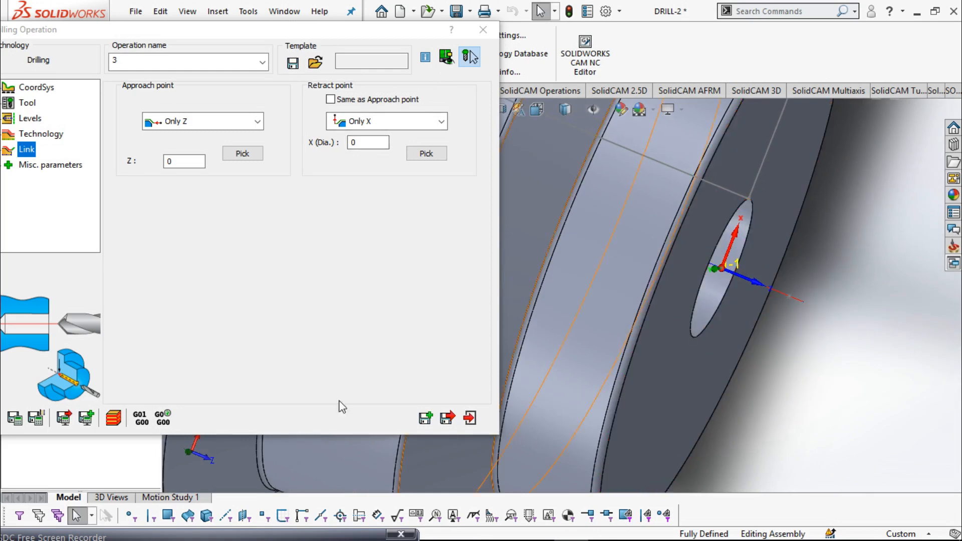
Run the Turning simulation of the drilling operation, view the drill along the full bore, and exit the simulation
left_click(111, 417)
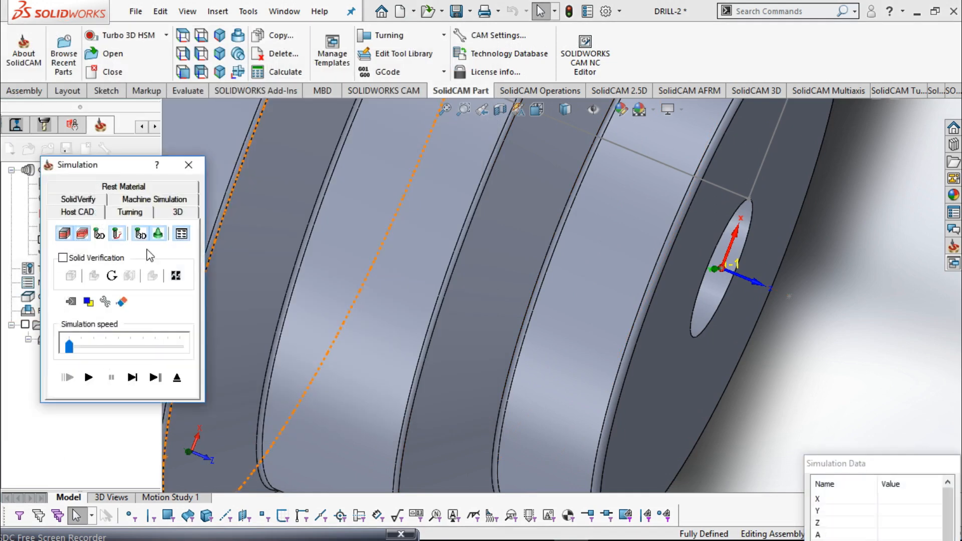
left_click(139, 213)
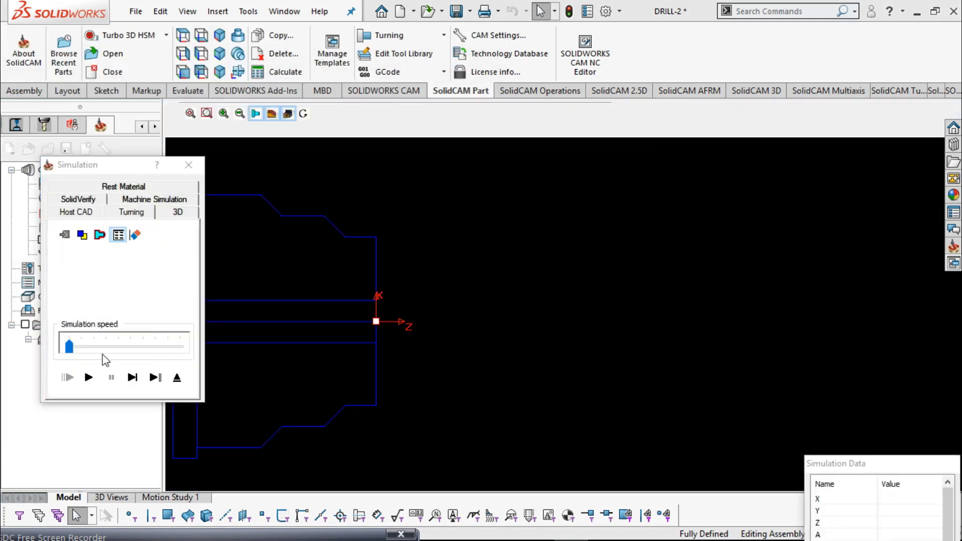
left_click(89, 378)
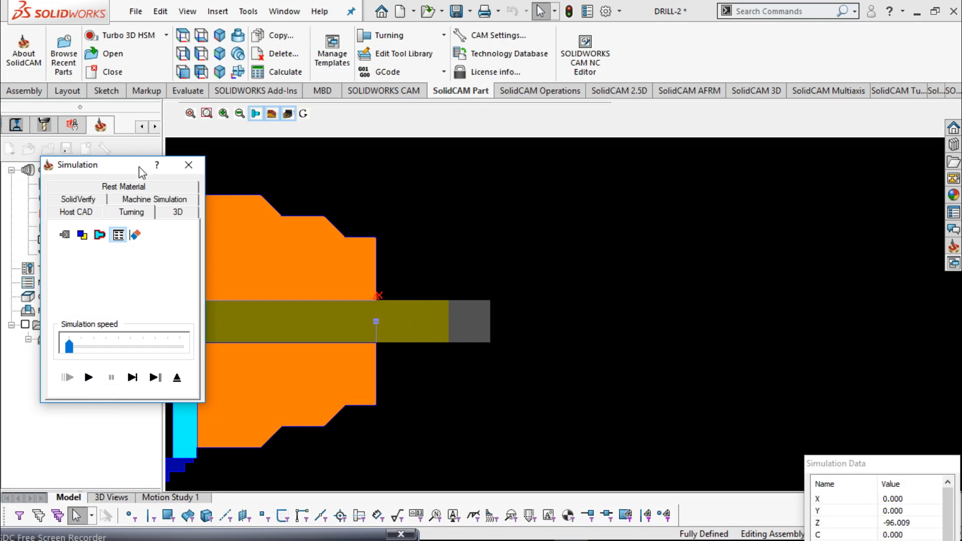
mouse_move(139, 171)
left_mouse_down()
mouse_move(15, 265)
mouse_move(49, 259)
left_mouse_up()
middle_click_drag(260, 302, 492, 281)
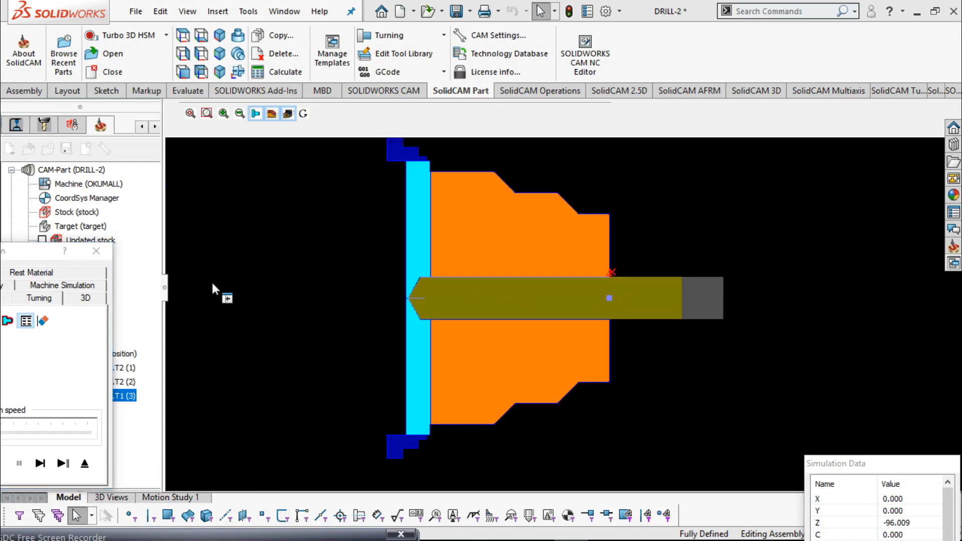
left_click_drag(45, 256, 211, 156)
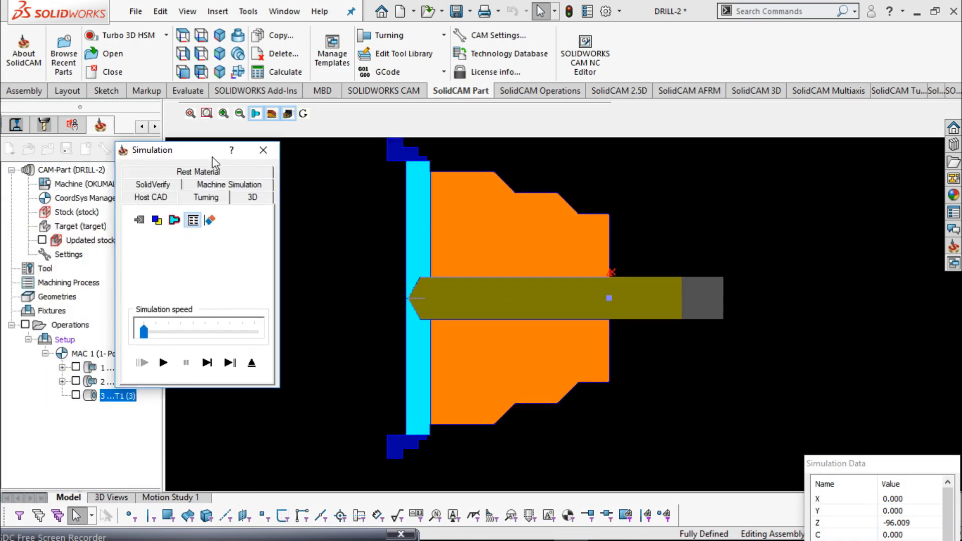
left_click(263, 150)
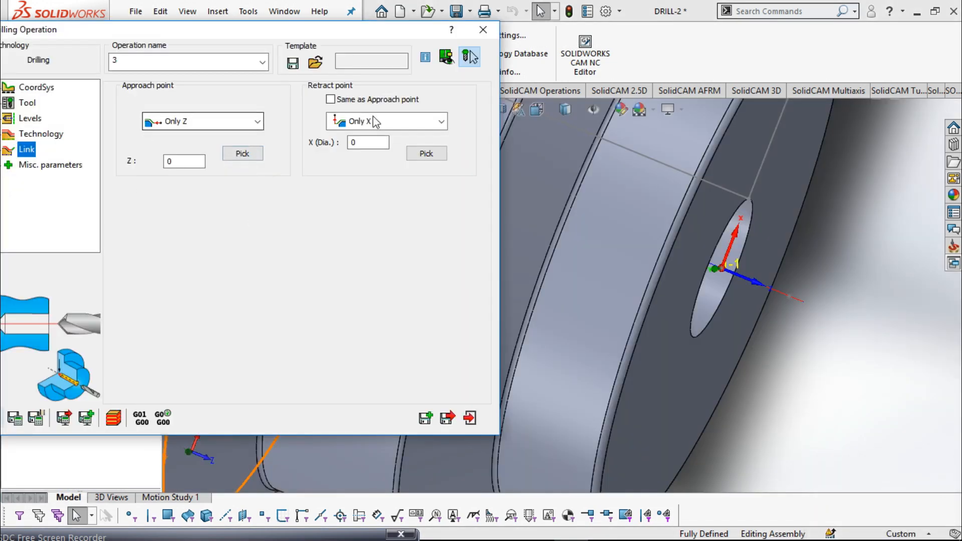
Set the retract point to To right safety corner, then save and calculate the operation
left_click(416, 121)
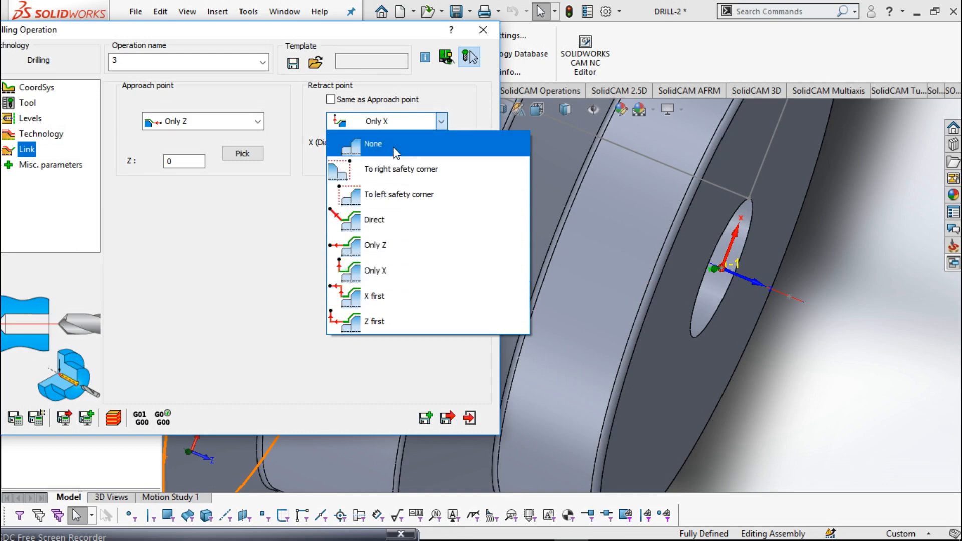
left_click(422, 176)
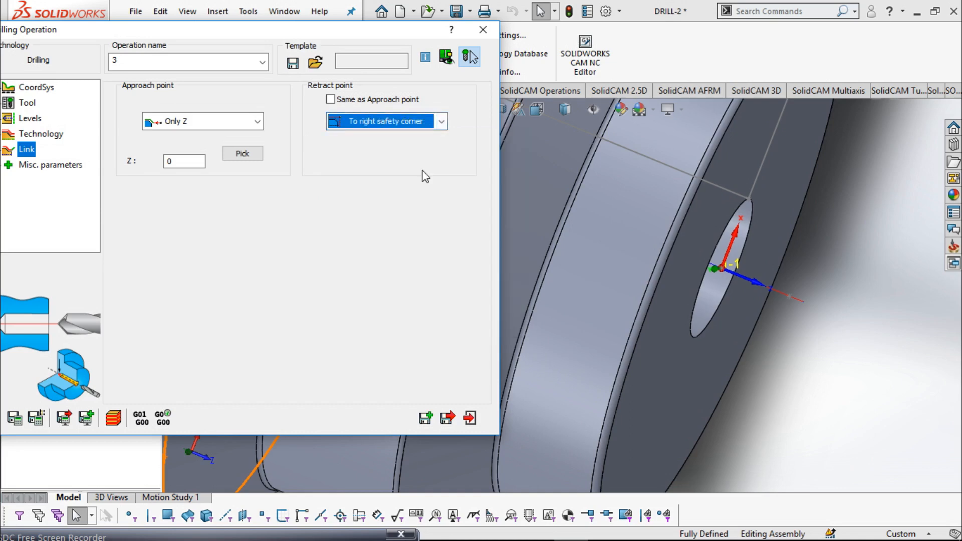
left_click(36, 418)
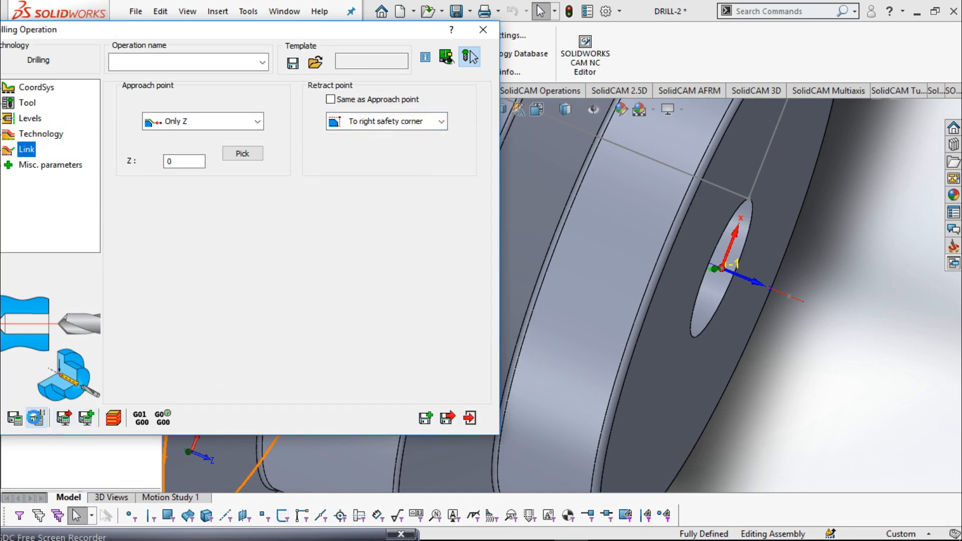
left_click(38, 418)
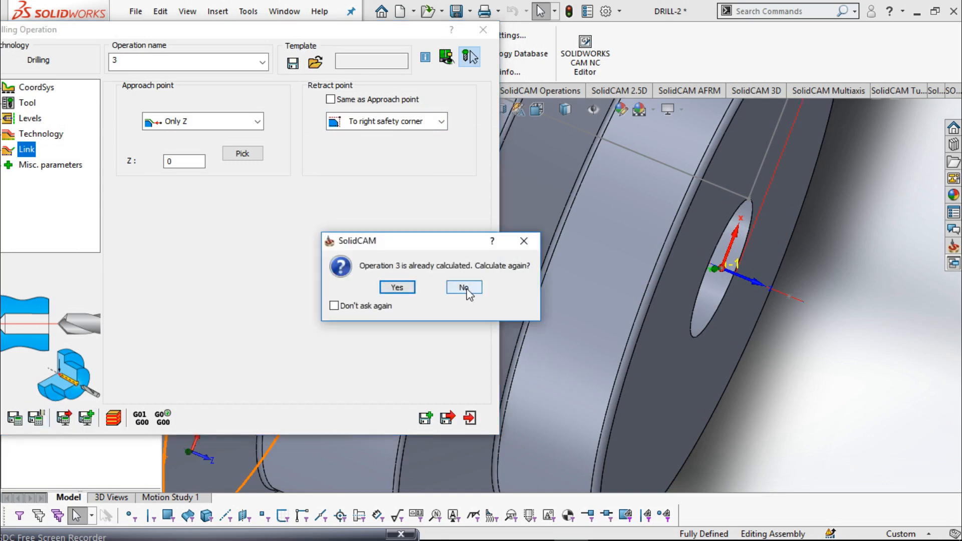
Recalculate the drilling operation and inspect the retract path closely at the bore opening
left_click(406, 282)
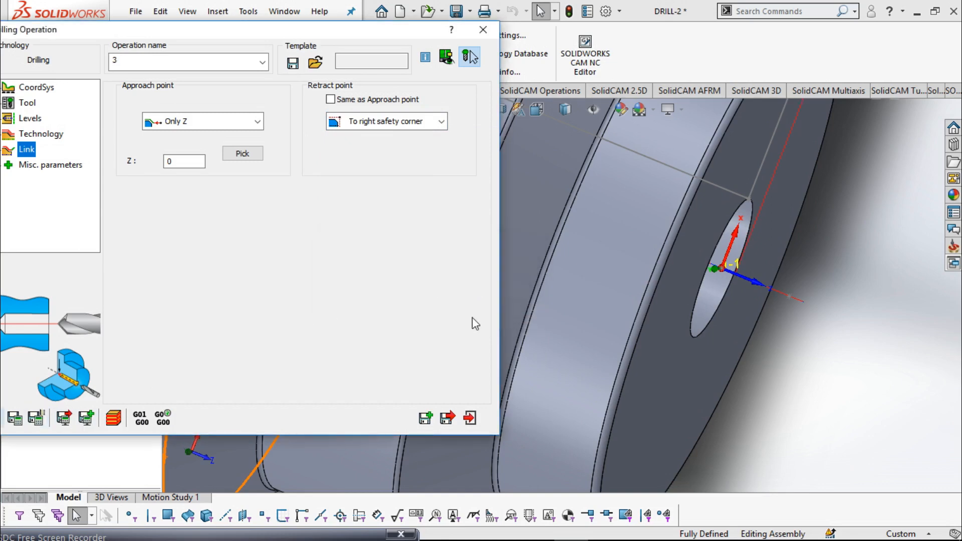
middle_click_drag(682, 333, 649, 317)
scroll(717, 256, "down", 3)
scroll(647, 310, "down", 2)
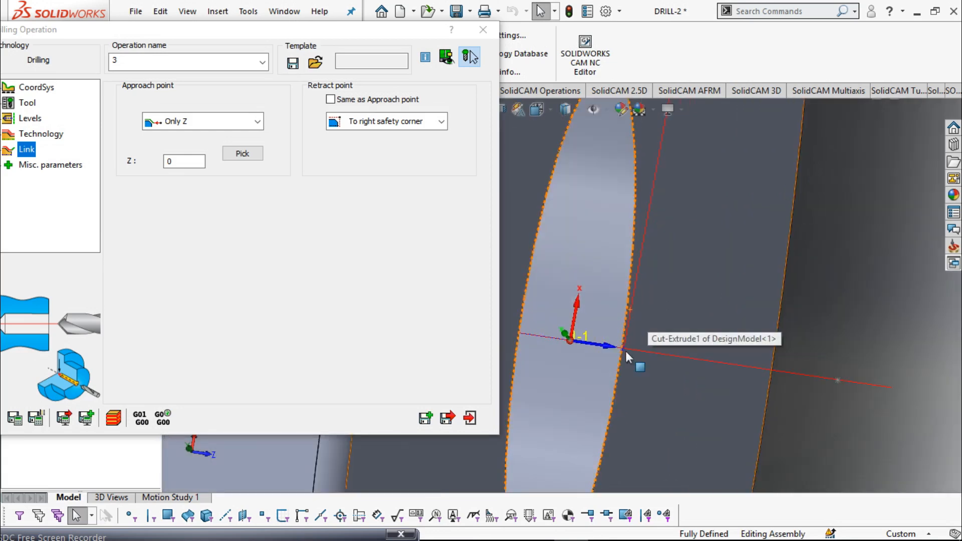
scroll(615, 341, "down", 3)
scroll(618, 340, "down", 1)
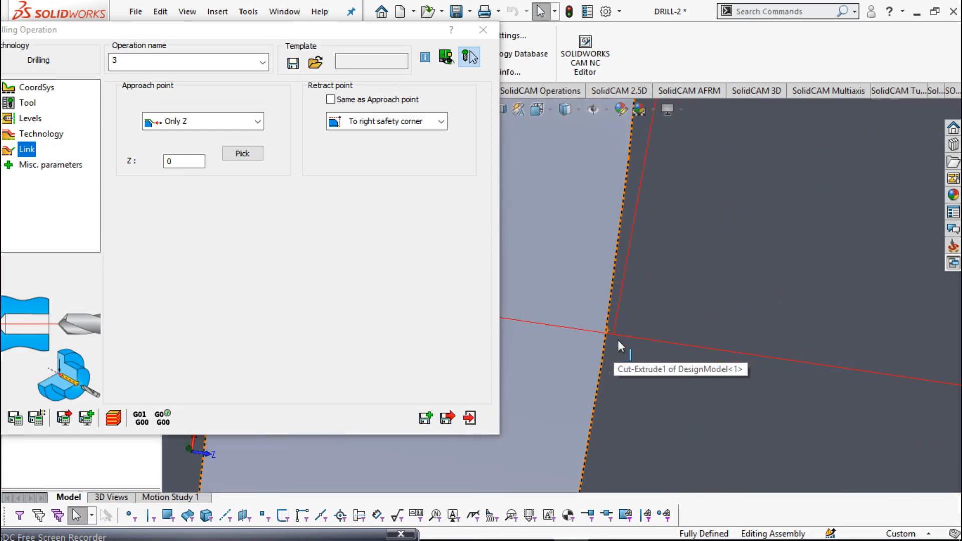
scroll(622, 333, "up", 2)
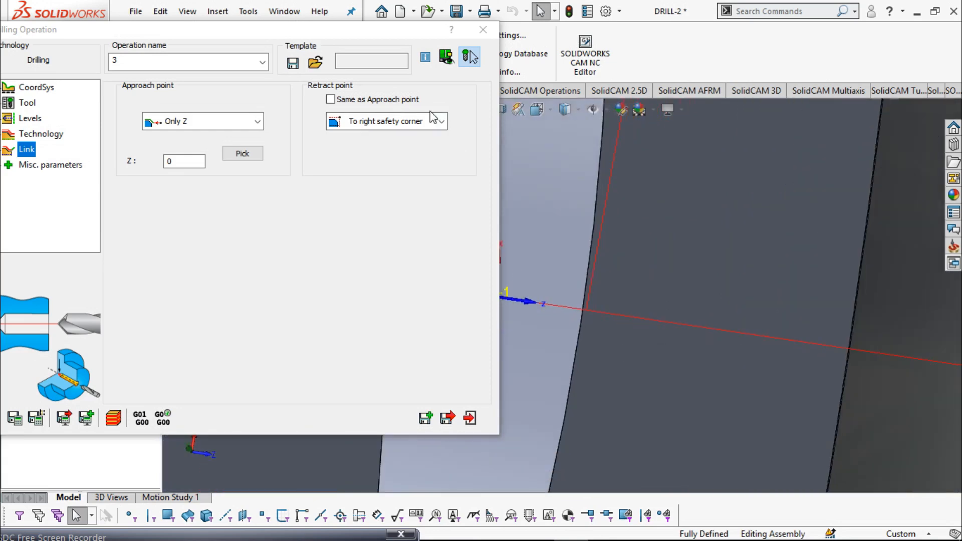
Set the retract point to Z first with an X diameter of 20 and a Z of 20
left_click(335, 100)
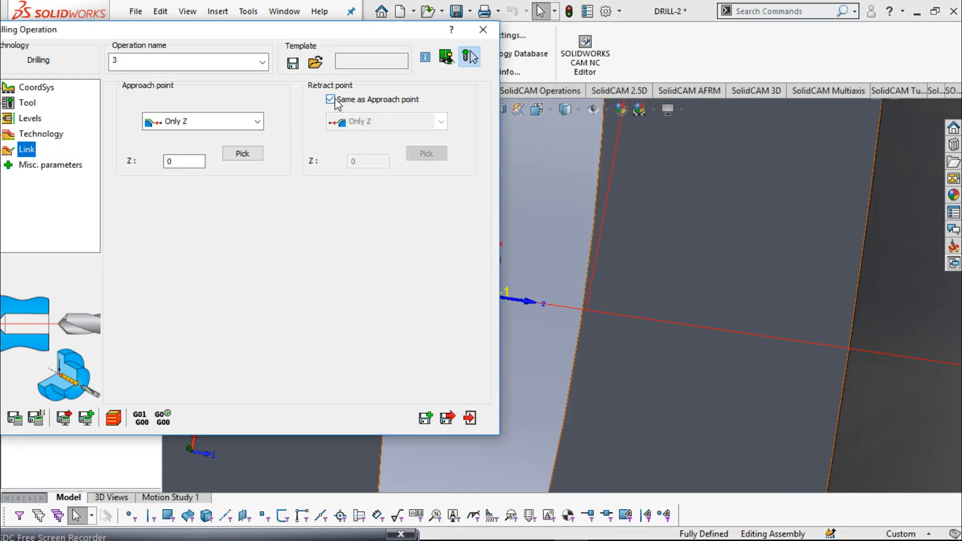
left_click(368, 162)
left_click(331, 99)
left_click(386, 121)
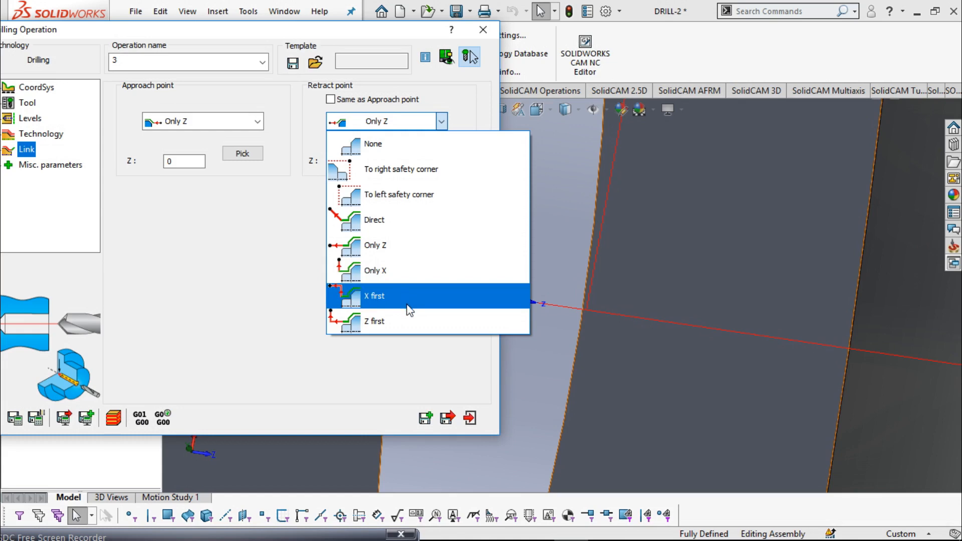
left_click(389, 320)
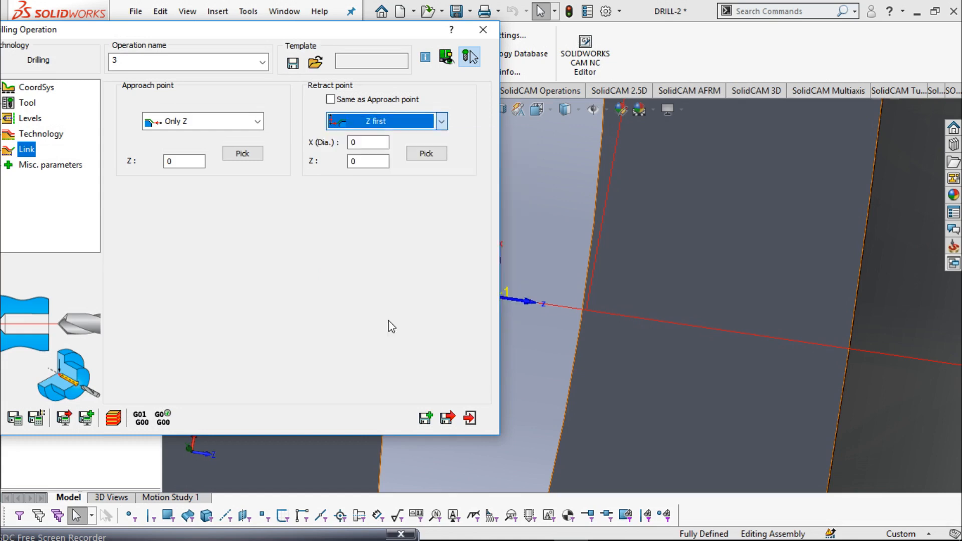
left_click(370, 141)
key("Tab")
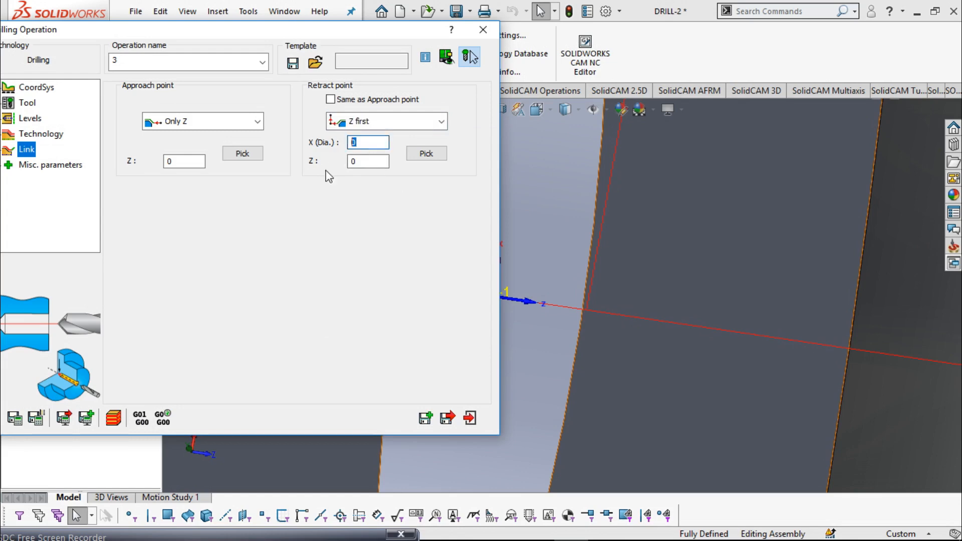
type("20")
double_click(372, 164)
type("20")
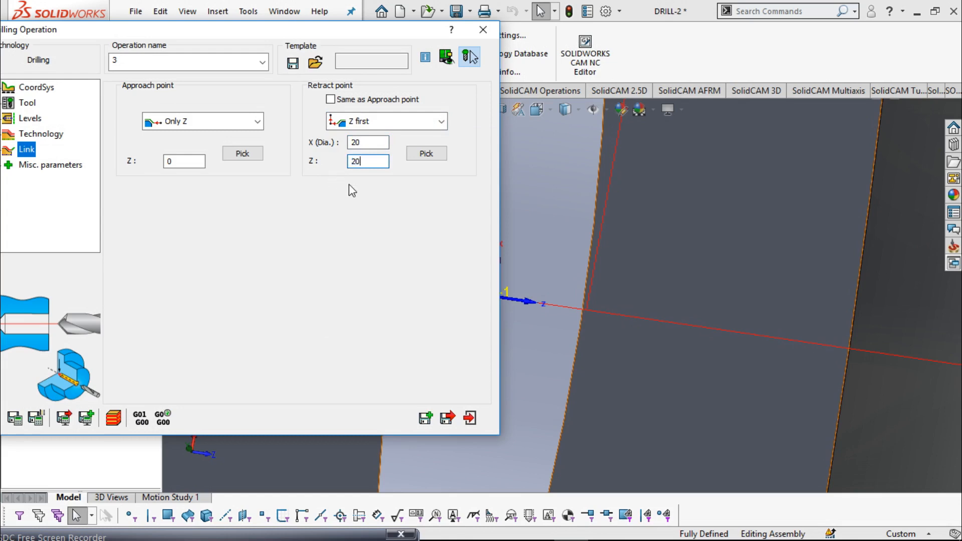
Save and calculate the drilling operation, and inspect the retract path in front of the bore
left_click(35, 416)
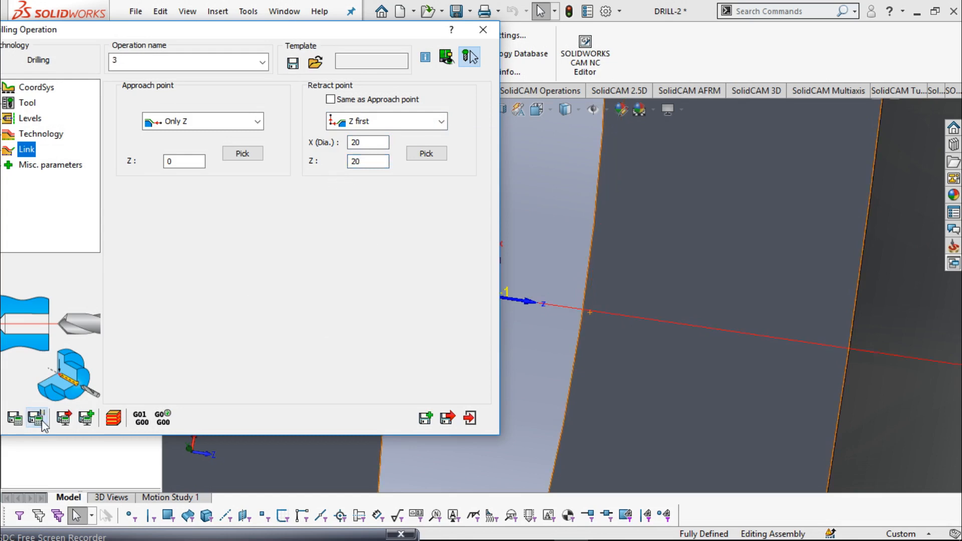
scroll(579, 328, "up", 5)
scroll(674, 307, "up", 2)
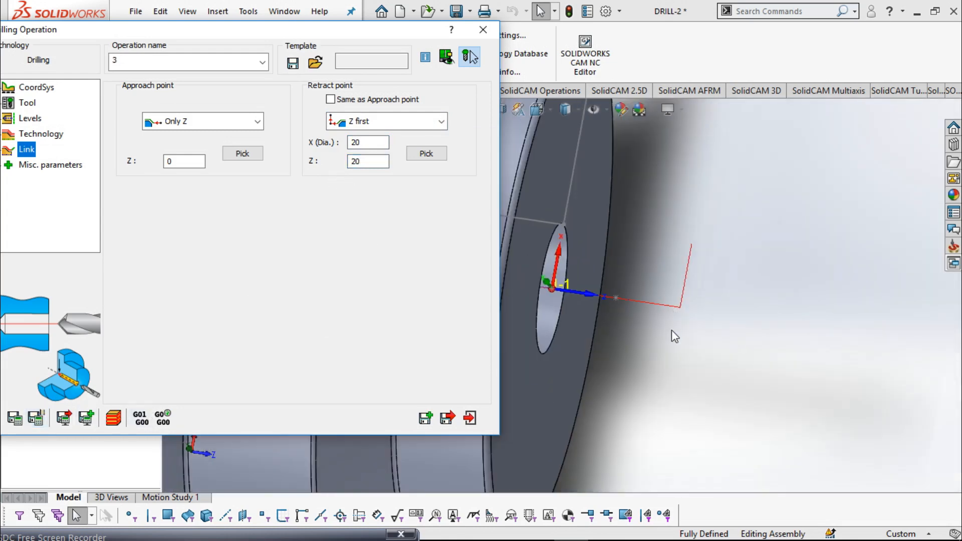
middle_click_drag(674, 333, 674, 376)
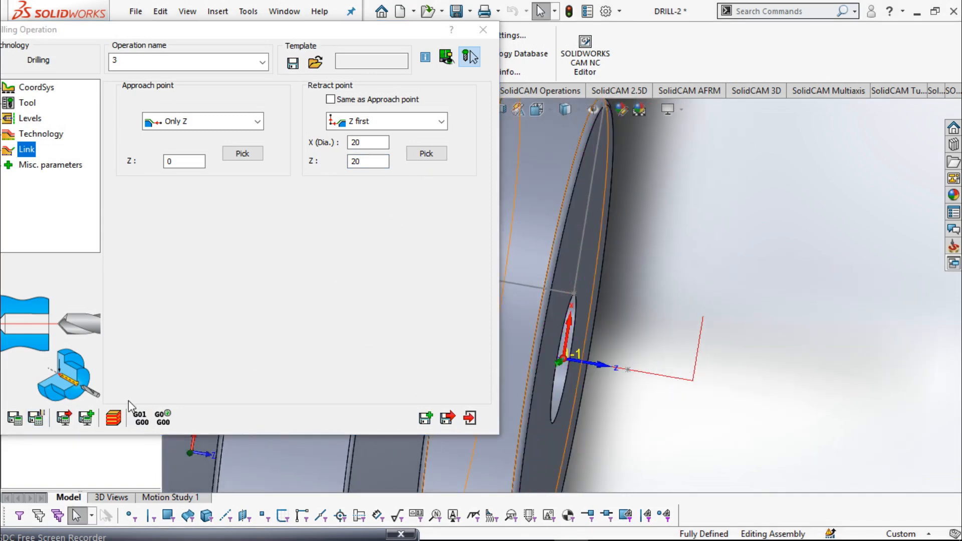
left_click(36, 418)
left_click(412, 284)
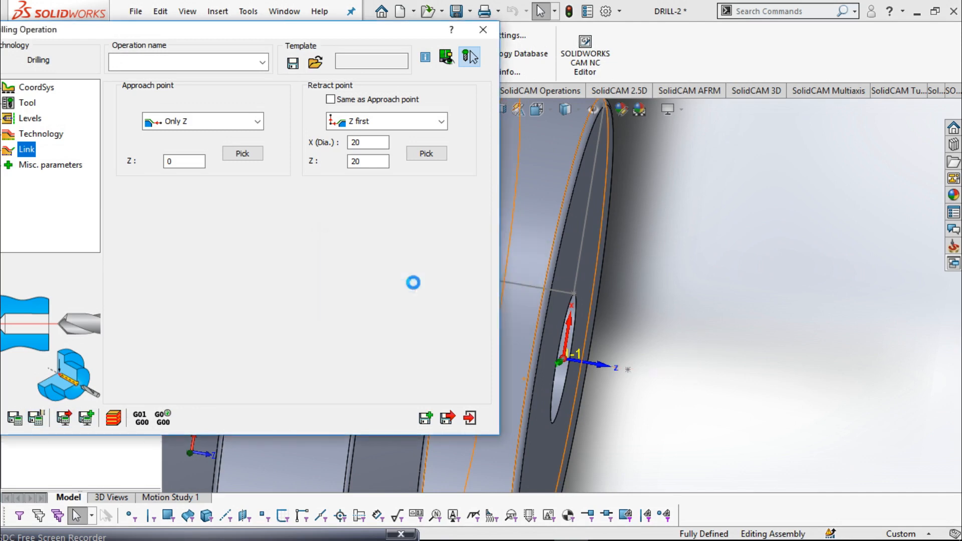
Run the Turning simulation of the drilling operation to its end, view the drill's retract move, and exit the simulation
left_click(113, 417)
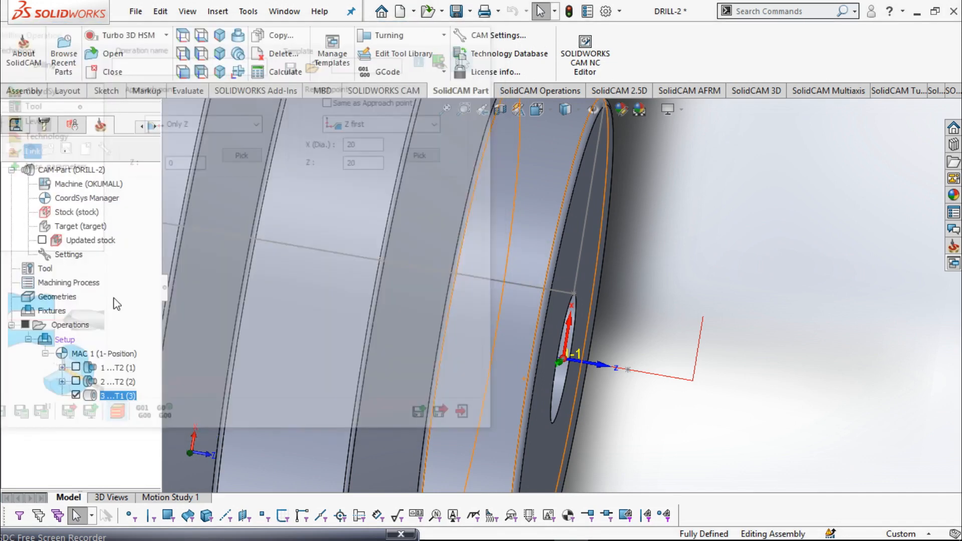
left_click(205, 199)
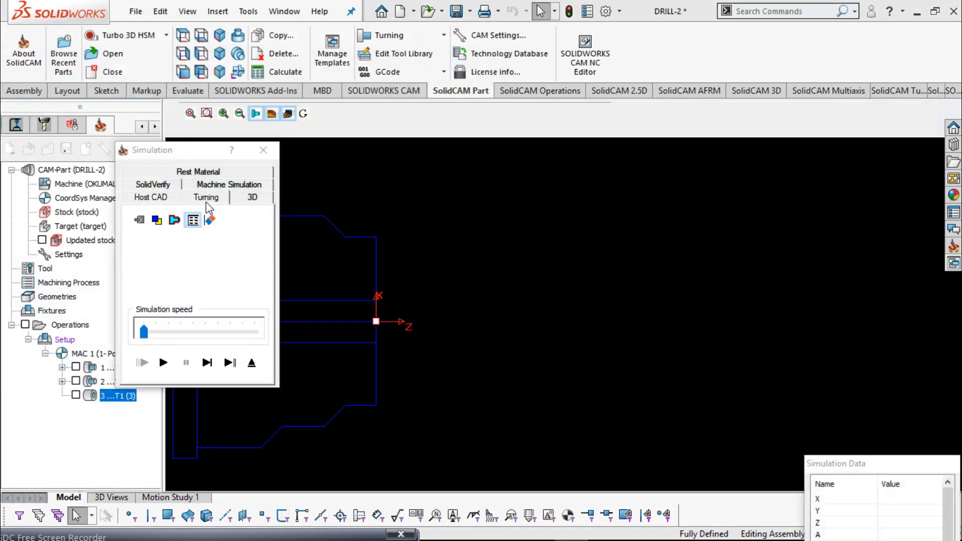
left_click(163, 362)
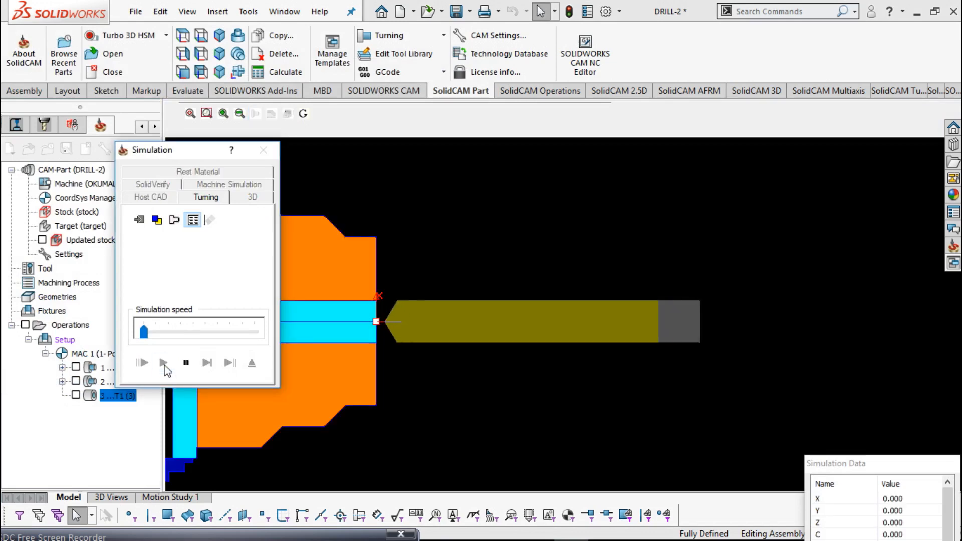
left_click(230, 362)
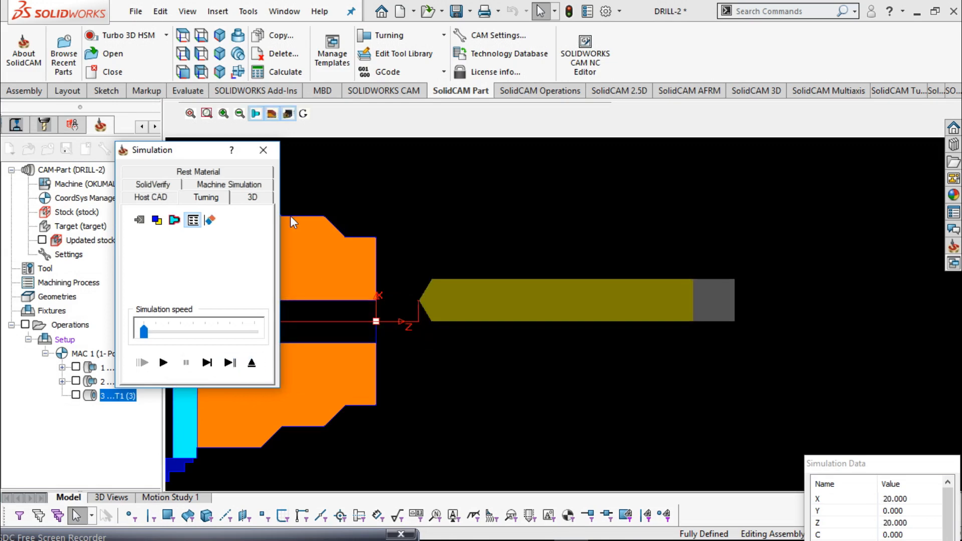
left_click(263, 150)
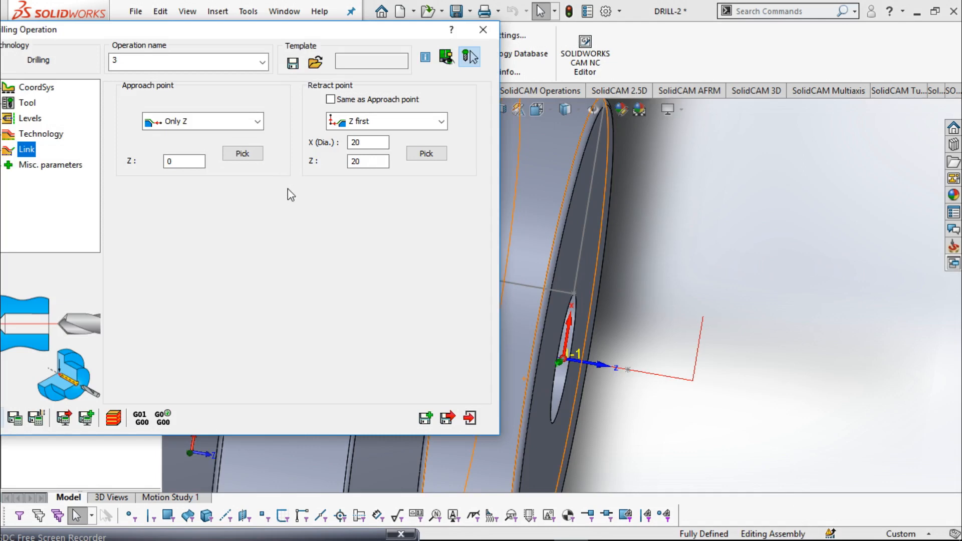
Set the retract point's X diameter to 100, save and calculate the operation, and inspect the retract path
double_click(355, 142)
type("100")
left_click(36, 418)
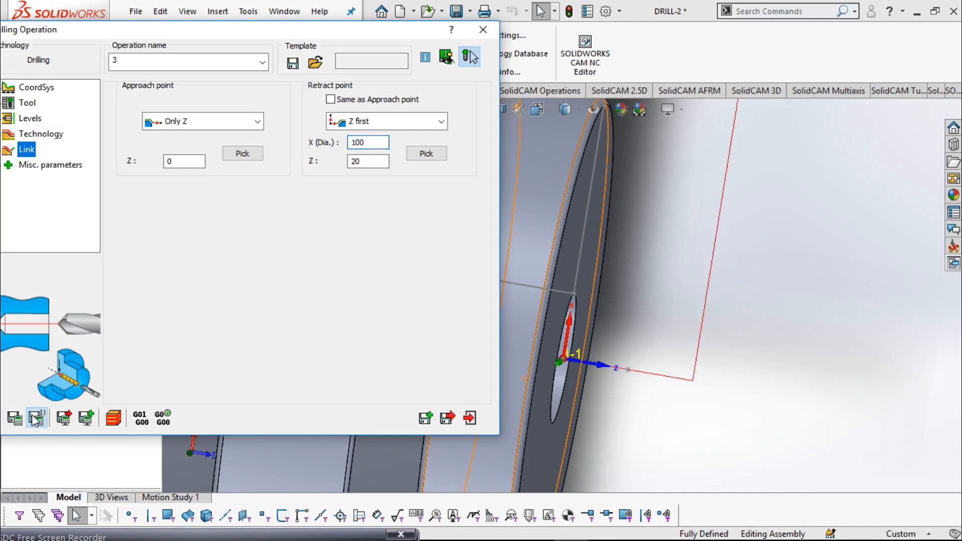
scroll(577, 372, "up", 2)
middle_click_drag(576, 371, 602, 374)
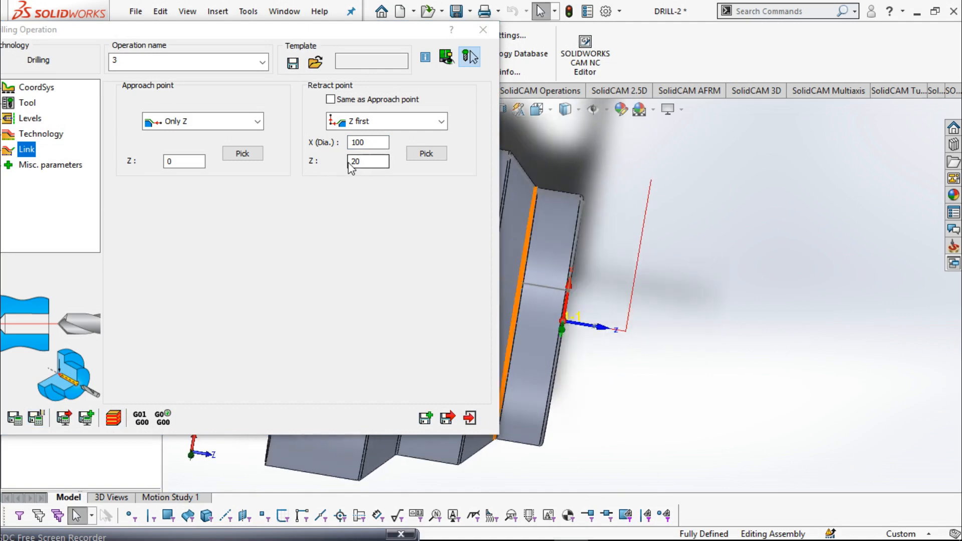
middle_click_drag(555, 339, 608, 350)
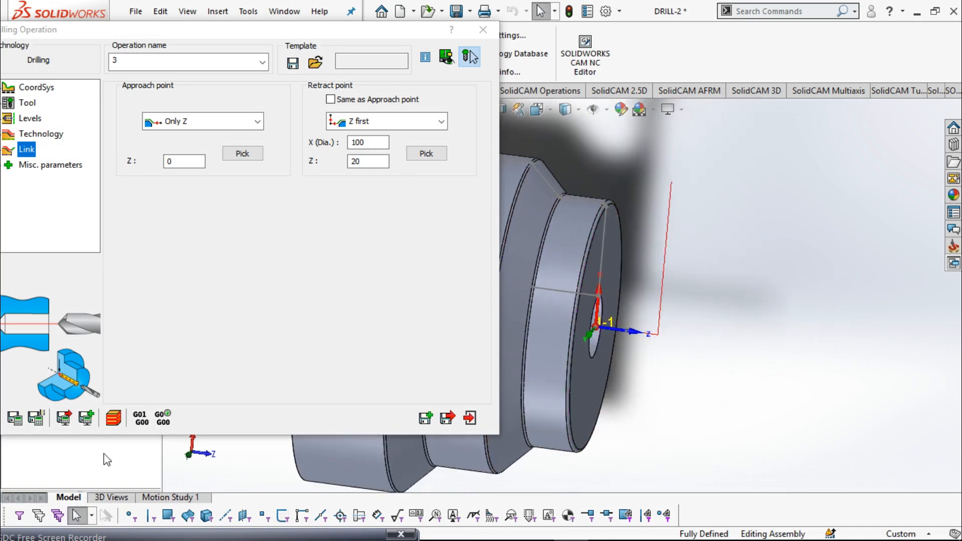
left_click(41, 422)
Check the 100 mm retract move in the Turning simulation, and close both the simulation and the drilling operation
left_click(115, 420)
left_click(191, 219)
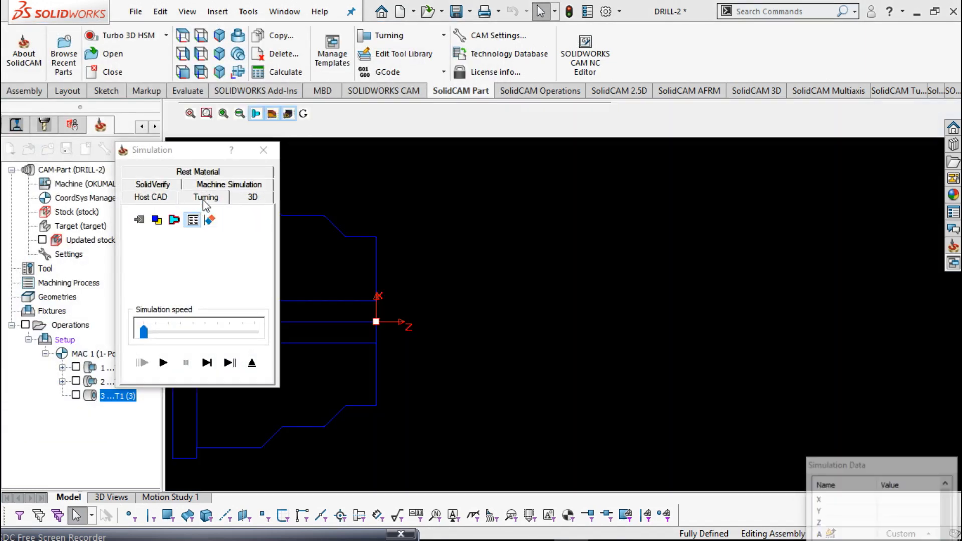
left_click(164, 362)
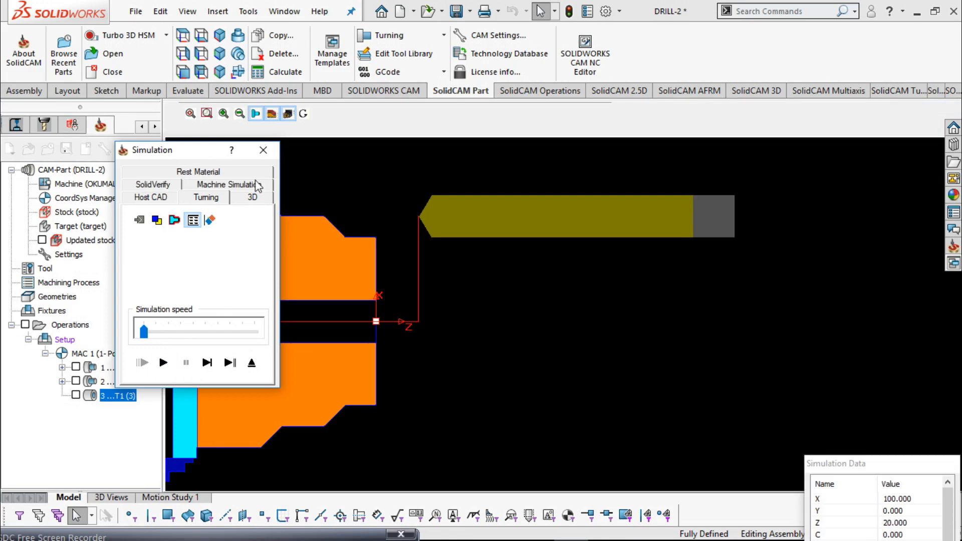
left_click(263, 150)
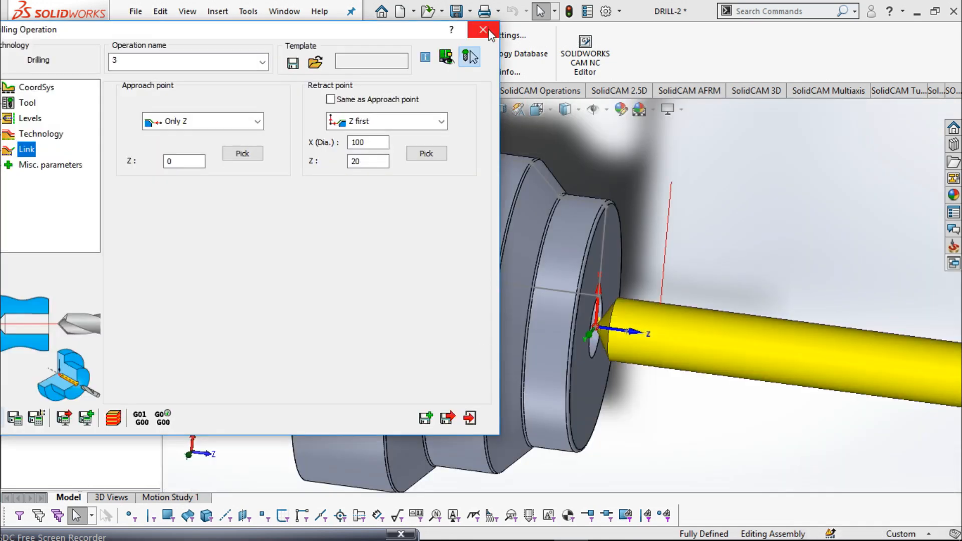
left_click(488, 30)
Display the toolpaths of operations 1 and 2 alongside the drilling toolpath, and select all three operations
scroll(571, 281, "up", 3)
middle_click_drag(618, 325, 644, 358)
left_click(76, 381)
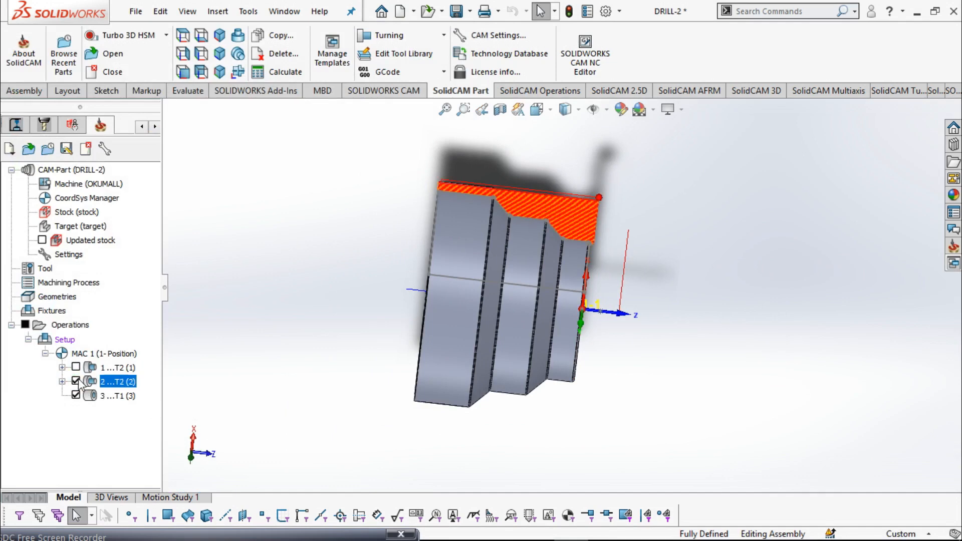
left_click(76, 368)
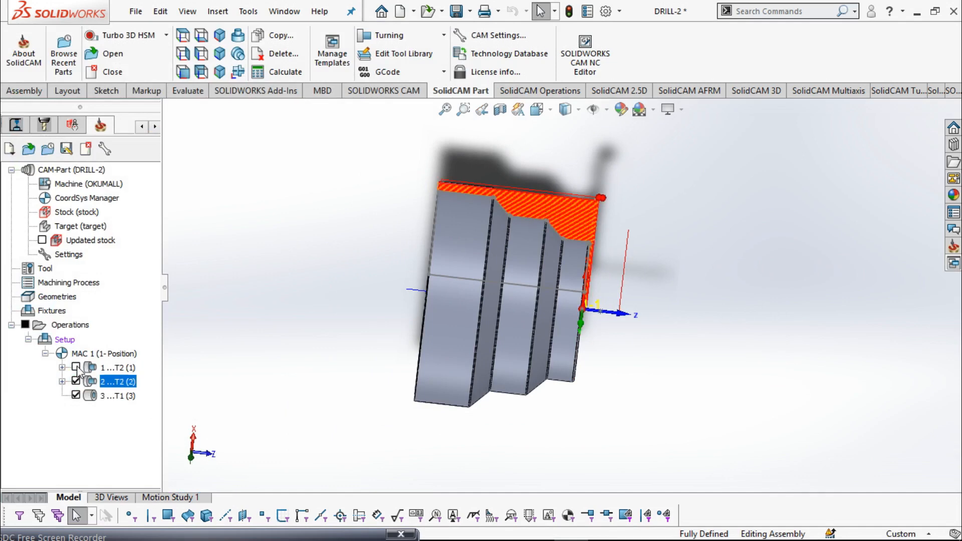
left_click(123, 382, "shift")
left_click(125, 396, "shift")
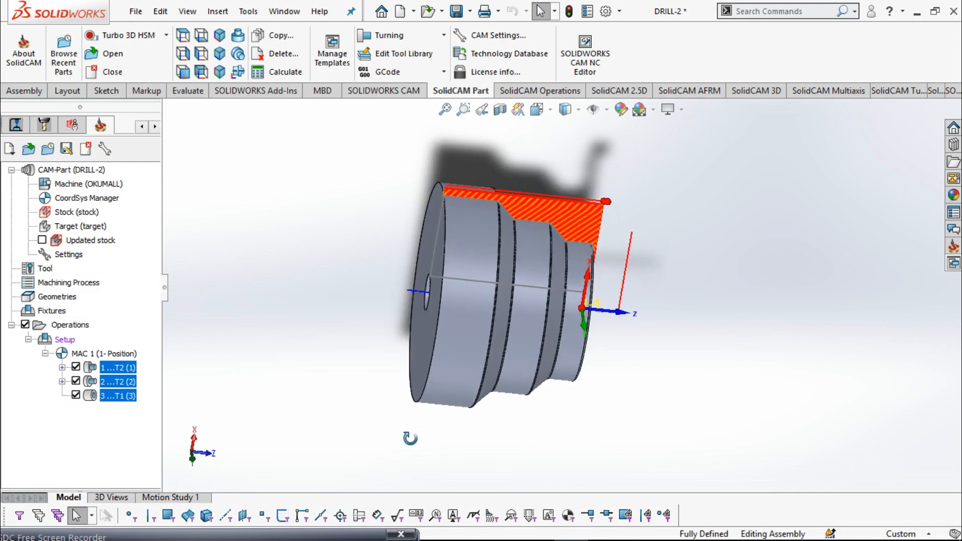
Open the simulation for the three selected operations and play the full machining in SolidVerify
right_click(111, 366)
left_click(168, 222)
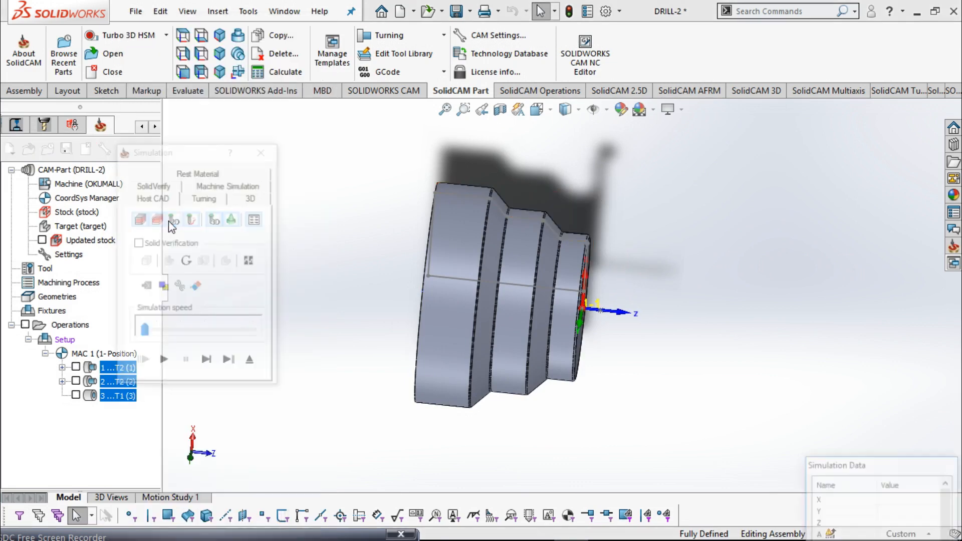
left_click(173, 221)
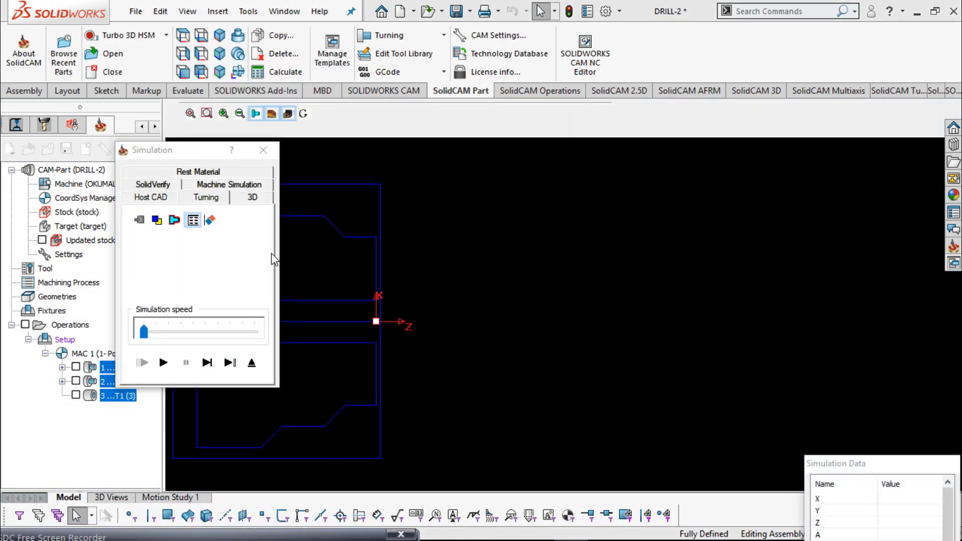
mouse_move(352, 324)
middle_mouse_down()
mouse_move(422, 335)
mouse_move(613, 324)
middle_mouse_up()
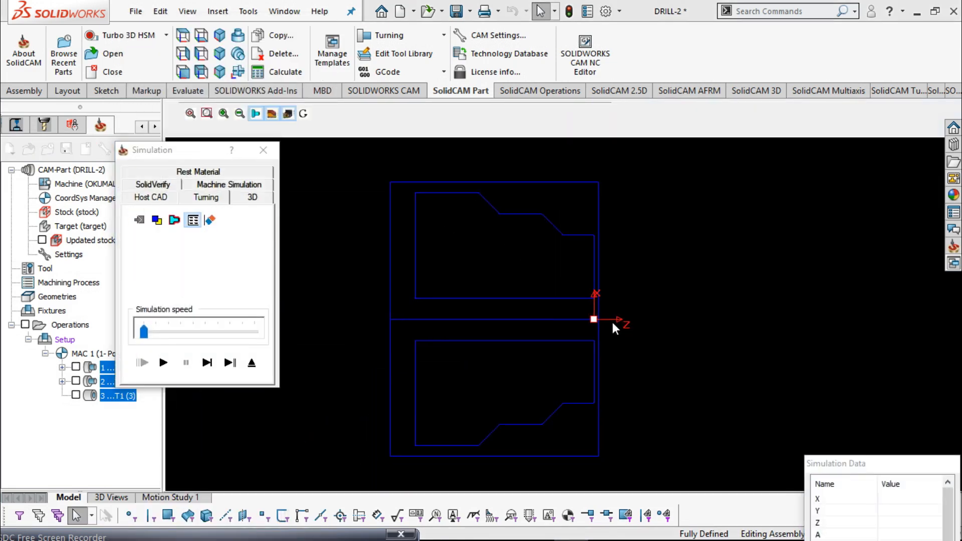
scroll(527, 299, "up", 2)
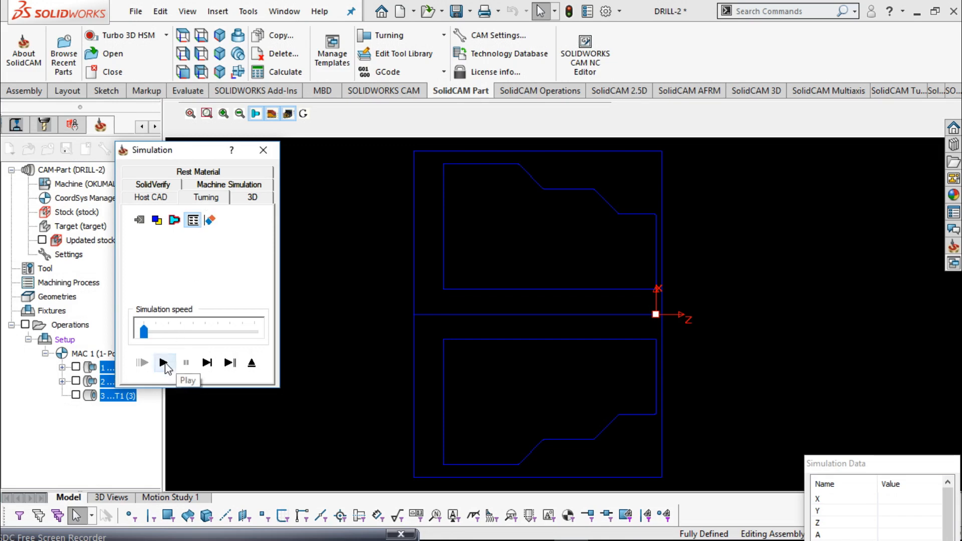
left_click(168, 185)
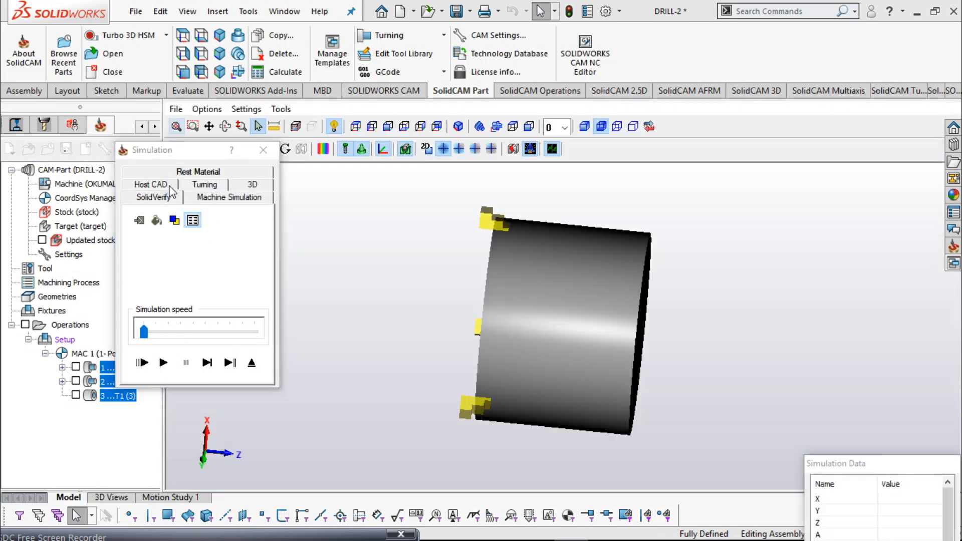
left_click(202, 342)
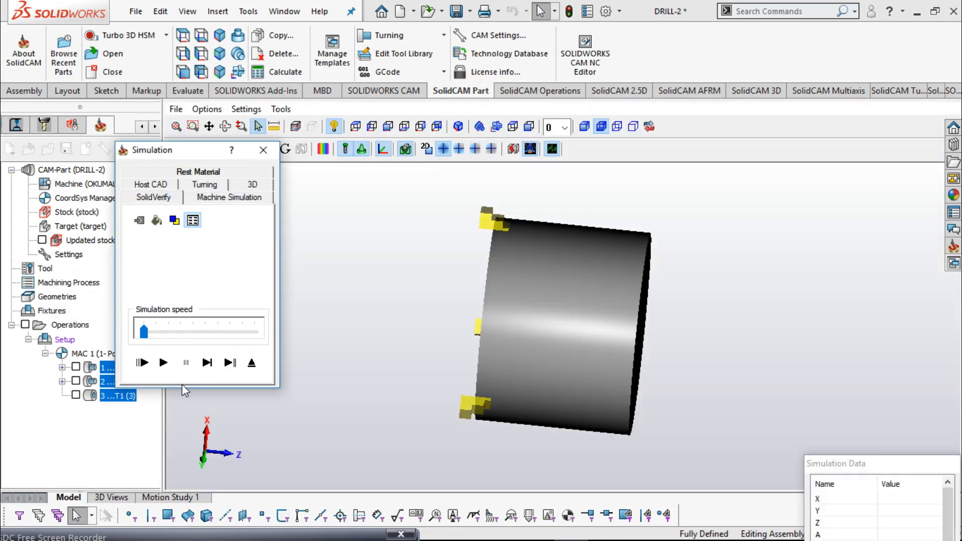
left_click(164, 360)
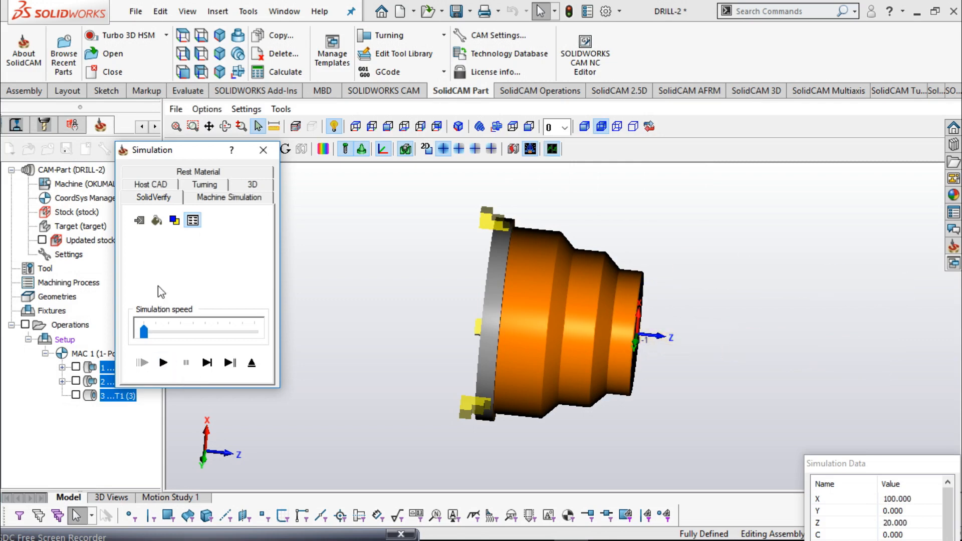
Play the Turning simulation of all three operations, view the final drilled bore, and exit the simulation
left_click(205, 184)
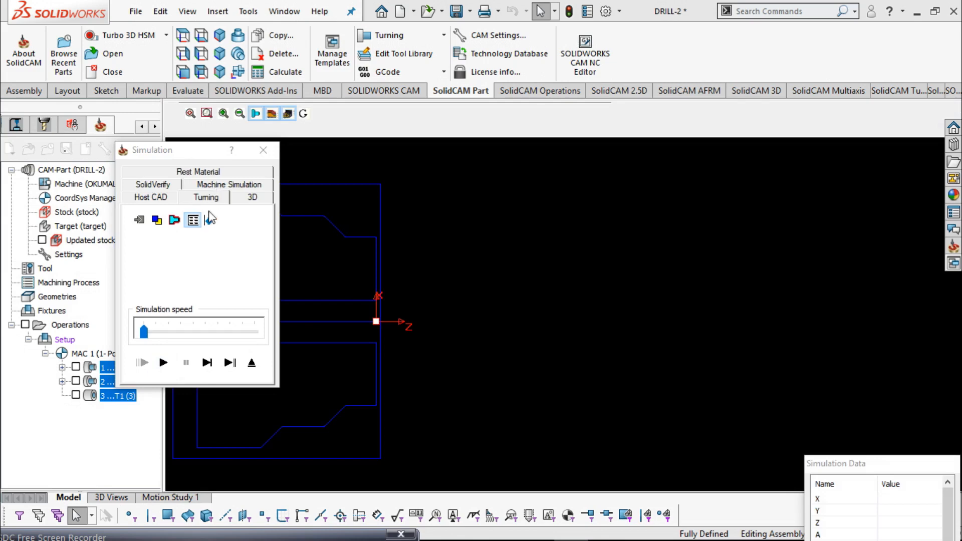
left_click(163, 363)
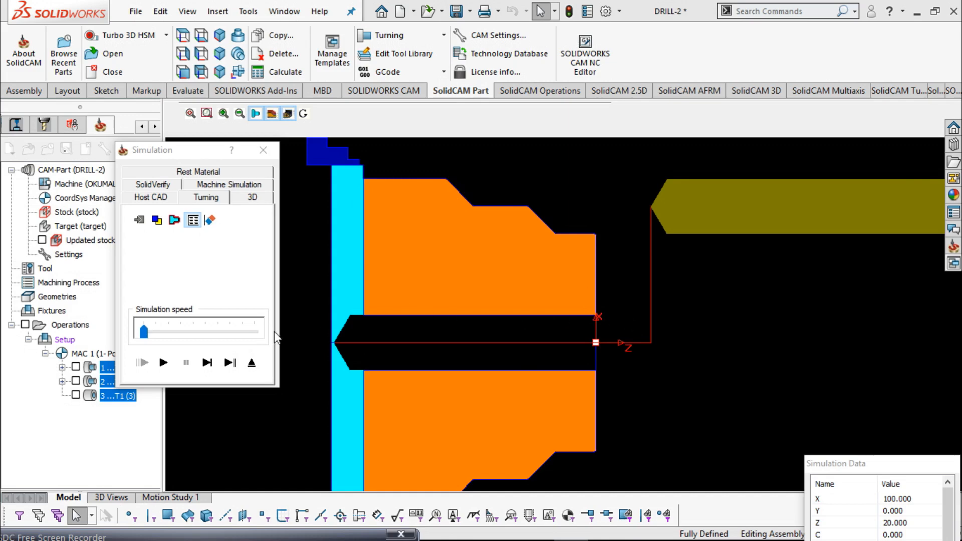
left_click(263, 150)
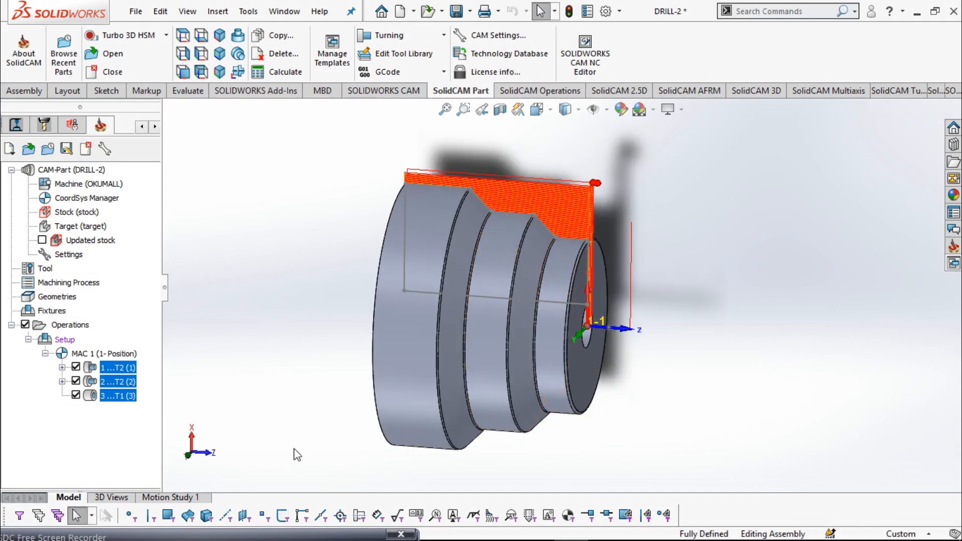
left_click(283, 538)
left_click_drag(324, 375, 398, 178)
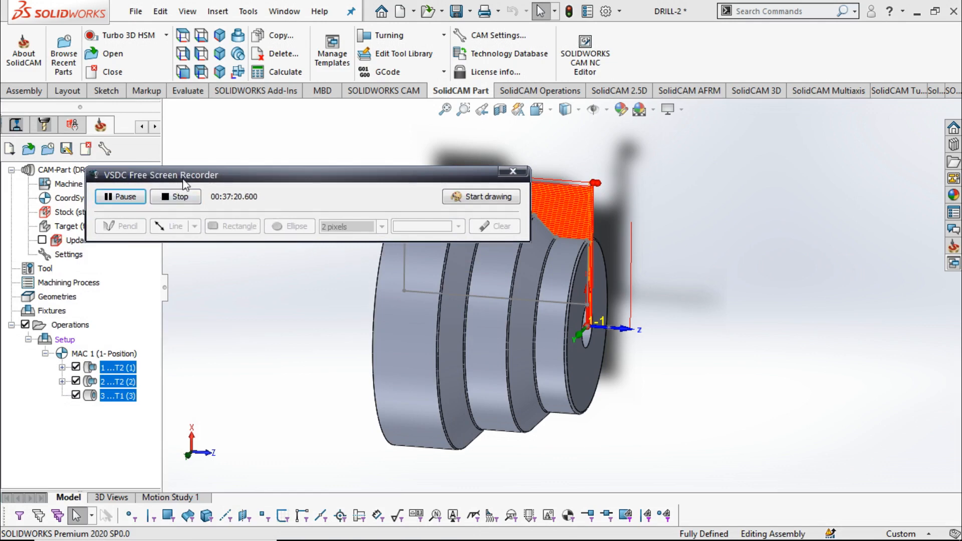
left_click_drag(234, 180, 262, 181)
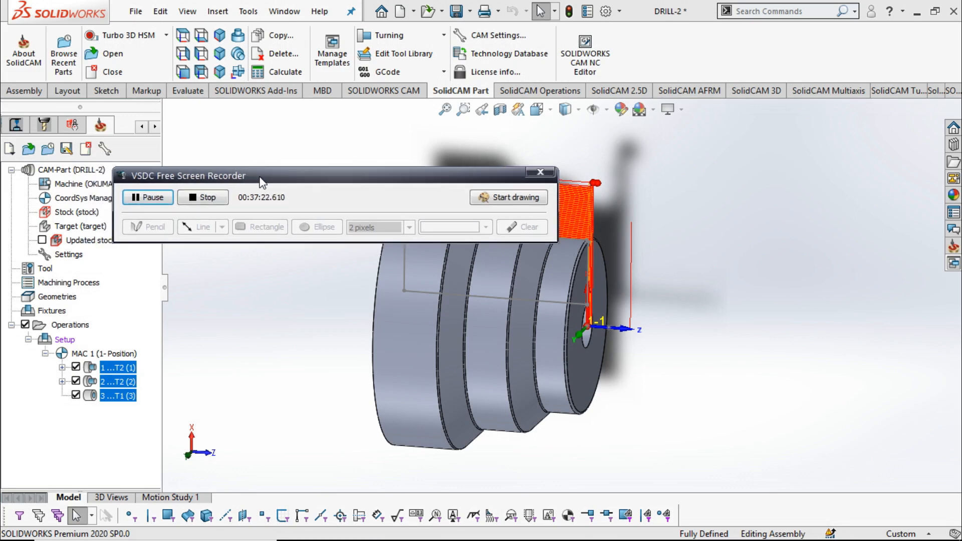